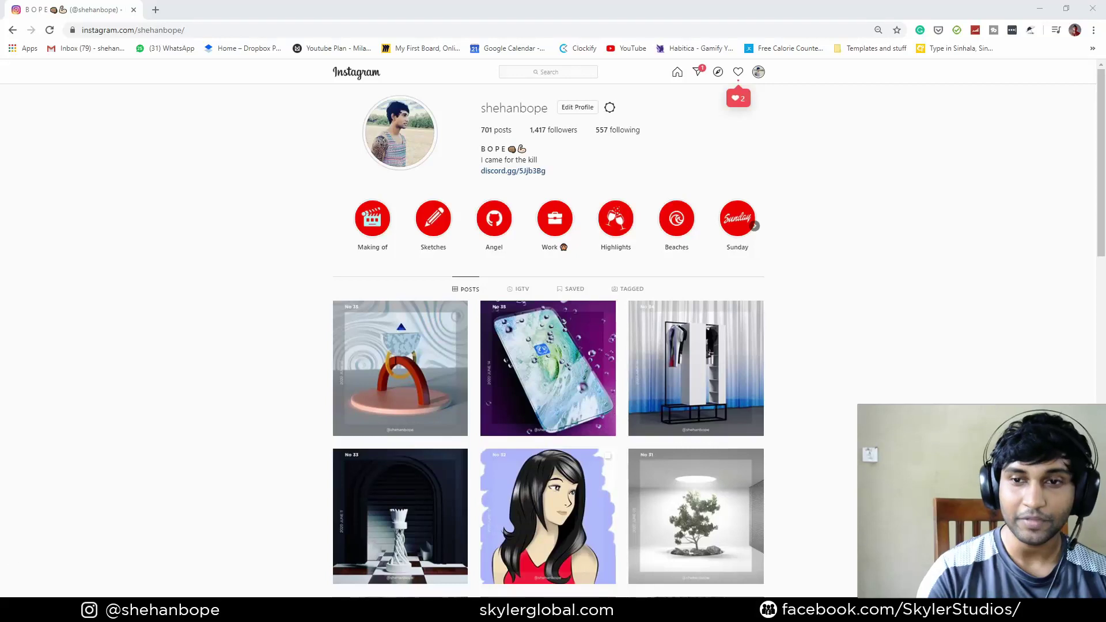
Browse the Instagram profile's posts down to the chess piece render
{"action": "scroll", "coordinate": [536, 358], "scroll_direction": "down", "scroll_amount": 4}
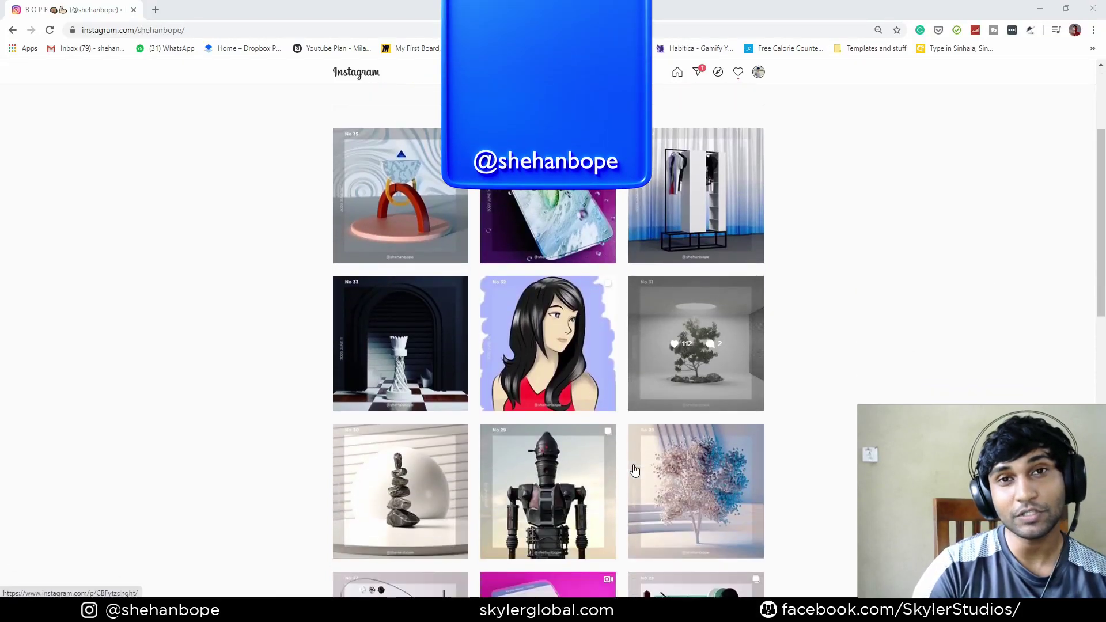
{"action": "left_click", "coordinate": [417, 281]}
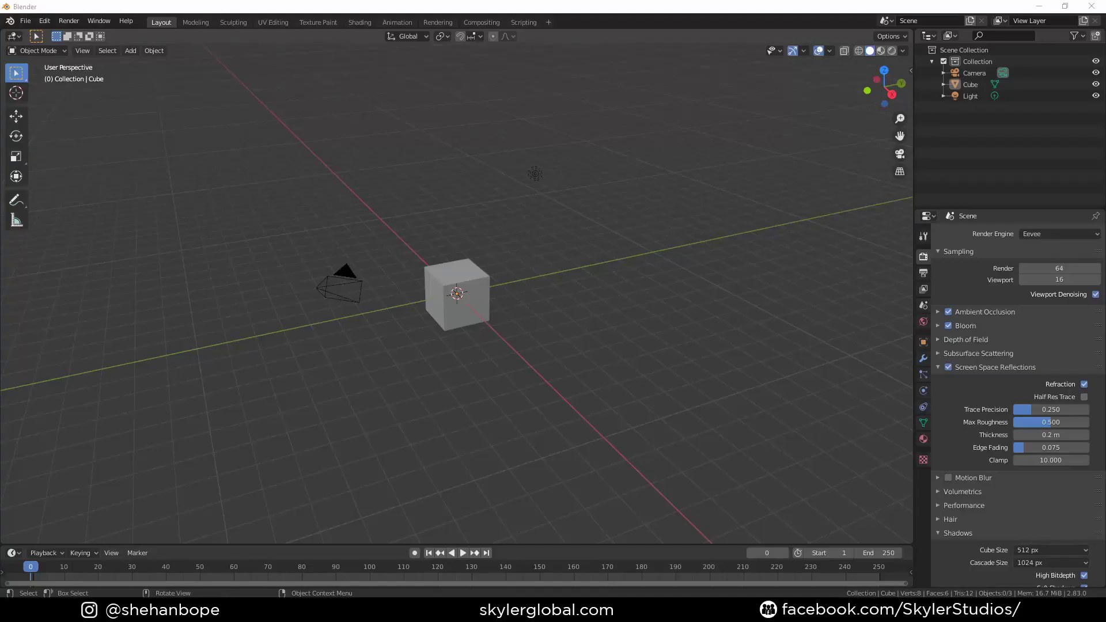
Switch to Blender and delete the default camera, cube and light from the scene
{"action": "key", "text": "a"}
{"action": "key", "text": "Delete"}
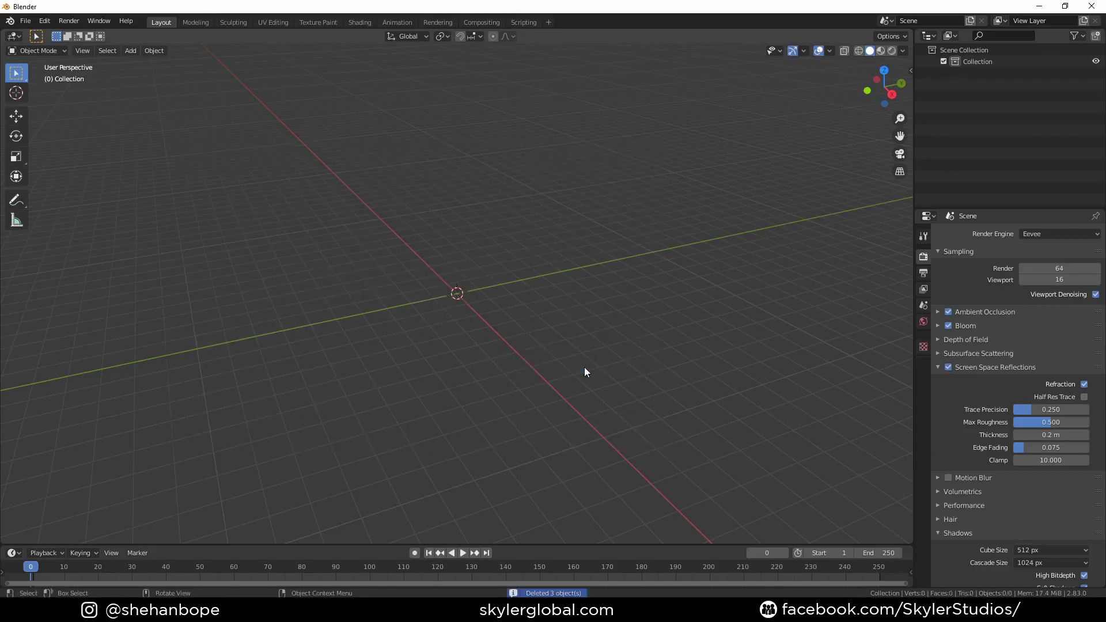
{"action": "key", "text": "n"}
{"action": "left_click", "coordinate": [907, 167]}
{"action": "left_click", "coordinate": [851, 82]}
{"action": "key", "text": "n"}
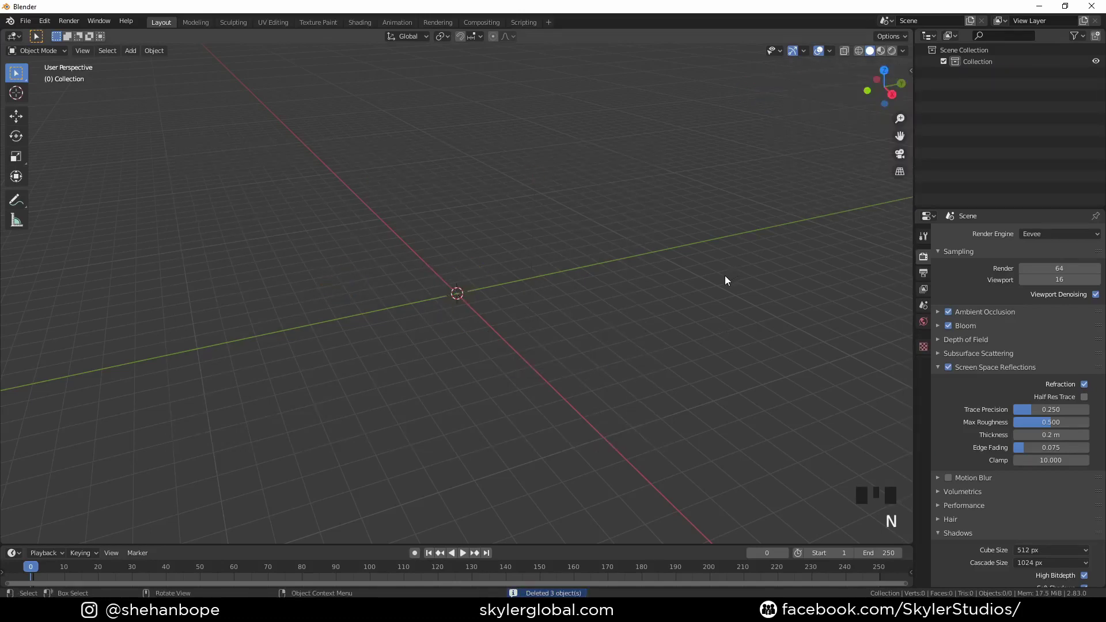
{"action": "left_click", "coordinate": [480, 356]}
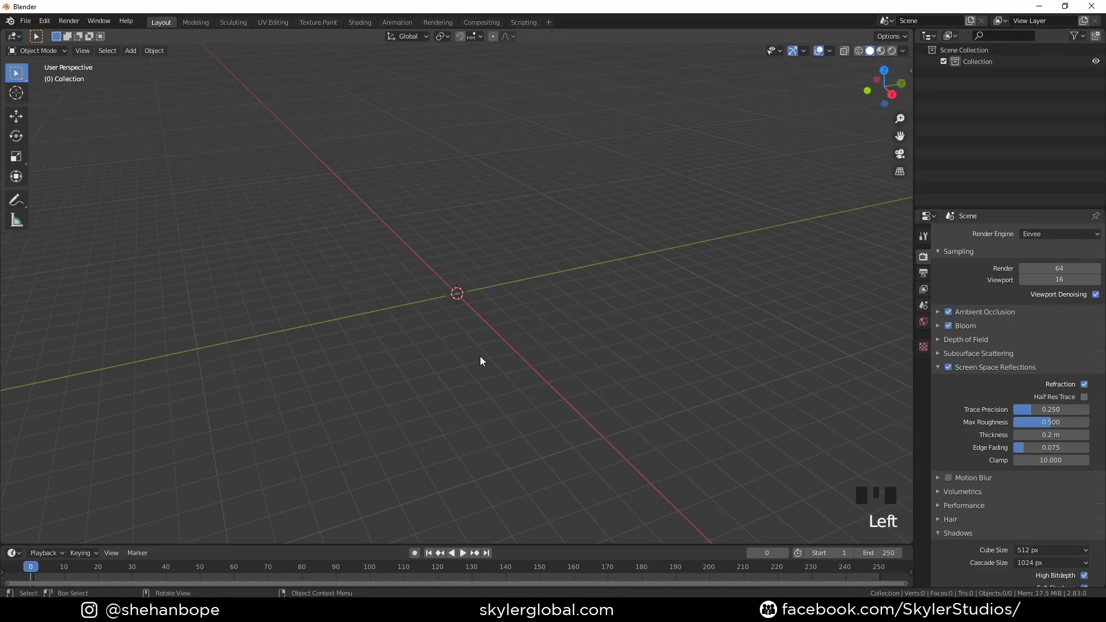
Add the image 018.jpg as a background image in the front orthographic view
{"action": "key", "text": "KP_1"}
{"action": "key", "text": "shift+a"}
{"action": "mouse_move", "coordinate": [452, 388]}
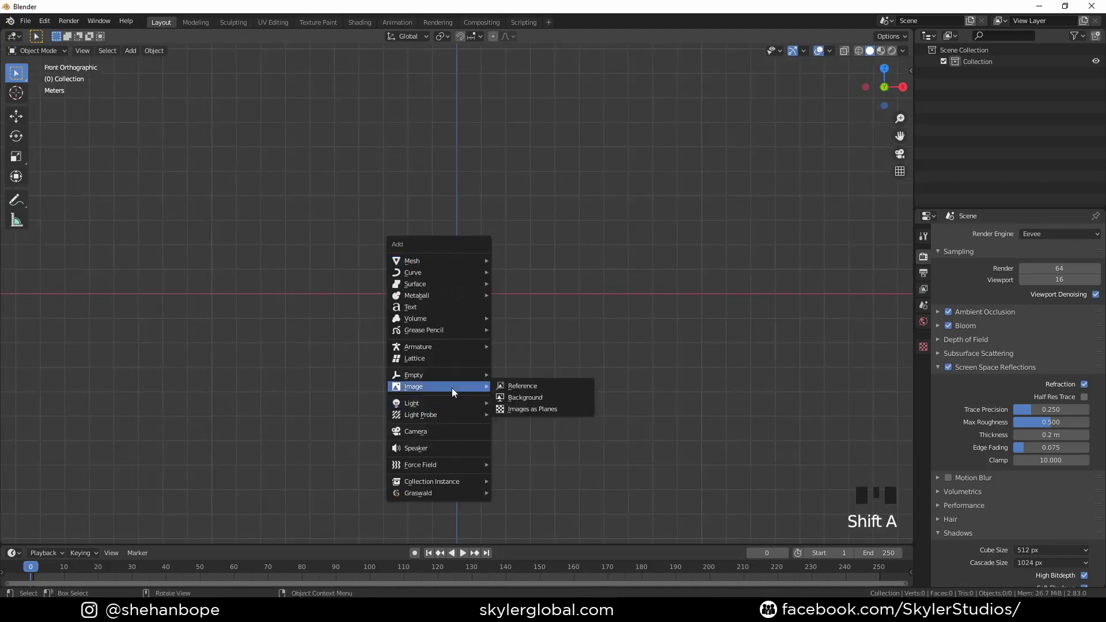
{"action": "left_click", "coordinate": [542, 397]}
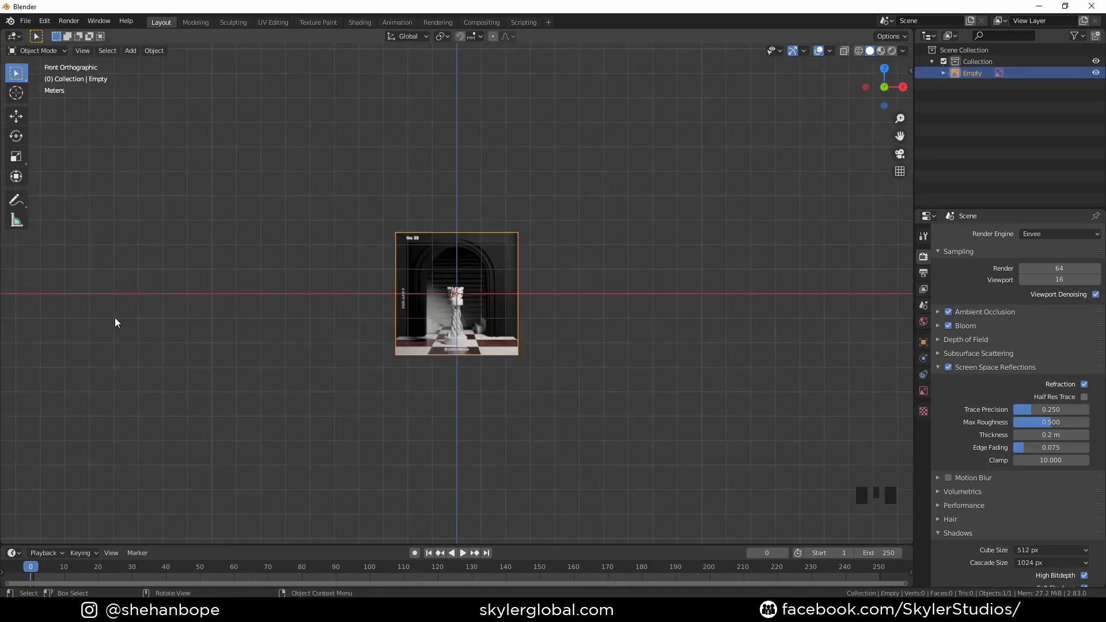
Move the reference image upwards so the chess piece's base sits at the world origin
{"action": "scroll", "coordinate": [502, 349], "scroll_direction": "up", "scroll_amount": 5}
{"action": "key", "text": "g"}
{"action": "left_click", "coordinate": [495, 223]}
{"action": "scroll", "coordinate": [496, 231], "scroll_direction": "up", "scroll_amount": 2}
{"action": "middle_click_drag", "start_coordinate": [497, 244], "coordinate": [503, 349], "text": "shift"}
Enable transparency for the reference image with an opacity of 0.418 and deselect it
{"action": "left_click", "coordinate": [923, 391]}
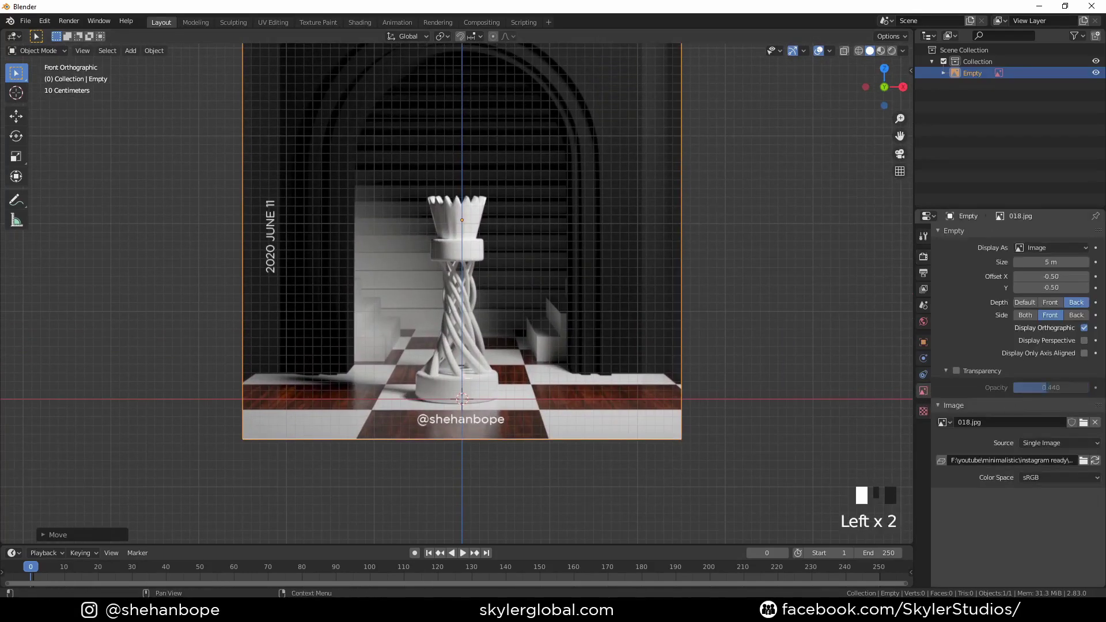
{"action": "left_click", "coordinate": [957, 372]}
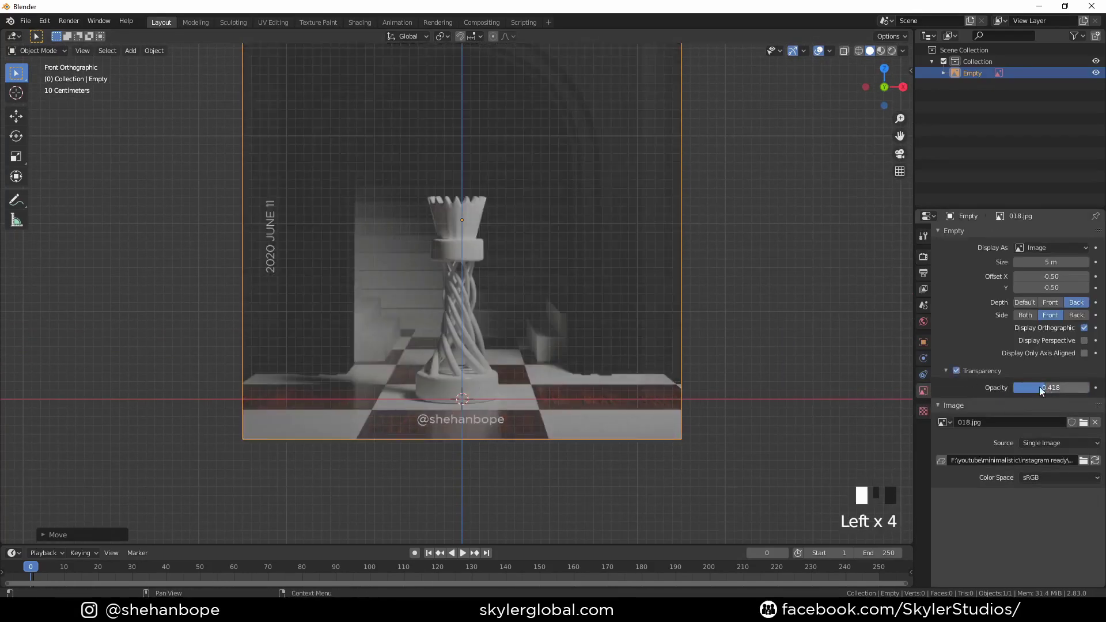
{"action": "left_click", "coordinate": [726, 337]}
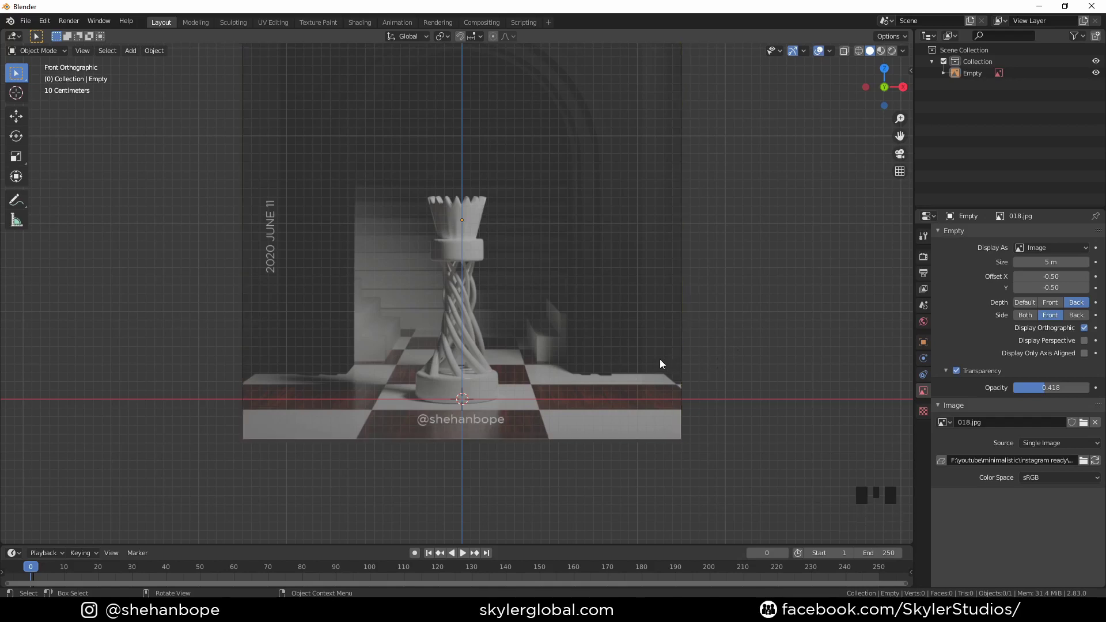
{"action": "scroll", "coordinate": [614, 315], "scroll_direction": "up", "scroll_amount": 1}
{"action": "left_click", "coordinate": [718, 265]}
{"action": "left_click", "coordinate": [769, 279]}
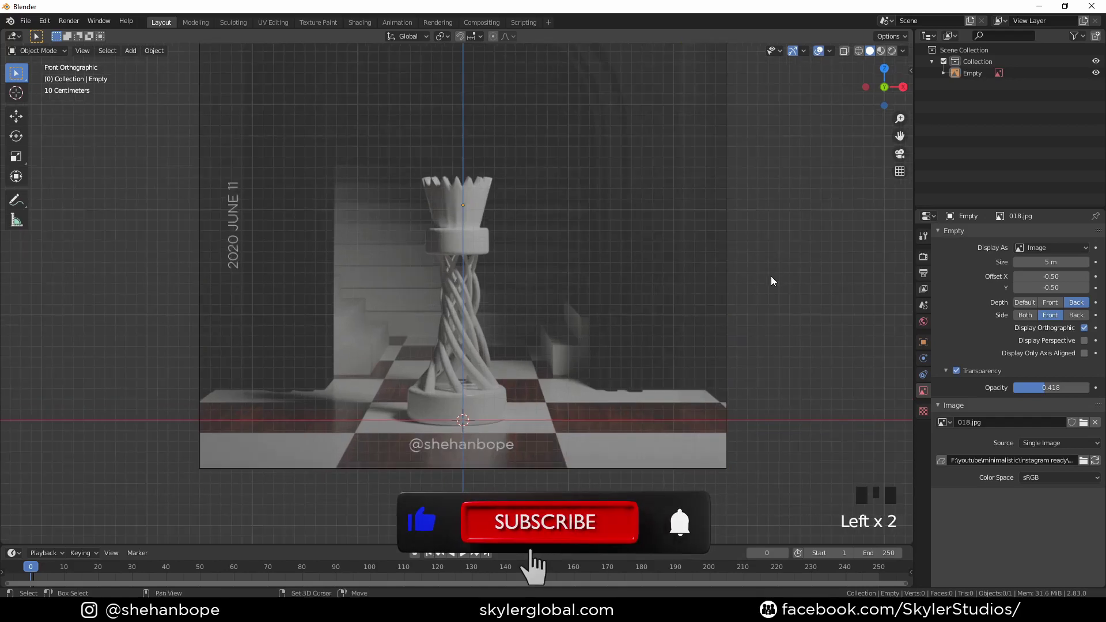
Add a Path curve and raise it about 0.25 m along Z to the top of the chess piece's base
{"action": "key", "text": "shift+a"}
{"action": "mouse_move", "coordinate": [737, 161]}
{"action": "left_click", "coordinate": [839, 217]}
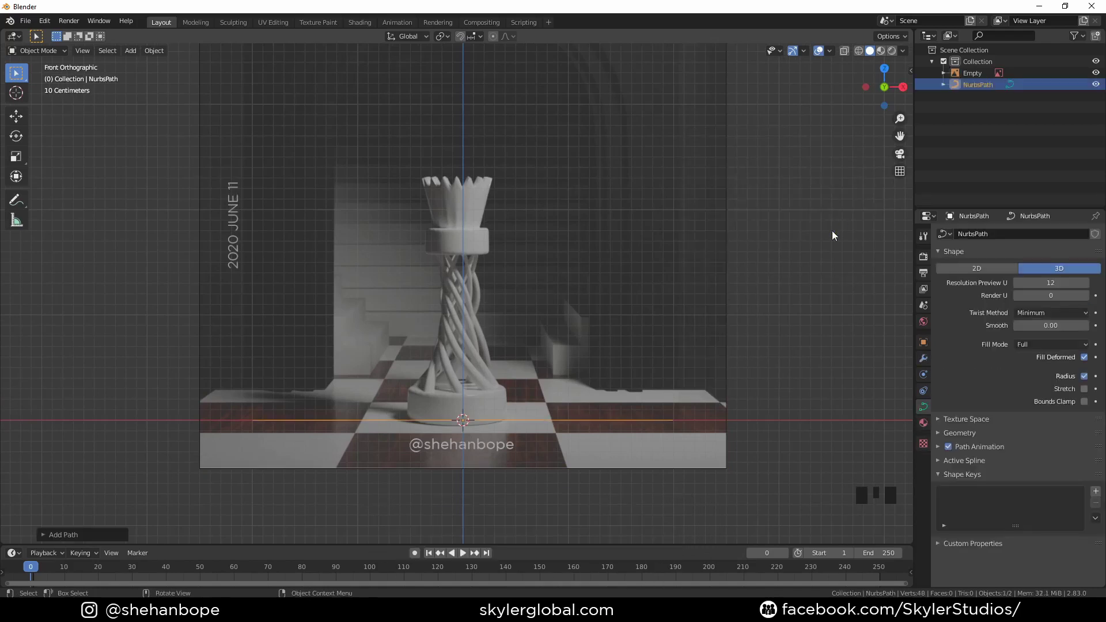
{"action": "key", "text": "g"}
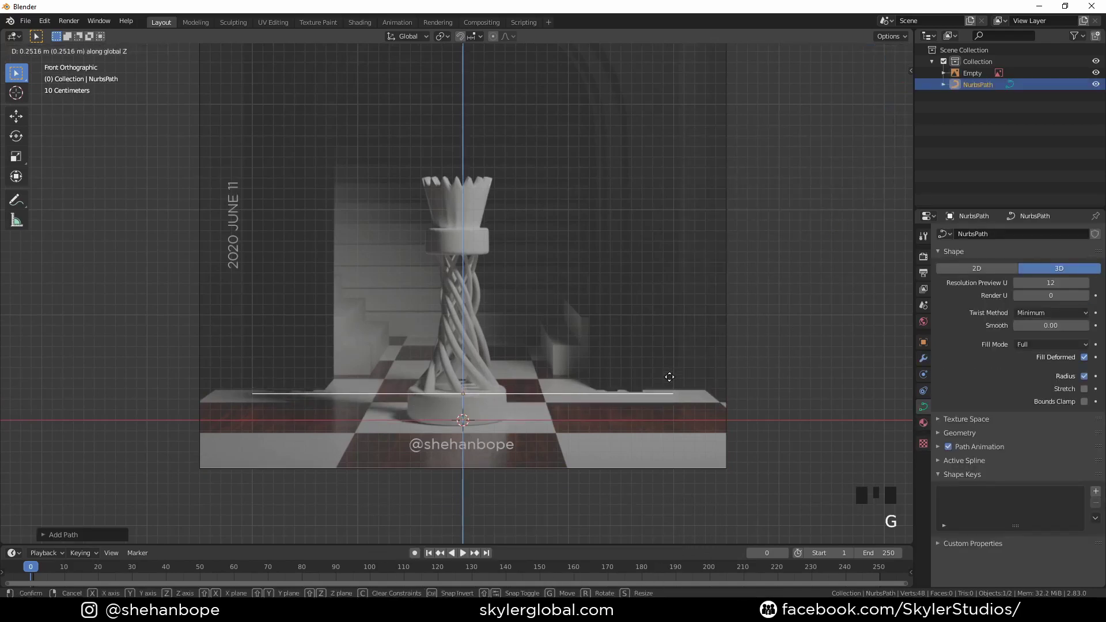
{"action": "left_click", "coordinate": [667, 375]}
{"action": "scroll", "coordinate": [650, 393], "scroll_direction": "up", "scroll_amount": 1}
{"action": "key", "text": "Tab"}
{"action": "left_click", "coordinate": [238, 410]}
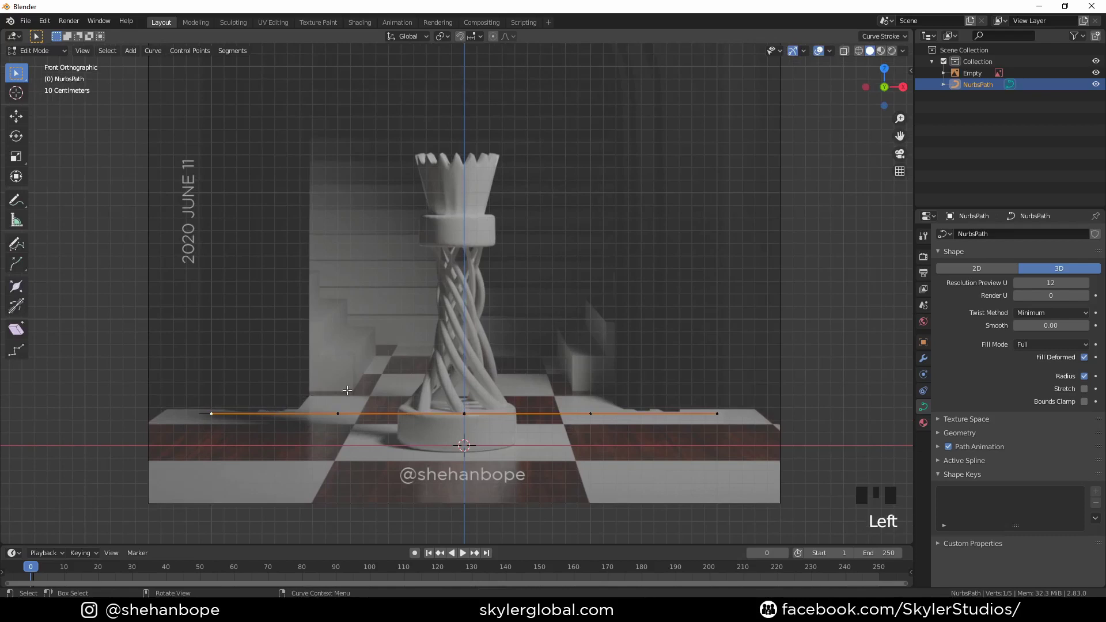
{"action": "scroll", "coordinate": [483, 417], "scroll_direction": "up", "scroll_amount": 1}
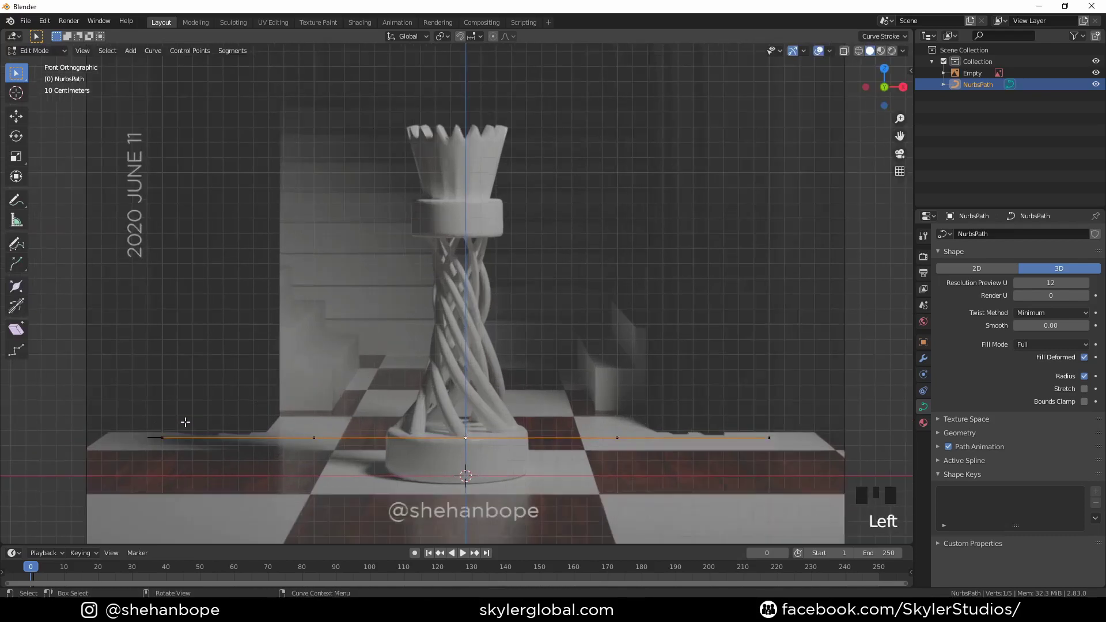
{"action": "key", "text": "g"}
{"action": "key", "text": "Escape"}
{"action": "key", "text": "Tab"}
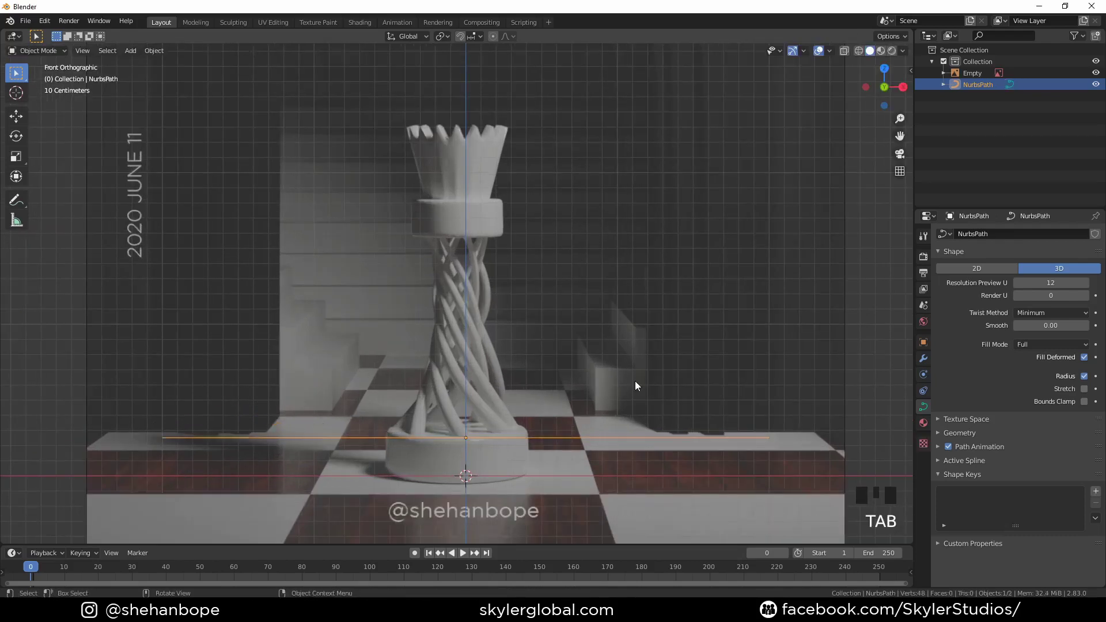
Rotate the path 90 degrees so it stands upright along the chess piece's central axis
{"action": "key", "text": "r"}
{"action": "left_click", "coordinate": [635, 382]}
{"action": "key", "text": "Tab"}
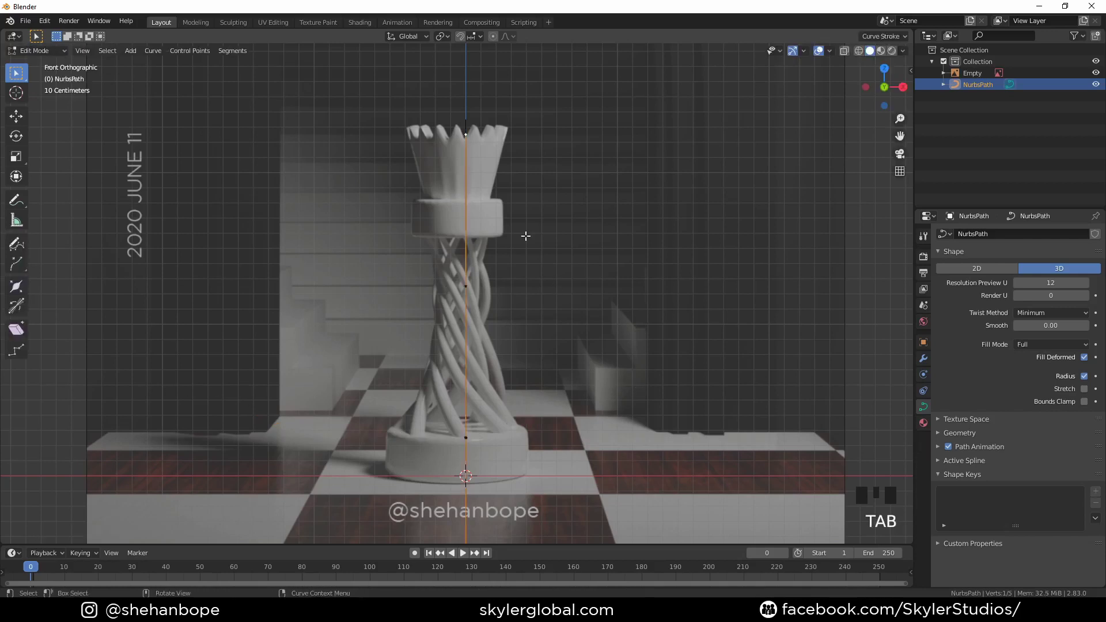
{"action": "key", "text": "Tab"}
Scale the path down and raise it along Z so it spans the twisted column between base and collar
{"action": "key", "text": "s"}
{"action": "left_click", "coordinate": [573, 465]}
{"action": "key", "text": "g"}
{"action": "key", "text": "z"}
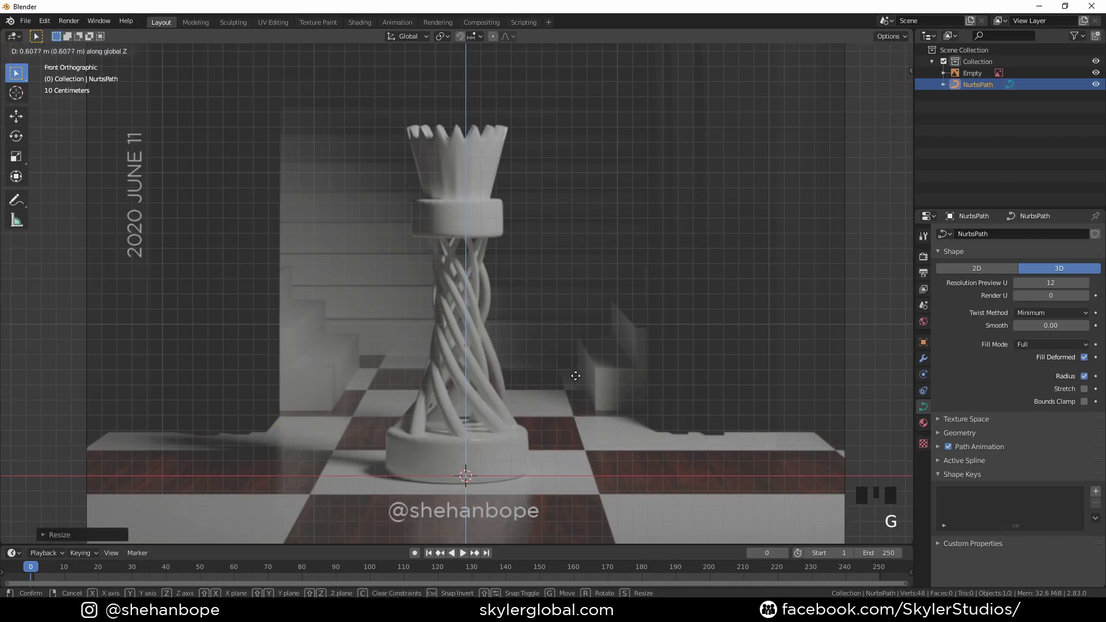
{"action": "right_click", "coordinate": [577, 380]}
{"action": "scroll", "coordinate": [573, 386], "scroll_direction": "up", "scroll_amount": 1}
Move the path's top control point to the collar's underside and pull the middle control point left beyond the column
{"action": "key", "text": "Tab"}
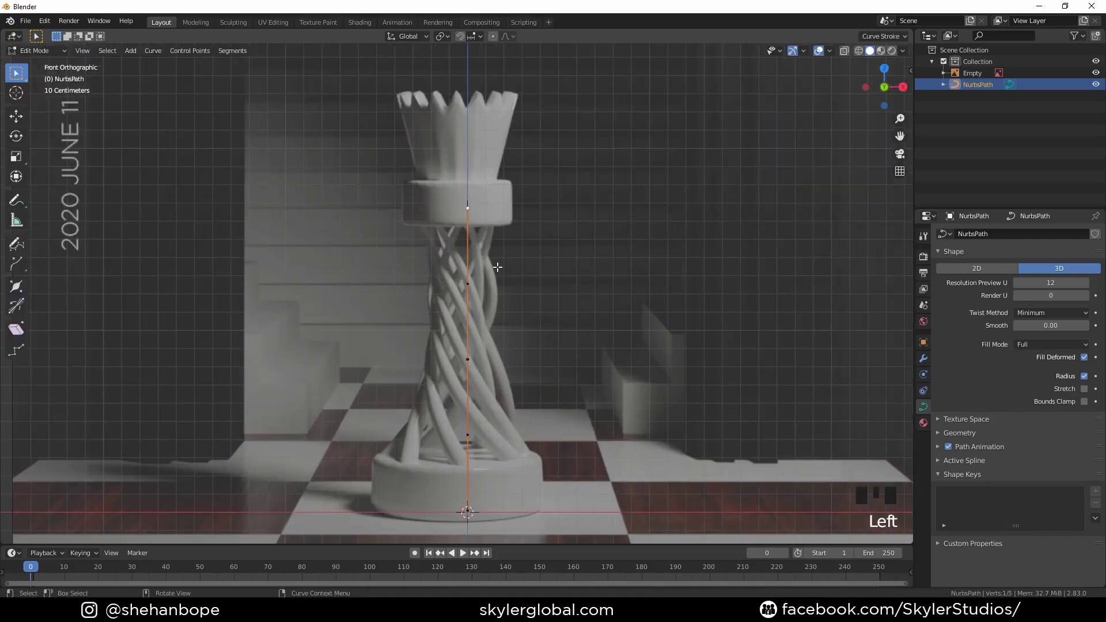
{"action": "key", "text": "g"}
{"action": "left_click", "coordinate": [514, 292]}
{"action": "left_click", "coordinate": [460, 362]}
{"action": "key", "text": "g"}
{"action": "left_click", "coordinate": [392, 373]}
{"action": "key", "text": "g"}
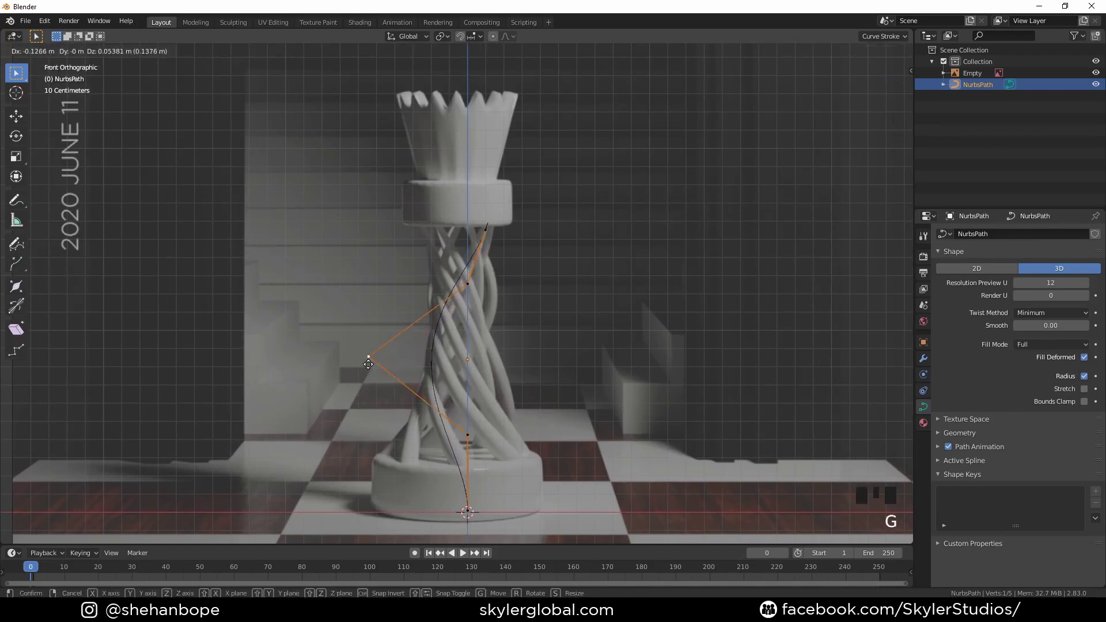
{"action": "left_click", "coordinate": [368, 364]}
Raise the path's bottom control point into the base and nudge the middle control point slightly further outwards
{"action": "scroll", "coordinate": [403, 404], "scroll_direction": "down", "scroll_amount": 2}
{"action": "scroll", "coordinate": [465, 455], "scroll_direction": "up", "scroll_amount": 1}
{"action": "left_click", "coordinate": [469, 452]}
{"action": "key", "text": "g"}
{"action": "left_click", "coordinate": [470, 419]}
{"action": "left_click", "coordinate": [385, 348]}
{"action": "key", "text": "g"}
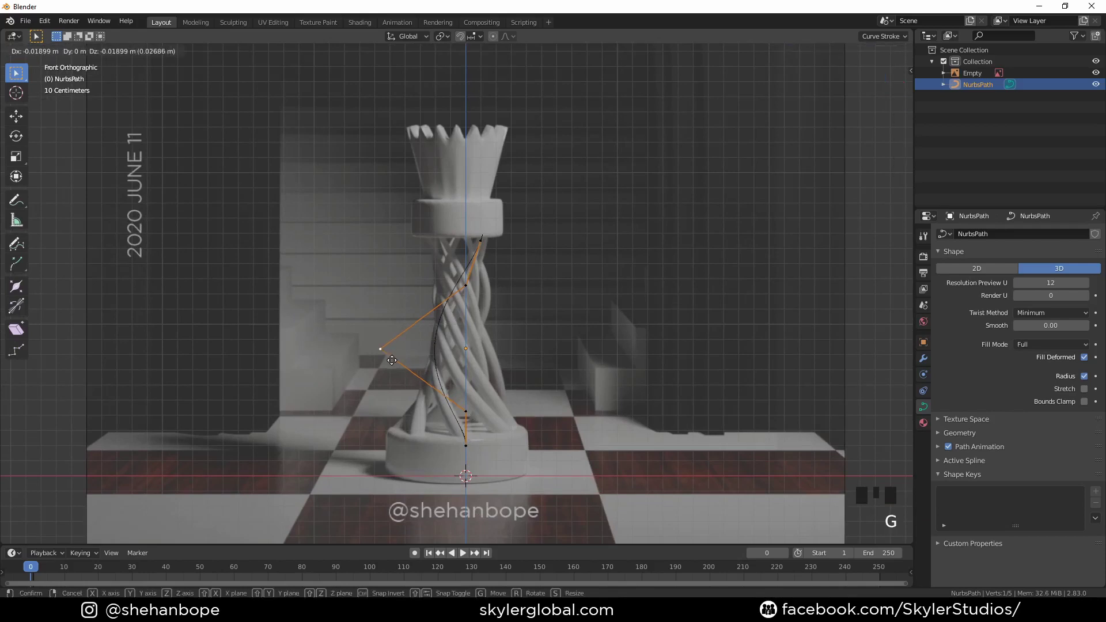
{"action": "left_click", "coordinate": [378, 350]}
Adjust the path's two lowest control points so its lower part follows a twisted strand into the base
{"action": "left_click", "coordinate": [465, 408]}
{"action": "key", "text": "g"}
{"action": "left_click", "coordinate": [456, 408]}
{"action": "left_click", "coordinate": [481, 464]}
{"action": "key", "text": "g"}
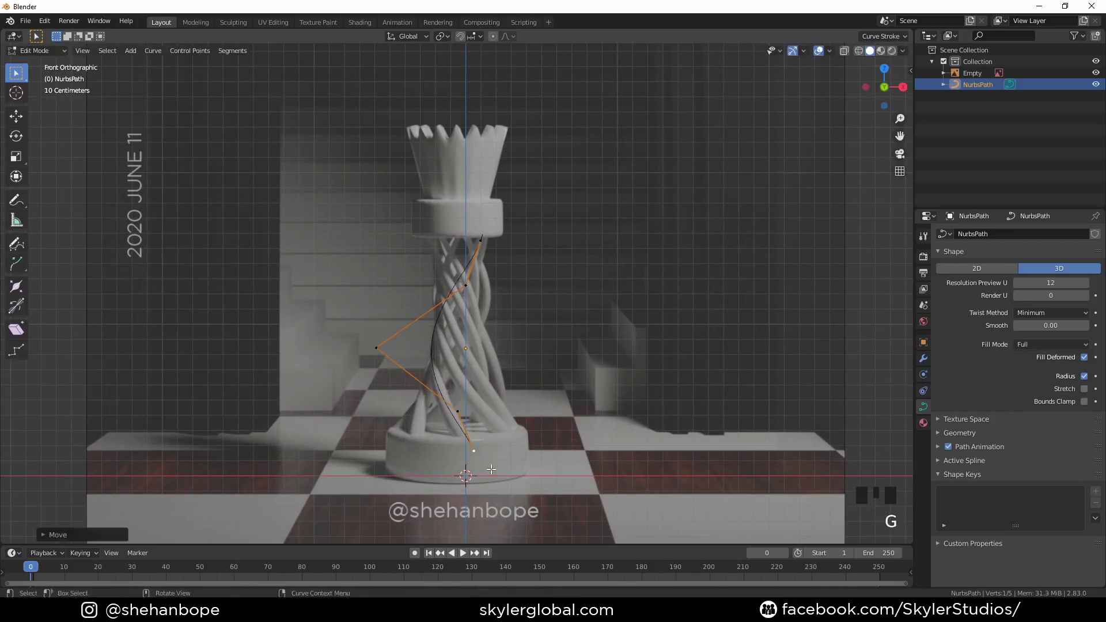
{"action": "left_click", "coordinate": [482, 463]}
{"action": "scroll", "coordinate": [482, 463], "scroll_direction": "up", "scroll_amount": 1}
{"action": "key", "text": "Tab"}
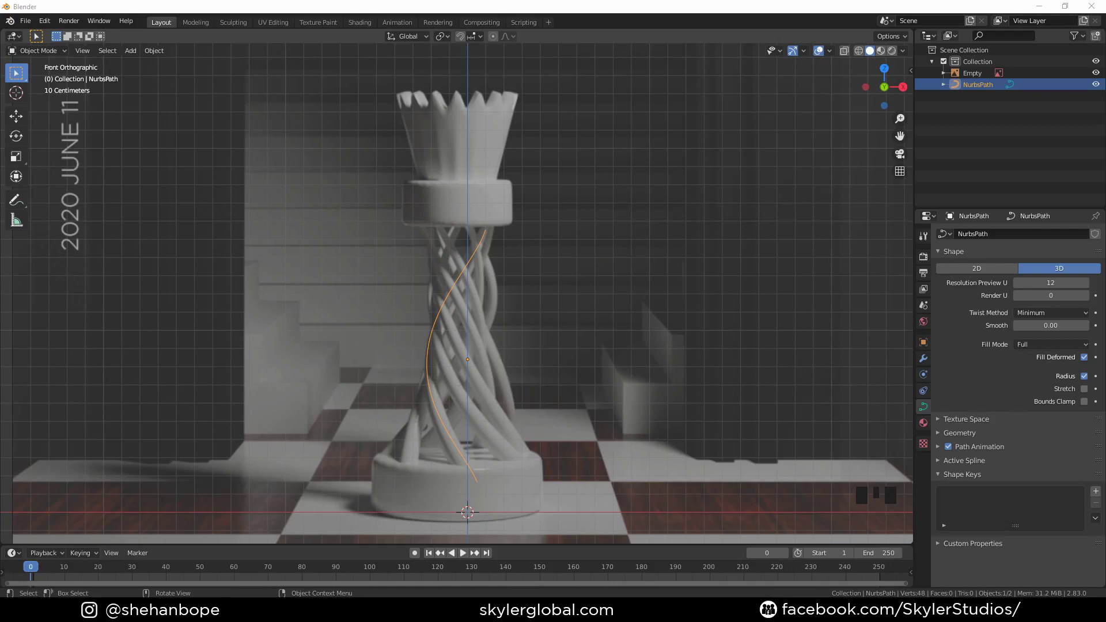
Shift the path's inner control points sideways along X so the strand also curves in the front view
{"action": "key", "text": "Tab"}
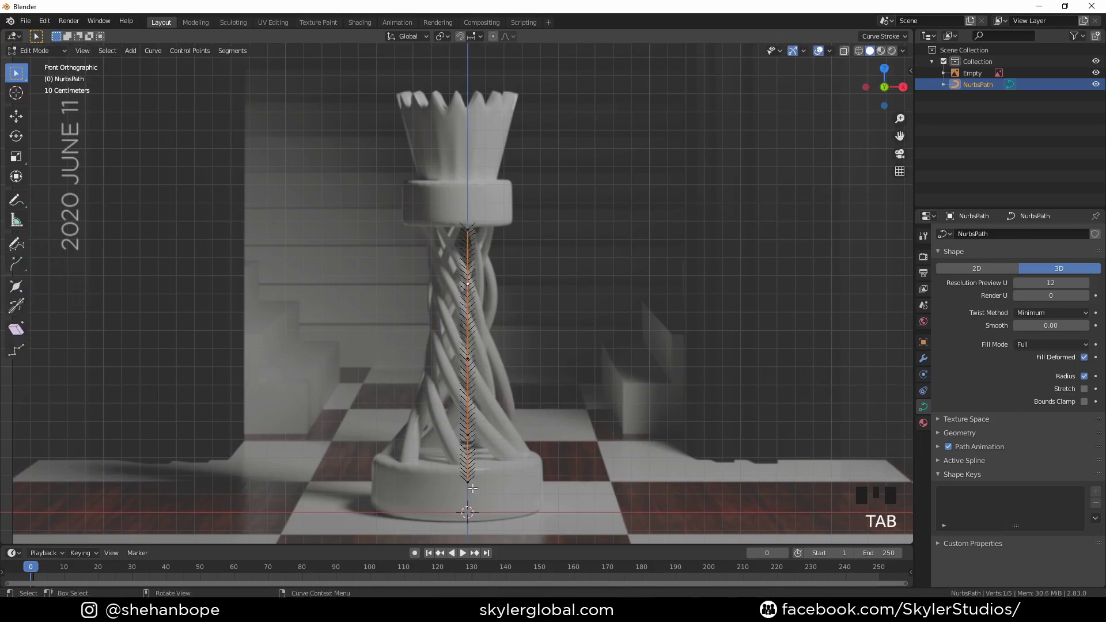
{"action": "key", "text": "g"}
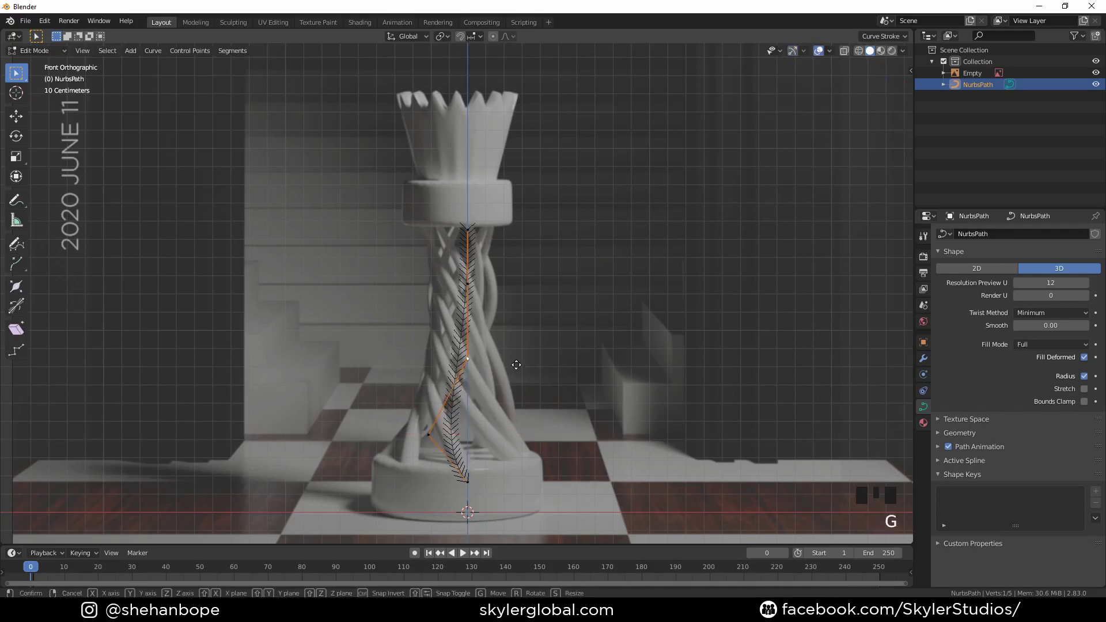
{"action": "key", "text": "x"}
{"action": "left_click", "coordinate": [493, 376]}
{"action": "key", "text": "Tab"}
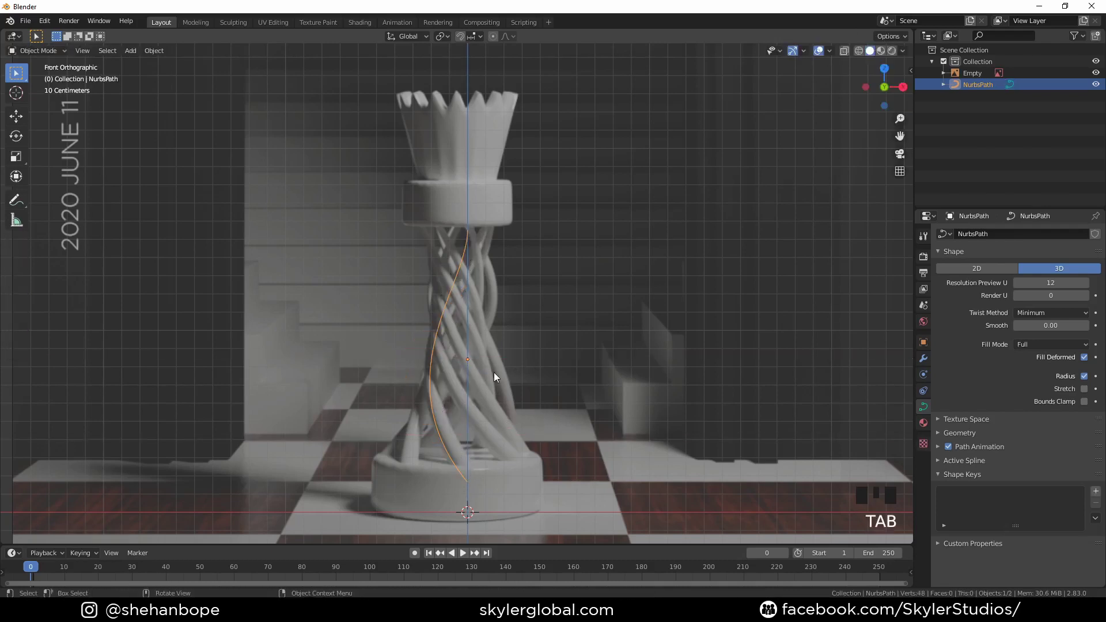
Add a Bezier circle and place it to the right of the chess piece
{"action": "key", "text": "shift+a"}
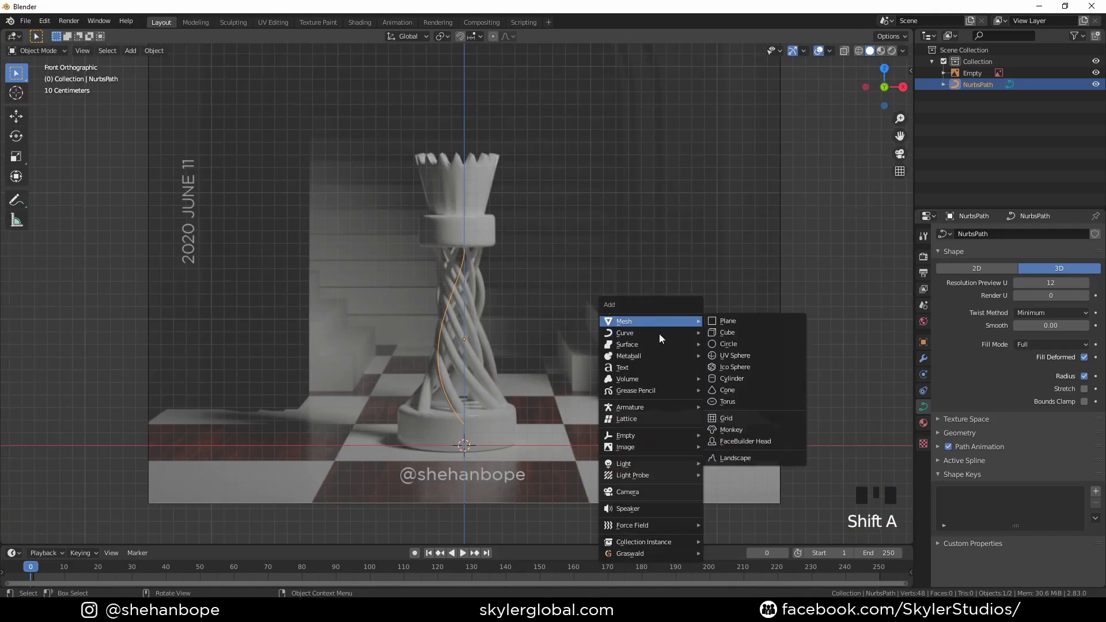
{"action": "mouse_move", "coordinate": [658, 333]}
{"action": "left_click", "coordinate": [753, 344]}
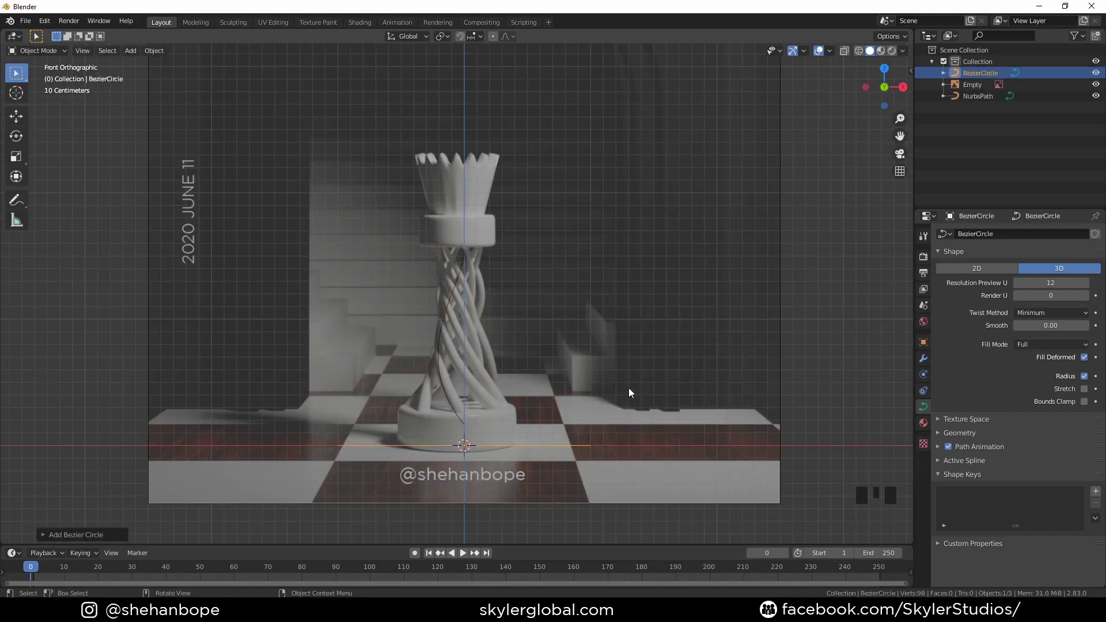
{"action": "key", "text": "g"}
{"action": "left_click", "coordinate": [709, 369]}
Scale the Bezier circle down and apply its object transform
{"action": "key", "text": "s"}
{"action": "left_click", "coordinate": [730, 405]}
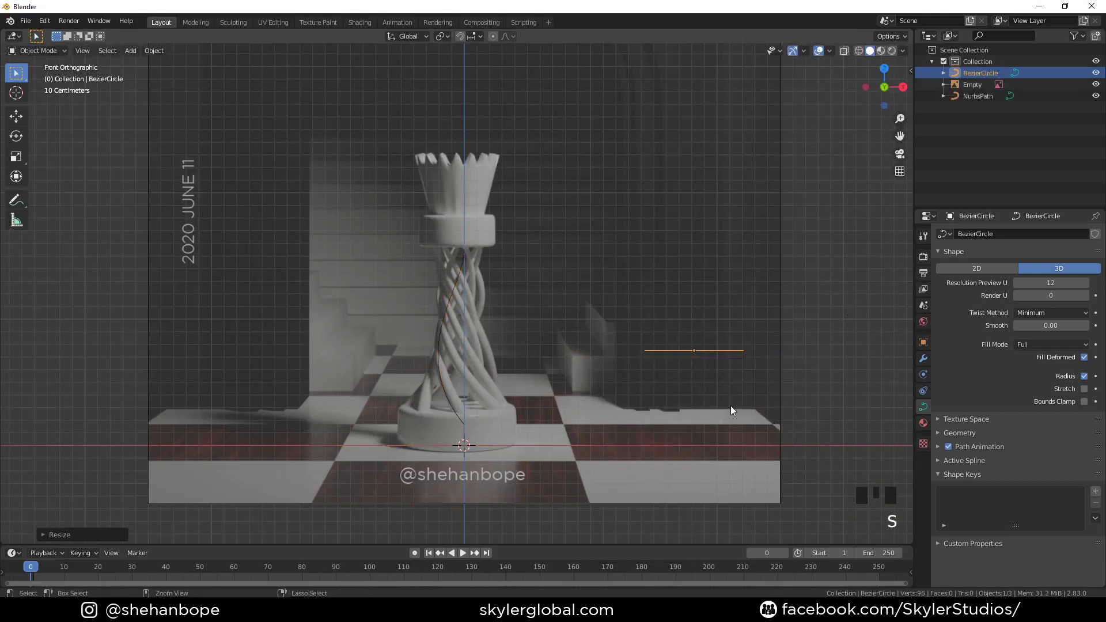
{"action": "key", "text": "ctrl+a"}
{"action": "left_click", "coordinate": [691, 429]}
{"action": "scroll", "coordinate": [627, 372], "scroll_direction": "down", "scroll_amount": 2}
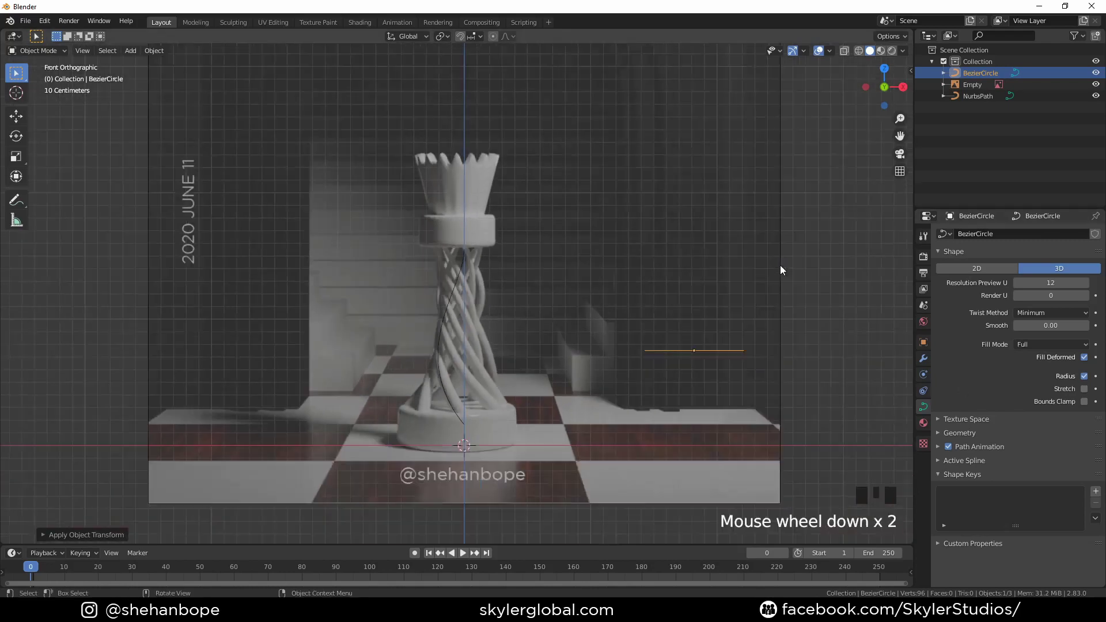
Add a Bezier curve and place it just above the Bezier circle beside the chess piece
{"action": "key", "text": "shift+a"}
{"action": "mouse_move", "coordinate": [772, 267]}
{"action": "left_click", "coordinate": [853, 268]}
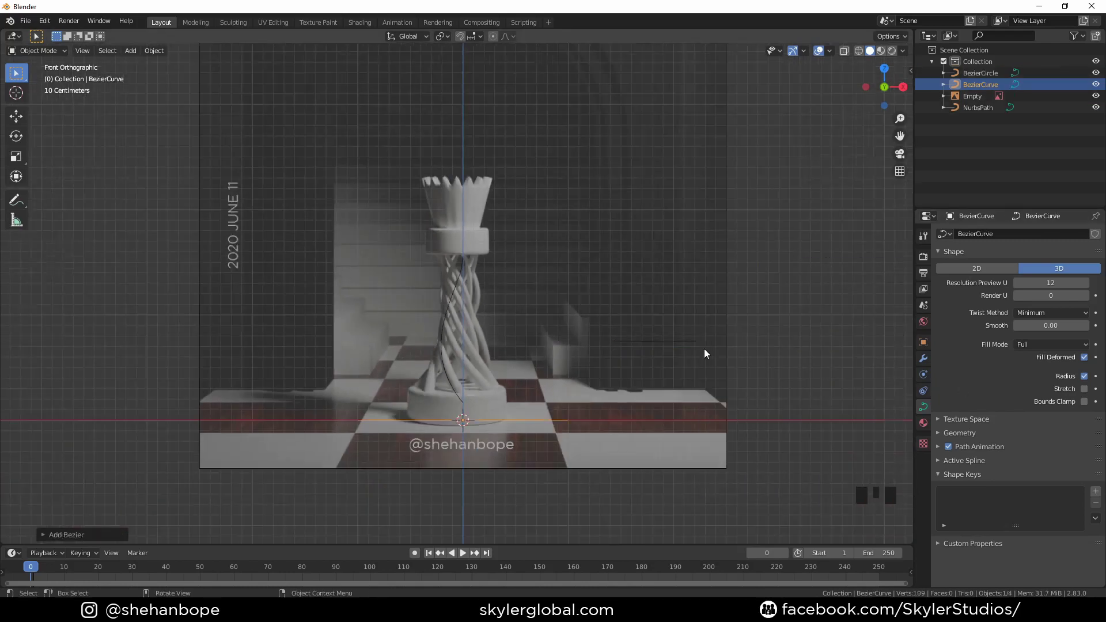
{"action": "scroll", "coordinate": [685, 354], "scroll_direction": "up", "scroll_amount": 1}
{"action": "key", "text": "g"}
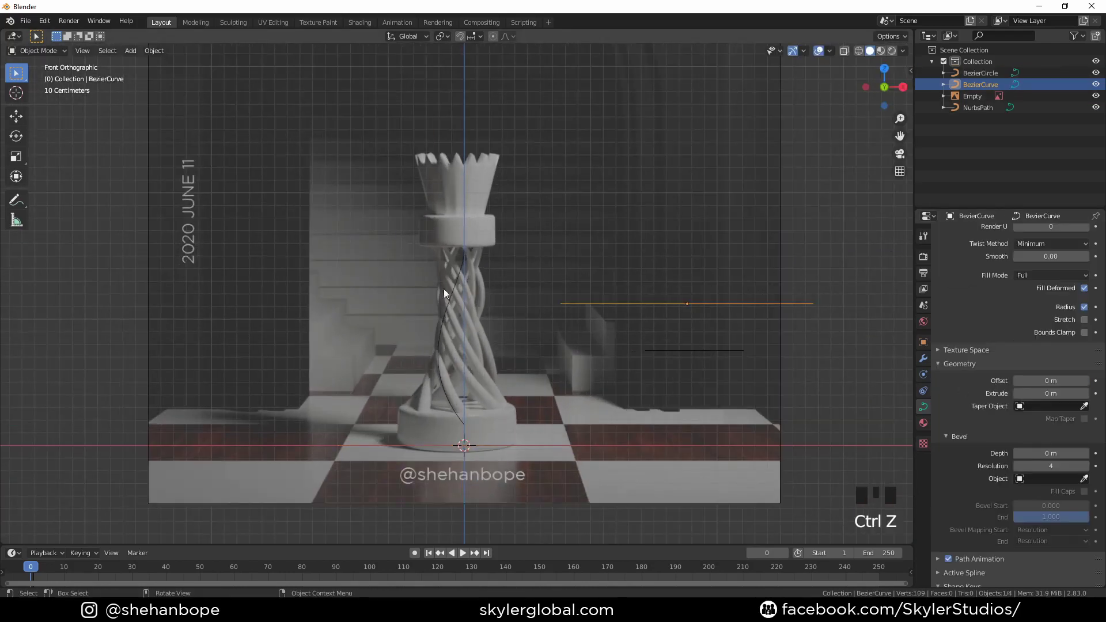
Assign BezierCircle as the bevel object of the strand path
{"action": "left_click", "coordinate": [445, 292]}
{"action": "left_click", "coordinate": [1084, 406]}
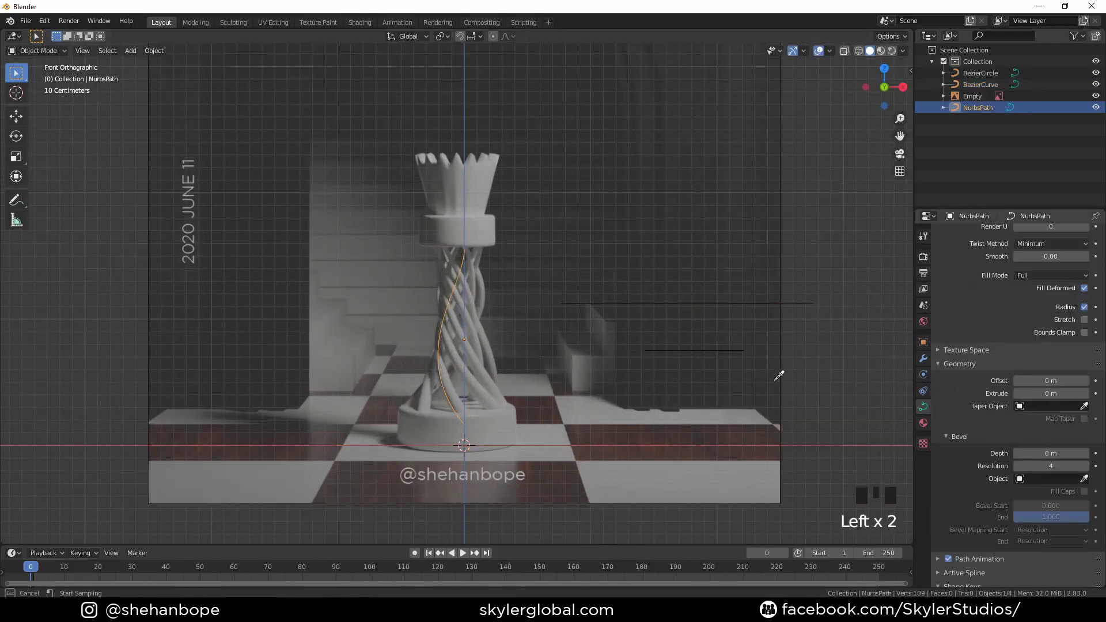
{"action": "key", "text": "Escape"}
{"action": "left_click", "coordinate": [1085, 479]}
{"action": "left_click", "coordinate": [680, 353]}
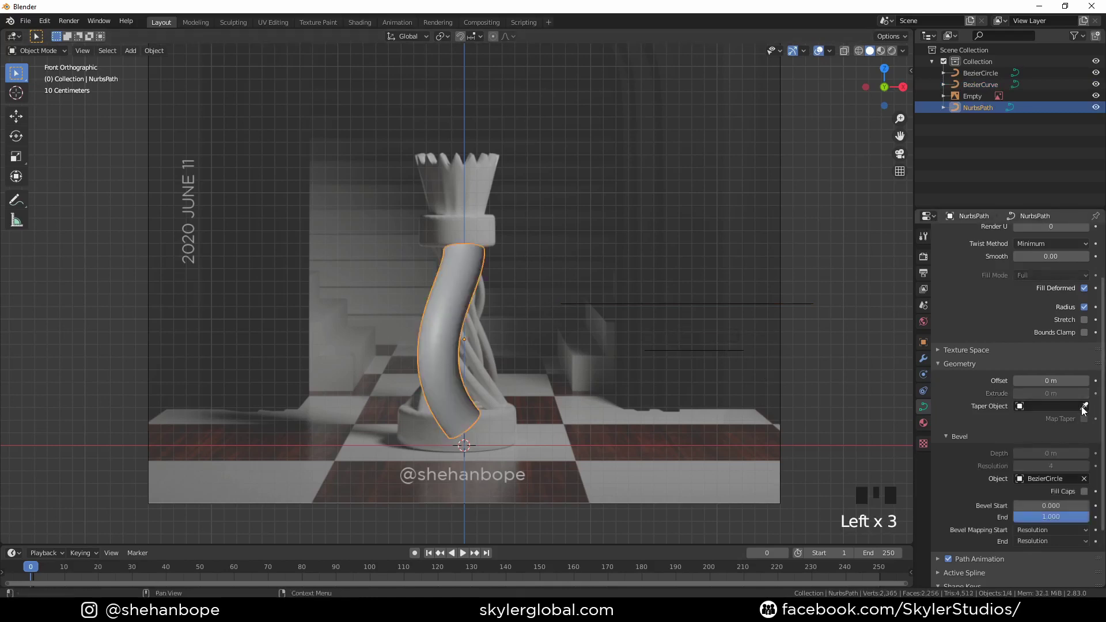
Assign BezierCurve as the taper object of the strand path
{"action": "left_click", "coordinate": [1084, 406]}
{"action": "left_click", "coordinate": [691, 304]}
{"action": "scroll", "coordinate": [442, 297], "scroll_direction": "up", "scroll_amount": 3}
{"action": "scroll", "coordinate": [442, 298], "scroll_direction": "down", "scroll_amount": 2}
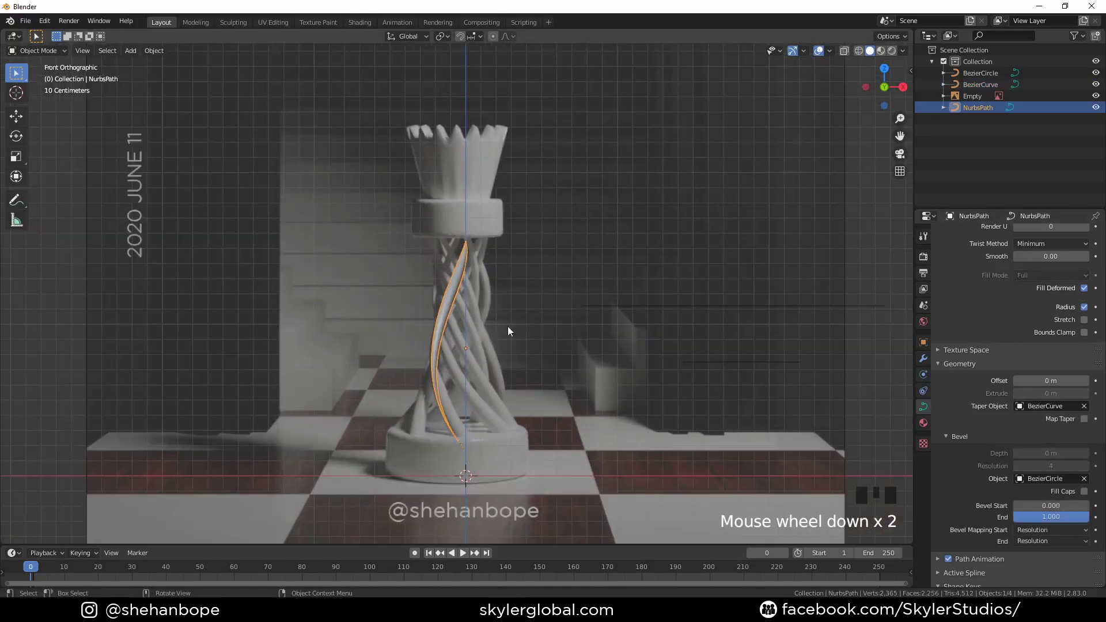
Open the taper curve beside the chess piece for control point editing
{"action": "key", "text": "Tab"}
{"action": "key", "text": "Tab"}
{"action": "left_click", "coordinate": [732, 309]}
{"action": "key", "text": "Tab"}
{"action": "scroll", "coordinate": [761, 355], "scroll_direction": "down", "scroll_amount": 1}
{"action": "key", "text": "r"}
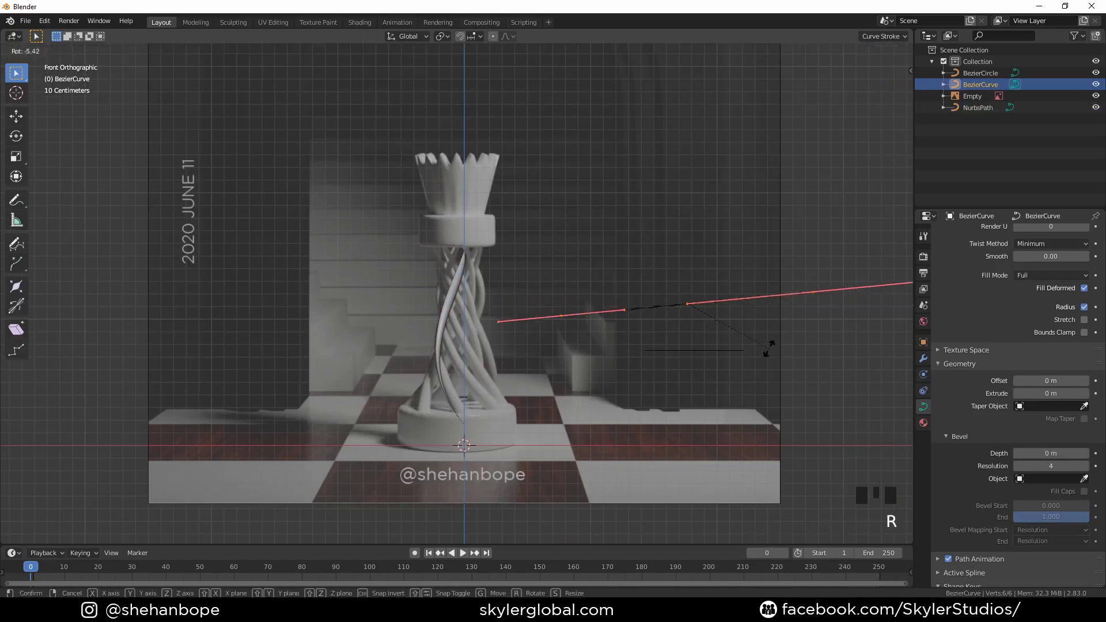
{"action": "key", "text": "r"}
{"action": "key", "text": "x"}
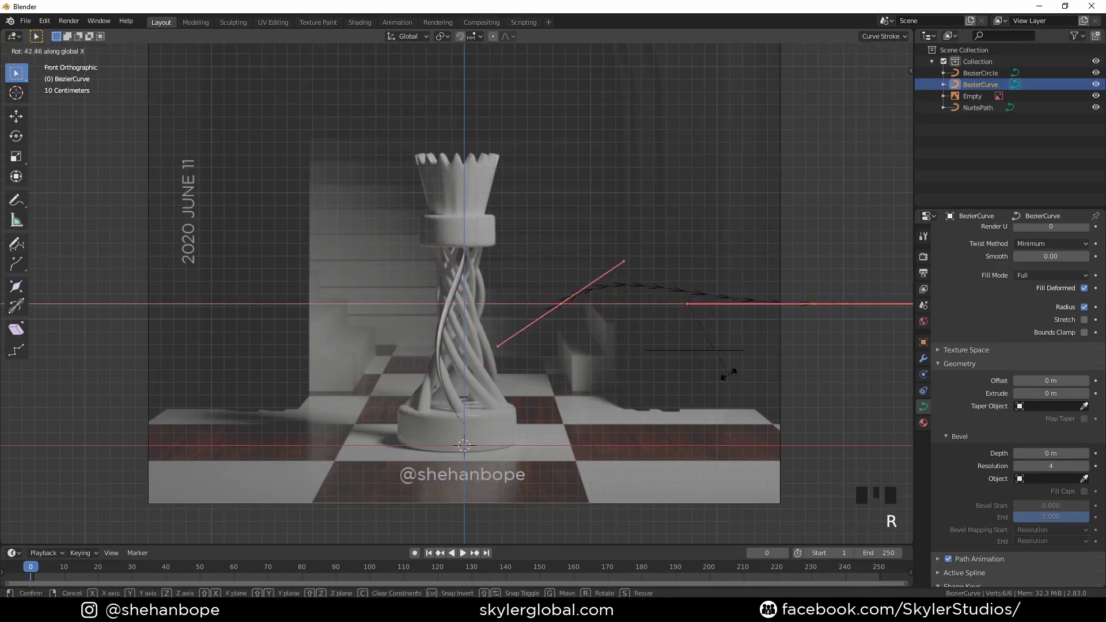
{"action": "right_click", "coordinate": [699, 330]}
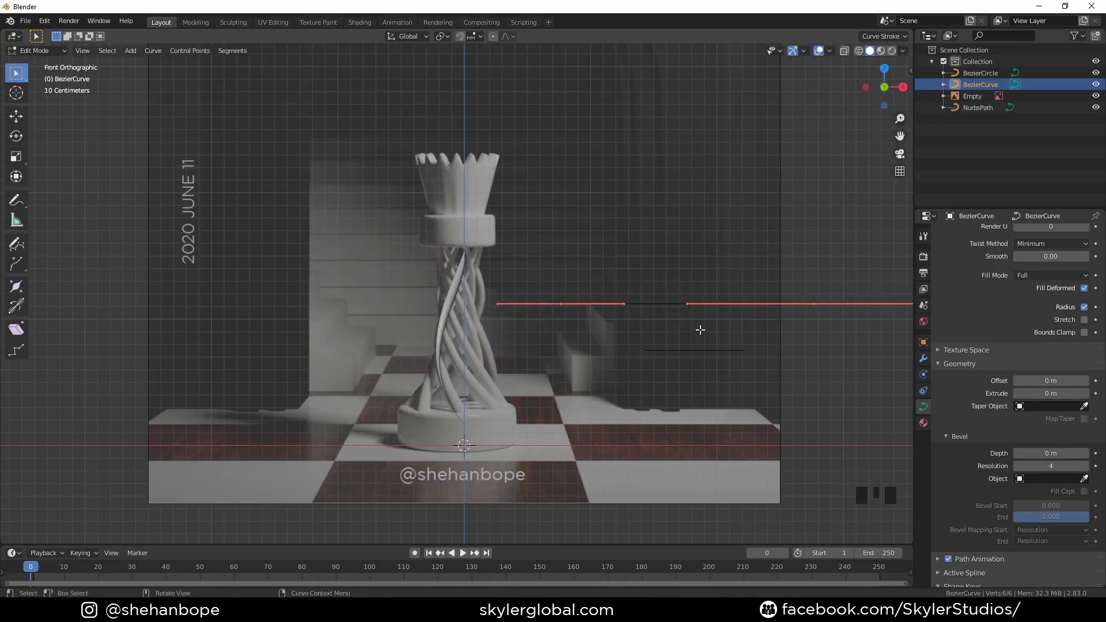
{"action": "key", "text": "s"}
{"action": "key", "text": "x"}
{"action": "right_click", "coordinate": [699, 329]}
{"action": "key", "text": "s"}
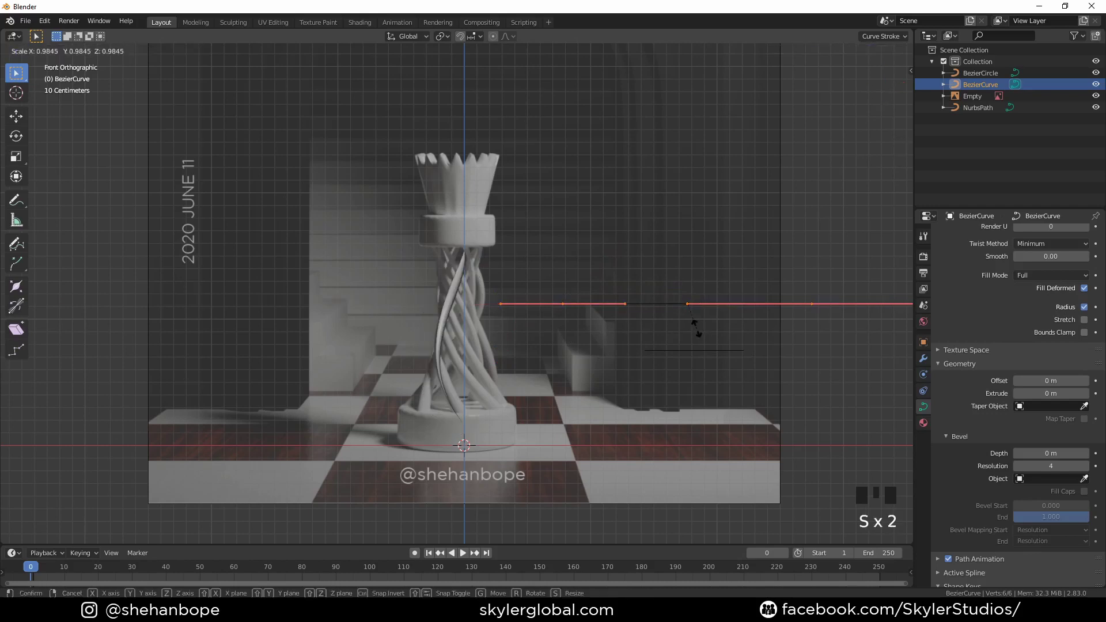
{"action": "right_click", "coordinate": [697, 329]}
{"action": "key", "text": "r"}
{"action": "right_click", "coordinate": [740, 473]}
{"action": "key", "text": "r"}
{"action": "key", "text": "x"}
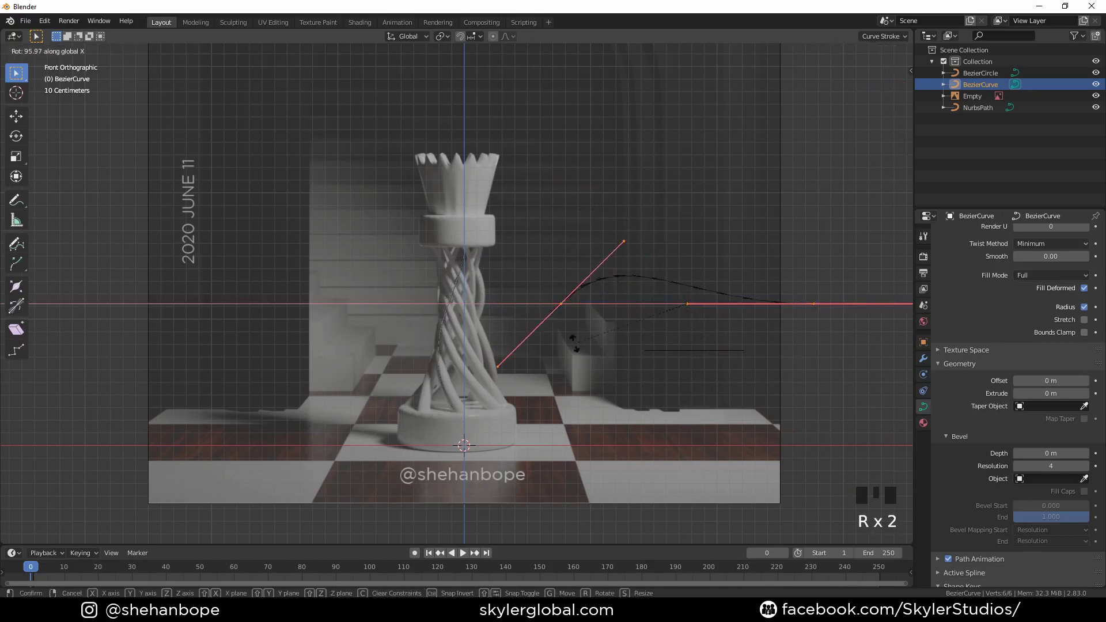
{"action": "scroll", "coordinate": [678, 284], "scroll_direction": "up", "scroll_amount": 1}
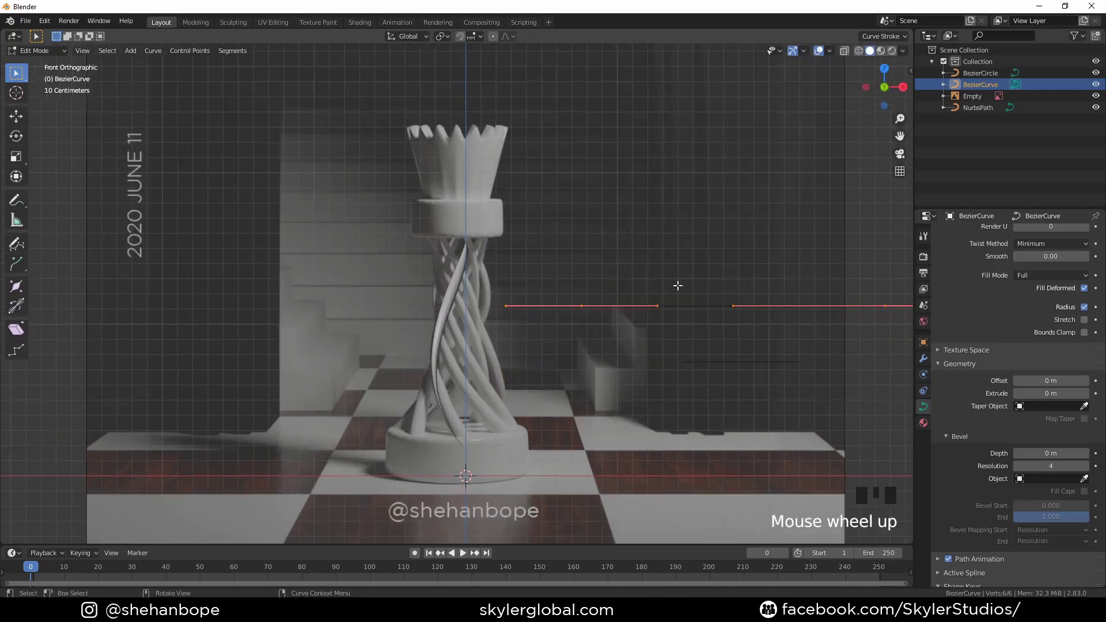
{"action": "type", "text": "90"}
{"action": "right_click", "coordinate": [679, 286]}
Move the inner handle of the taper curve's left control point close to the curve's straight baseline
{"action": "key", "text": "KP_7"}
{"action": "scroll", "coordinate": [662, 291], "scroll_direction": "up", "scroll_amount": 1}
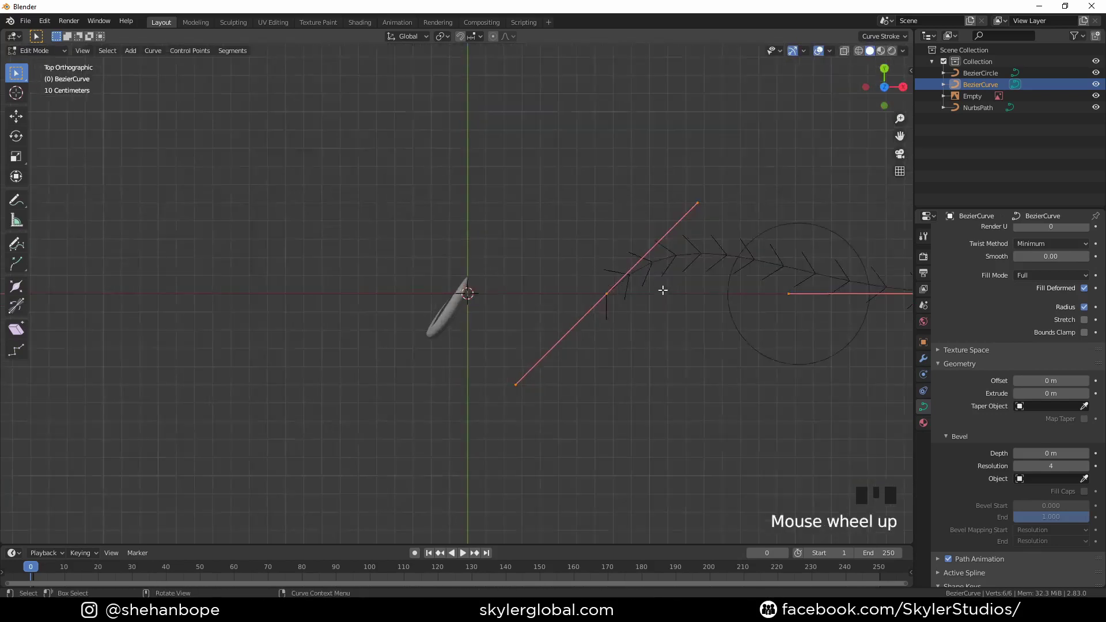
{"action": "middle_click_drag", "start_coordinate": [662, 291], "coordinate": [454, 284], "text": "shift"}
{"action": "scroll", "coordinate": [446, 280], "scroll_direction": "down", "scroll_amount": 1}
{"action": "left_click", "coordinate": [510, 208]}
{"action": "key", "text": "g"}
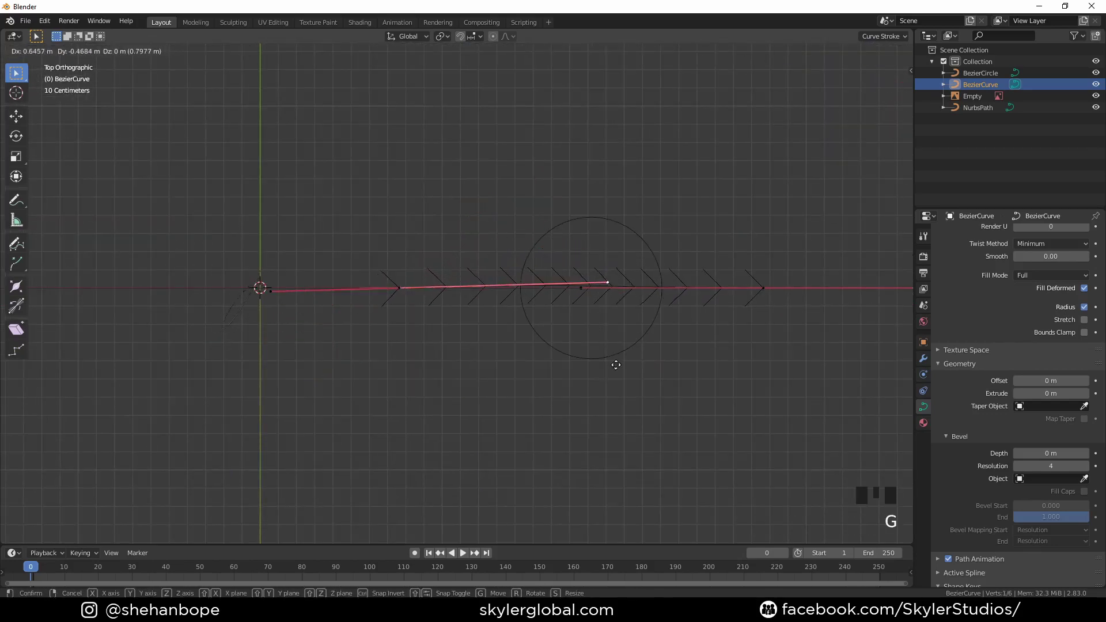
{"action": "left_click", "coordinate": [600, 266]}
Move the inner handle of the taper curve's right control point along the Y axis to shape that half
{"action": "key", "text": "KP_0"}
{"action": "key", "text": "KP_1"}
{"action": "key", "text": "g"}
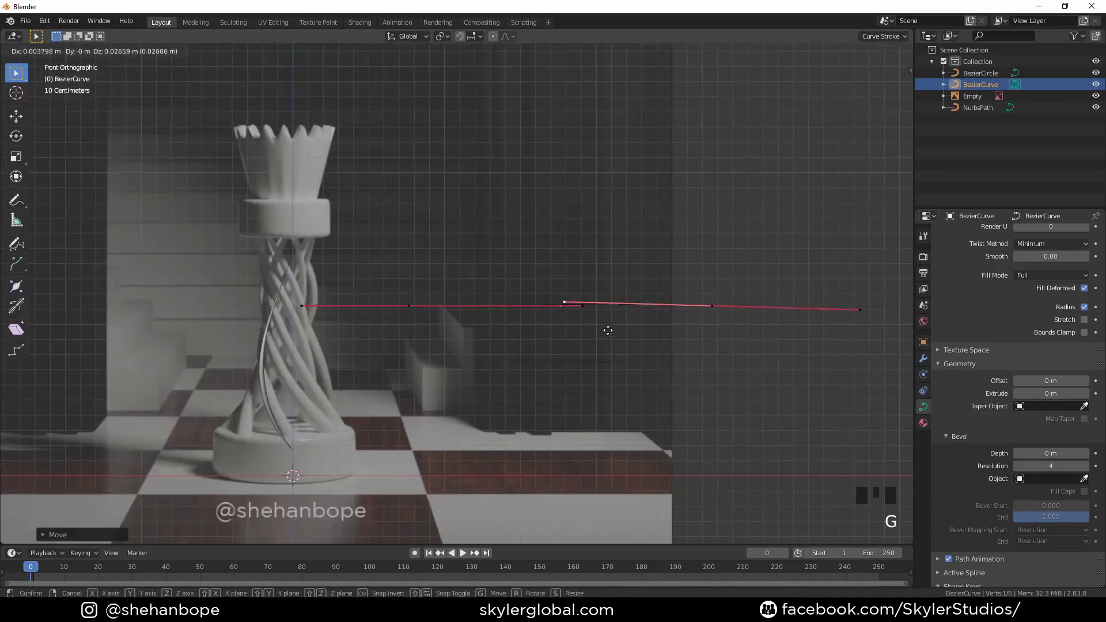
{"action": "key", "text": "g"}
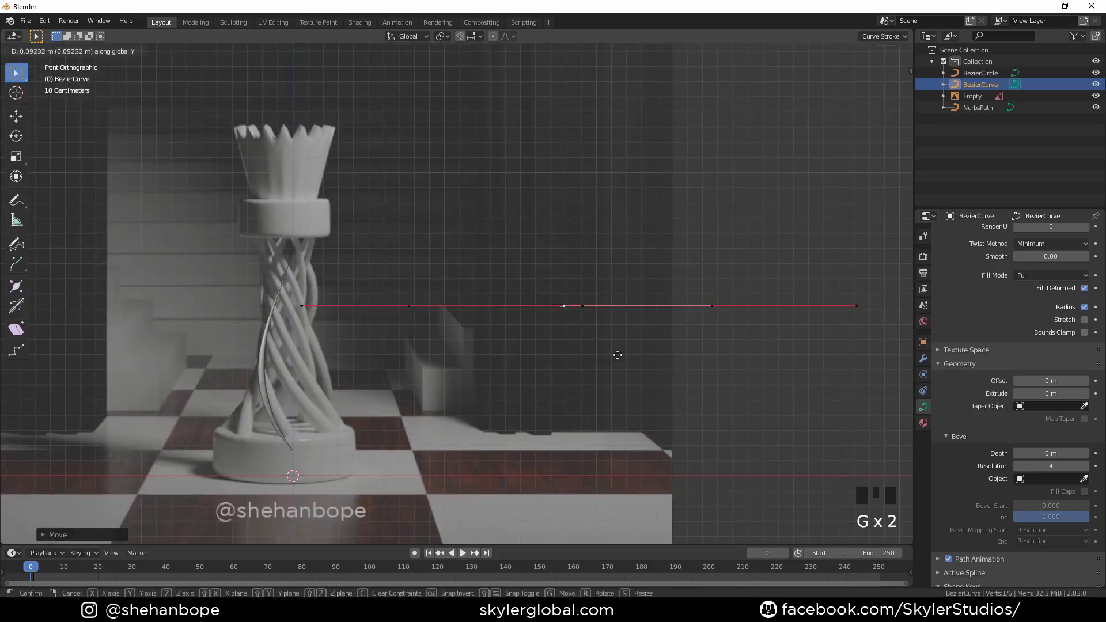
{"action": "left_click", "coordinate": [624, 368]}
Move the inner handle of the taper curve's left control point along Y into a smooth arch and finish editing the curve
{"action": "middle_click_drag", "start_coordinate": [444, 199], "coordinate": [454, 299]}
{"action": "left_click", "coordinate": [574, 297]}
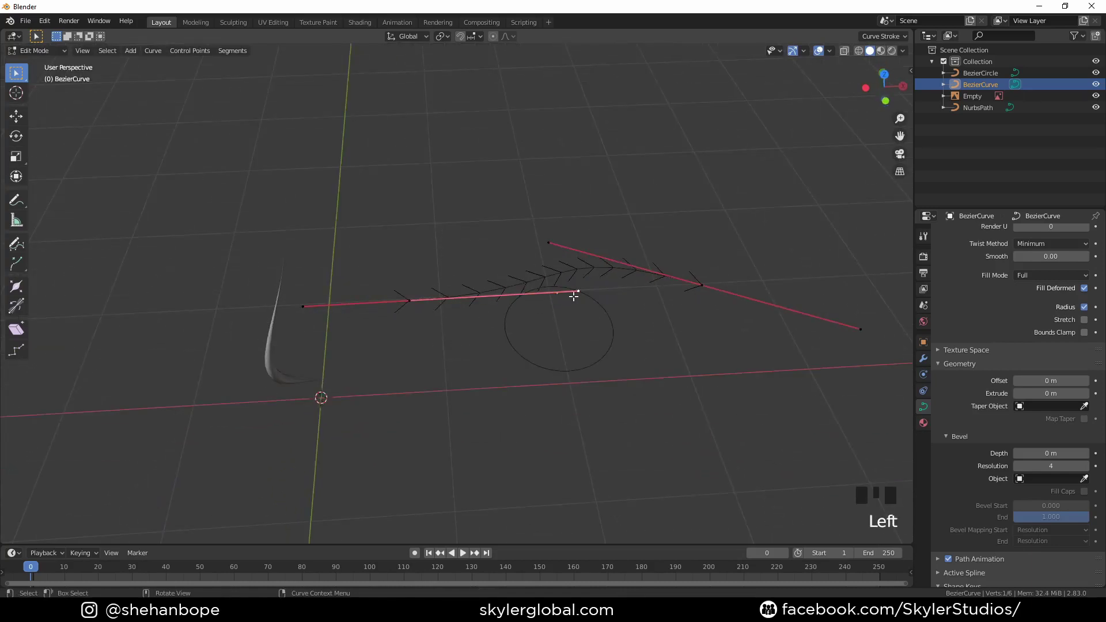
{"action": "key", "text": "g"}
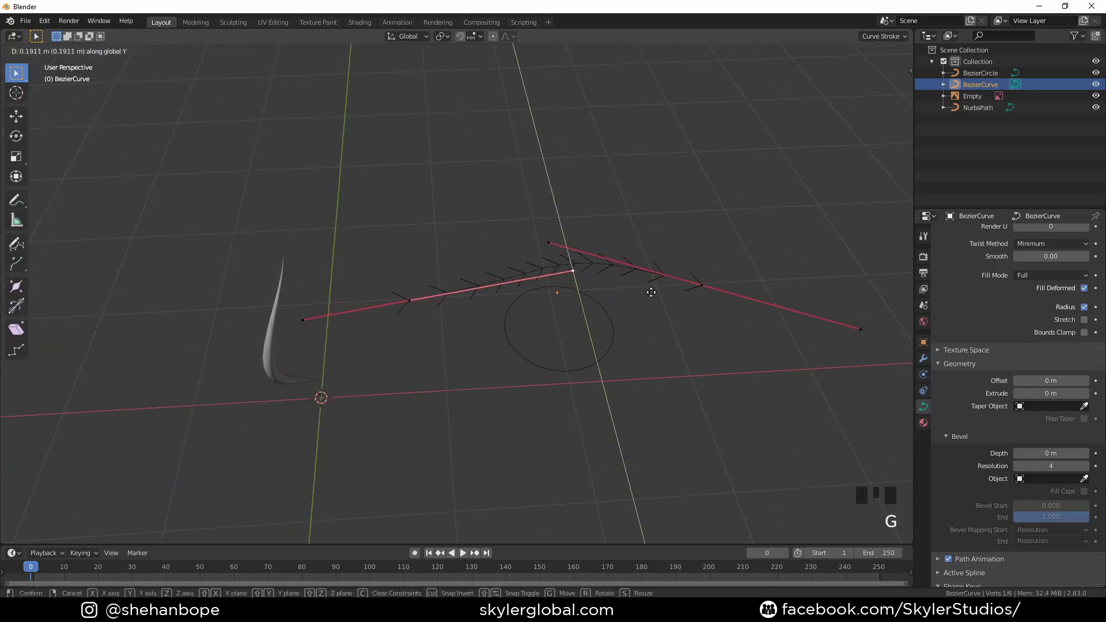
{"action": "left_click", "coordinate": [643, 287]}
{"action": "key", "text": "KP_0"}
{"action": "left_click", "coordinate": [435, 198]}
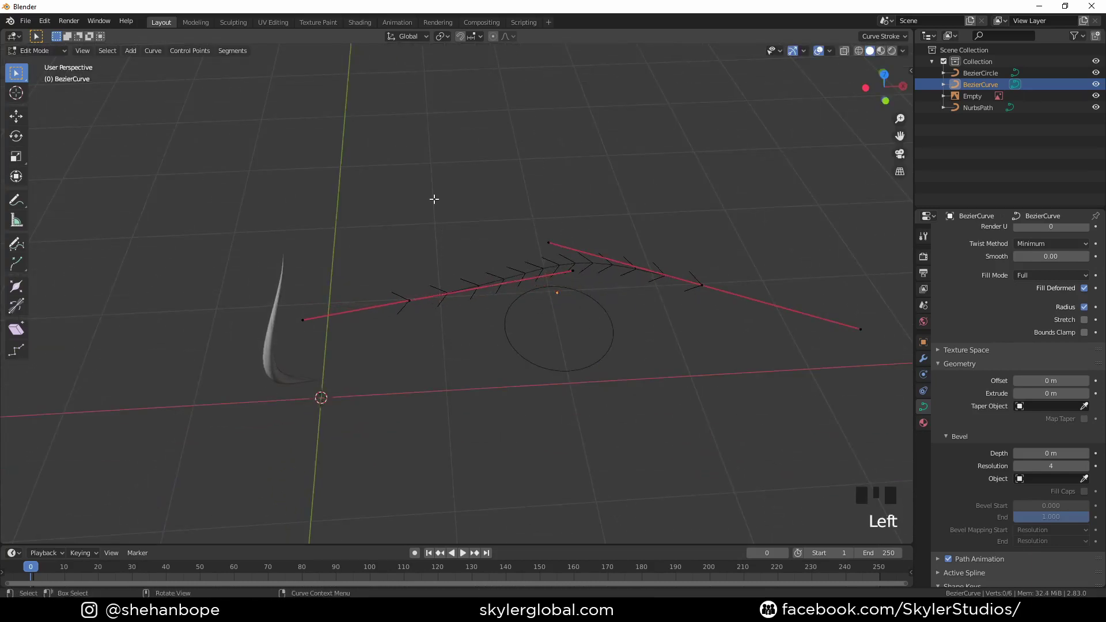
{"action": "key", "text": "KP_1"}
{"action": "scroll", "coordinate": [541, 325], "scroll_direction": "down", "scroll_amount": 2}
{"action": "key", "text": "Tab"}
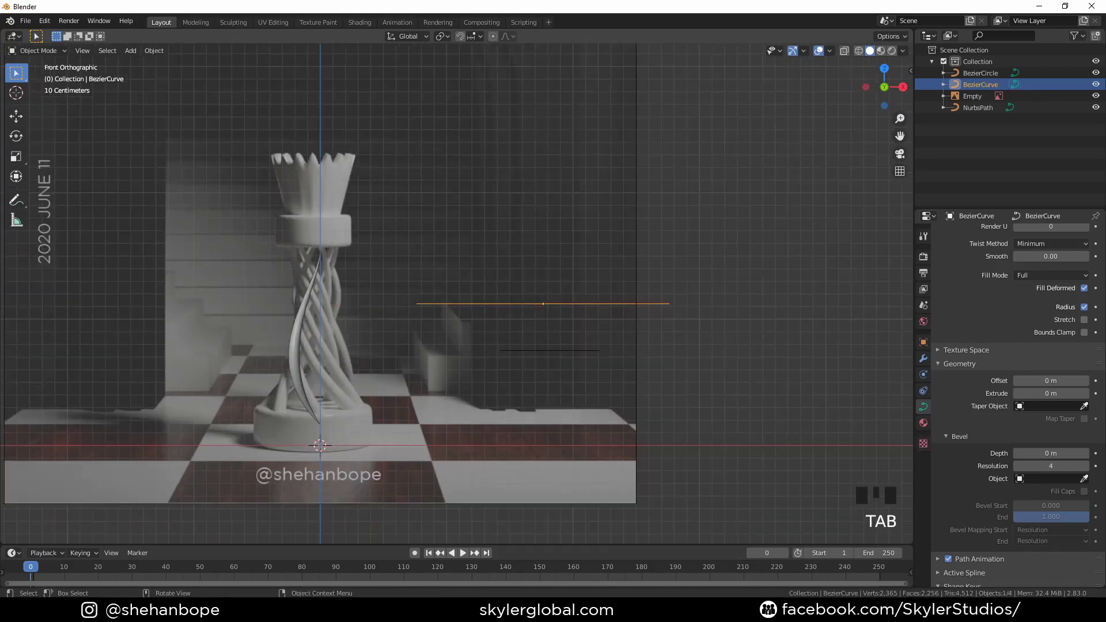
Add a Plain Axes empty at the origin under the chess piece
{"action": "key", "text": "shift+a"}
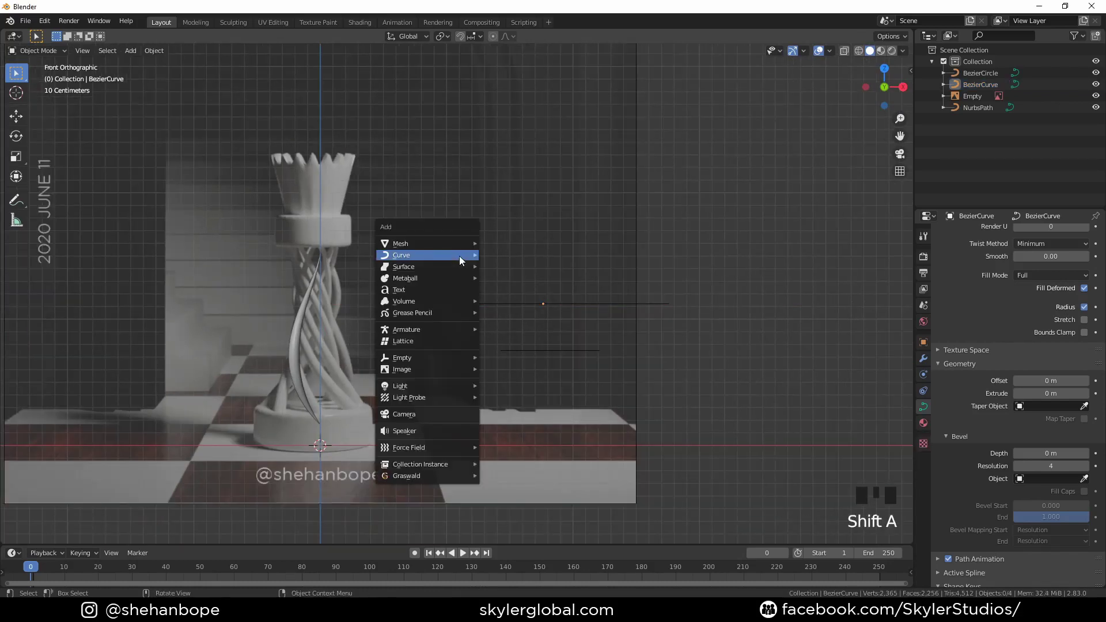
{"action": "mouse_move", "coordinate": [418, 353]}
{"action": "left_click", "coordinate": [536, 354]}
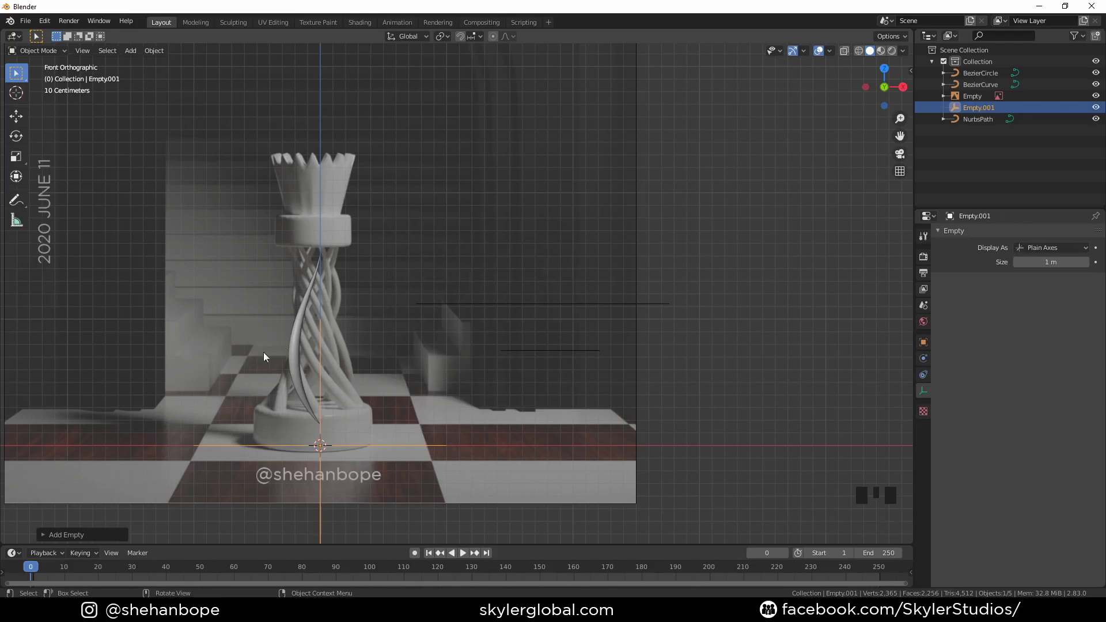
Add an Array modifier to the strand path with relative offset off and the new Plain Axes empty as object offset
{"action": "left_click", "coordinate": [290, 357]}
{"action": "scroll", "coordinate": [1008, 316], "scroll_direction": "up", "scroll_amount": 1}
{"action": "left_click", "coordinate": [923, 236]}
{"action": "left_click", "coordinate": [968, 234]}
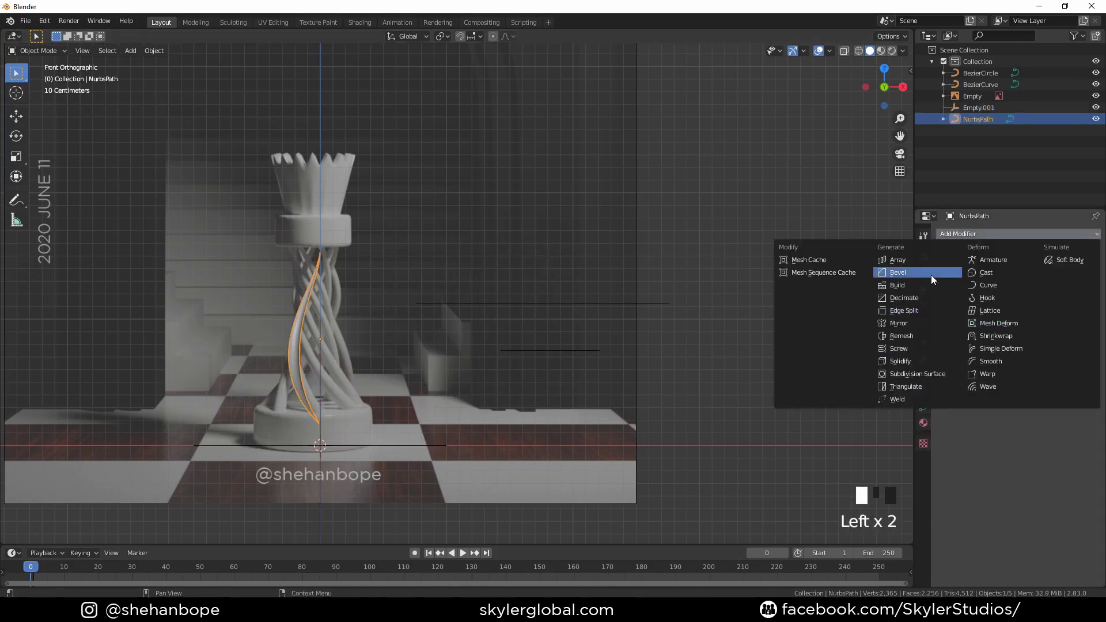
{"action": "left_click", "coordinate": [916, 260]}
{"action": "left_click", "coordinate": [1026, 315]}
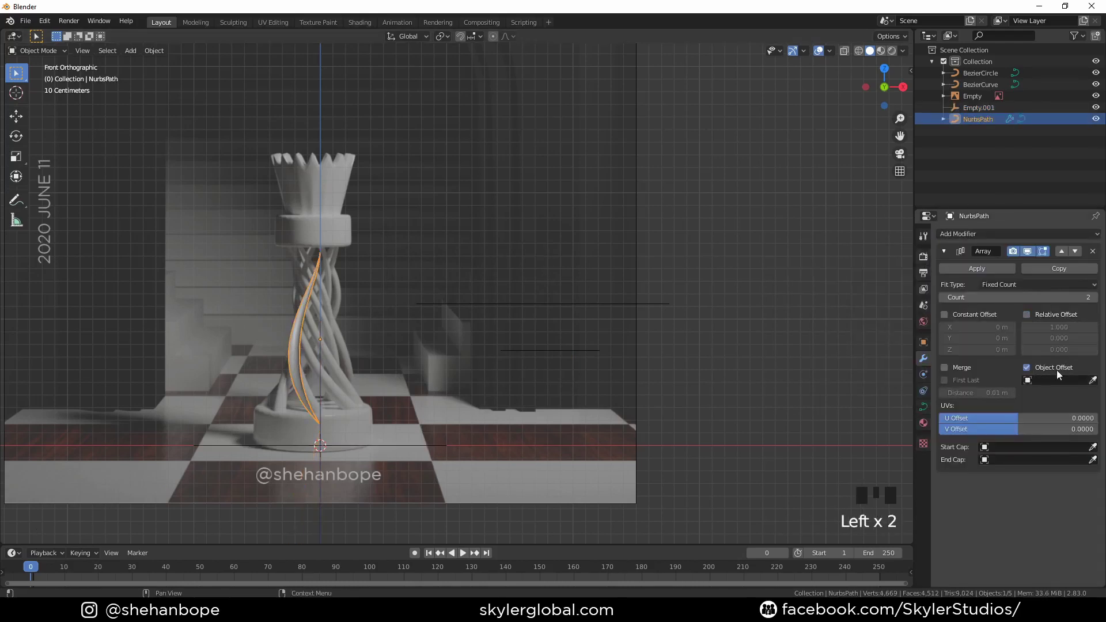
{"action": "left_click", "coordinate": [346, 446]}
Select the strand path and apply its object transforms
{"action": "scroll", "coordinate": [331, 357], "scroll_direction": "down", "scroll_amount": 1}
{"action": "left_click", "coordinate": [324, 350]}
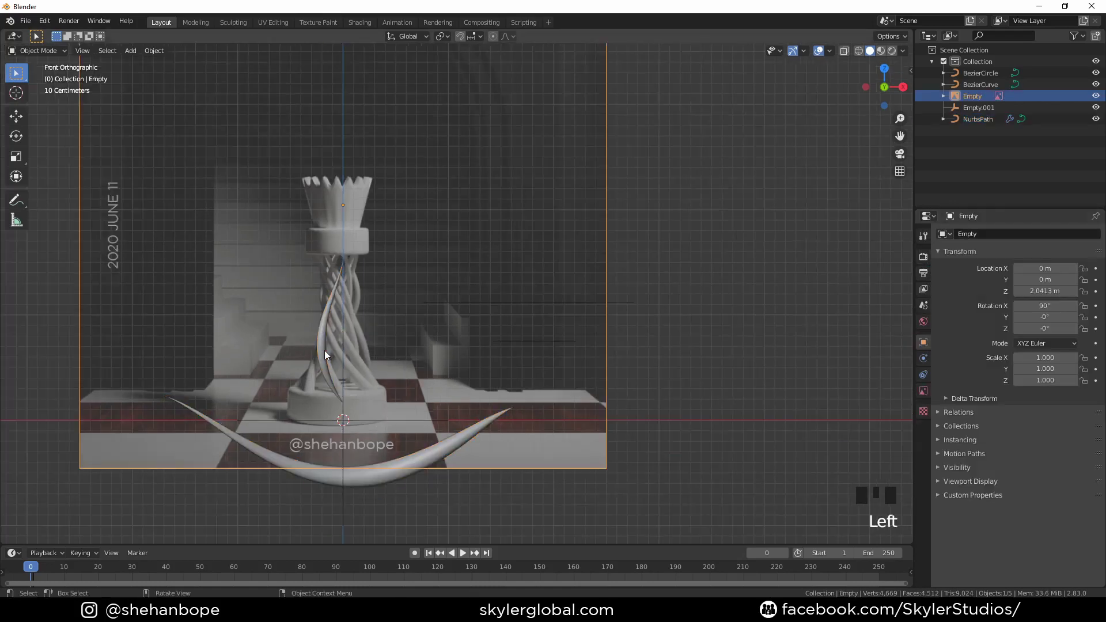
{"action": "left_click", "coordinate": [324, 350]}
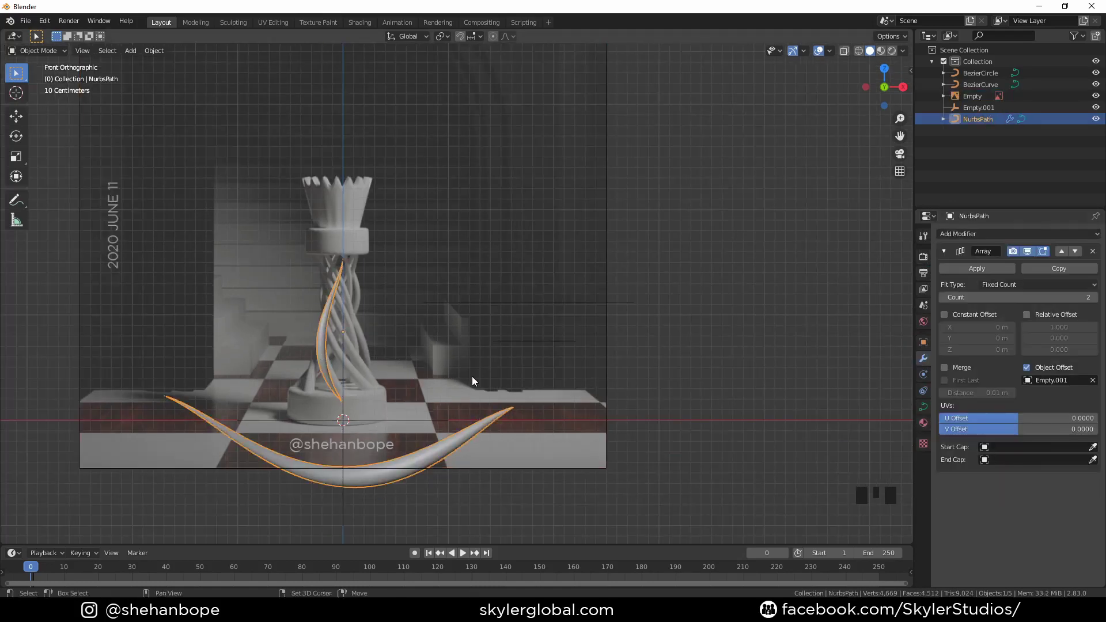
{"action": "key", "text": "shift+a"}
{"action": "key", "text": "ctrl+a"}
{"action": "left_click", "coordinate": [527, 336]}
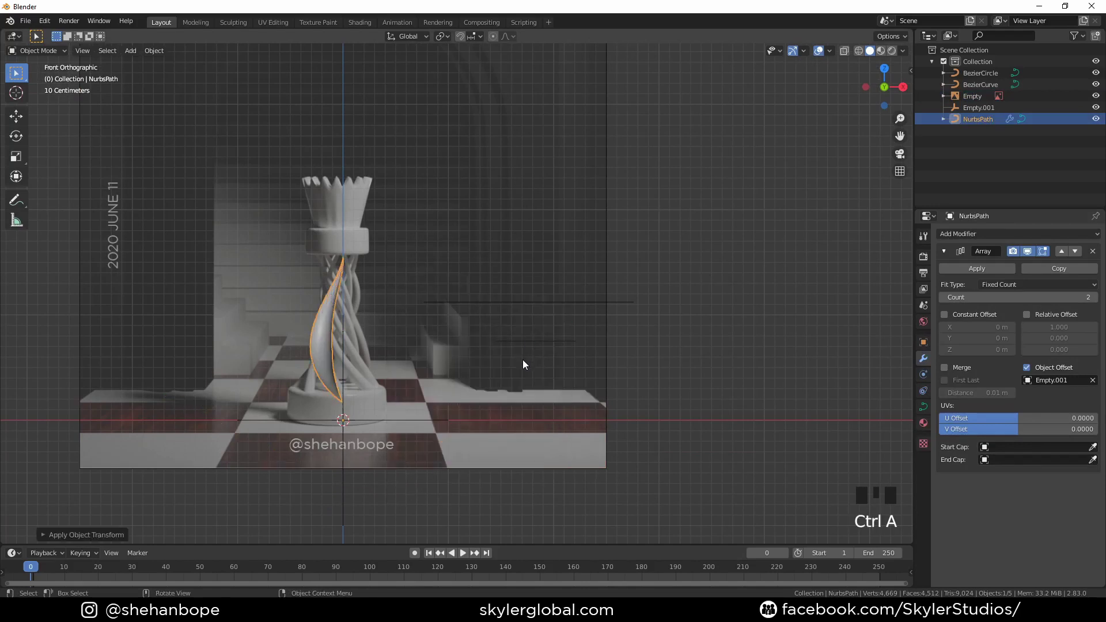
Move both inner handles of the taper curve toward its baseline to make the strand thinner
{"action": "left_click", "coordinate": [523, 311]}
{"action": "middle_click_drag", "start_coordinate": [523, 313], "coordinate": [579, 365]}
{"action": "key", "text": "KP_7"}
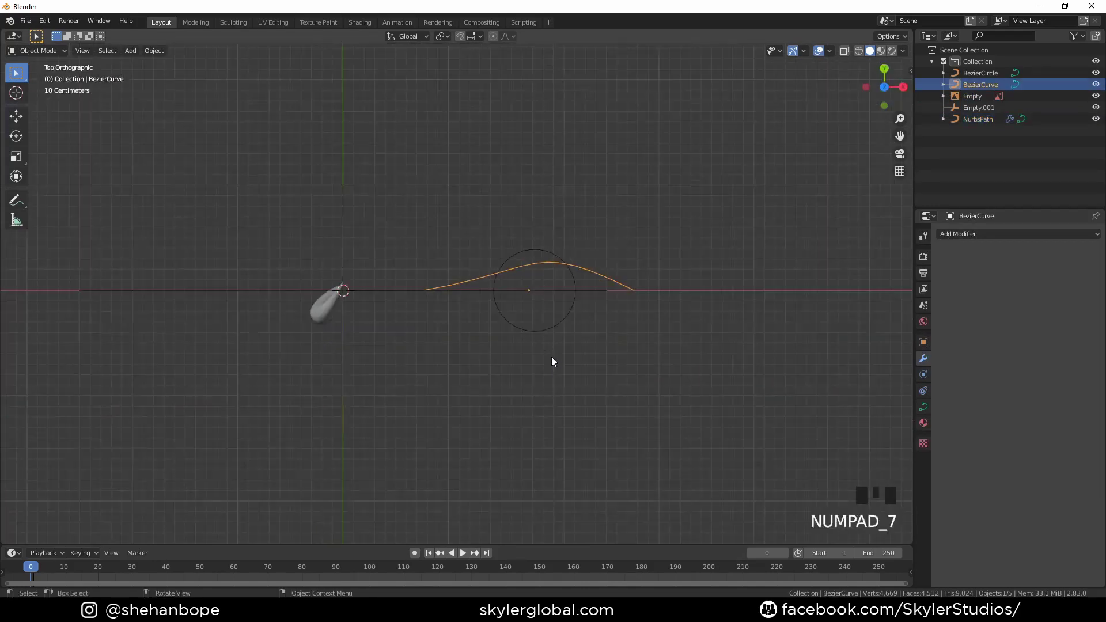
{"action": "key", "text": "Tab"}
{"action": "scroll", "coordinate": [590, 304], "scroll_direction": "up", "scroll_amount": 2}
{"action": "left_click", "coordinate": [632, 301]}
{"action": "key", "text": "g"}
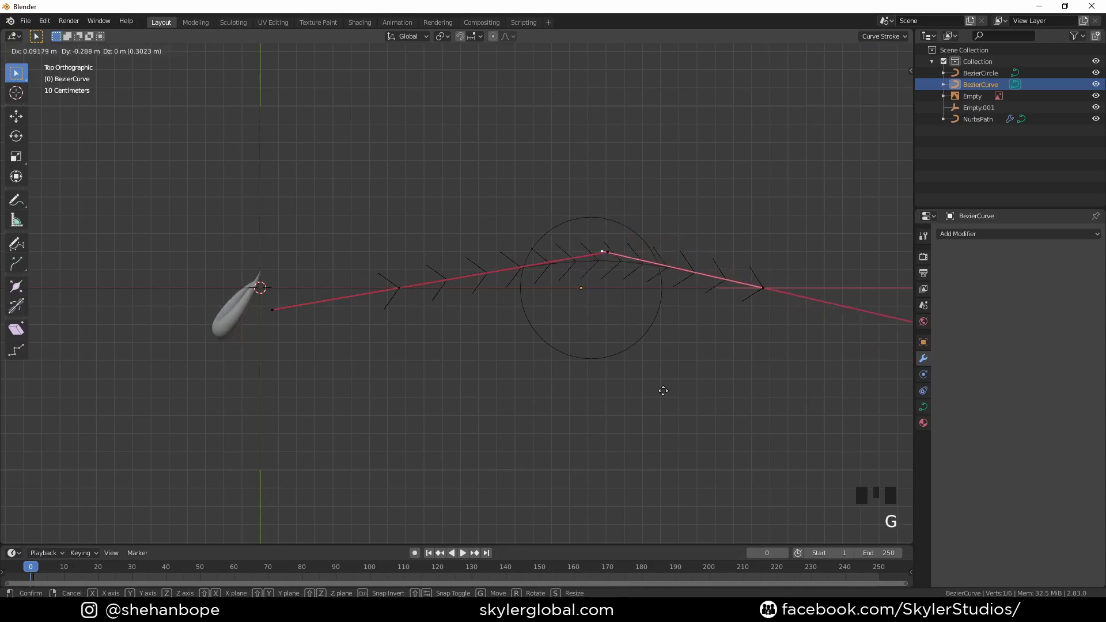
{"action": "left_click", "coordinate": [665, 400]}
{"action": "key", "text": "g"}
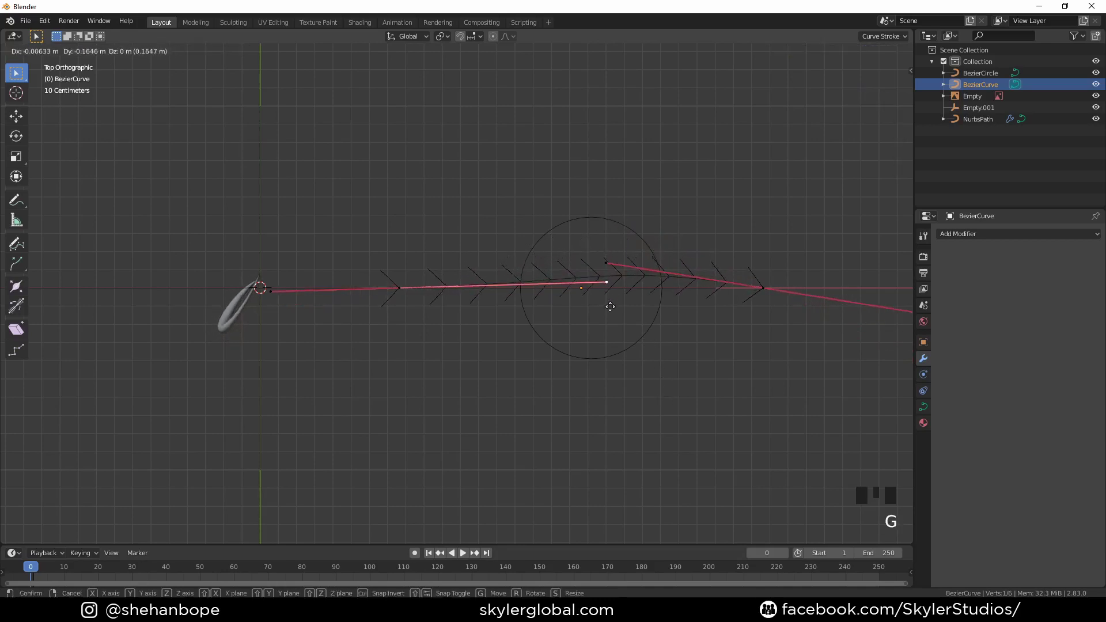
{"action": "left_click", "coordinate": [610, 306]}
Move the taper curve's left inner handle slightly outward along Y and finish editing the curve
{"action": "key", "text": "KP_0"}
{"action": "key", "text": "KP_1"}
{"action": "middle_click_drag", "start_coordinate": [489, 262], "coordinate": [620, 309]}
{"action": "left_click", "coordinate": [619, 309]}
{"action": "key", "text": "g"}
{"action": "key", "text": "y"}
{"action": "left_click", "coordinate": [622, 306]}
{"action": "key", "text": "KP_0"}
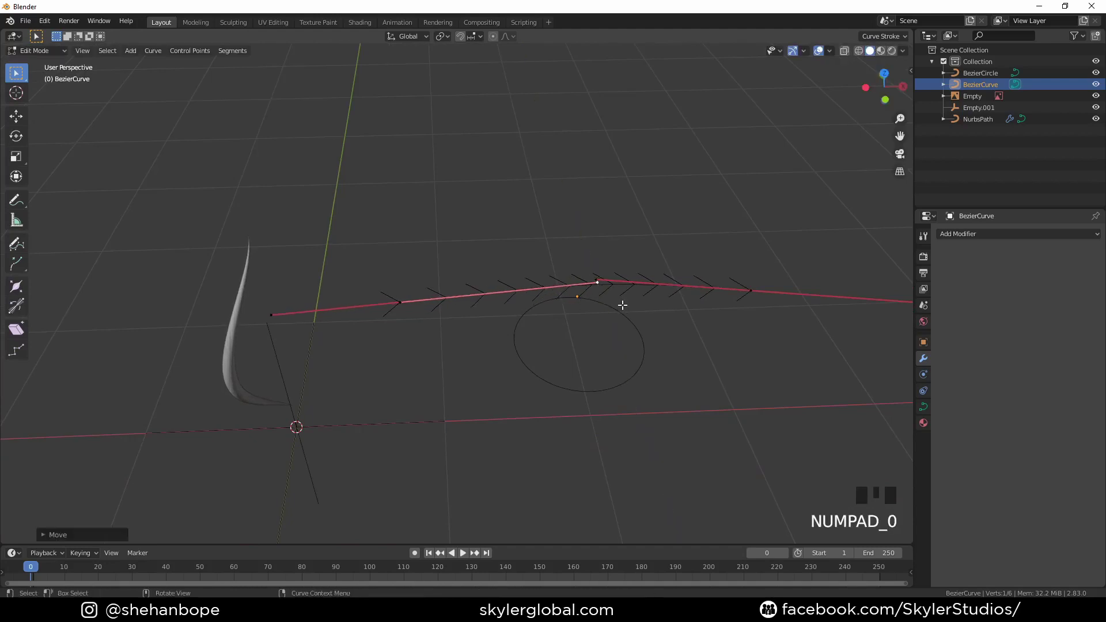
{"action": "key", "text": "KP_1"}
{"action": "key", "text": "Tab"}
Set the count of the strand path's Array modifier to 8
{"action": "left_click", "coordinate": [292, 371]}
{"action": "left_click", "coordinate": [350, 350]}
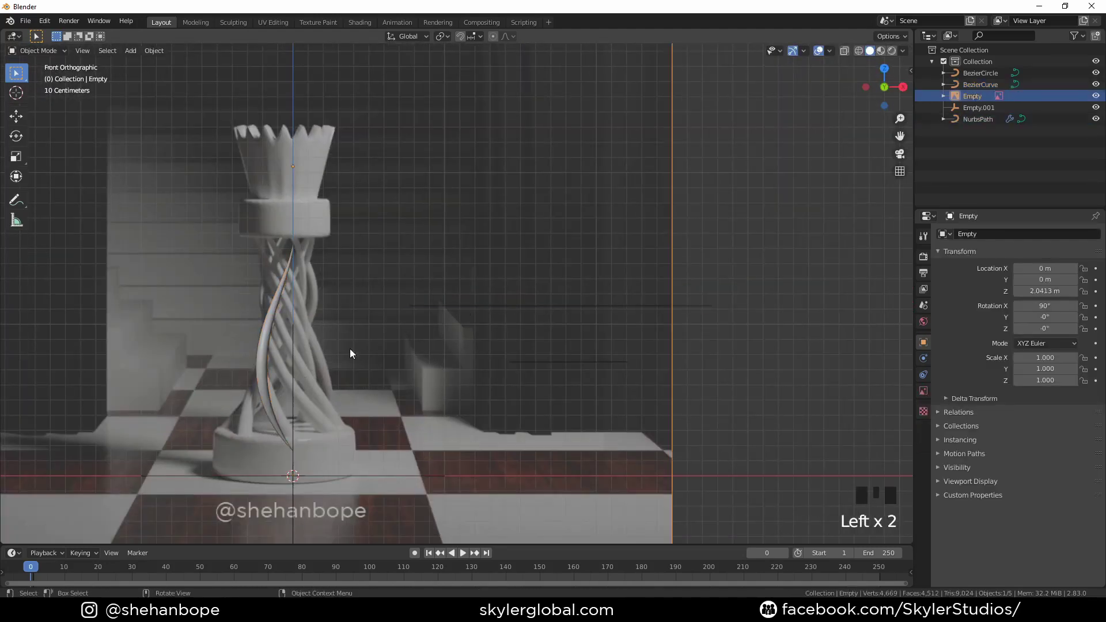
{"action": "left_click", "coordinate": [258, 347]}
{"action": "key", "text": "Return"}
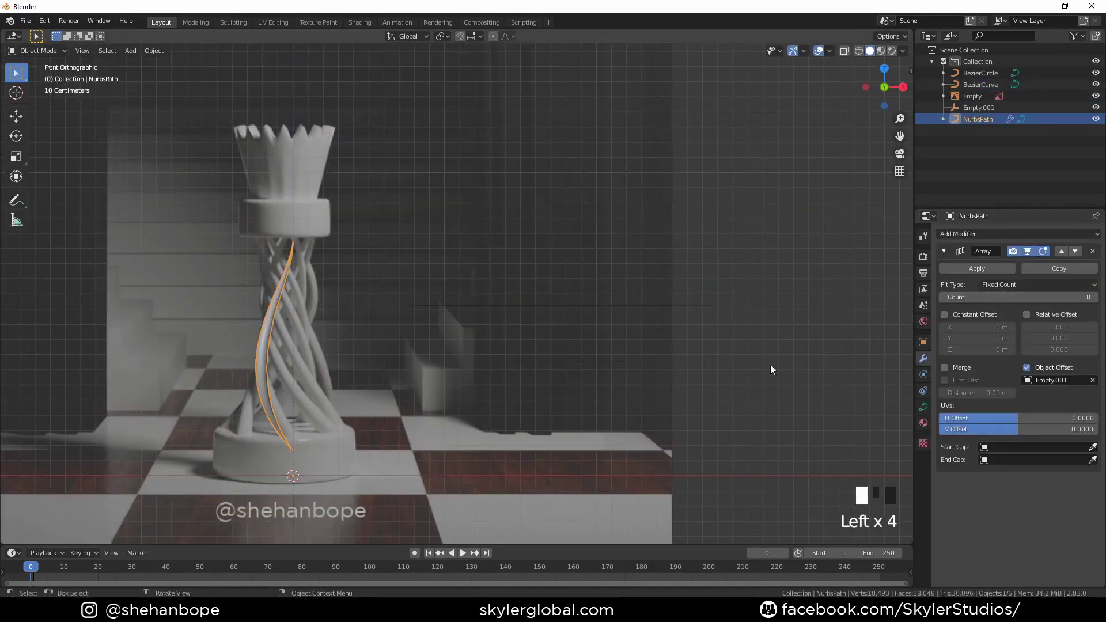
Set the Z rotation of the array's offset empty to 360/8 degrees
{"action": "key", "text": "n"}
{"action": "left_click", "coordinate": [905, 71]}
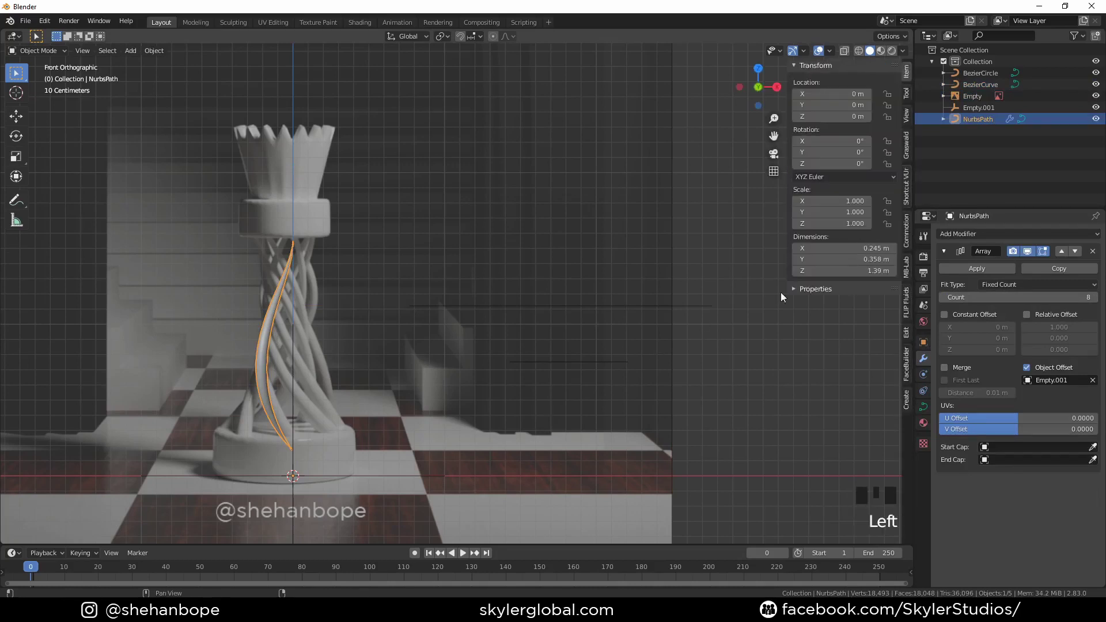
{"action": "left_click", "coordinate": [294, 398]}
{"action": "left_click", "coordinate": [294, 397]}
{"action": "left_click_drag", "start_coordinate": [838, 165], "coordinate": [864, 165]}
{"action": "left_click", "coordinate": [838, 165]}
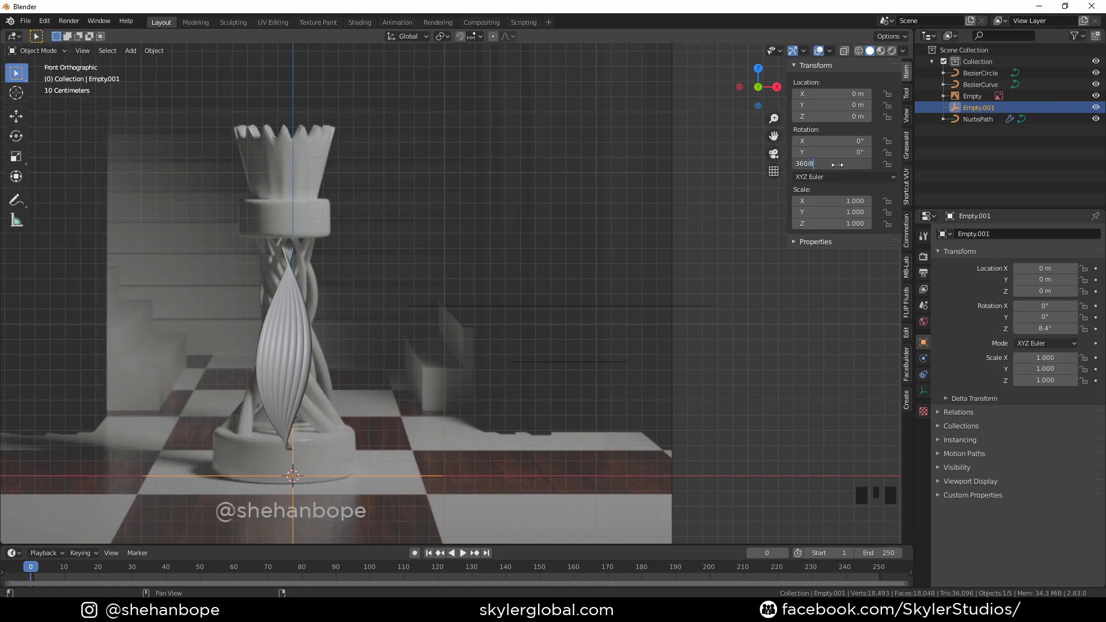
{"action": "type", "text": "360/8"}
{"action": "key", "text": "Return"}
Move the strand's lowest control point outward onto the base, to about X -0.38 m and Z 0.22 m
{"action": "scroll", "coordinate": [369, 340], "scroll_direction": "up", "scroll_amount": 4}
{"action": "left_click", "coordinate": [310, 393]}
{"action": "key", "text": "Tab"}
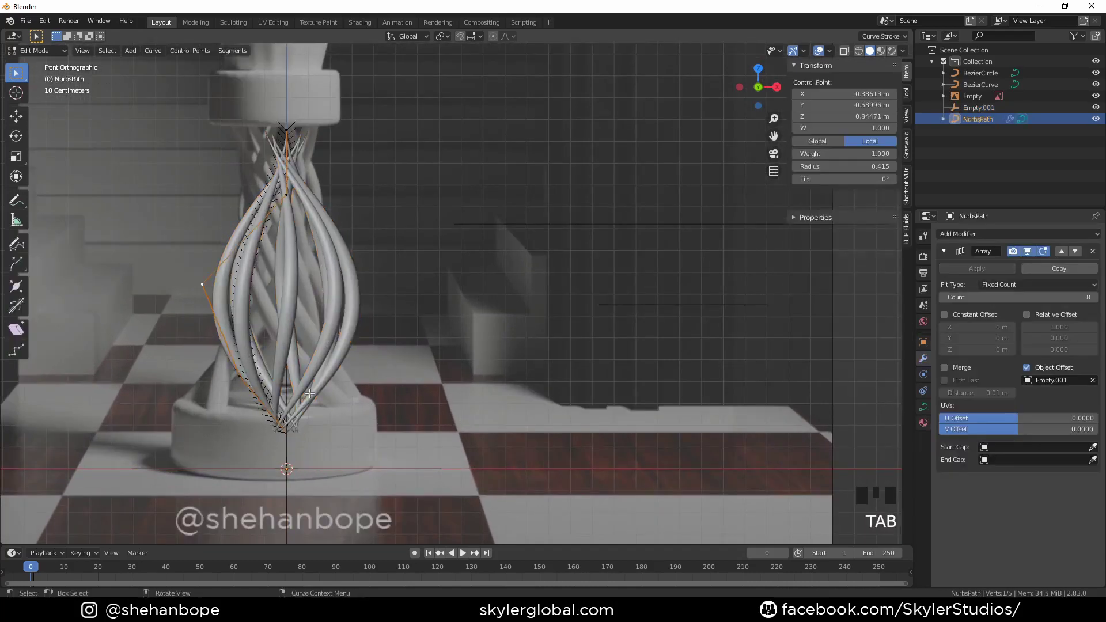
{"action": "scroll", "coordinate": [290, 435], "scroll_direction": "down", "scroll_amount": 1}
{"action": "key", "text": "g"}
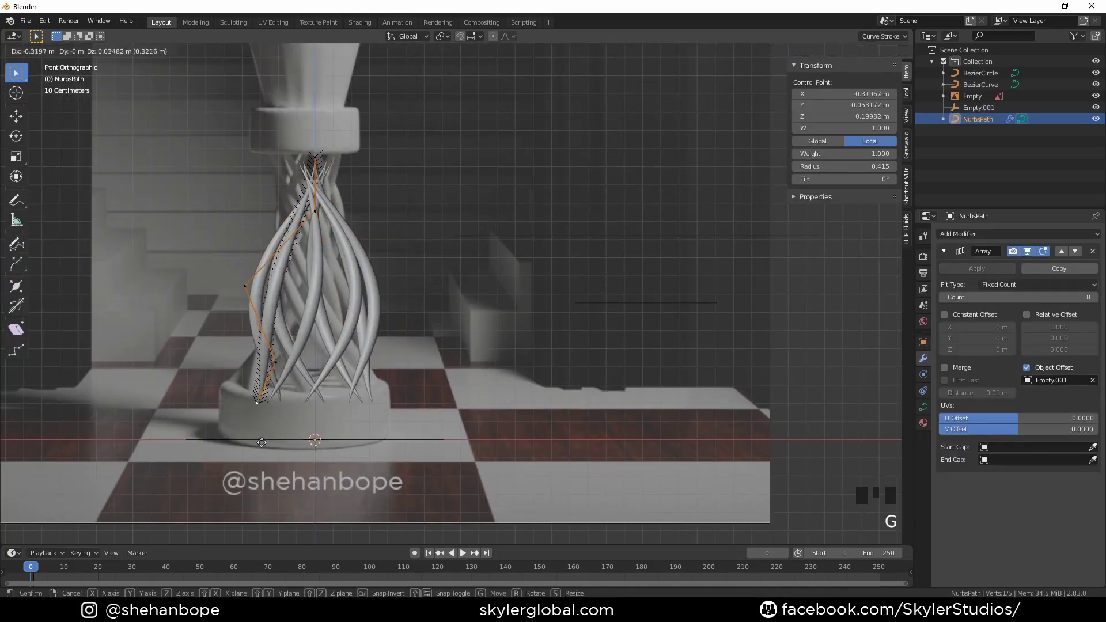
{"action": "left_click", "coordinate": [252, 439]}
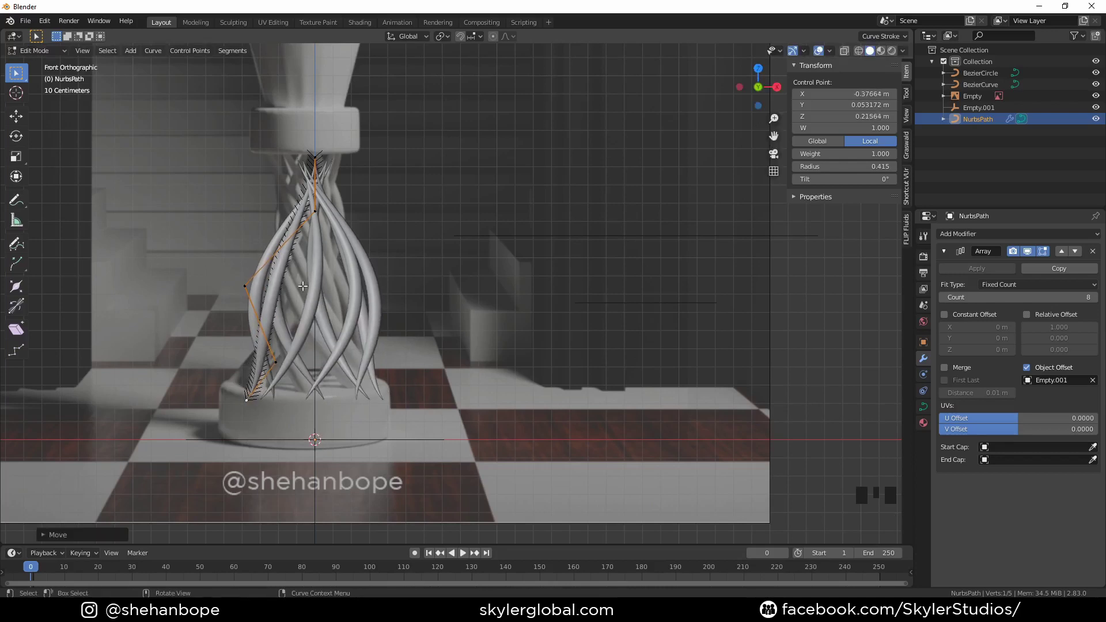
Move the strand's second-highest control point outward from the central axis below the collar
{"action": "left_click", "coordinate": [326, 227]}
{"action": "key", "text": "g"}
{"action": "left_click", "coordinate": [286, 230]}
{"action": "left_click", "coordinate": [244, 290]}
{"action": "key", "text": "g"}
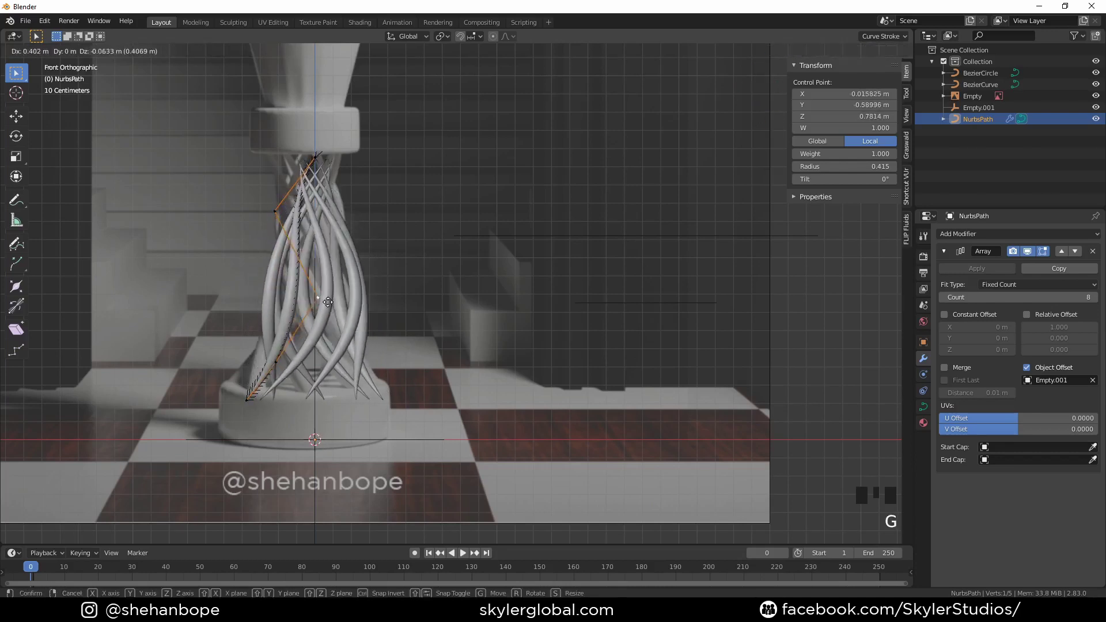
{"action": "right_click", "coordinate": [292, 302]}
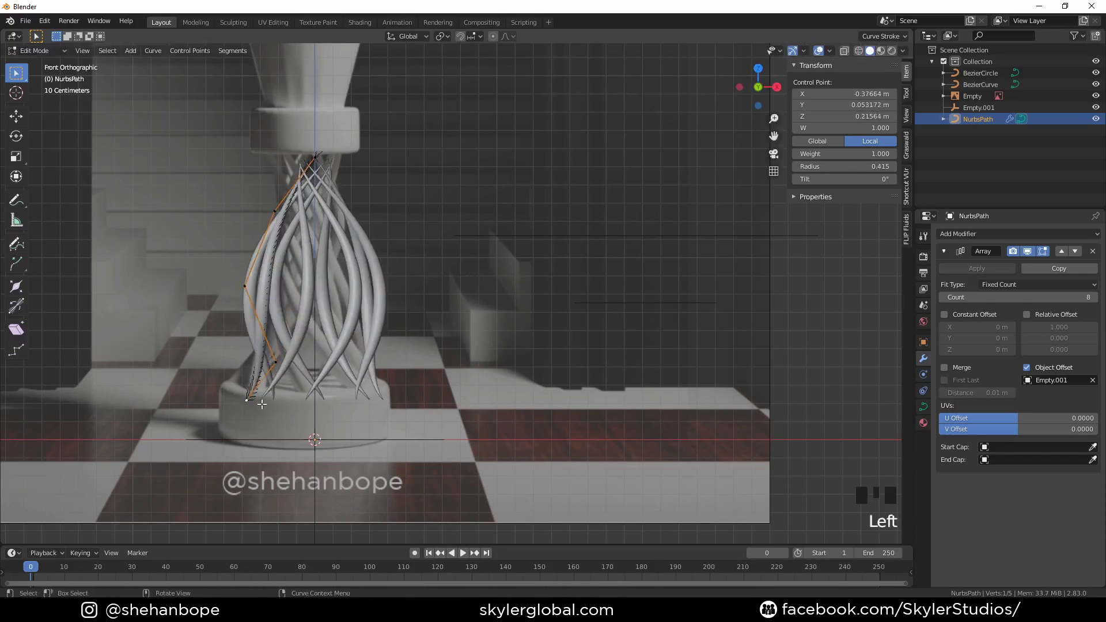
Shift the strand's two lowest control points across the axis, the upper one to about X 1.1 m, and raise the second-highest to about Z 1.4 m
{"action": "key", "text": "g"}
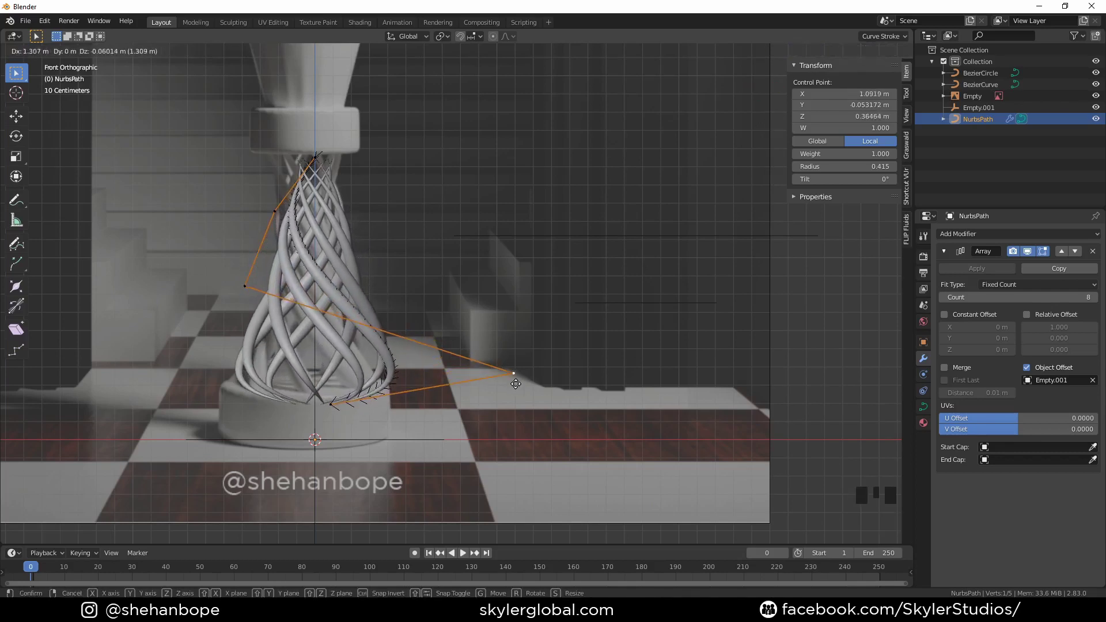
{"action": "left_click", "coordinate": [520, 382]}
{"action": "left_click", "coordinate": [274, 211]}
{"action": "key", "text": "g"}
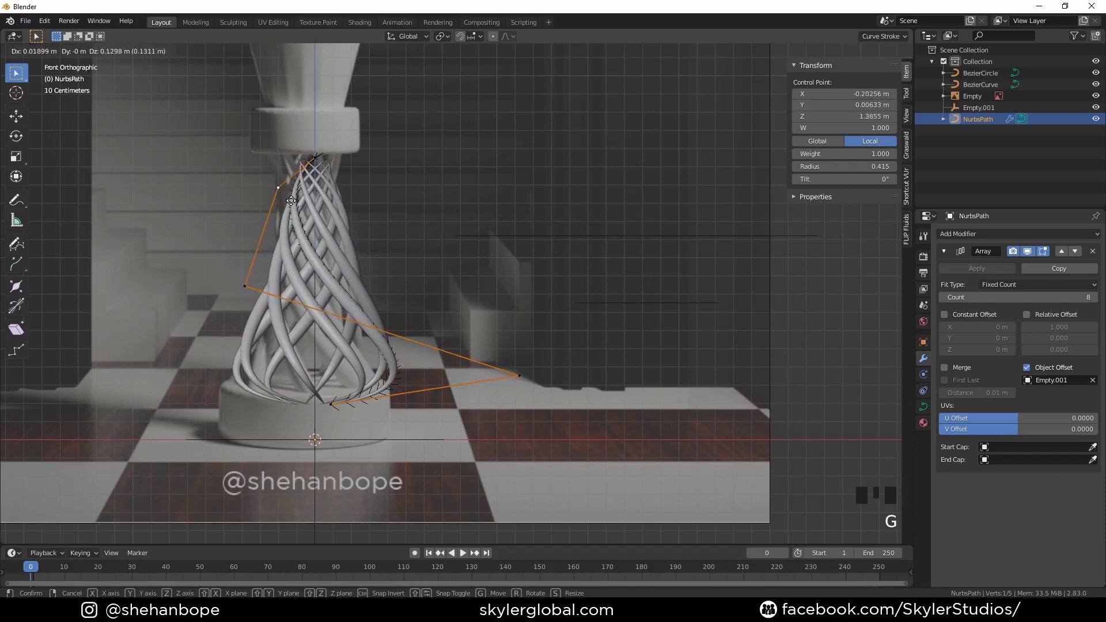
{"action": "left_click", "coordinate": [291, 199]}
Raise the strand's top control point into the collar to about Z 1.79 m and lower its bottom point to the foot of the base
{"action": "left_click", "coordinate": [316, 155]}
{"action": "key", "text": "g"}
{"action": "left_click", "coordinate": [316, 99]}
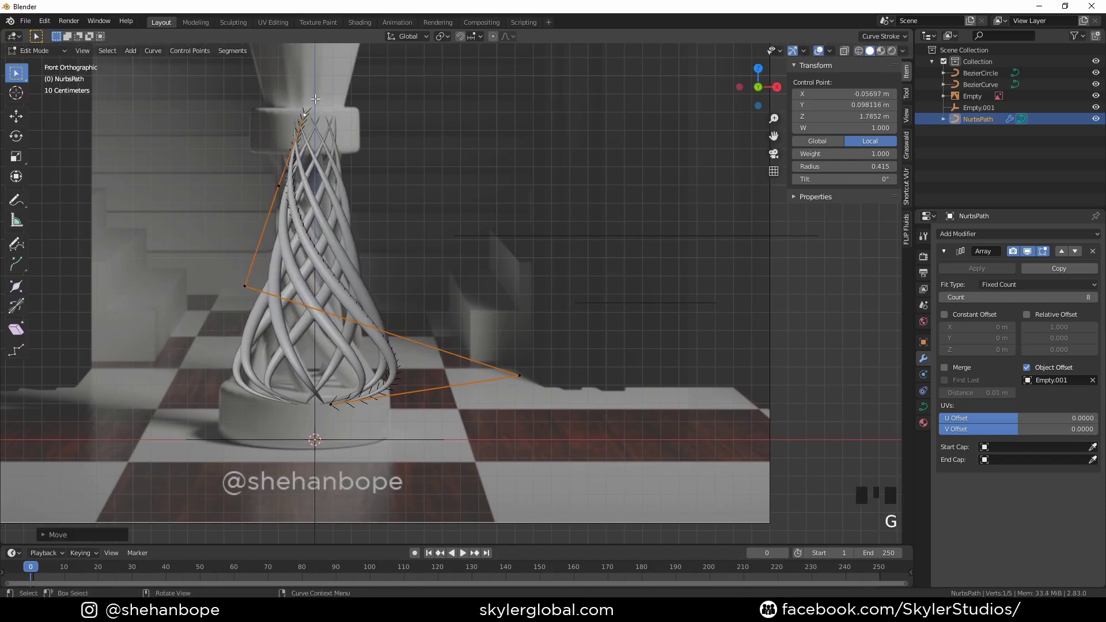
{"action": "left_click", "coordinate": [334, 411]}
{"action": "key", "text": "g"}
{"action": "left_click", "coordinate": [328, 448]}
Move the strand's second-lowest control point in to about X 0.91 m and the second-highest in to about X -0.05 m
{"action": "left_click", "coordinate": [518, 380]}
{"action": "key", "text": "g"}
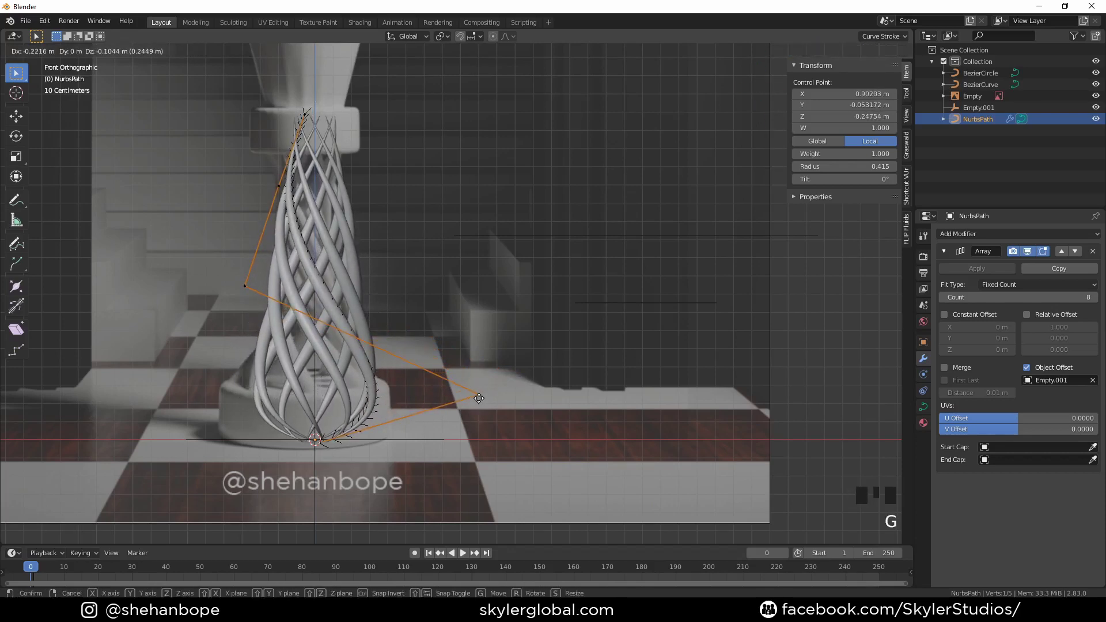
{"action": "left_click", "coordinate": [481, 390]}
{"action": "left_click", "coordinate": [279, 186]}
{"action": "key", "text": "g"}
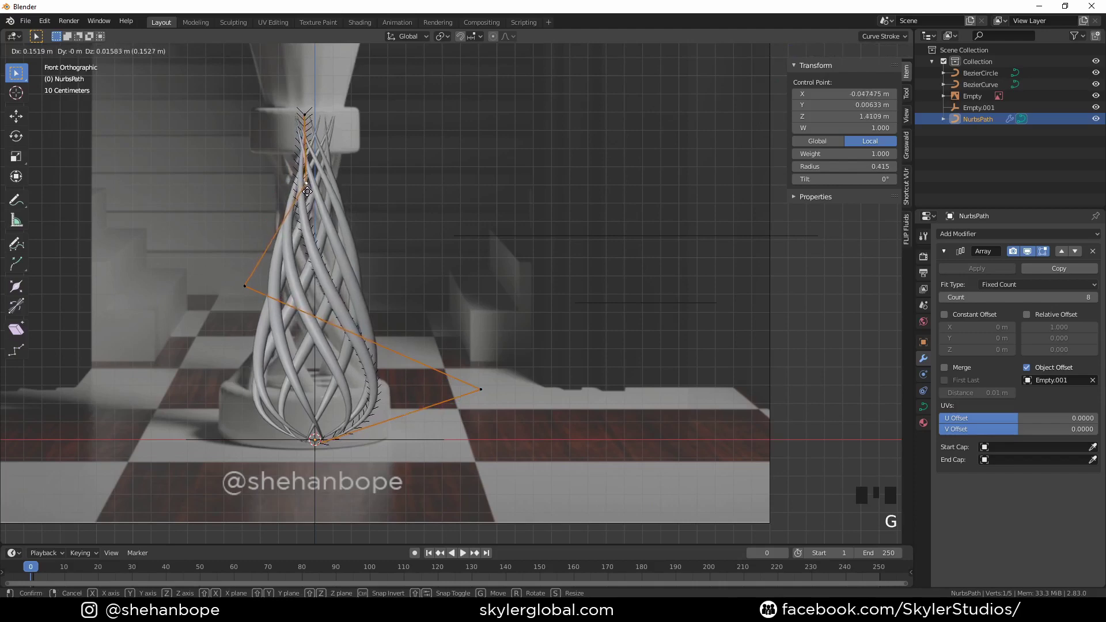
{"action": "left_click", "coordinate": [306, 187]}
Raise the strand's top control point slightly, nudge the second-lowest point outward, and finish editing the path
{"action": "left_click", "coordinate": [304, 113]}
{"action": "key", "text": "g"}
{"action": "left_click", "coordinate": [303, 106]}
{"action": "left_click", "coordinate": [485, 392]}
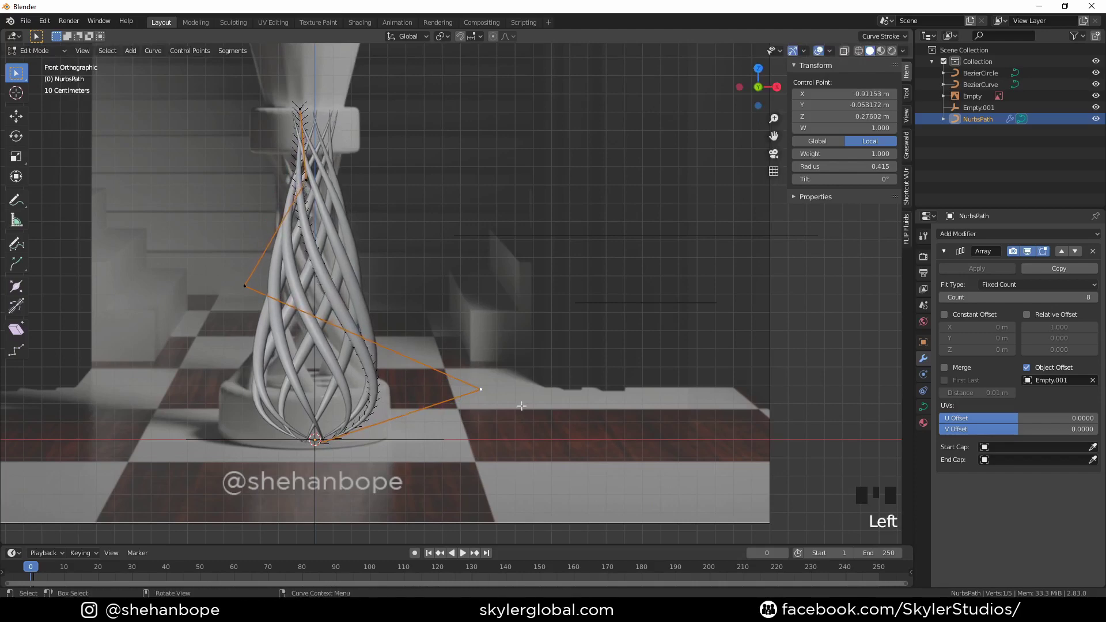
{"action": "key", "text": "g"}
{"action": "left_click", "coordinate": [529, 408]}
{"action": "key", "text": "Tab"}
{"action": "middle_click_drag", "start_coordinate": [430, 354], "coordinate": [513, 292]}
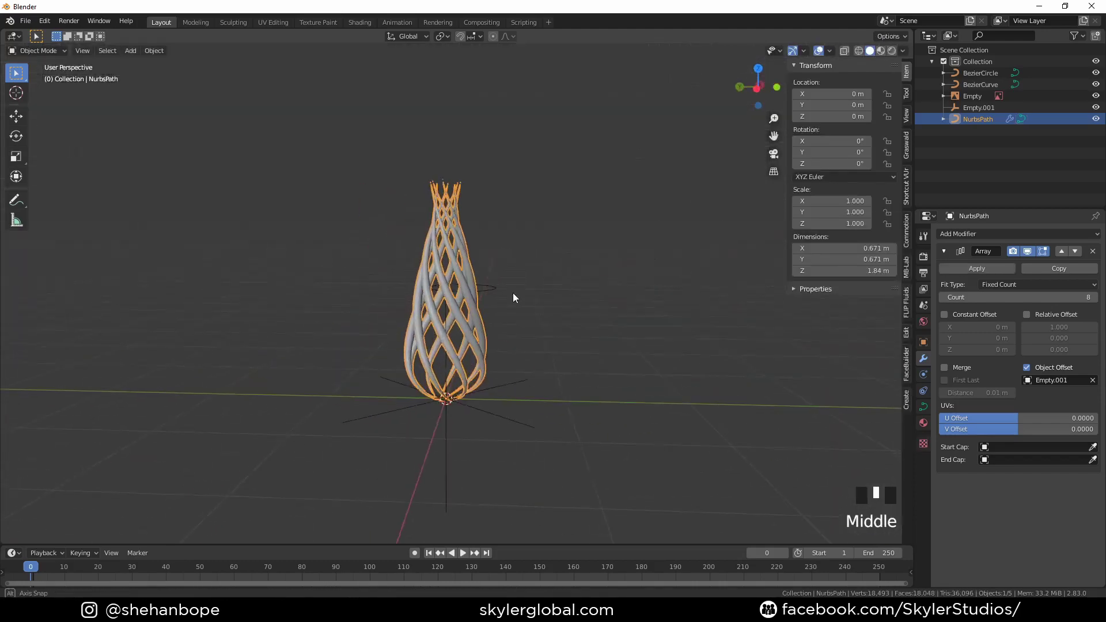
Add a mesh cylinder at the origin and flatten it along Z to about 0.79 m high
{"action": "key", "text": "KP_1"}
{"action": "key", "text": "shift+a"}
{"action": "mouse_move", "coordinate": [403, 208]}
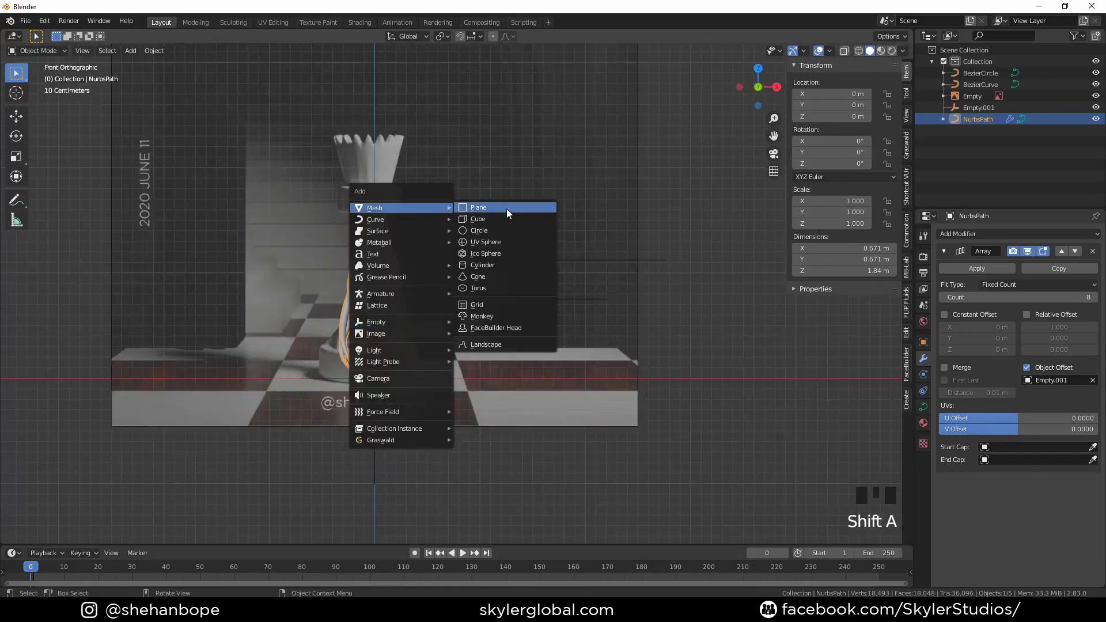
{"action": "left_click", "coordinate": [500, 263]}
{"action": "key", "text": "s"}
{"action": "key", "text": "z"}
{"action": "left_click", "coordinate": [474, 406]}
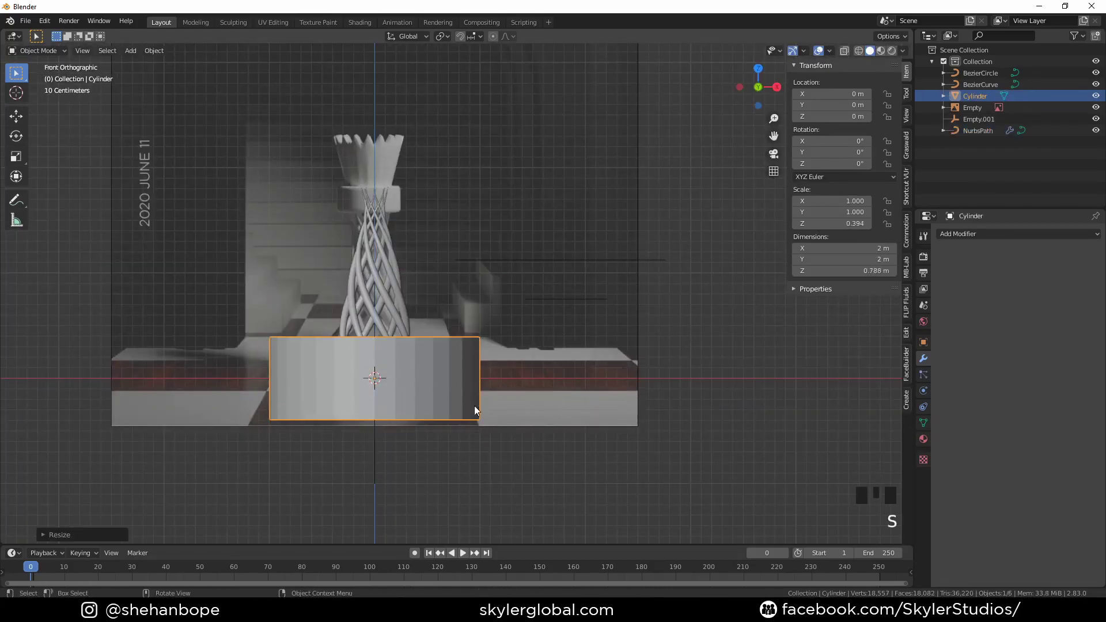
Scale the cylinder down to about 1.31 m wide and raise it along Z to about 0.07 m
{"action": "key", "text": "s"}
{"action": "left_click", "coordinate": [515, 426]}
{"action": "key", "text": "g"}
{"action": "key", "text": "z"}
{"action": "left_click", "coordinate": [514, 419]}
{"action": "left_click", "coordinate": [569, 276]}
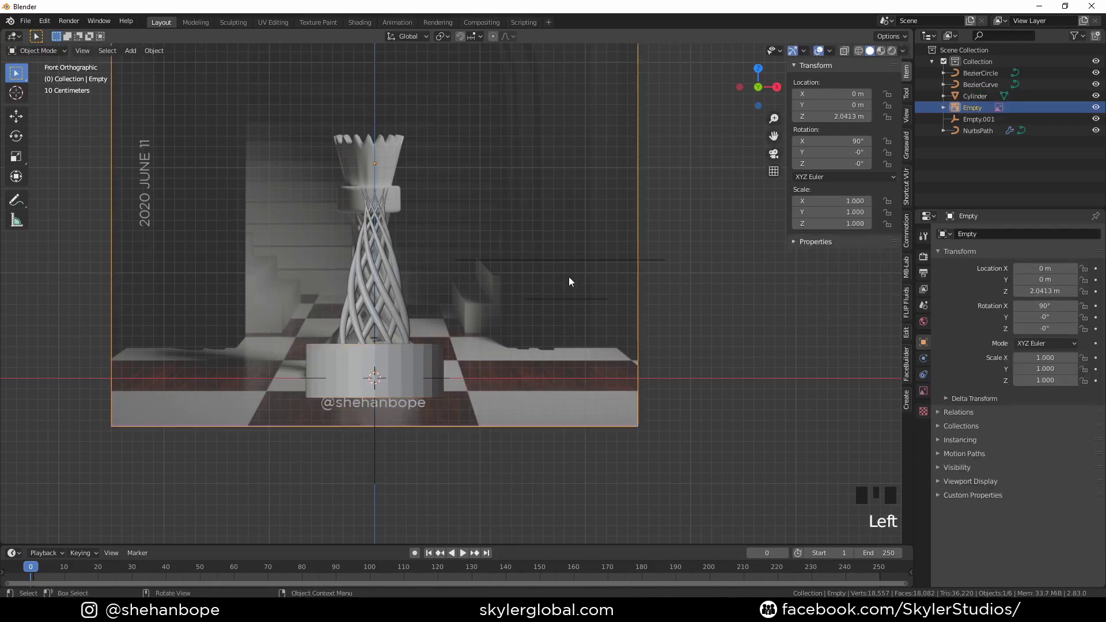
Extrude the cylinder's top face in place and scale it inward to form an inner ring
{"action": "scroll", "coordinate": [542, 322], "scroll_direction": "up", "scroll_amount": 2}
{"action": "middle_click_drag", "start_coordinate": [467, 390], "coordinate": [516, 368], "text": "shift"}
{"action": "left_click", "coordinate": [449, 375]}
{"action": "middle_click_drag", "start_coordinate": [449, 375], "coordinate": [465, 283]}
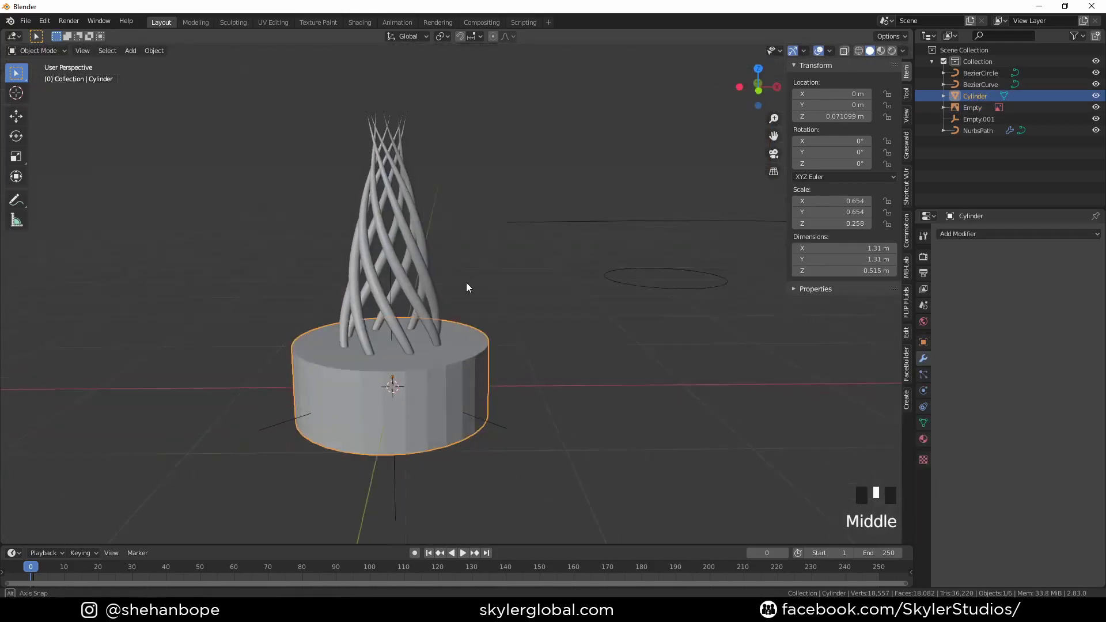
{"action": "key", "text": "Tab"}
{"action": "key", "text": "3"}
{"action": "left_click", "coordinate": [475, 383]}
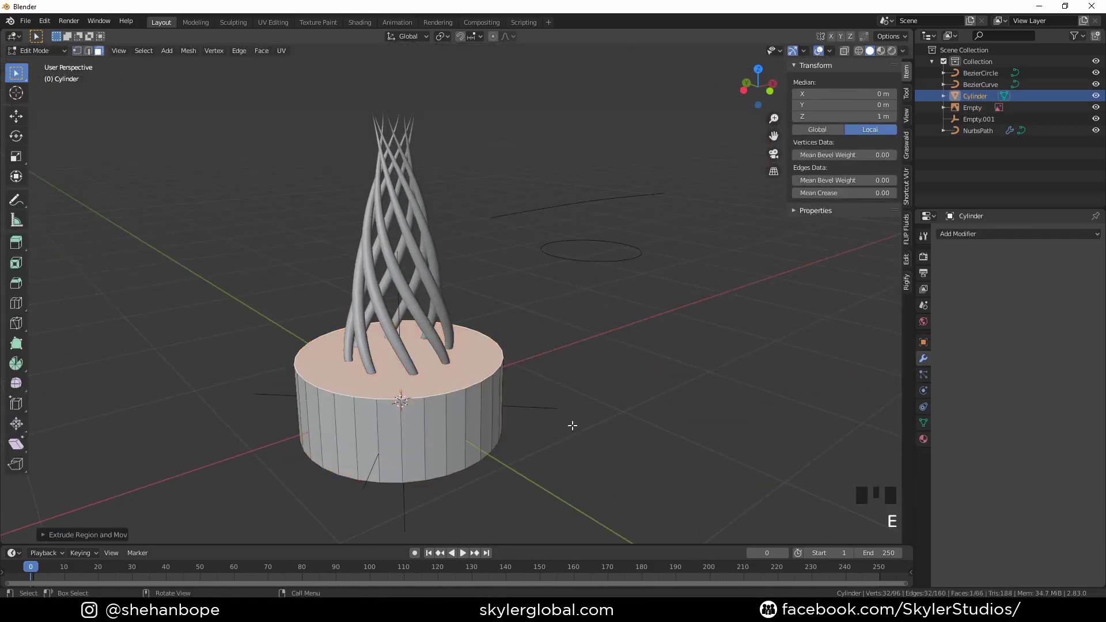
{"action": "key", "text": "s"}
{"action": "right_click", "coordinate": [620, 434]}
{"action": "key", "text": "s"}
{"action": "left_click", "coordinate": [547, 433]}
Extrude the cylinder's bottom face in place and scale it inward like the top
{"action": "middle_click_drag", "start_coordinate": [535, 432], "coordinate": [490, 353]}
{"action": "left_click", "coordinate": [427, 388]}
{"action": "key", "text": "e"}
{"action": "right_click", "coordinate": [602, 400]}
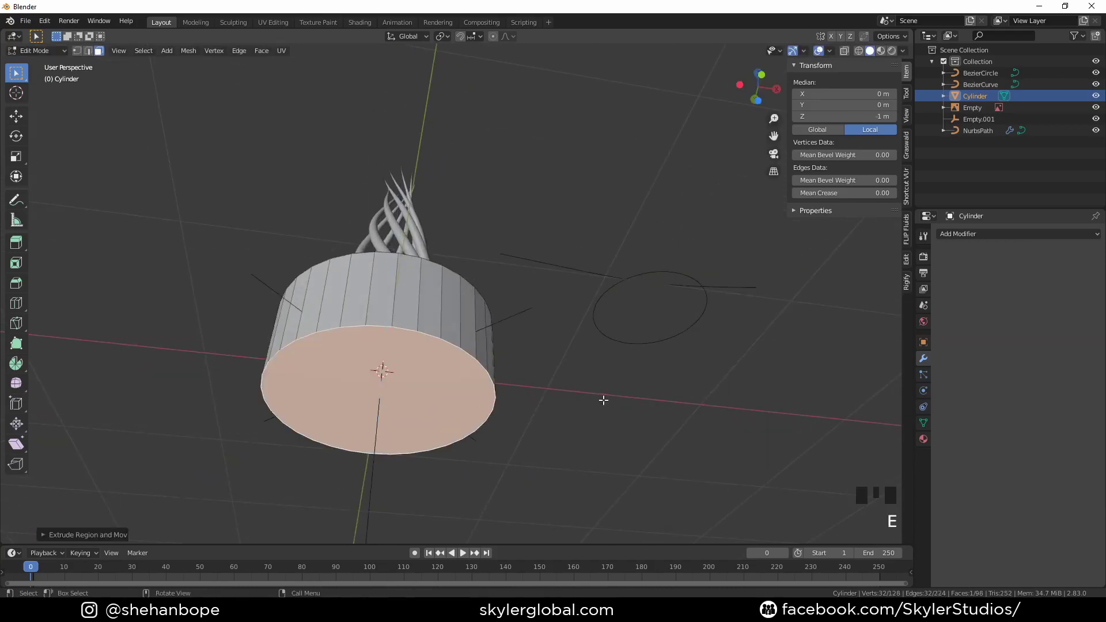
{"action": "key", "text": "s"}
{"action": "left_click", "coordinate": [561, 374]}
Give the cylinder a level 2 Subdivision Surface modifier and shade it smooth
{"action": "key", "text": "Tab"}
{"action": "key", "text": "ctrl+2"}
{"action": "middle_click_drag", "start_coordinate": [560, 368], "coordinate": [525, 300]}
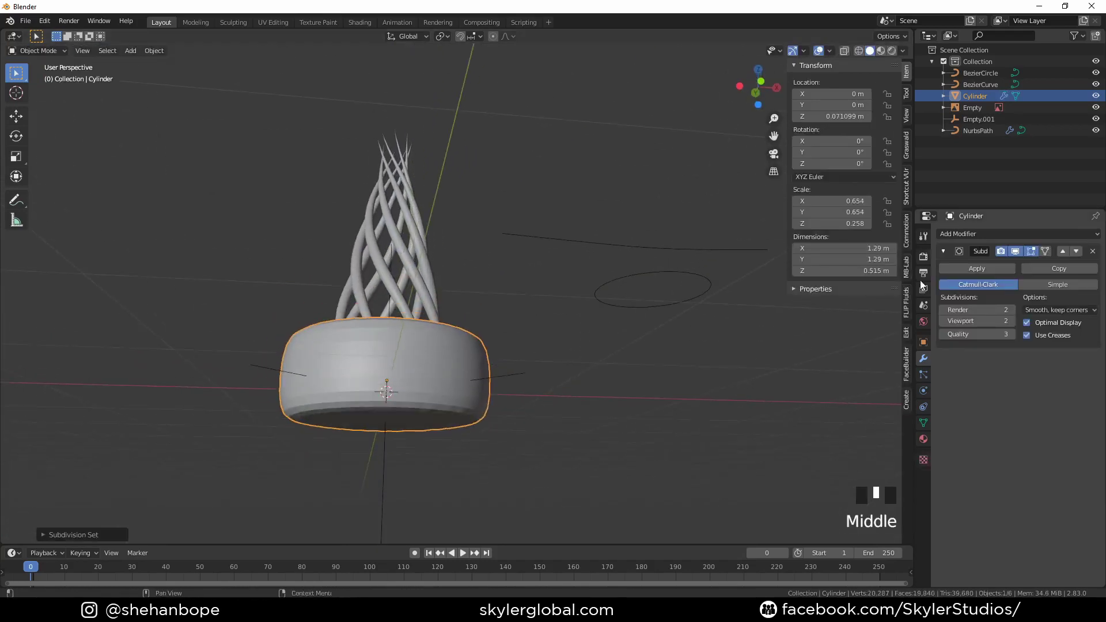
{"action": "right_click", "coordinate": [475, 357]}
{"action": "left_click", "coordinate": [475, 358]}
Add two loop cuts around the cylinder's side, one near its top edge and one near its bottom edge
{"action": "middle_click_drag", "start_coordinate": [475, 358], "coordinate": [499, 295]}
{"action": "key", "text": "KP_1"}
{"action": "key", "text": "Tab"}
{"action": "scroll", "coordinate": [419, 356], "scroll_direction": "up", "scroll_amount": 3}
{"action": "mouse_move", "coordinate": [419, 355]}
{"action": "middle_mouse_down", "text": "shift"}
{"action": "mouse_move", "coordinate": [418, 376]}
{"action": "mouse_move", "coordinate": [388, 368]}
{"action": "middle_mouse_up", "text": "shift"}
{"action": "key", "text": "ctrl+r"}
{"action": "left_click", "coordinate": [423, 345]}
{"action": "key", "text": "ctrl+r"}
{"action": "left_click", "coordinate": [432, 380]}
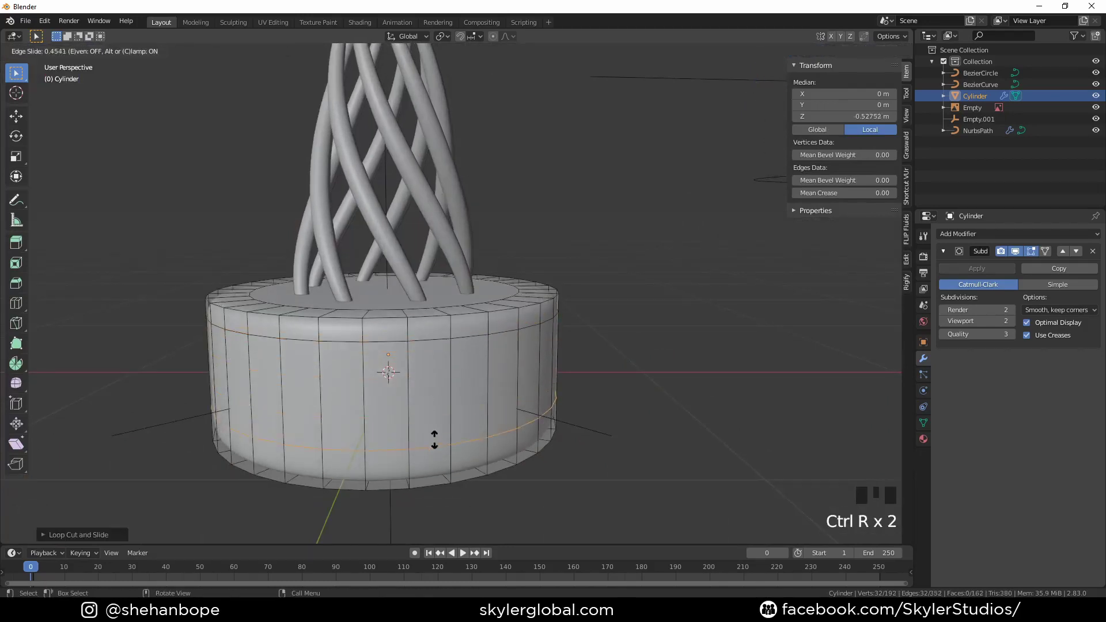
{"action": "key", "text": "Tab"}
Fit the cylinder to the reference base by scaling it to about 0.98 m wide and raising it to about Z 0.13 m
{"action": "scroll", "coordinate": [414, 362], "scroll_direction": "down", "scroll_amount": 4}
{"action": "middle_click_drag", "start_coordinate": [414, 362], "coordinate": [435, 396]}
{"action": "key", "text": "KP_1"}
{"action": "scroll", "coordinate": [435, 395], "scroll_direction": "down", "scroll_amount": 1}
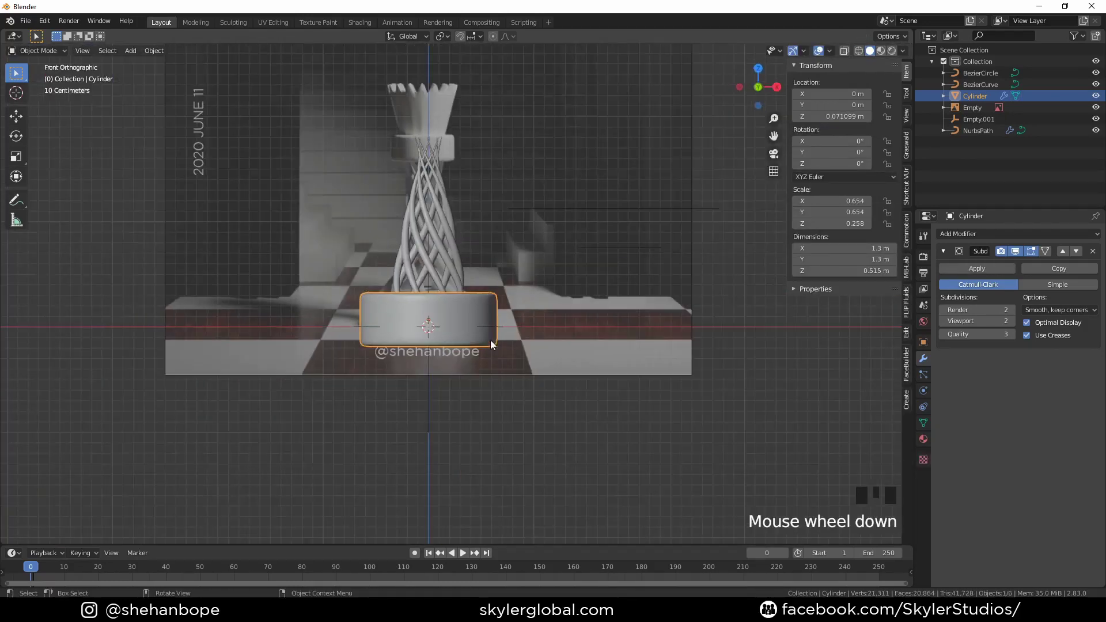
{"action": "key", "text": "s"}
{"action": "left_click", "coordinate": [548, 392]}
{"action": "scroll", "coordinate": [606, 423], "scroll_direction": "up", "scroll_amount": 3}
{"action": "key", "text": "g"}
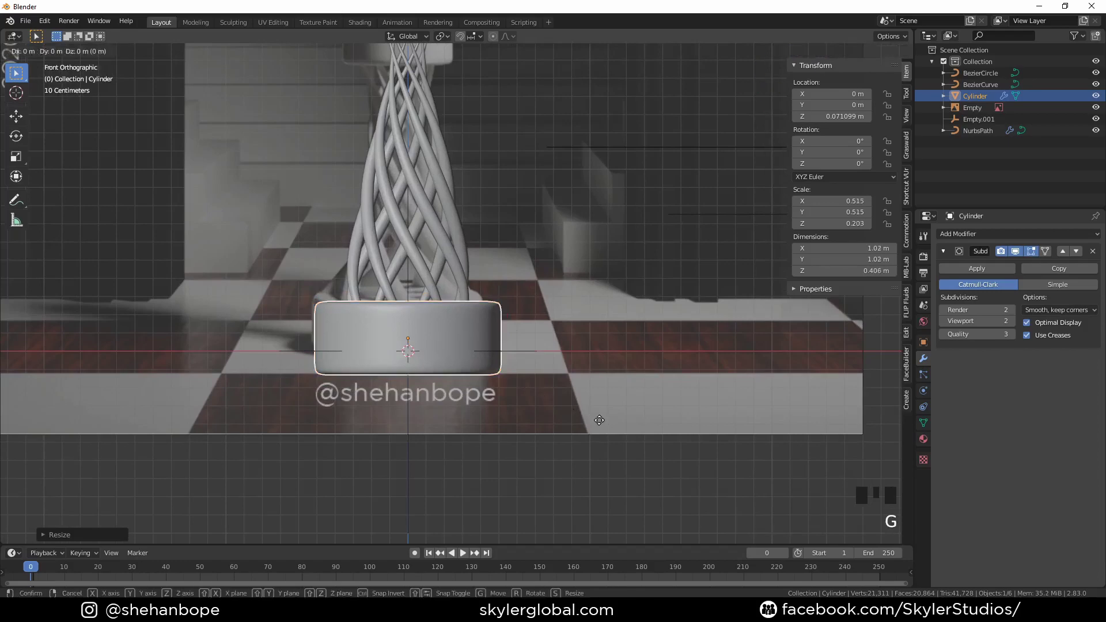
{"action": "key", "text": "z"}
{"action": "left_click", "coordinate": [615, 426]}
{"action": "key", "text": "s"}
{"action": "left_click", "coordinate": [608, 424]}
Duplicate the base up to the reference collar at about Z 1.72 m and scale the copy to about 0.59 m wide
{"action": "scroll", "coordinate": [544, 355], "scroll_direction": "down", "scroll_amount": 2}
{"action": "key", "text": "shift+d"}
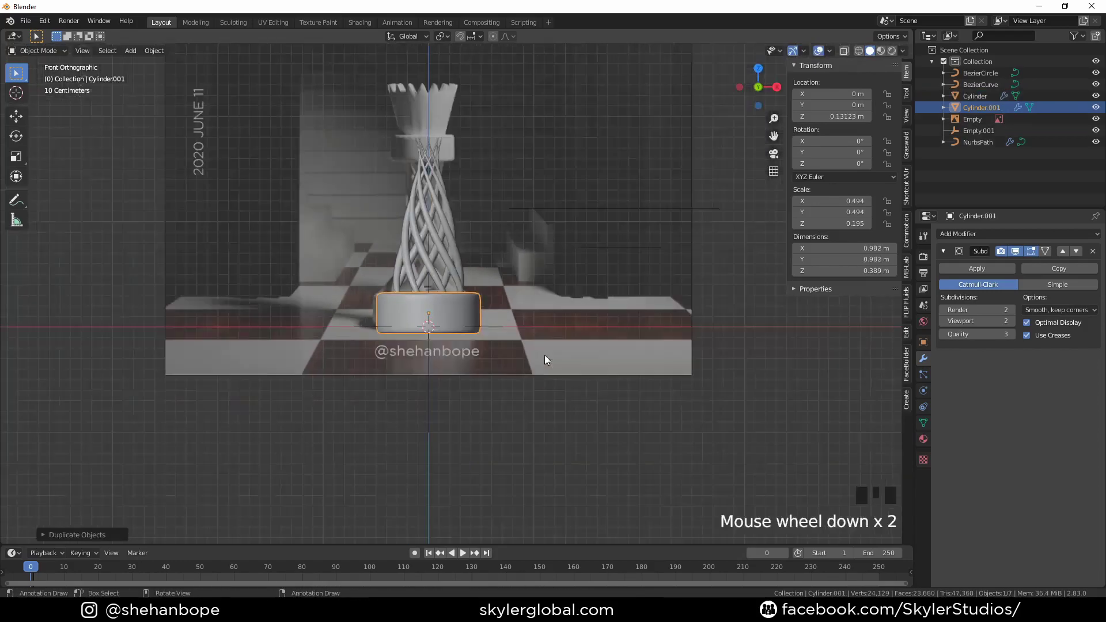
{"action": "key", "text": "g"}
{"action": "left_click", "coordinate": [606, 226]}
{"action": "scroll", "coordinate": [606, 227], "scroll_direction": "up", "scroll_amount": 2}
{"action": "middle_click_drag", "start_coordinate": [606, 227], "coordinate": [632, 360], "text": "shift"}
{"action": "key", "text": "s"}
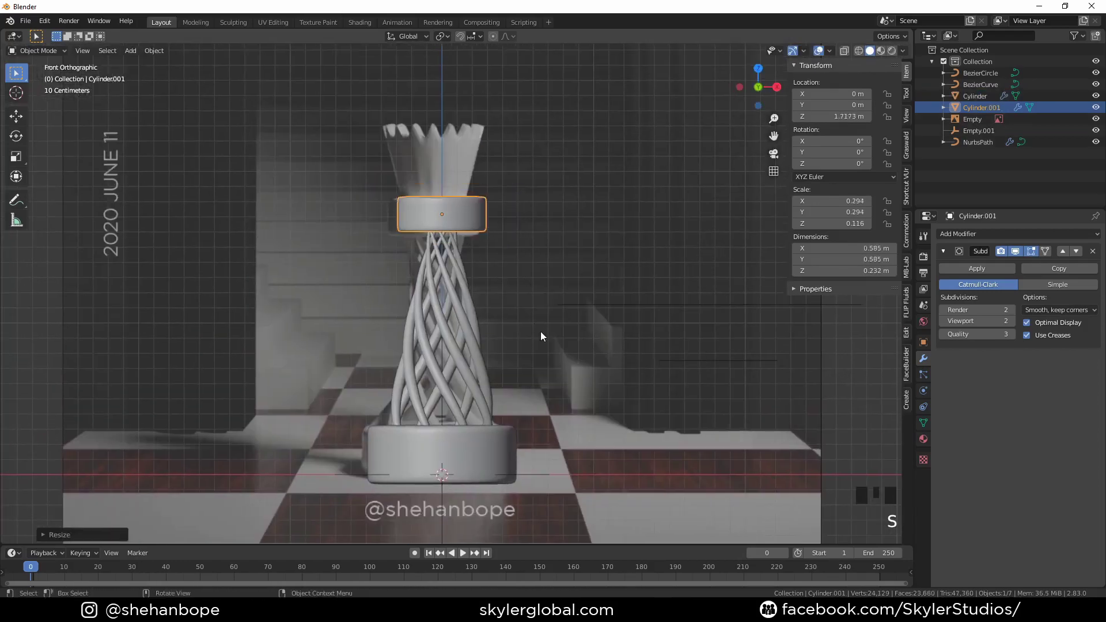
Resize the collar to about 0.51 m wide and 0.24 m tall, and adjust its height to about Z 1.70 m
{"action": "middle_click_drag", "start_coordinate": [540, 337], "coordinate": [537, 327], "text": "shift"}
{"action": "key", "text": "g"}
{"action": "left_click", "coordinate": [539, 329]}
{"action": "scroll", "coordinate": [541, 330], "scroll_direction": "up", "scroll_amount": 2}
{"action": "key", "text": "s"}
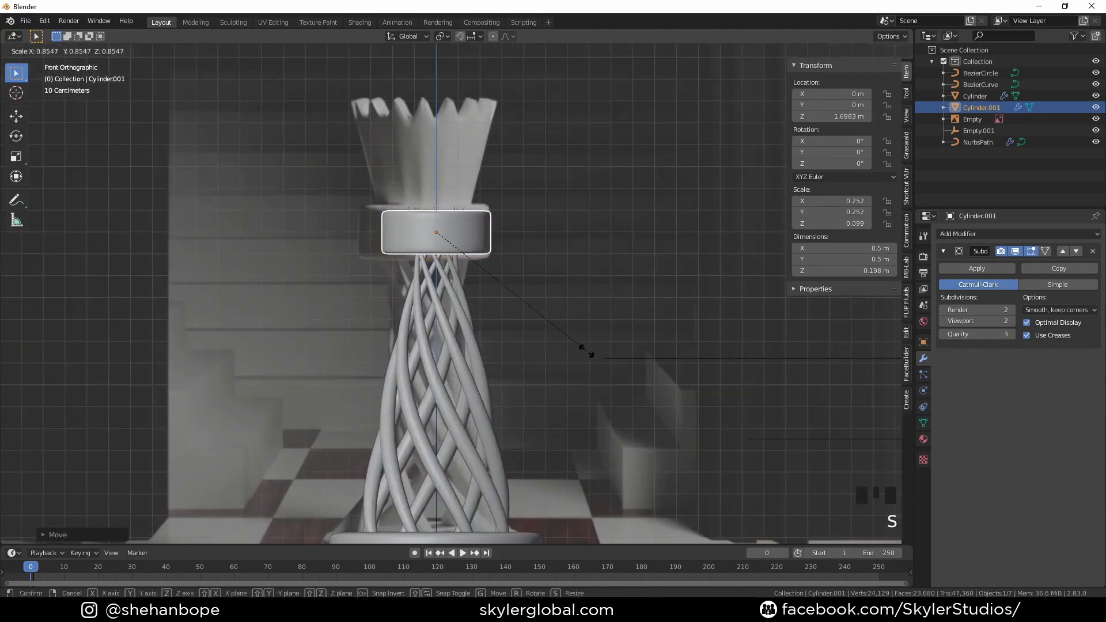
{"action": "left_click", "coordinate": [633, 346]}
{"action": "key", "text": "g"}
{"action": "key", "text": "z"}
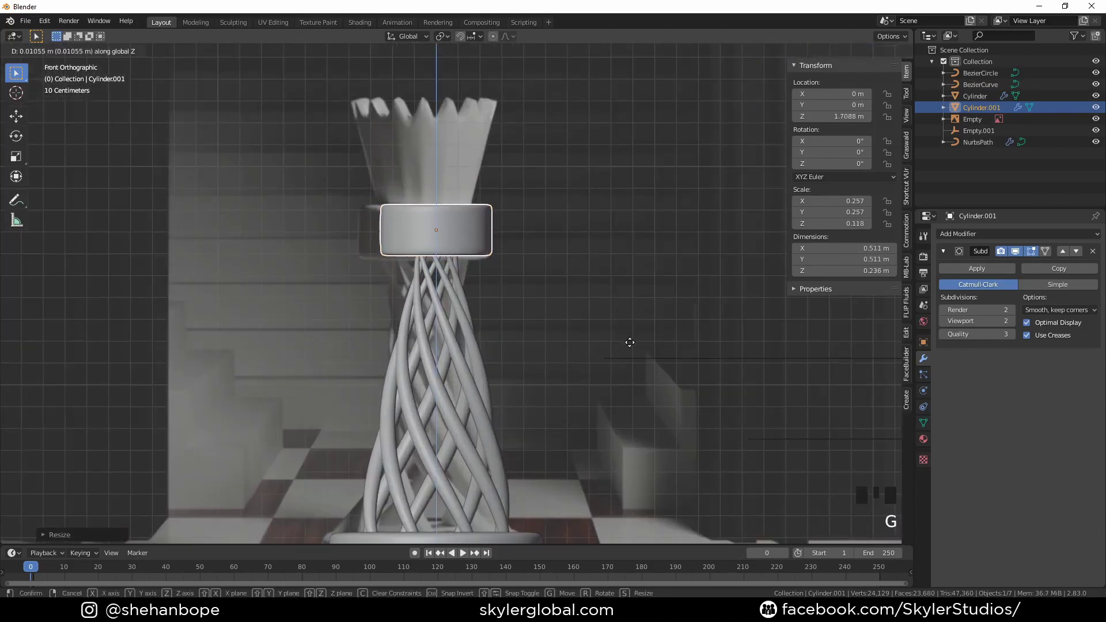
{"action": "left_click", "coordinate": [629, 342]}
{"action": "scroll", "coordinate": [586, 313], "scroll_direction": "down", "scroll_amount": 5}
{"action": "left_click", "coordinate": [569, 287]}
{"action": "middle_click_drag", "start_coordinate": [569, 287], "coordinate": [534, 275]}
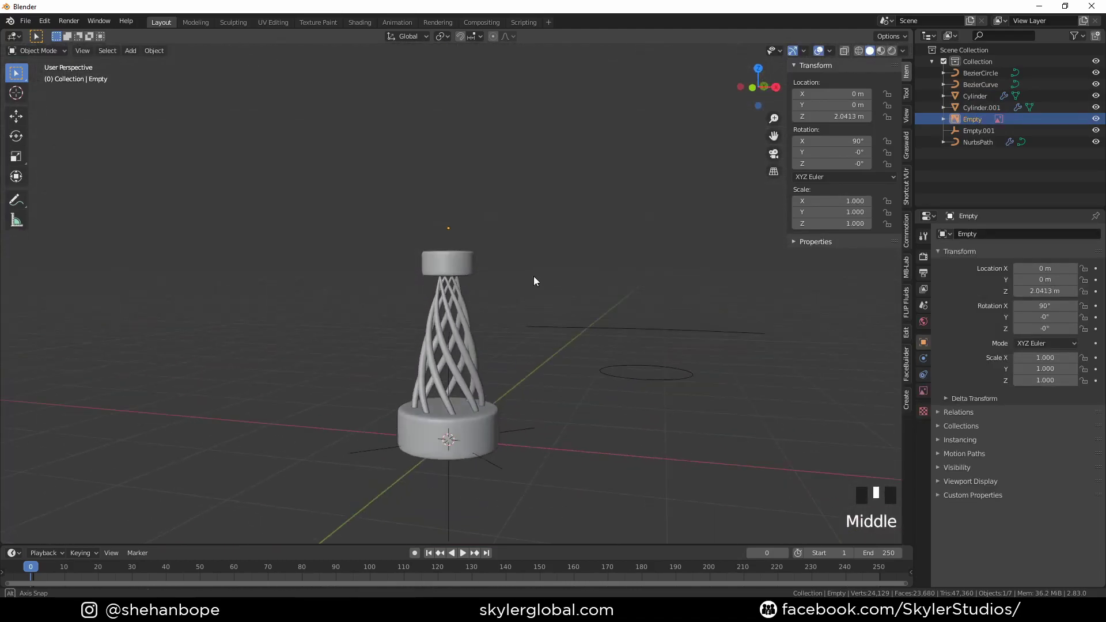
{"action": "key", "text": "KP_1"}
Move the outer end point of the Bezier taper curve about 0.06 m along Y
{"action": "left_click", "coordinate": [651, 324]}
{"action": "middle_click_drag", "start_coordinate": [646, 257], "coordinate": [641, 332]}
{"action": "key", "text": "Tab"}
{"action": "middle_click_drag", "start_coordinate": [662, 356], "coordinate": [540, 385], "text": "shift"}
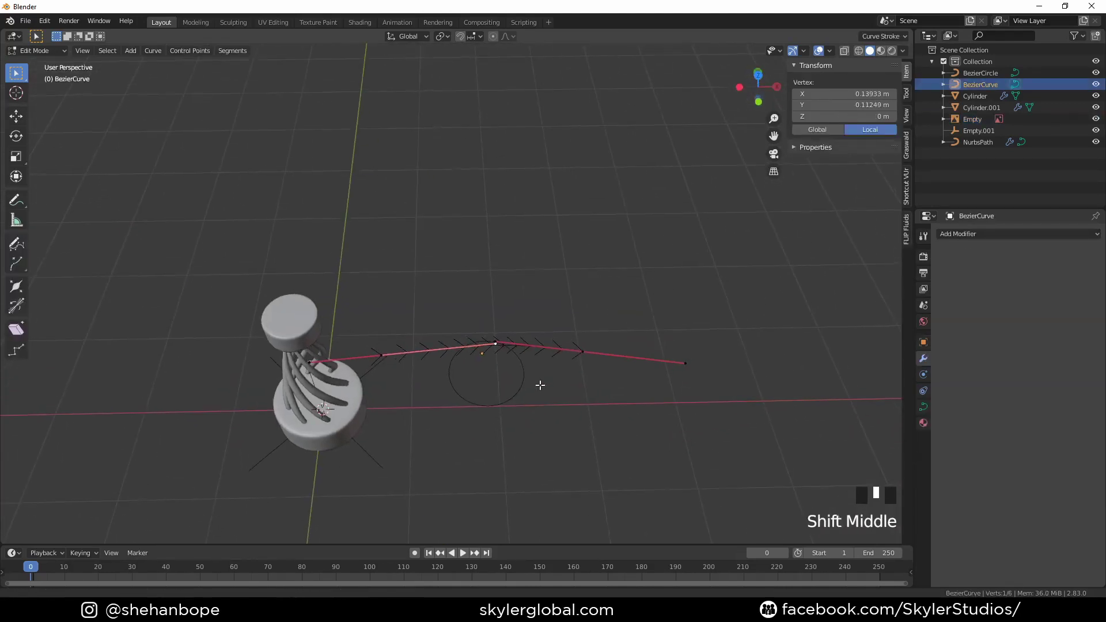
{"action": "key", "text": "g"}
{"action": "key", "text": "y"}
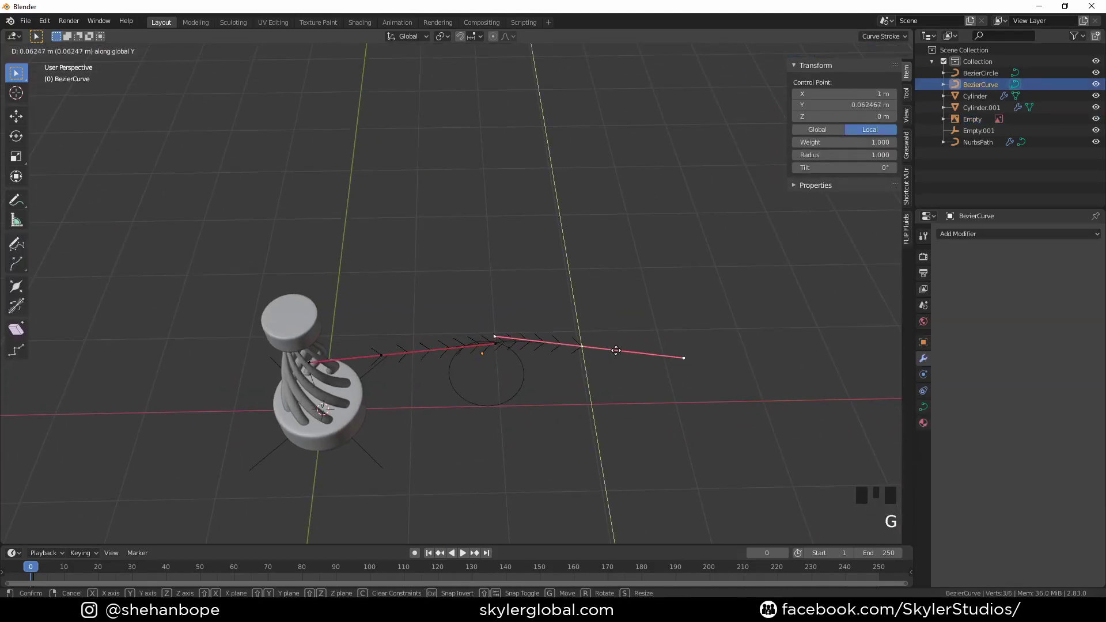
{"action": "left_click", "coordinate": [616, 350]}
{"action": "left_click", "coordinate": [494, 336]}
{"action": "middle_click_drag", "start_coordinate": [494, 336], "coordinate": [525, 348]}
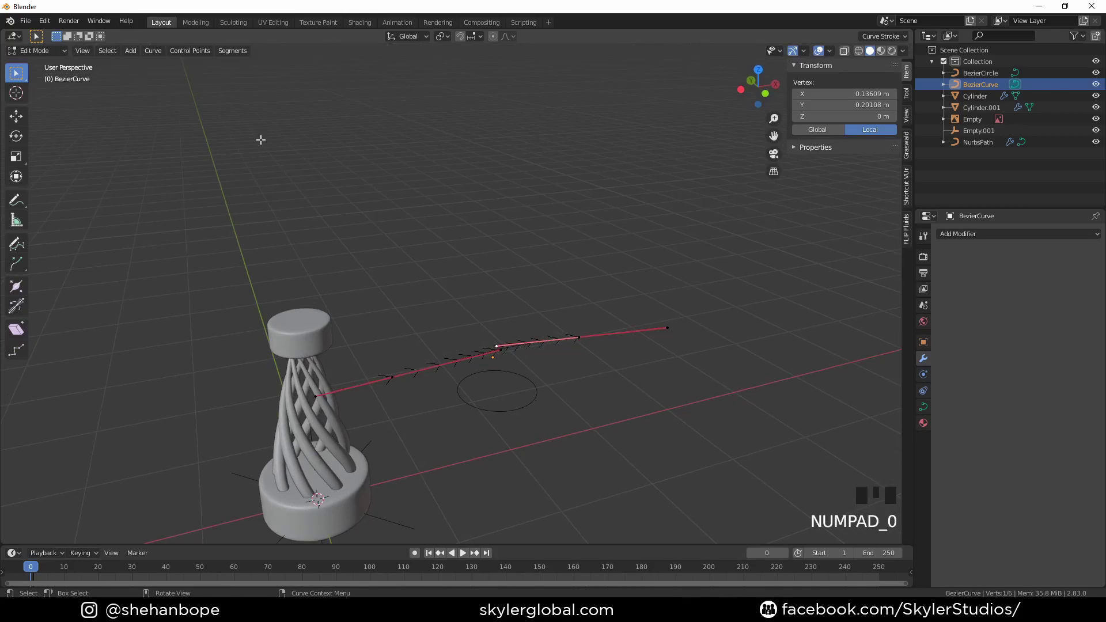
{"action": "key", "text": "KP_1"}
{"action": "middle_click_drag", "start_coordinate": [388, 197], "coordinate": [412, 235], "text": "shift"}
{"action": "scroll", "coordinate": [413, 234], "scroll_direction": "up", "scroll_amount": 4}
{"action": "key", "text": "Tab"}
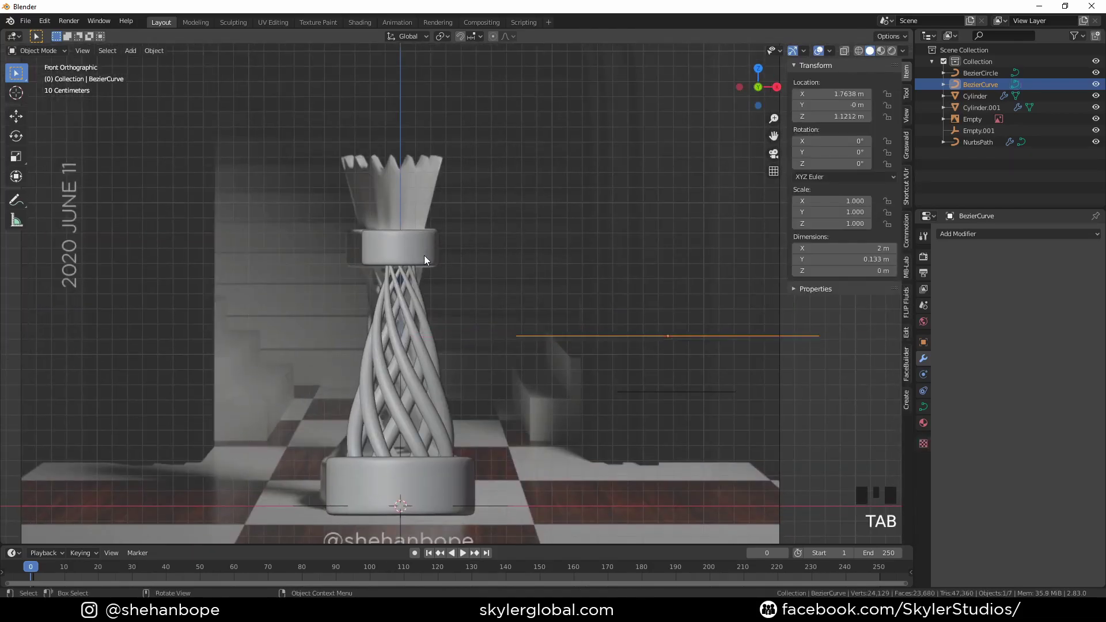
Add a mesh circle, raise it to about Z 1.79 m inside the collar, and scale it to about 0.62 m wide
{"action": "left_click", "coordinate": [424, 255]}
{"action": "key", "text": "shift+a"}
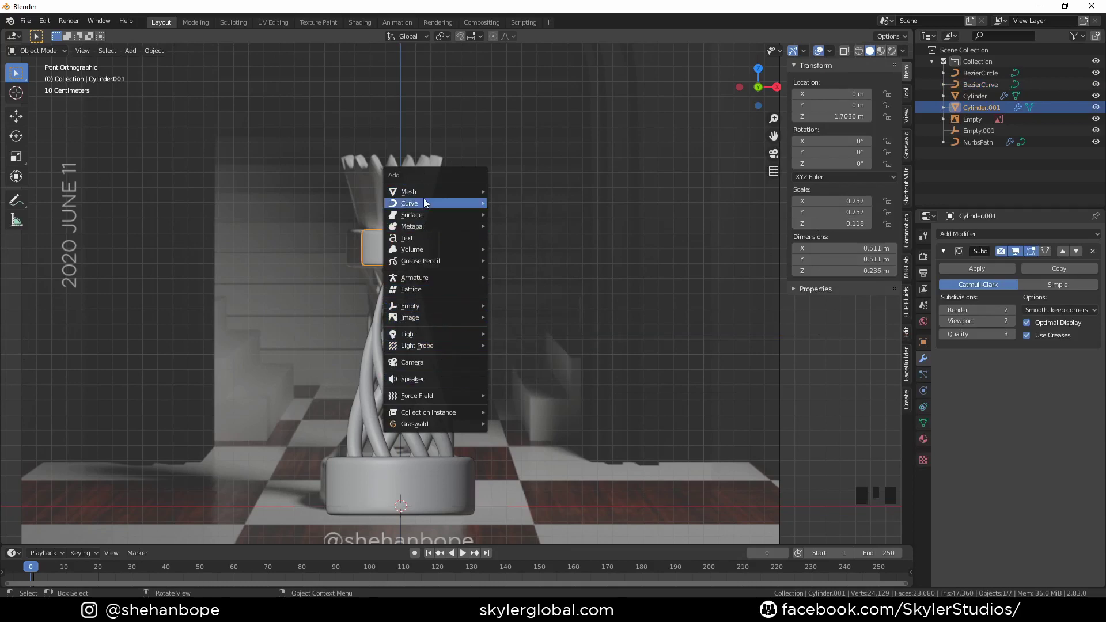
{"action": "mouse_move", "coordinate": [424, 194]}
{"action": "left_click", "coordinate": [543, 216]}
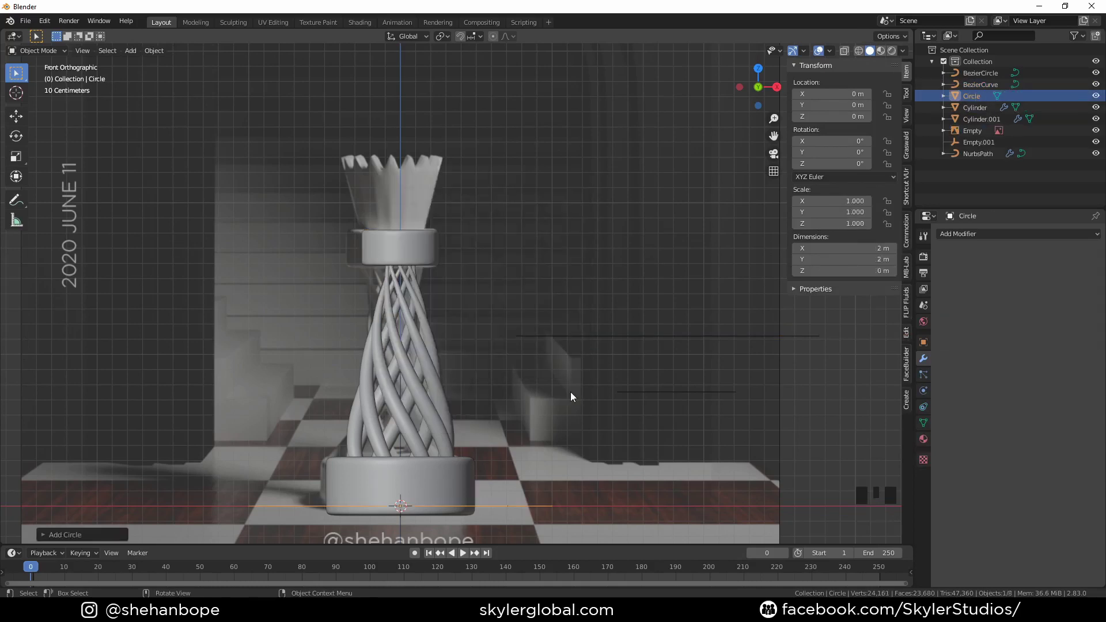
{"action": "left_click", "coordinate": [550, 121]}
{"action": "scroll", "coordinate": [544, 149], "scroll_direction": "up", "scroll_amount": 3}
{"action": "middle_click_drag", "start_coordinate": [531, 202], "coordinate": [594, 298], "text": "shift"}
{"action": "key", "text": "s"}
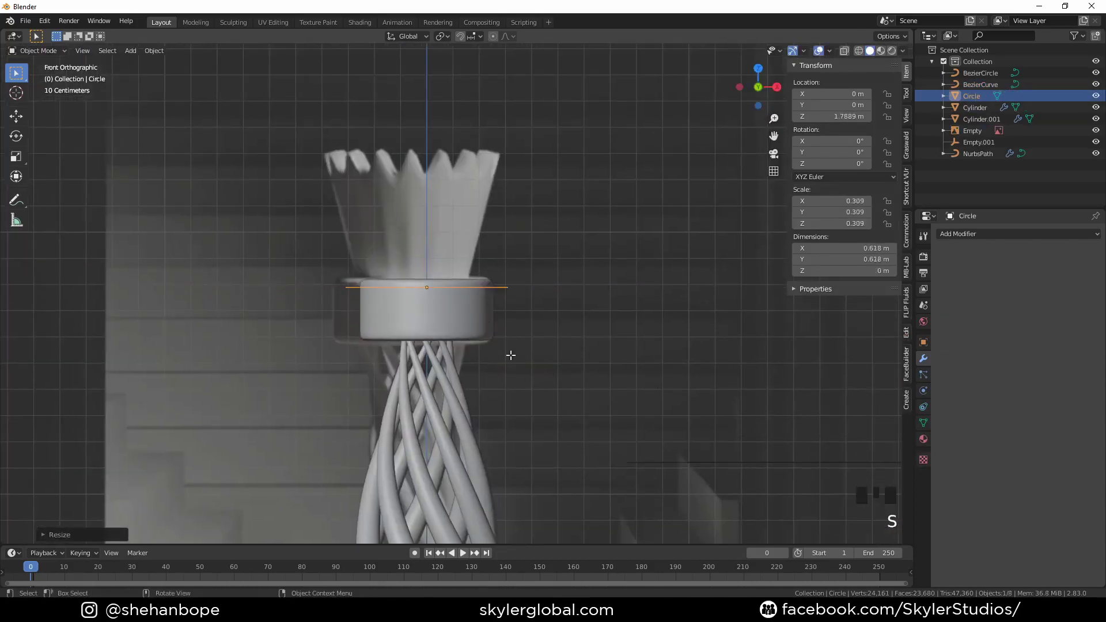
Extrude the circle upward along Z to form the crown wall and flare its upper rim to about 0.77 m wide
{"action": "key", "text": "Tab"}
{"action": "key", "text": "e"}
{"action": "key", "text": "z"}
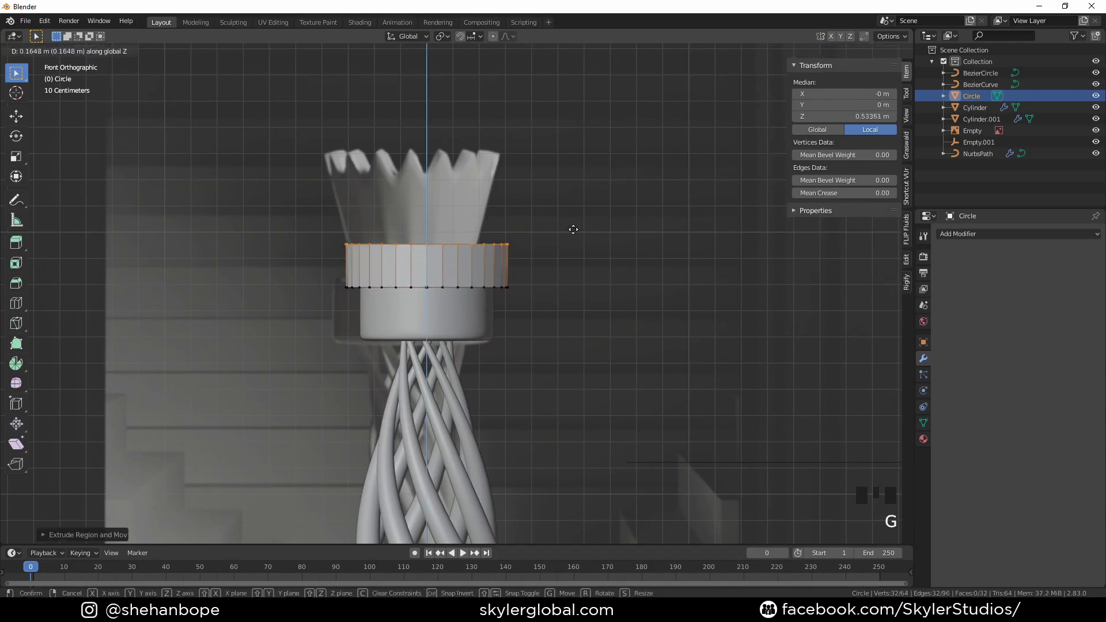
{"action": "left_click", "coordinate": [575, 172]}
{"action": "key", "text": "s"}
Checker-deselect the crown's rim, then lower the remaining vertices about 0.15 m along Z and scale them slightly inward
{"action": "left_click", "coordinate": [144, 51]}
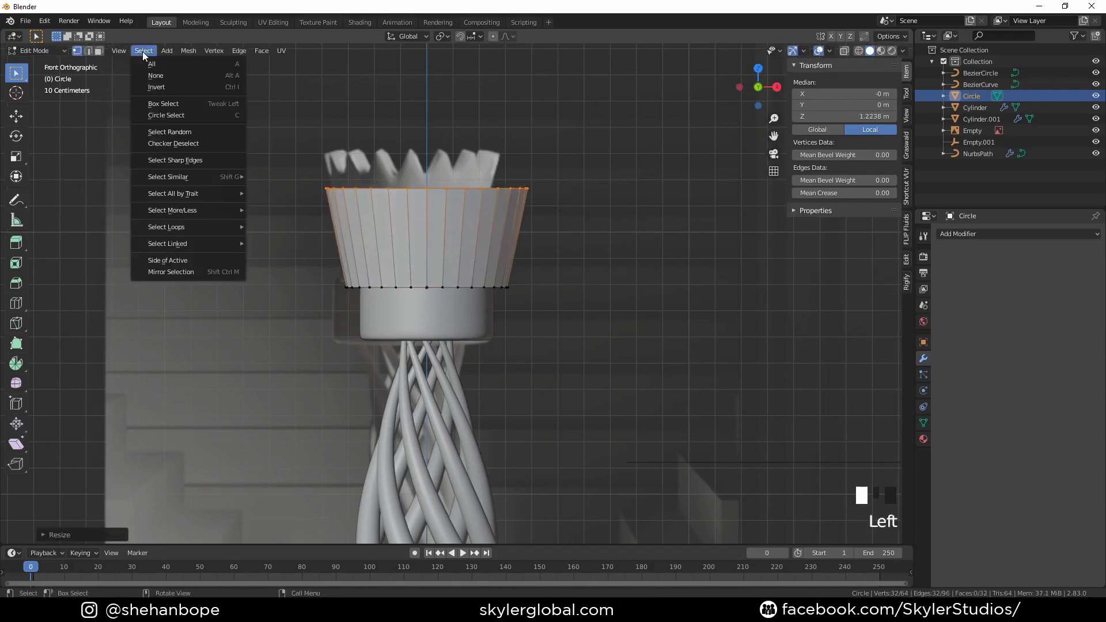
{"action": "left_click", "coordinate": [206, 149]}
{"action": "key", "text": "g"}
{"action": "key", "text": "z"}
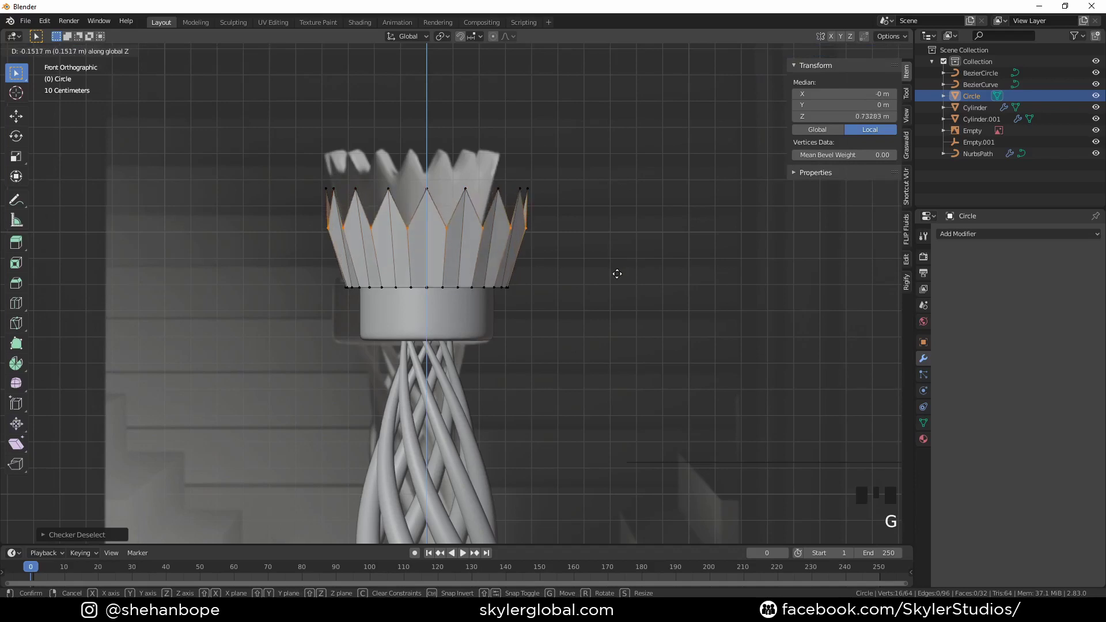
{"action": "left_click", "coordinate": [617, 274]}
{"action": "key", "text": "s"}
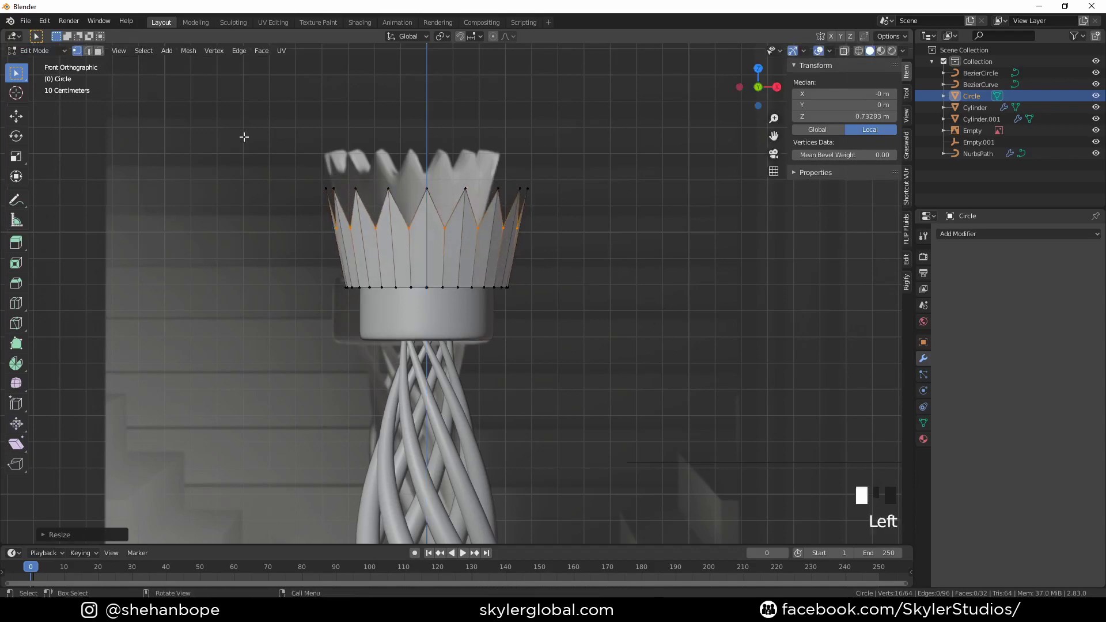
Raise the crown's spike tips along Z to the top of the reference crown and finish editing the mesh
{"action": "left_click_drag", "start_coordinate": [244, 137], "coordinate": [597, 207]}
{"action": "left_click_drag", "start_coordinate": [272, 137], "coordinate": [590, 201]}
{"action": "key", "text": "g"}
{"action": "key", "text": "z"}
{"action": "left_click", "coordinate": [575, 176]}
{"action": "key", "text": "Tab"}
Add a Solidify modifier to the crown with a thickness of -0.12 m
{"action": "left_click", "coordinate": [980, 233]}
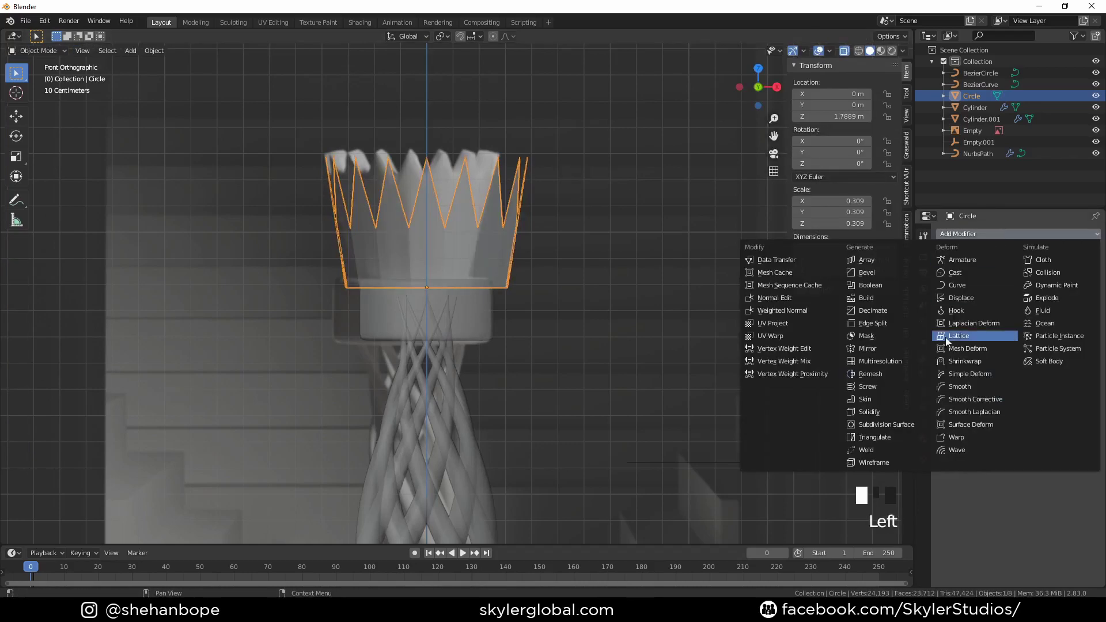
{"action": "left_click", "coordinate": [855, 424]}
{"action": "left_click_drag", "start_coordinate": [981, 291], "coordinate": [956, 292]}
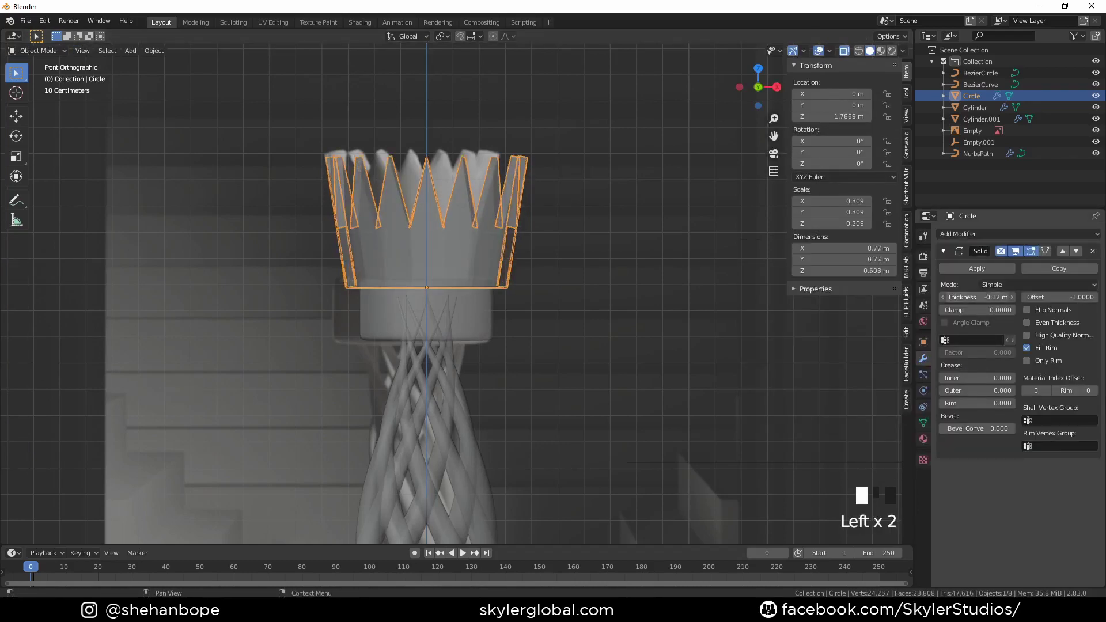
Add a level-2 Subdivision Surface modifier to the crown and place it above the Solidify modifier
{"action": "key", "text": "ctrl+2"}
{"action": "left_click", "coordinate": [1063, 471]}
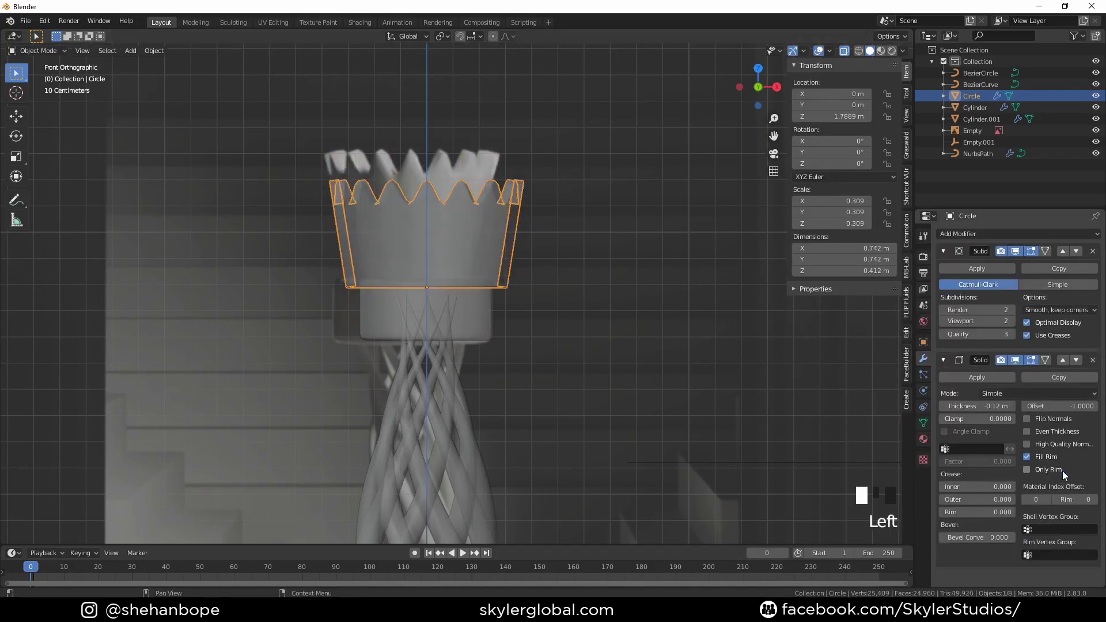
Scale the crown down to about 0.177, rest its base on the collar, and stretch it along Z
{"action": "key", "text": "Tab"}
{"action": "key", "text": "Tab"}
{"action": "key", "text": "g"}
{"action": "left_click", "coordinate": [534, 202]}
{"action": "key", "text": "s"}
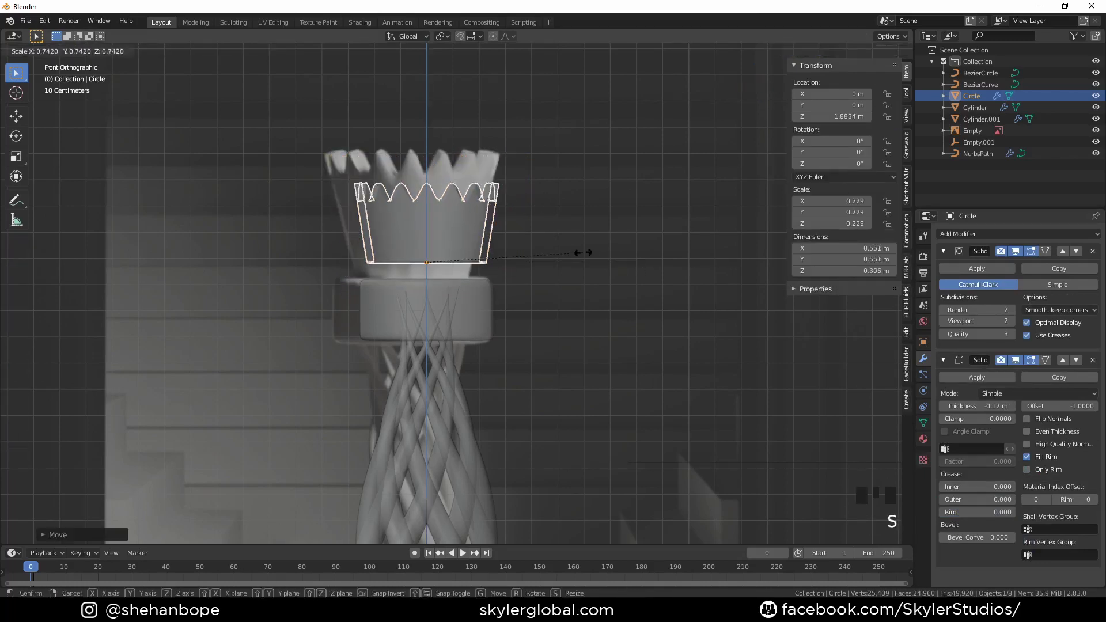
{"action": "key", "text": "g"}
{"action": "left_click", "coordinate": [570, 271]}
{"action": "key", "text": "s"}
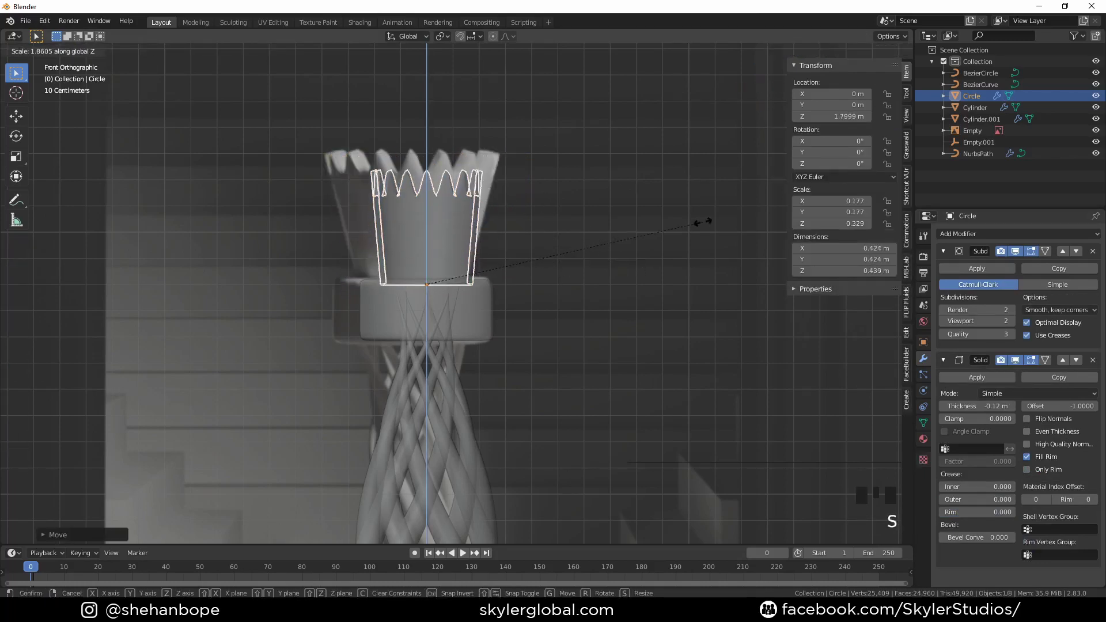
{"action": "left_click", "coordinate": [723, 204]}
Scale the crown's spike tips and the notches between them outward so it flares to about 0.73 m wide, and turn off X-ray
{"action": "key", "text": "Tab"}
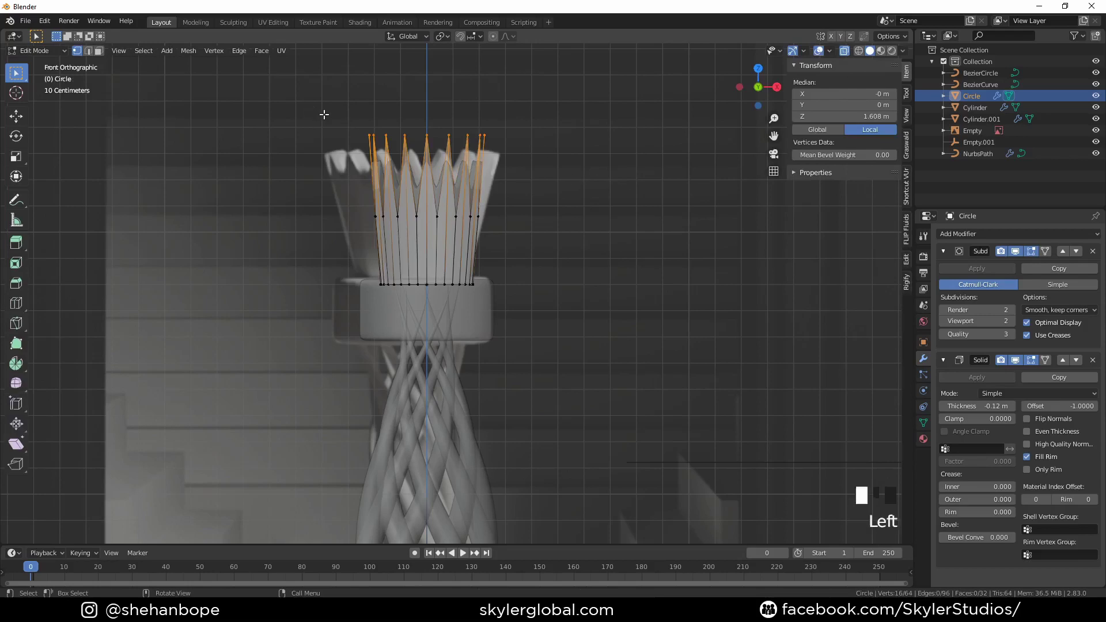
{"action": "key", "text": "s"}
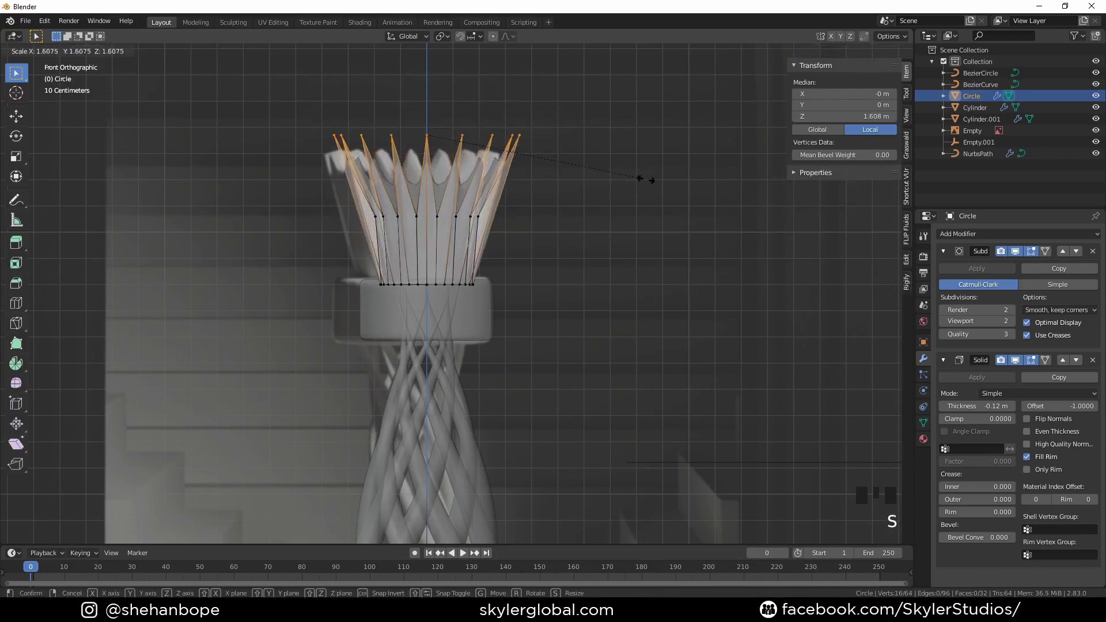
{"action": "left_click", "coordinate": [675, 187]}
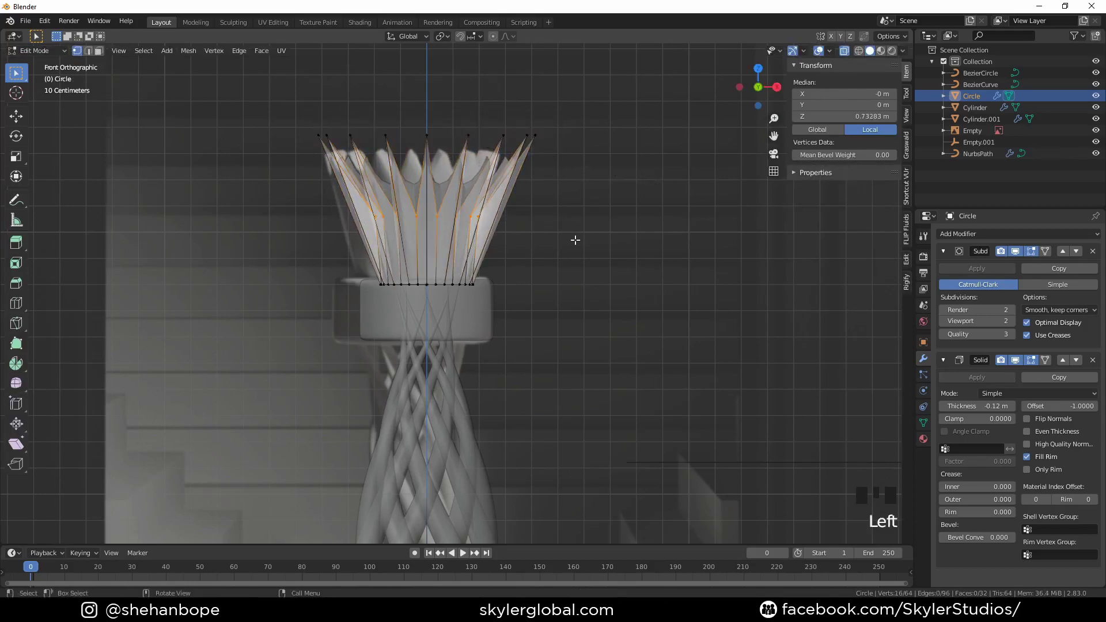
{"action": "key", "text": "s"}
{"action": "left_click", "coordinate": [631, 253]}
{"action": "key", "text": "Tab"}
{"action": "key", "text": "alt+z"}
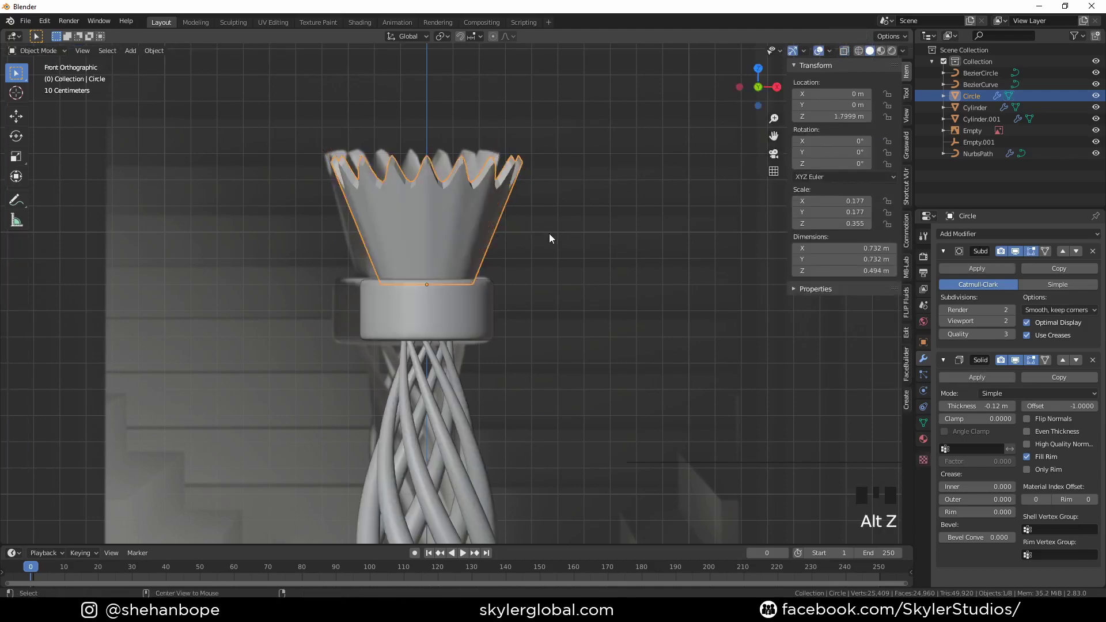
Shade the crown smooth
{"action": "middle_click_drag", "start_coordinate": [549, 234], "coordinate": [519, 269]}
{"action": "right_click", "coordinate": [455, 244]}
{"action": "left_click", "coordinate": [455, 245]}
{"action": "middle_click_drag", "start_coordinate": [469, 295], "coordinate": [480, 264]}
{"action": "scroll", "coordinate": [534, 251], "scroll_direction": "up", "scroll_amount": 2}
Add an edge loop around the crown wall and slide it down close to the base edge
{"action": "key", "text": "Tab"}
{"action": "key", "text": "ctrl+r"}
{"action": "left_click", "coordinate": [470, 264]}
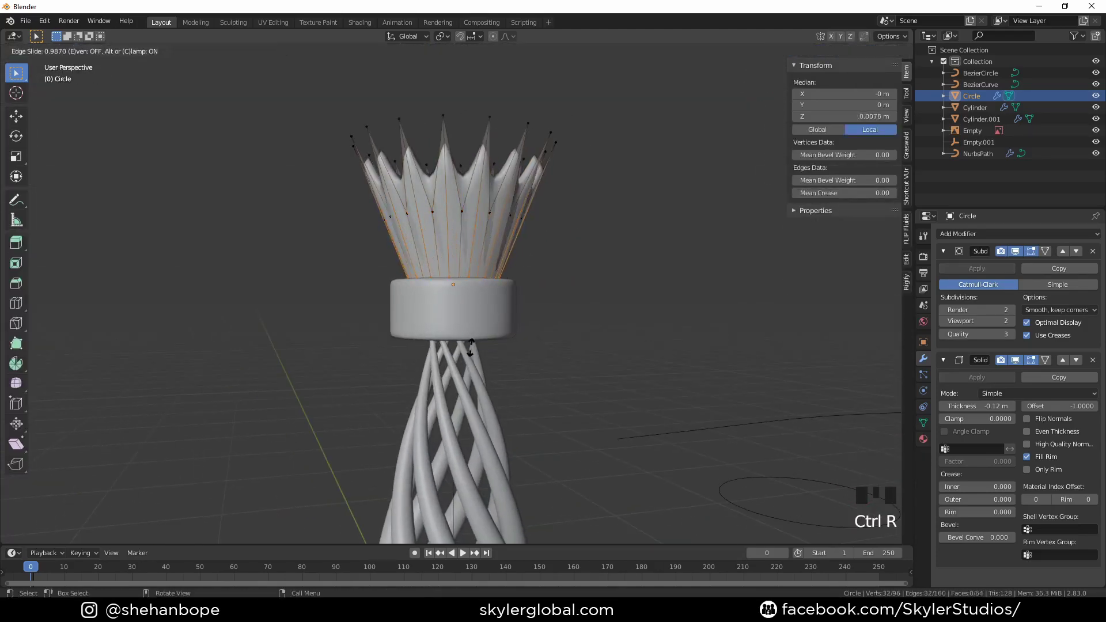
{"action": "left_click", "coordinate": [450, 239]}
{"action": "scroll", "coordinate": [455, 240], "scroll_direction": "down", "scroll_amount": 1}
Add another edge loop around the crown, slide it toward the spiked rim, and return to the front view
{"action": "scroll", "coordinate": [467, 269], "scroll_direction": "up", "scroll_amount": 4}
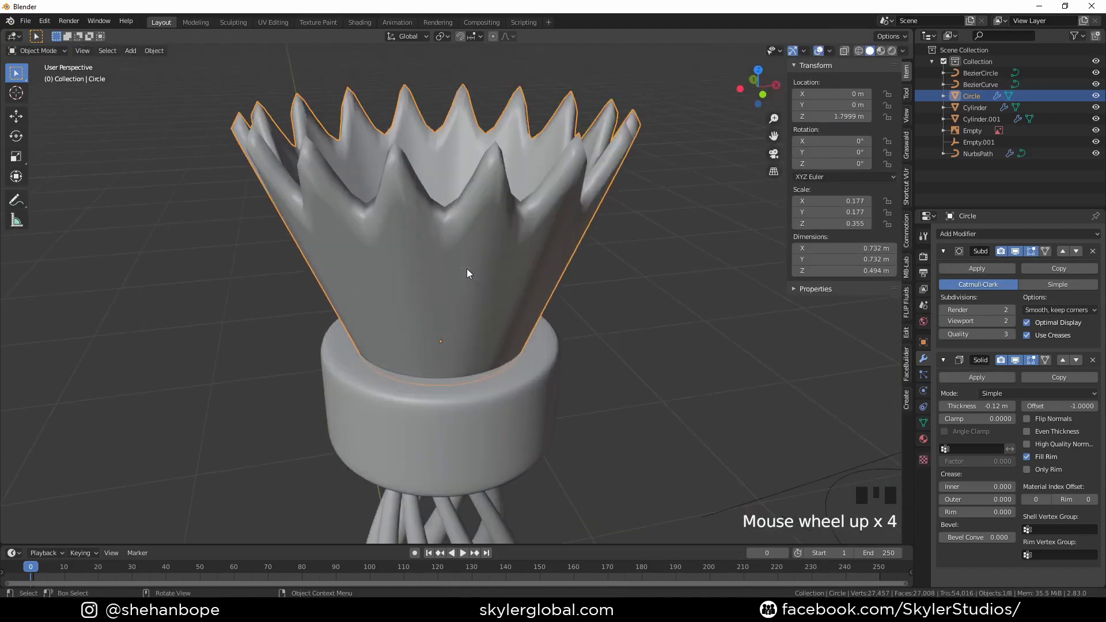
{"action": "key", "text": "Tab"}
{"action": "key", "text": "ctrl+r"}
{"action": "left_click", "coordinate": [407, 279]}
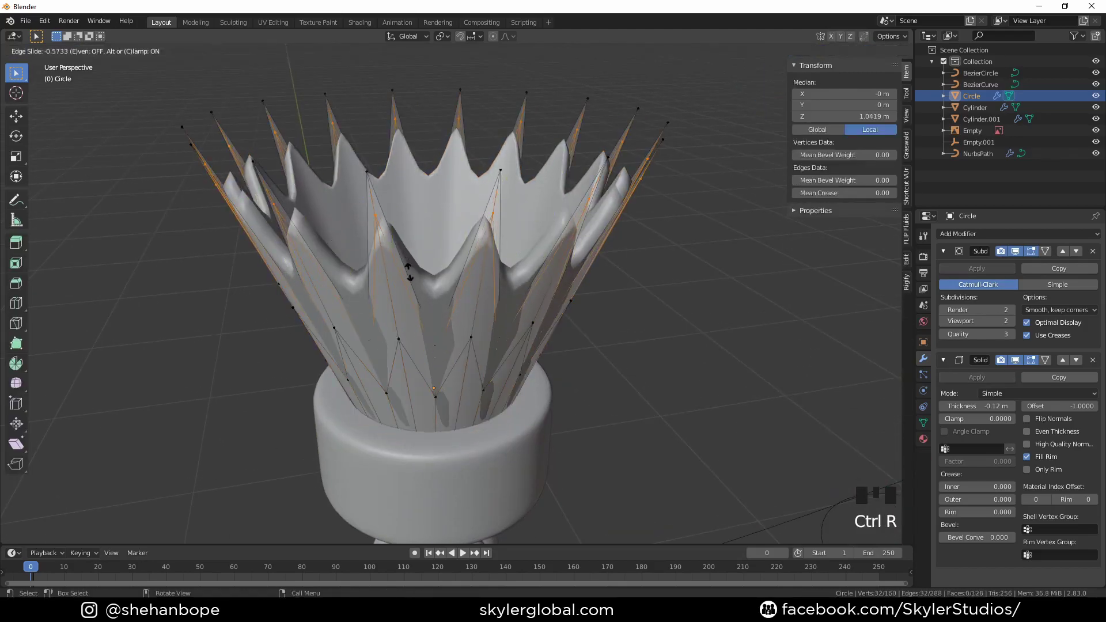
{"action": "left_click", "coordinate": [410, 288]}
{"action": "key", "text": "Tab"}
{"action": "scroll", "coordinate": [410, 299], "scroll_direction": "down", "scroll_amount": 3}
{"action": "middle_click_drag", "start_coordinate": [410, 299], "coordinate": [382, 252]}
{"action": "key", "text": "KP_1"}
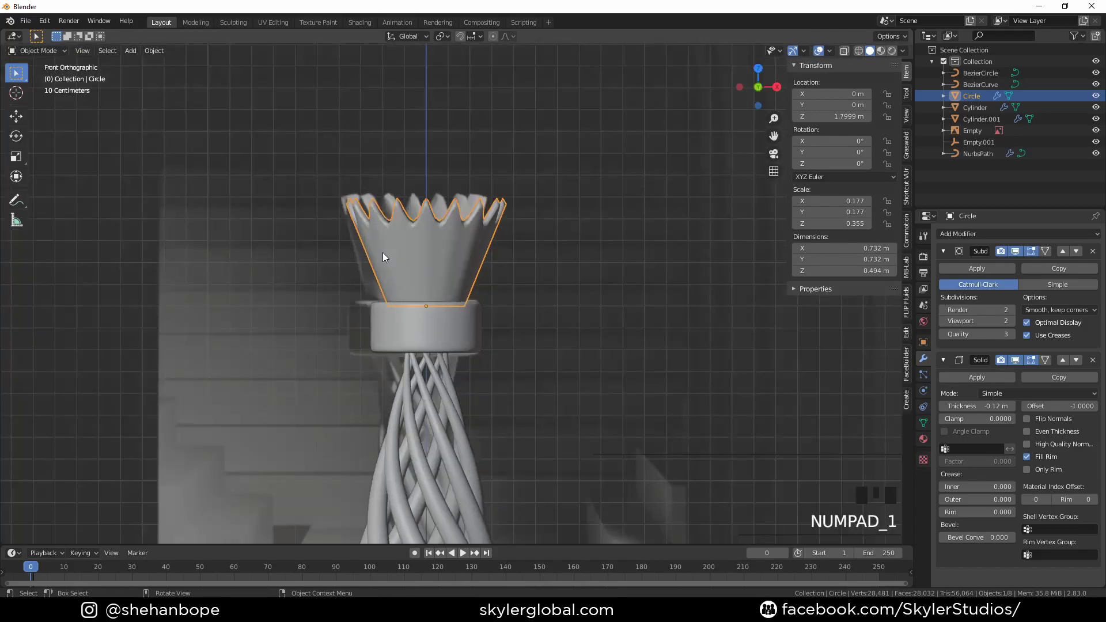
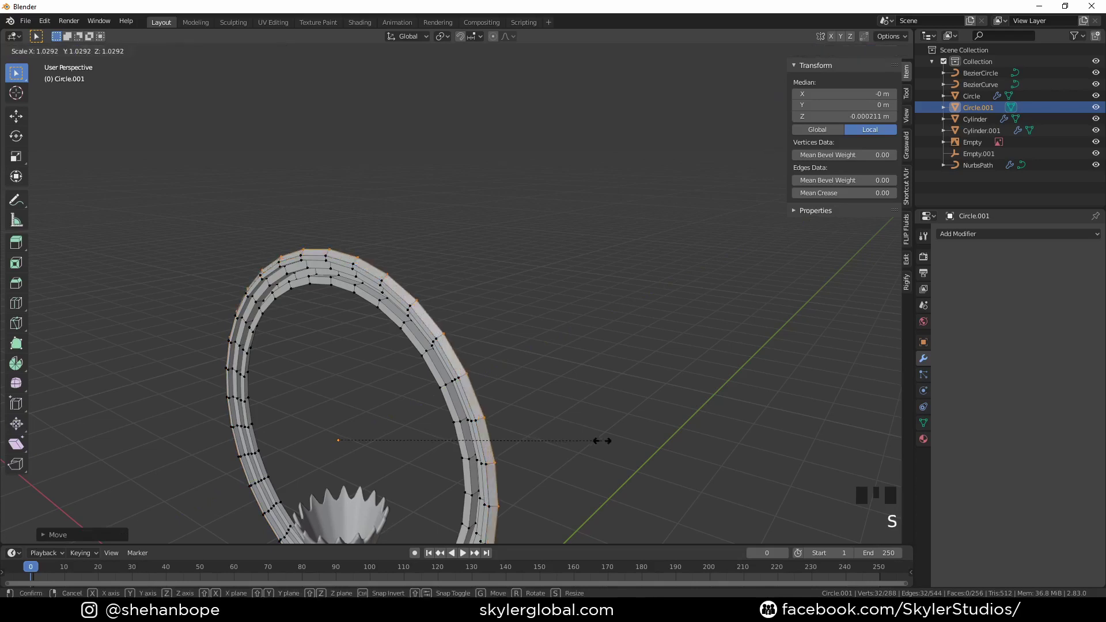
Try to scale the ring's outer edge loop outward against the reference arch, and undo the scaling
{"action": "middle_click_drag", "start_coordinate": [600, 439], "coordinate": [509, 366]}
{"action": "key", "text": "KP_1"}
{"action": "scroll", "coordinate": [509, 367], "scroll_direction": "up", "scroll_amount": 2}
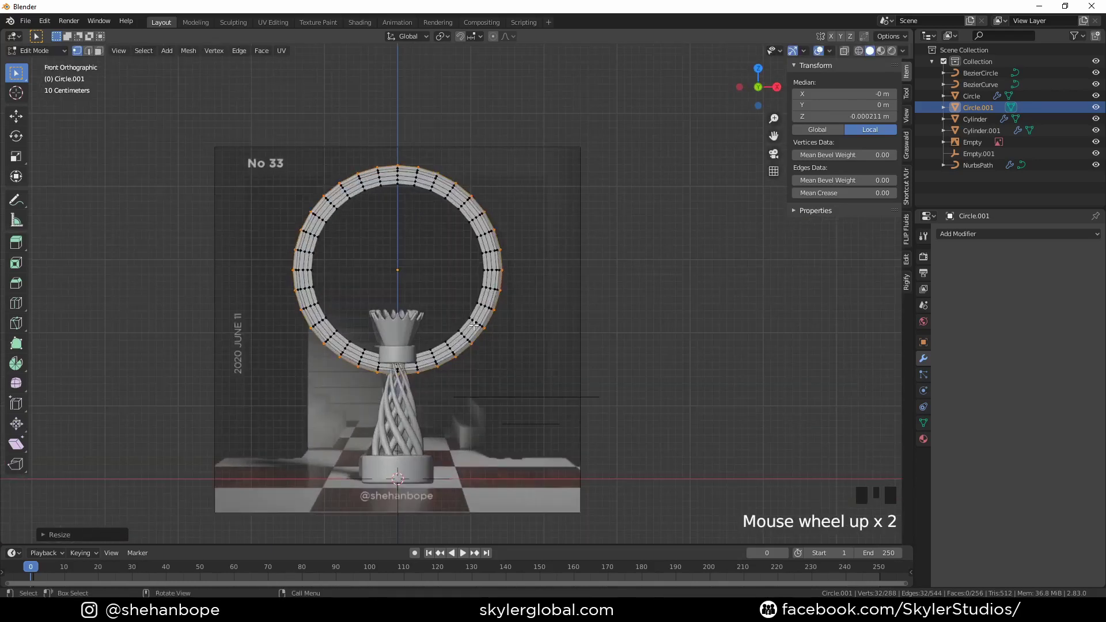
{"action": "key", "text": "s"}
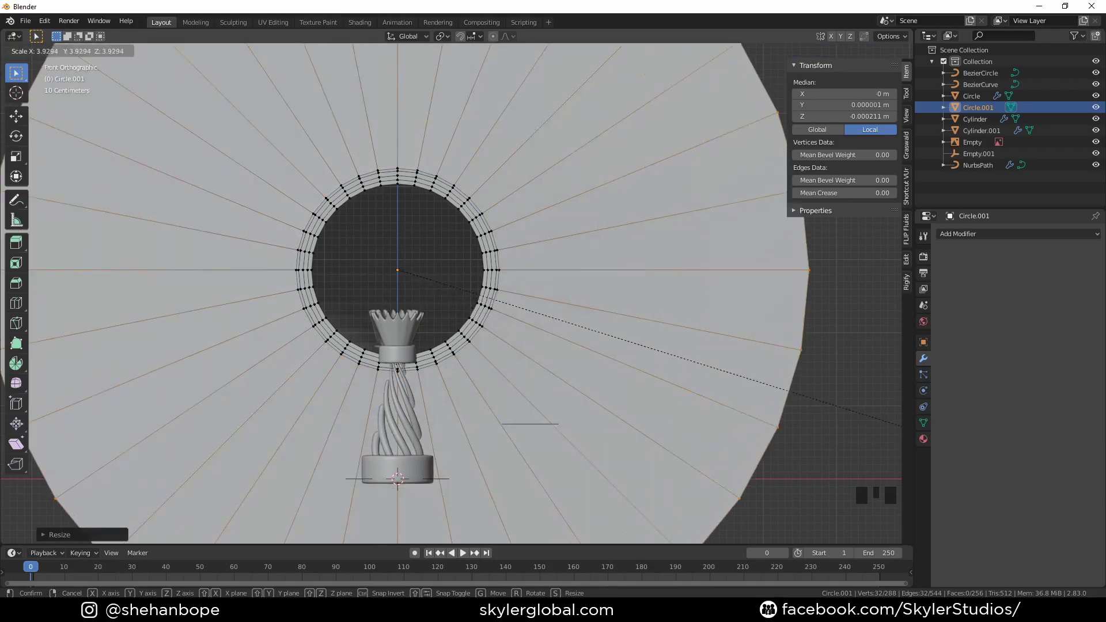
{"action": "right_click", "coordinate": [460, 300]}
{"action": "scroll", "coordinate": [451, 303], "scroll_direction": "up", "scroll_amount": 2}
{"action": "key", "text": "s"}
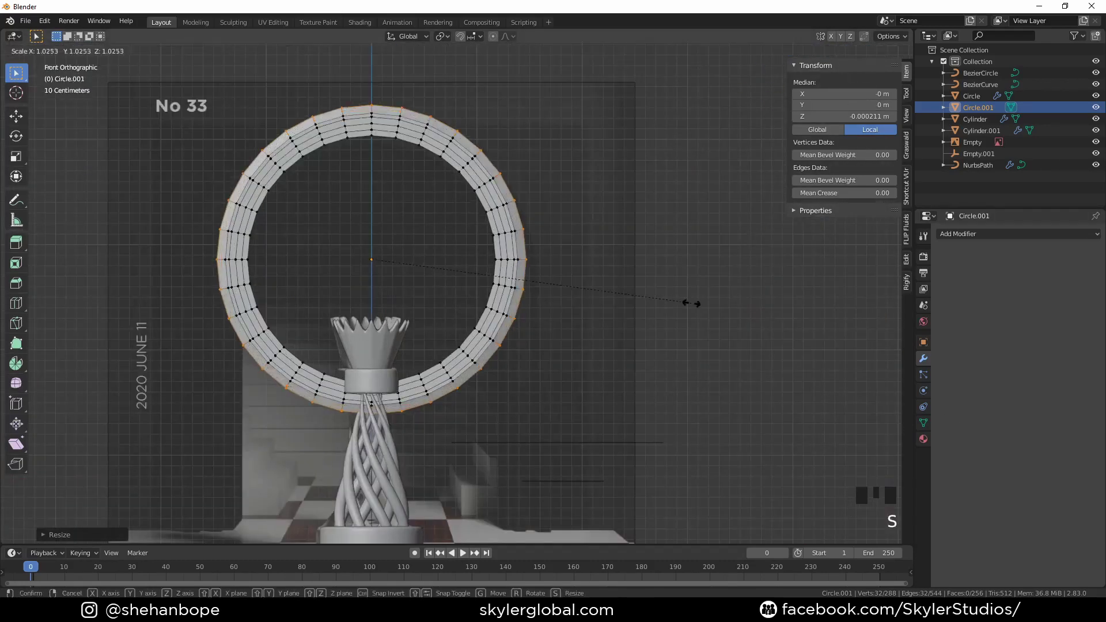
{"action": "left_click", "coordinate": [674, 289]}
{"action": "scroll", "coordinate": [516, 312], "scroll_direction": "up", "scroll_amount": 3}
{"action": "middle_click_drag", "start_coordinate": [582, 294], "coordinate": [484, 319]}
{"action": "key", "text": "ctrl+z"}
{"action": "key", "text": "ctrl+z"}
Delete the lower half of the ring with X-ray on, leaving a semicircular arch
{"action": "key", "text": "KP_5"}
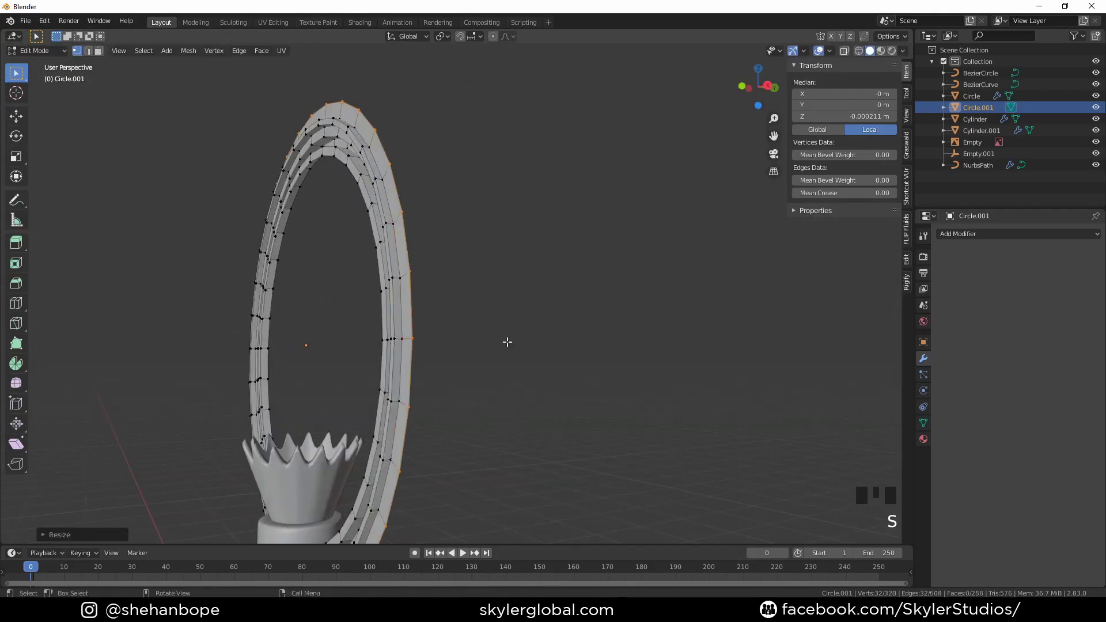
{"action": "key", "text": "KP_1"}
{"action": "scroll", "coordinate": [597, 348], "scroll_direction": "down", "scroll_amount": 2}
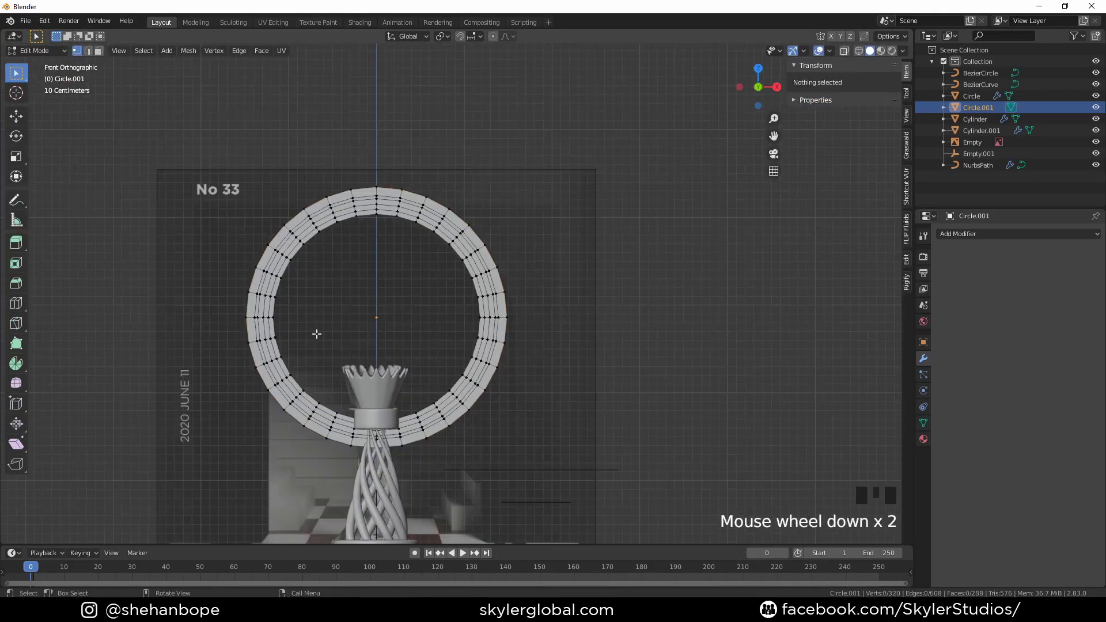
{"action": "key", "text": "alt+z"}
{"action": "left_click_drag", "start_coordinate": [230, 334], "coordinate": [549, 465]}
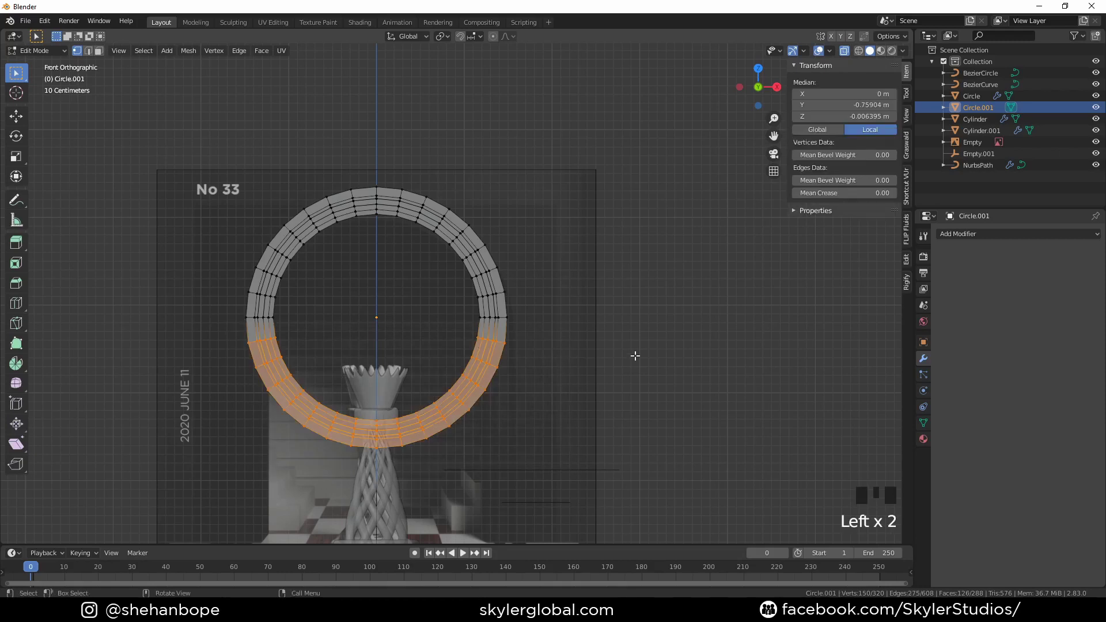
{"action": "key", "text": "x"}
{"action": "left_click", "coordinate": [618, 361]}
Delete the left half of the arch and add a Mirror modifier on the X axis
{"action": "scroll", "coordinate": [469, 329], "scroll_direction": "down", "scroll_amount": 2}
{"action": "left_click_drag", "start_coordinate": [198, 123], "coordinate": [368, 441]}
{"action": "key", "text": "x"}
{"action": "left_click", "coordinate": [547, 377]}
{"action": "left_click", "coordinate": [974, 233]}
{"action": "left_click", "coordinate": [885, 347]}
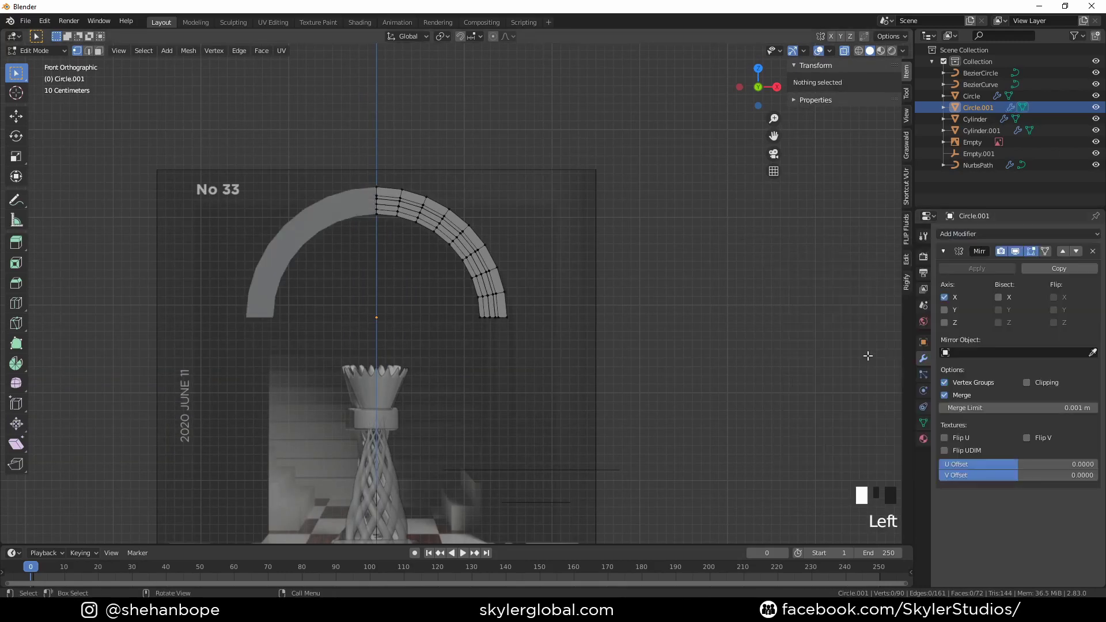
Extrude the arch's open end straight down along Z to below the floor line, and enable clipping on the Mirror modifier
{"action": "middle_click_drag", "start_coordinate": [584, 342], "coordinate": [575, 266], "text": "shift"}
{"action": "left_click_drag", "start_coordinate": [419, 241], "coordinate": [419, 242]}
{"action": "key", "text": "e"}
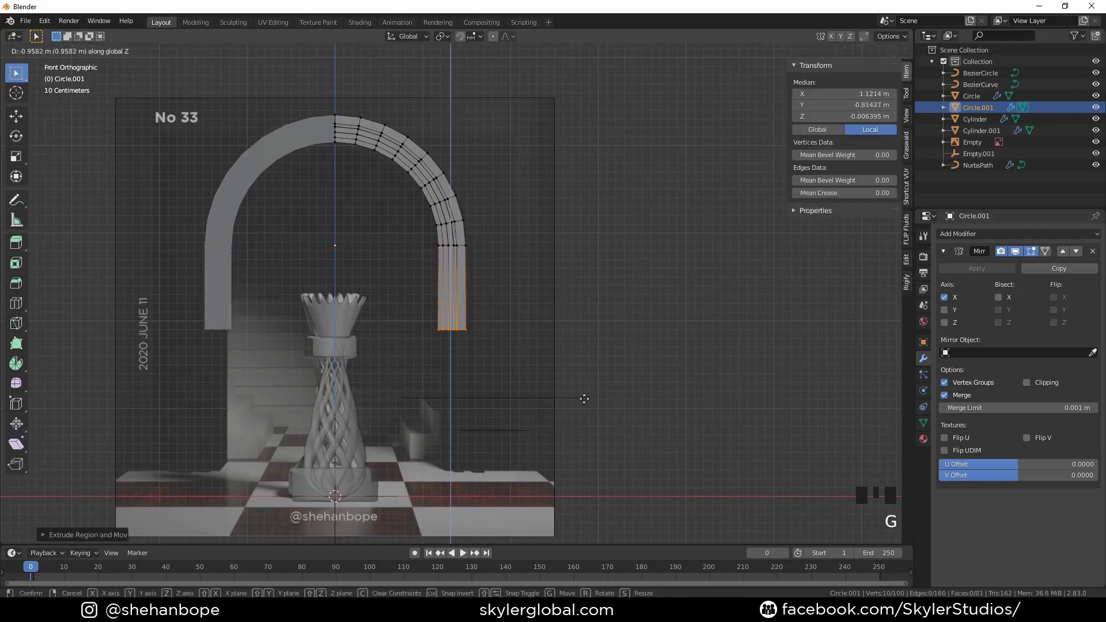
{"action": "left_click", "coordinate": [609, 76]}
{"action": "middle_click_drag", "start_coordinate": [609, 77], "coordinate": [567, 196], "text": "shift"}
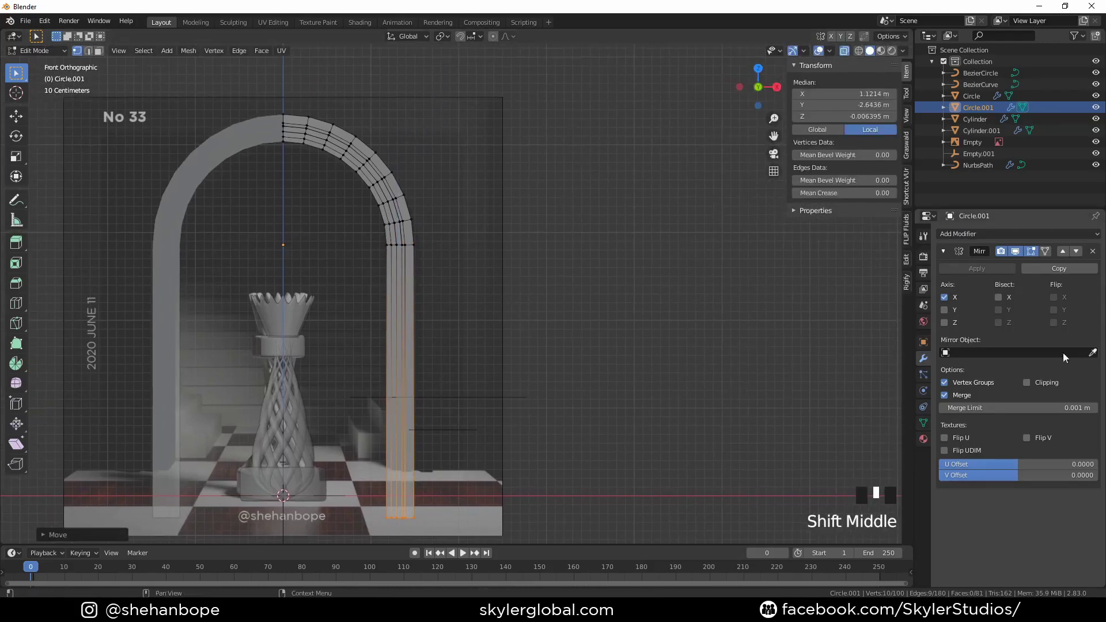
{"action": "left_click", "coordinate": [1027, 382]}
Extrude the arch's outer edge loop and scale it outward to start the surrounding wall
{"action": "scroll", "coordinate": [355, 171], "scroll_direction": "down", "scroll_amount": 2}
{"action": "left_click", "coordinate": [355, 171], "text": "alt"}
{"action": "scroll", "coordinate": [354, 171], "scroll_direction": "down", "scroll_amount": 1}
{"action": "scroll", "coordinate": [610, 312], "scroll_direction": "up", "scroll_amount": 2}
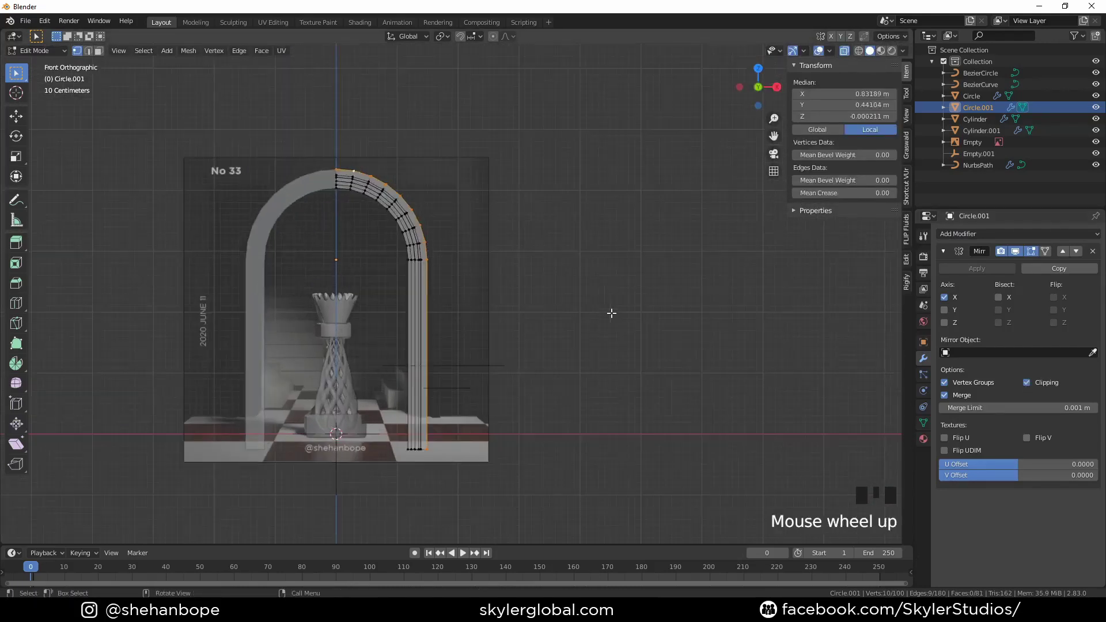
{"action": "key", "text": "s"}
{"action": "right_click", "coordinate": [597, 279]}
{"action": "key", "text": "s"}
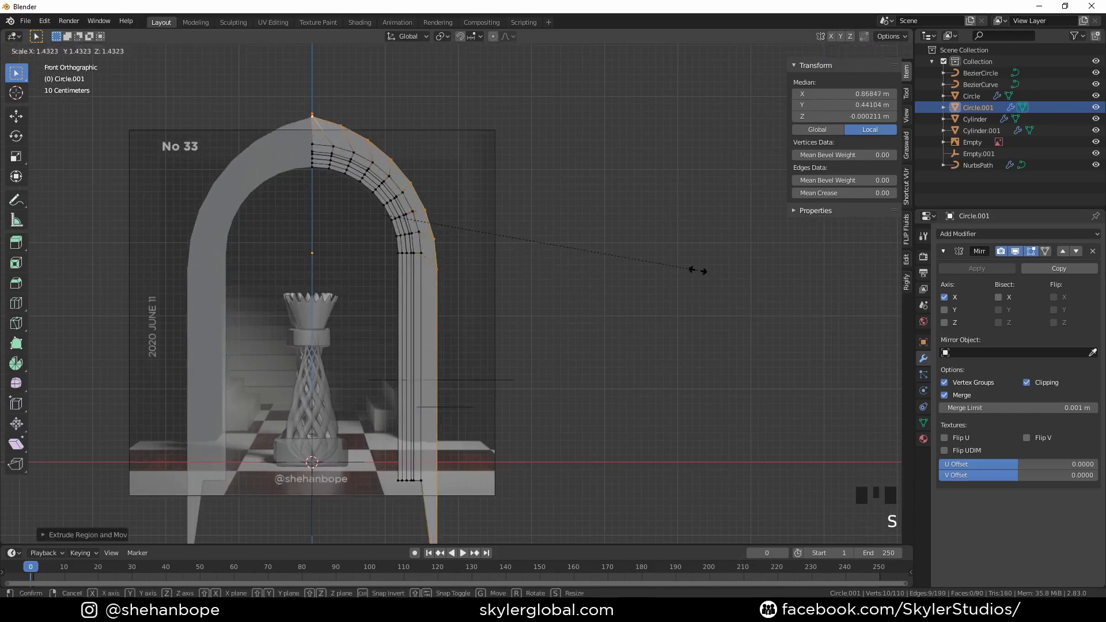
{"action": "left_click", "coordinate": [670, 271]}
Move and scale the wall's outer edge up and outward until the wall reaches well beyond the reference image
{"action": "scroll", "coordinate": [589, 270], "scroll_direction": "down", "scroll_amount": 2}
{"action": "key", "text": "g"}
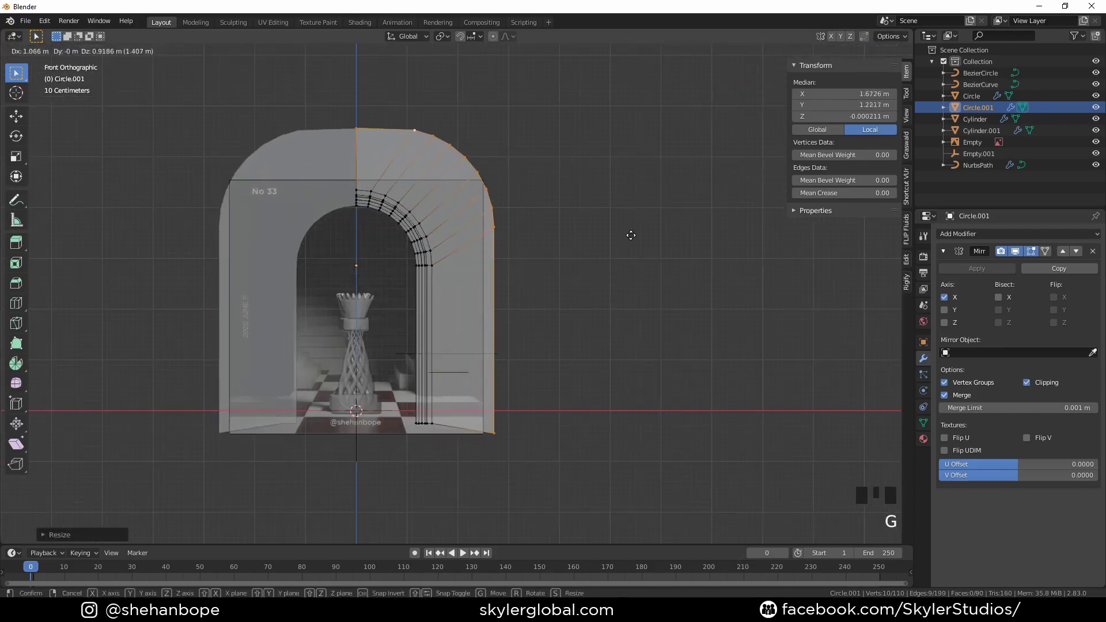
{"action": "left_click", "coordinate": [634, 231]}
{"action": "key", "text": "s"}
{"action": "left_click", "coordinate": [636, 209]}
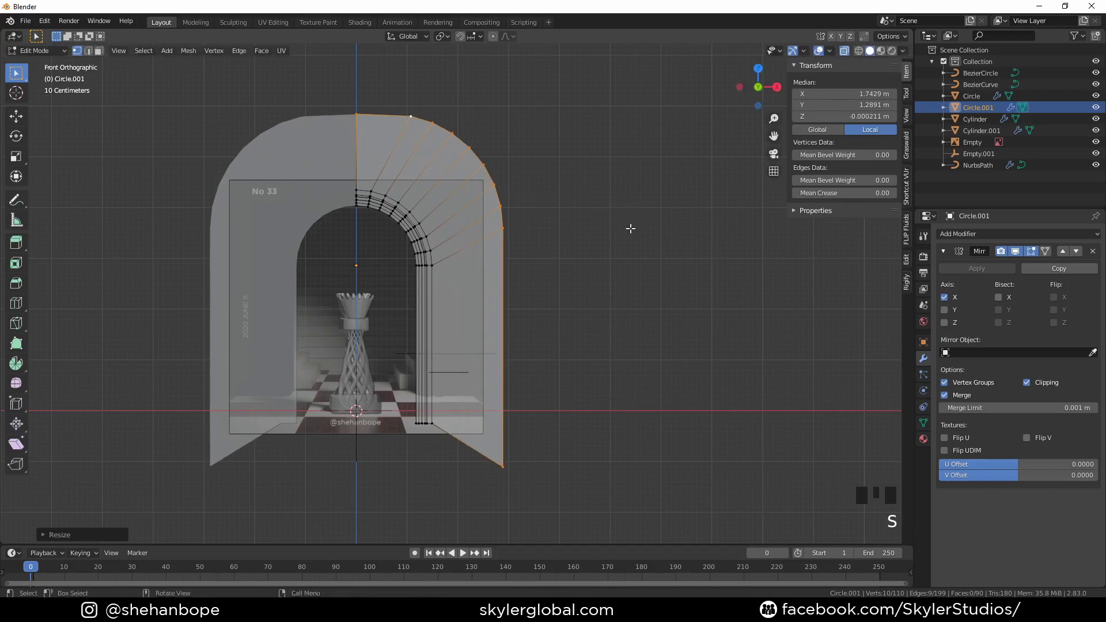
{"action": "key", "text": "g"}
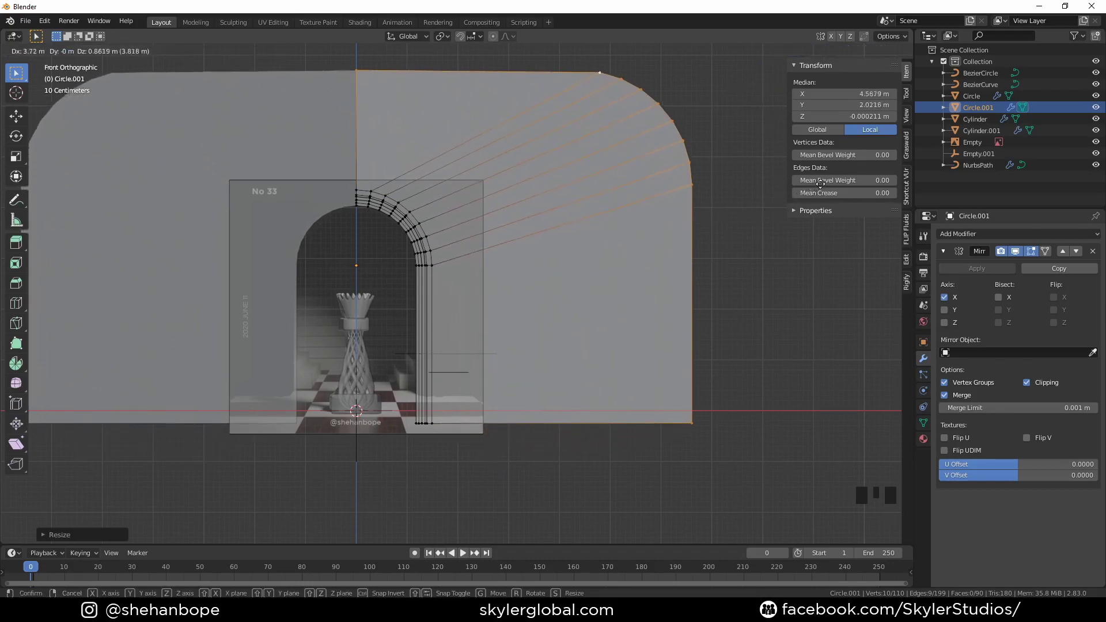
{"action": "left_click", "coordinate": [840, 186]}
Scale and raise the wall's outer edge further until it measures about 19.6 m by 10.2 m, and finish editing
{"action": "scroll", "coordinate": [788, 302], "scroll_direction": "down", "scroll_amount": 2}
{"action": "key", "text": "s"}
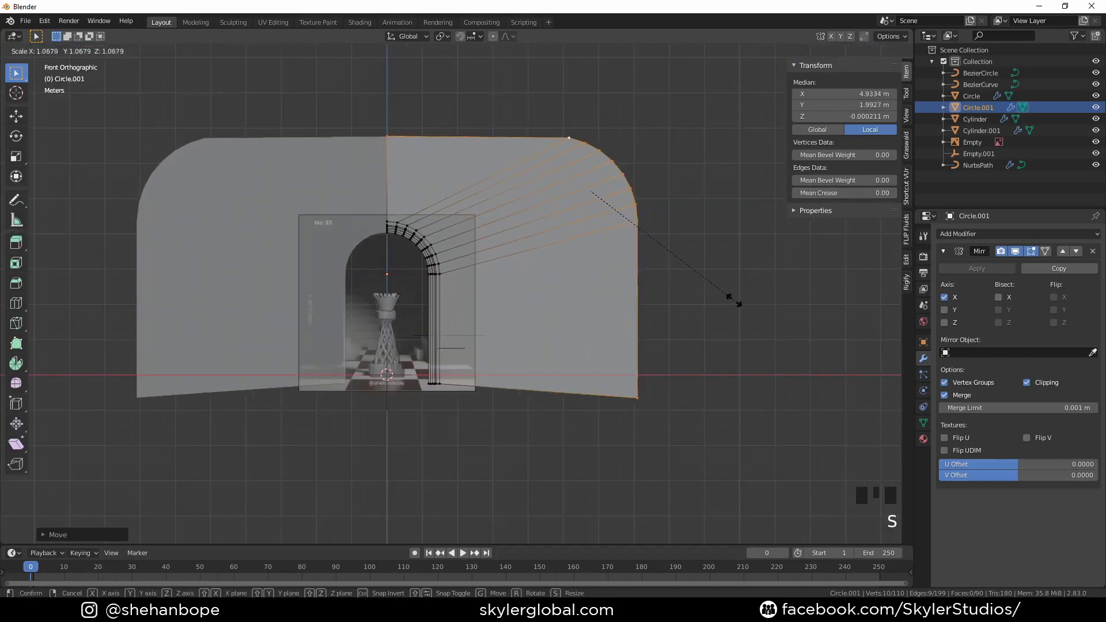
{"action": "left_click", "coordinate": [785, 293]}
{"action": "key", "text": "s"}
{"action": "left_click", "coordinate": [827, 287]}
{"action": "key", "text": "g"}
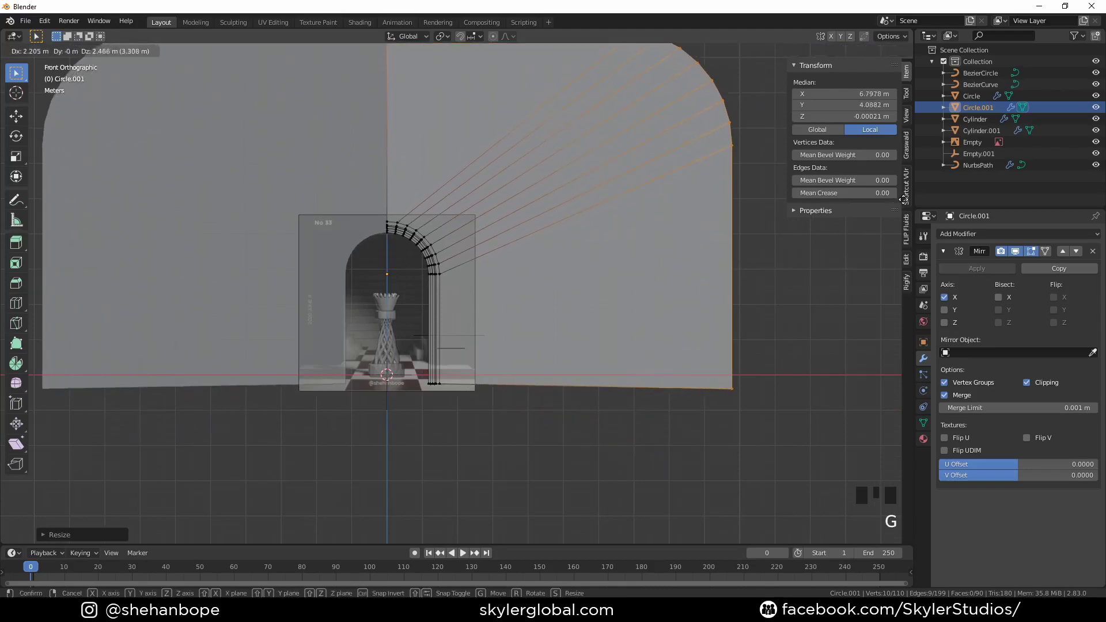
{"action": "left_click", "coordinate": [904, 200]}
{"action": "scroll", "coordinate": [659, 324], "scroll_direction": "up", "scroll_amount": 3}
{"action": "key", "text": "Tab"}
{"action": "scroll", "coordinate": [412, 317], "scroll_direction": "down", "scroll_amount": 2}
{"action": "scroll", "coordinate": [415, 314], "scroll_direction": "up", "scroll_amount": 1}
{"action": "middle_click_drag", "start_coordinate": [412, 317], "coordinate": [353, 280]}
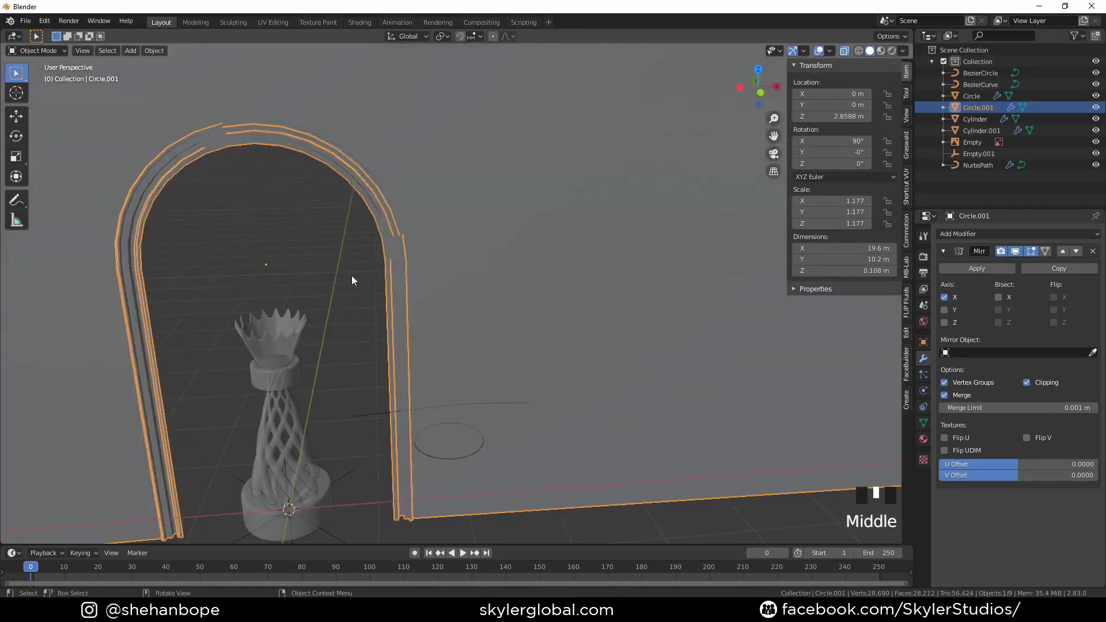
Add a level-2 Subdivision Surface modifier to the arched wall and support its bottom edge with added edge loops
{"action": "key", "text": "KP_1"}
{"action": "scroll", "coordinate": [583, 289], "scroll_direction": "down", "scroll_amount": 5}
{"action": "key", "text": "ctrl+2"}
{"action": "key", "text": "Tab"}
{"action": "middle_click_drag", "start_coordinate": [565, 292], "coordinate": [626, 369], "text": "shift"}
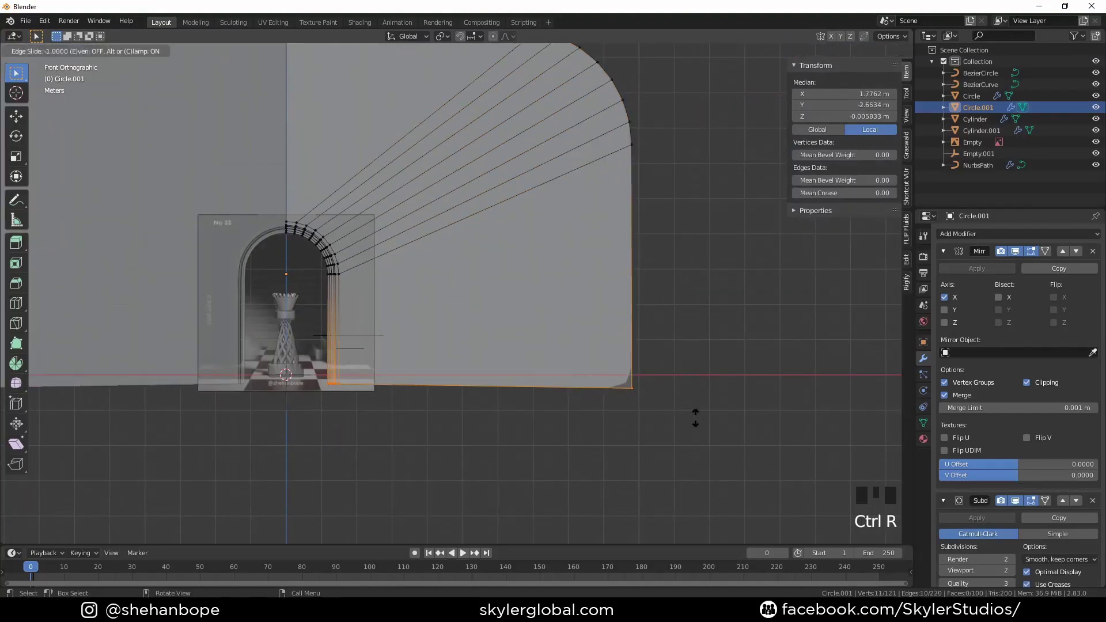
{"action": "key", "text": "Tab"}
Shade the arched wall smooth
{"action": "scroll", "coordinate": [559, 389], "scroll_direction": "up", "scroll_amount": 6}
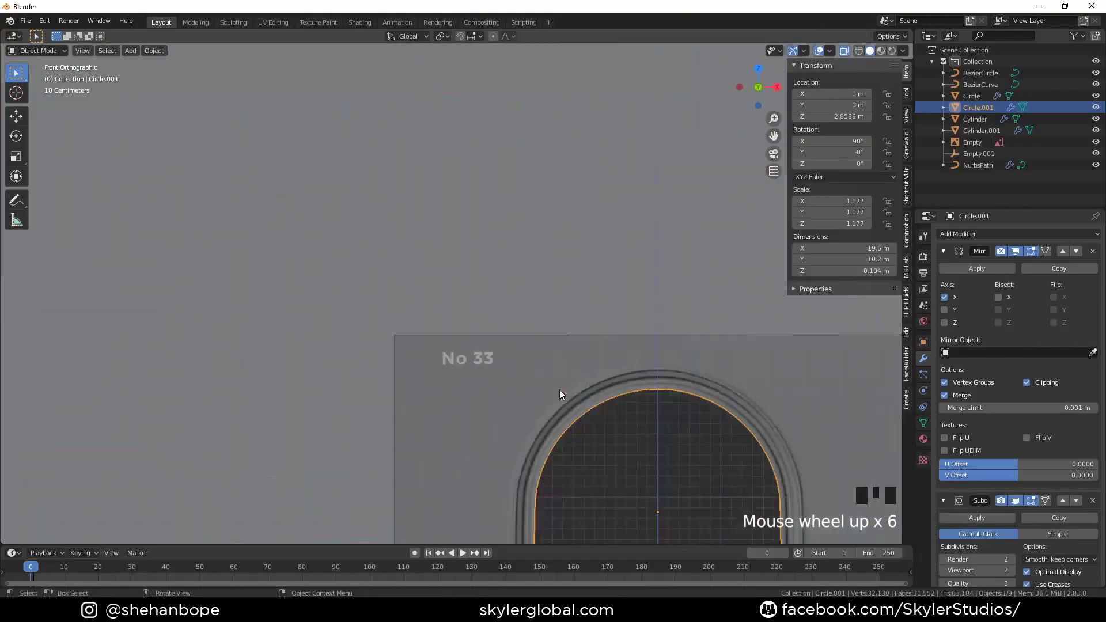
{"action": "scroll", "coordinate": [392, 281], "scroll_direction": "up", "scroll_amount": 4}
{"action": "middle_click_drag", "start_coordinate": [392, 282], "coordinate": [385, 243]}
{"action": "right_click", "coordinate": [425, 190]}
{"action": "left_click", "coordinate": [426, 190]}
{"action": "scroll", "coordinate": [477, 288], "scroll_direction": "down", "scroll_amount": 3}
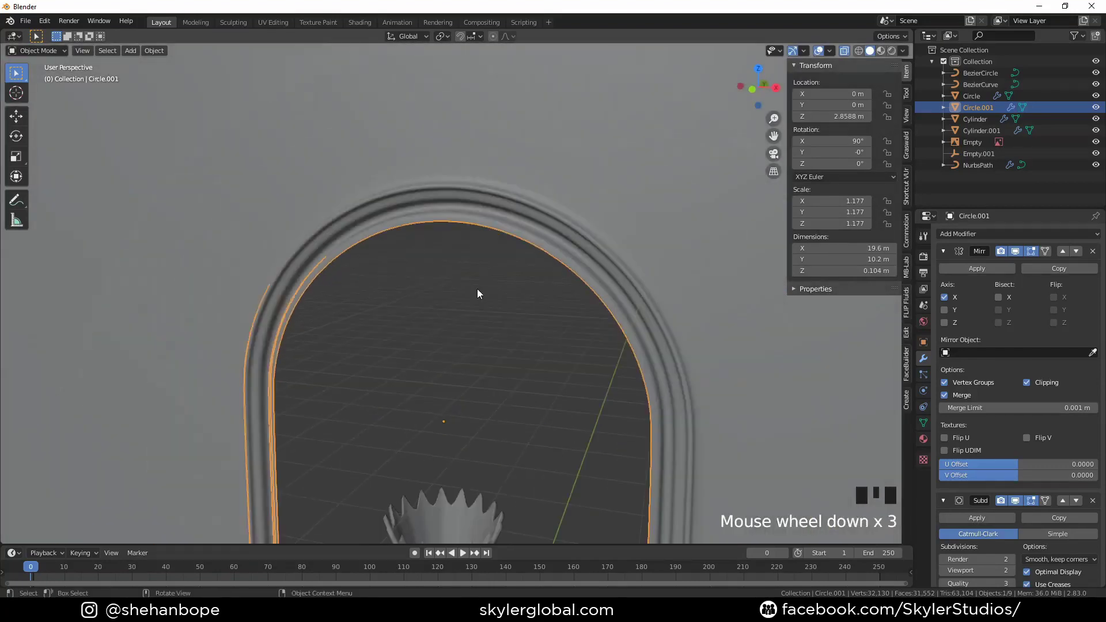
Edit the arched wall with its subdivision shown on the editing cage, and select the moulding's outer edge loop
{"action": "middle_click_drag", "start_coordinate": [477, 289], "coordinate": [571, 288]}
{"action": "key", "text": "Tab"}
{"action": "middle_click_drag", "start_coordinate": [447, 247], "coordinate": [415, 288], "text": "shift"}
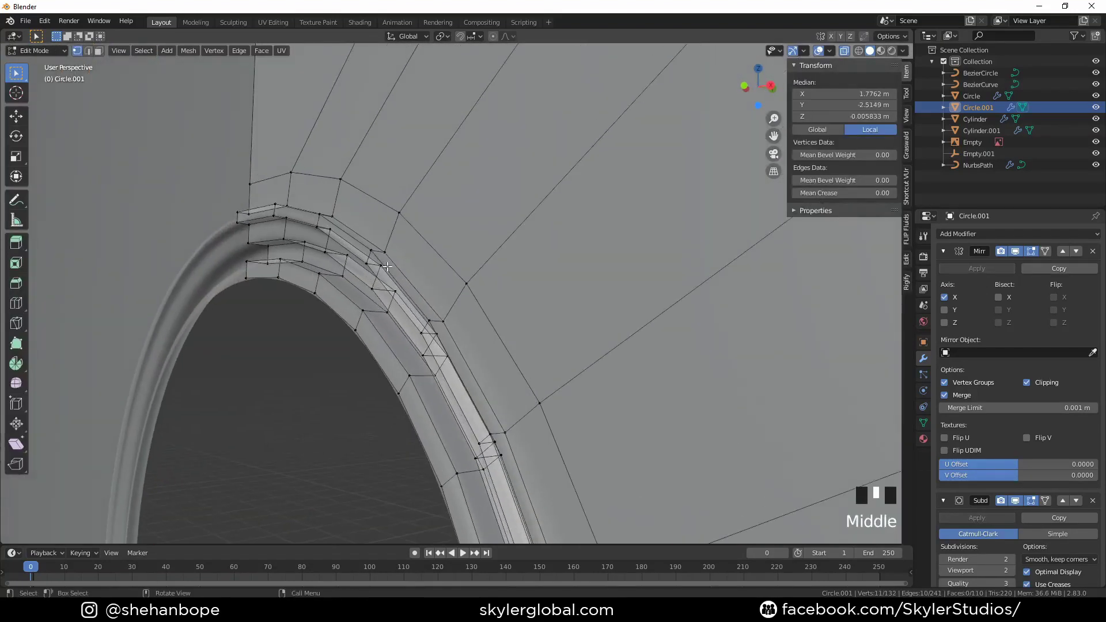
{"action": "key", "text": "alt+z"}
{"action": "left_click", "coordinate": [378, 258], "text": "alt"}
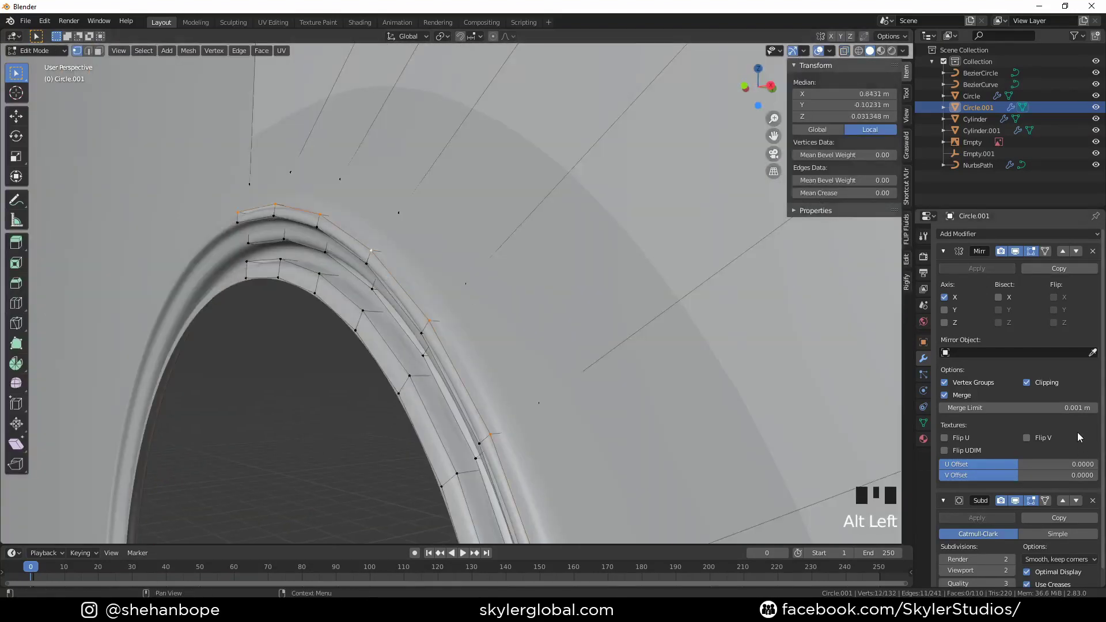
{"action": "left_click", "coordinate": [1045, 500]}
Try a slight bevel on the moulding's outer edge loop, and undo it
{"action": "middle_click_drag", "start_coordinate": [406, 310], "coordinate": [470, 245], "text": "shift"}
{"action": "scroll", "coordinate": [472, 248], "scroll_direction": "down", "scroll_amount": 3}
{"action": "key", "text": "ctrl+b"}
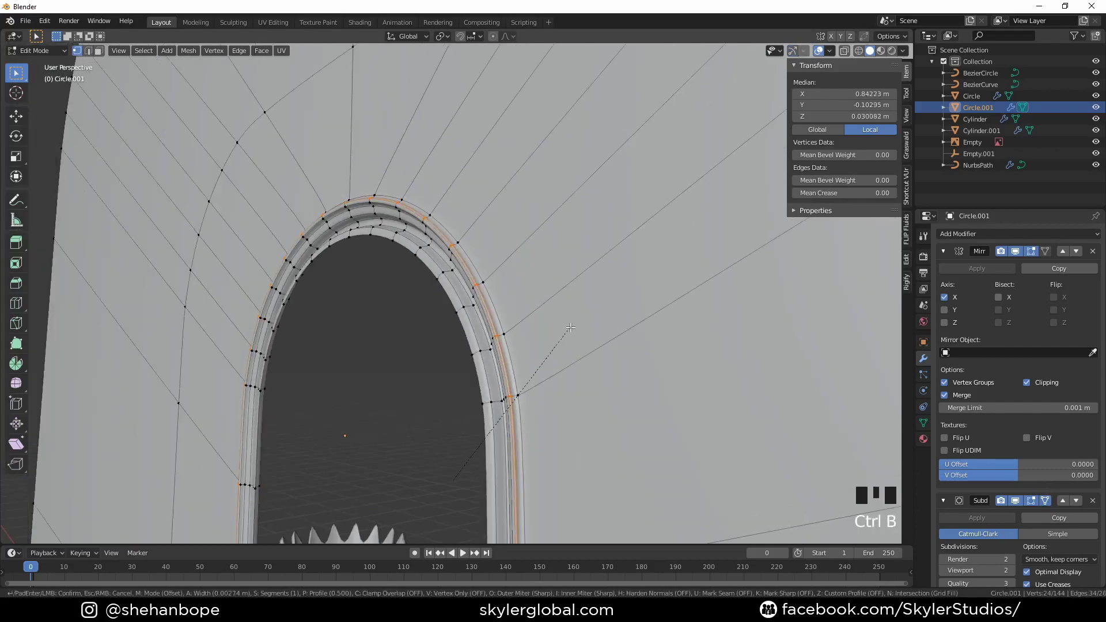
{"action": "left_click", "coordinate": [569, 328]}
{"action": "scroll", "coordinate": [569, 328], "scroll_direction": "up", "scroll_amount": 7}
{"action": "scroll", "coordinate": [570, 329], "scroll_direction": "down", "scroll_amount": 1}
{"action": "key", "text": "ctrl+z"}
Bevel the moulding's outer edge loop and the loop beside the opening's inner rim to sharpen both edges
{"action": "left_click", "coordinate": [16, 282]}
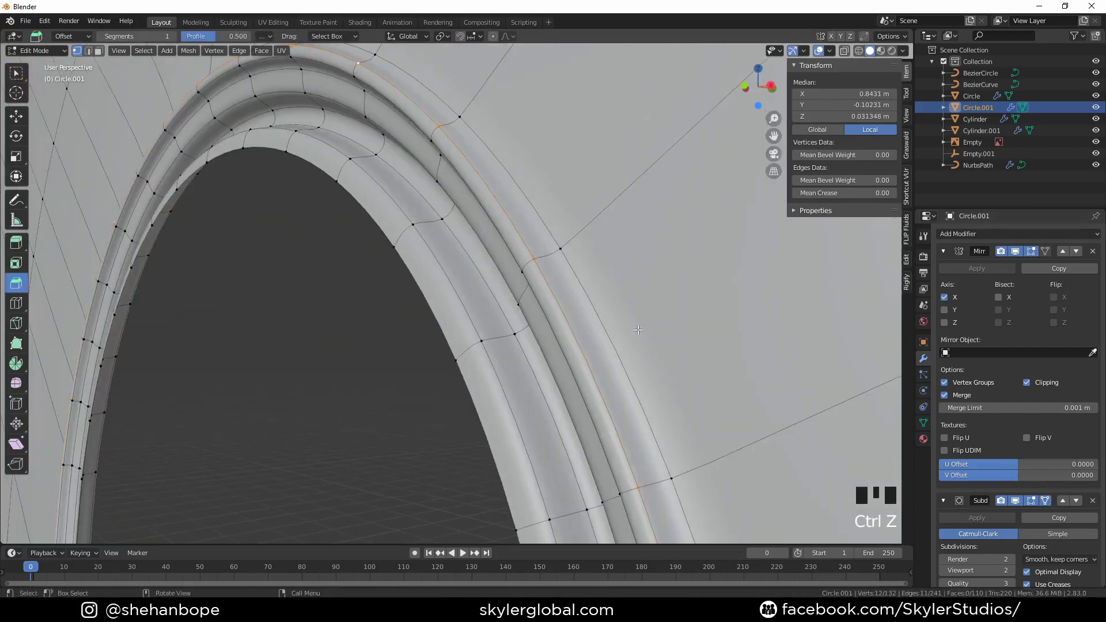
{"action": "key", "text": "ctrl+b"}
{"action": "left_click", "coordinate": [574, 328]}
{"action": "middle_click_drag", "start_coordinate": [573, 328], "coordinate": [605, 358], "text": "shift"}
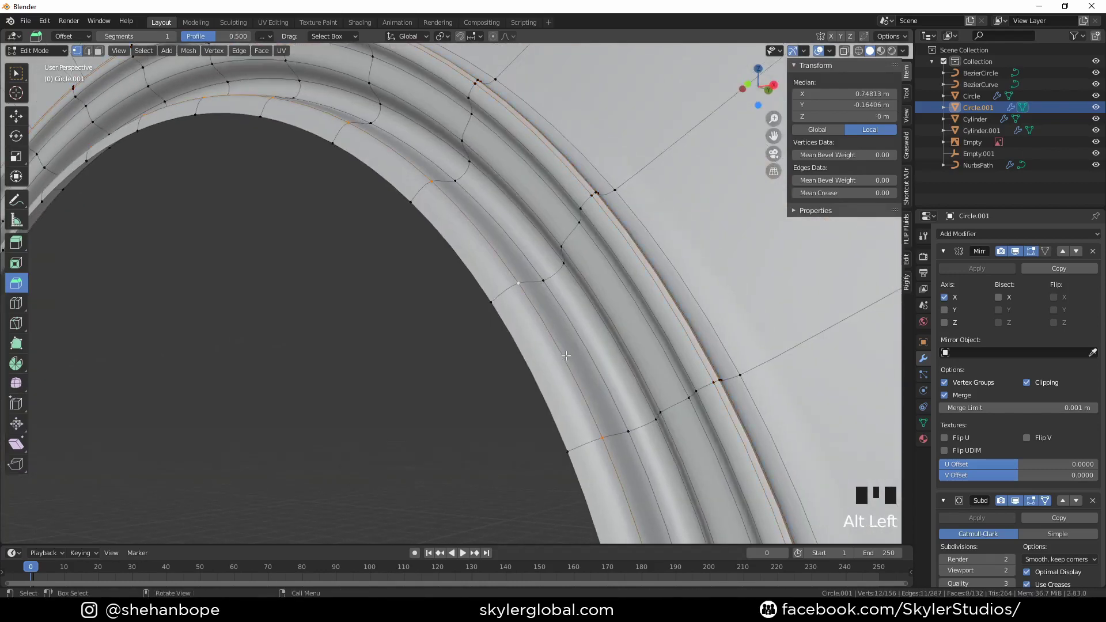
{"action": "scroll", "coordinate": [566, 356], "scroll_direction": "down", "scroll_amount": 4}
{"action": "key", "text": "ctrl+b"}
{"action": "left_click", "coordinate": [578, 331]}
Bevel the middle edge loop of the arch moulding narrowly with 2 segments, and finish editing
{"action": "middle_click_drag", "start_coordinate": [587, 311], "coordinate": [664, 319]}
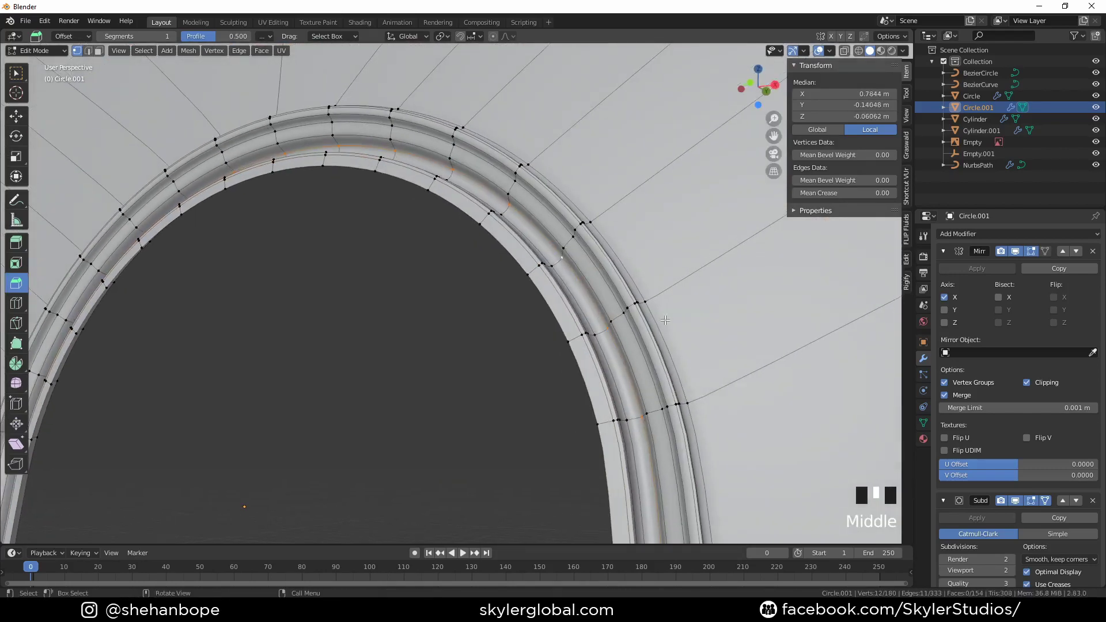
{"action": "left_click", "coordinate": [585, 292]}
{"action": "key", "text": "ctrl+b"}
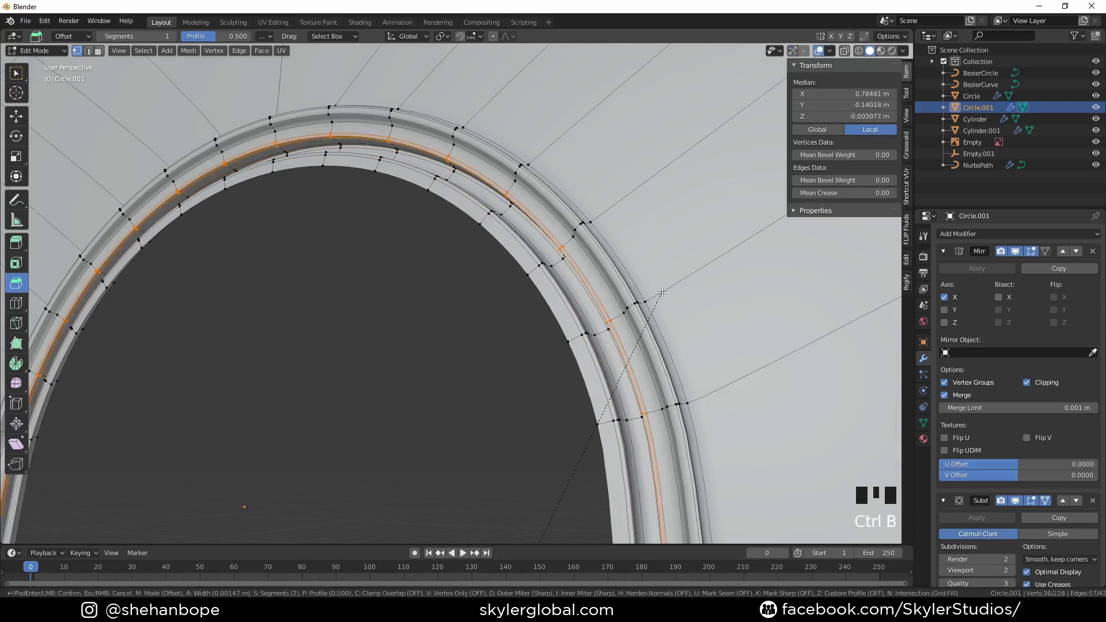
{"action": "left_click", "coordinate": [662, 292]}
{"action": "middle_click_drag", "start_coordinate": [547, 349], "coordinate": [485, 410]}
{"action": "key", "text": "Tab"}
Examine the bevelled moulding around the top of the arch
{"action": "scroll", "coordinate": [576, 371], "scroll_direction": "down", "scroll_amount": 2}
{"action": "scroll", "coordinate": [485, 410], "scroll_direction": "up", "scroll_amount": 2}
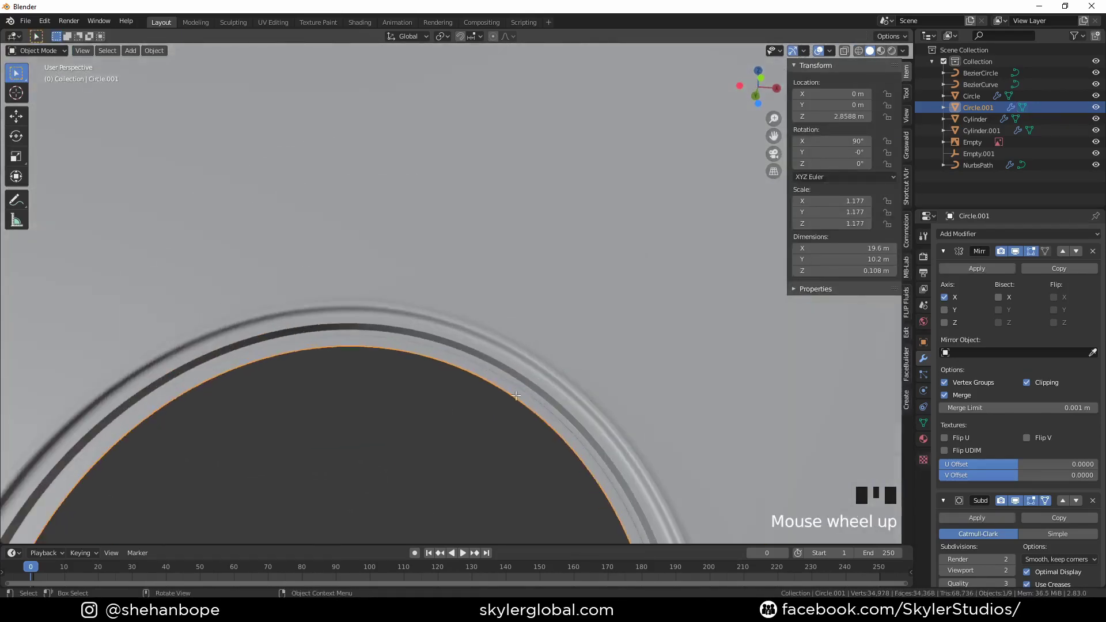
{"action": "key", "text": "Tab"}
{"action": "scroll", "coordinate": [501, 369], "scroll_direction": "up", "scroll_amount": 3}
{"action": "middle_click_drag", "start_coordinate": [506, 355], "coordinate": [461, 356]}
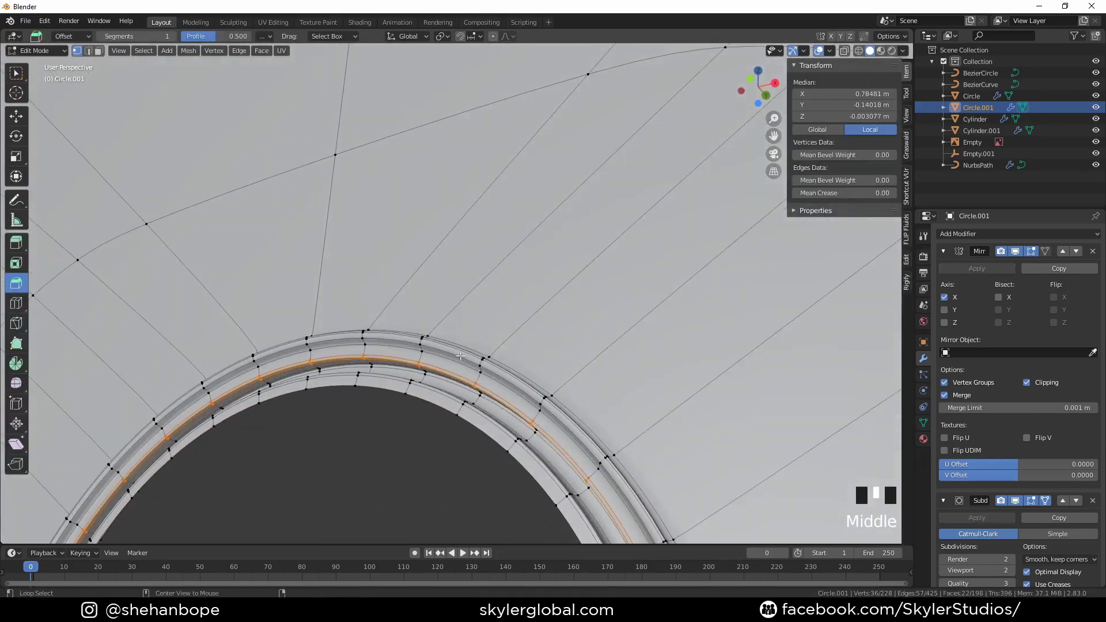
{"action": "left_click", "coordinate": [568, 323]}
{"action": "key", "text": "Tab"}
{"action": "scroll", "coordinate": [394, 401], "scroll_direction": "down", "scroll_amount": 2}
Extrude the arch opening's inner edge loop backward along Y to give the wall opening depth
{"action": "key", "text": "Tab"}
{"action": "middle_click_drag", "start_coordinate": [394, 401], "coordinate": [386, 351], "text": "shift"}
{"action": "left_click", "coordinate": [437, 279], "text": "alt"}
{"action": "scroll", "coordinate": [438, 285], "scroll_direction": "down", "scroll_amount": 3}
{"action": "key", "text": "e"}
{"action": "right_click", "coordinate": [430, 415]}
{"action": "key", "text": "g"}
{"action": "key", "text": "y"}
{"action": "left_click", "coordinate": [457, 412]}
Bevel the front edge loop of the opening where the new inner depth meets the moulding
{"action": "scroll", "coordinate": [382, 353], "scroll_direction": "up", "scroll_amount": 2}
{"action": "scroll", "coordinate": [382, 353], "scroll_direction": "up", "scroll_amount": 2}
{"action": "left_click", "coordinate": [547, 294], "text": "alt"}
{"action": "middle_click_drag", "start_coordinate": [551, 295], "coordinate": [582, 282]}
{"action": "left_click", "coordinate": [533, 261], "text": "alt"}
{"action": "key", "text": "ctrl+b"}
{"action": "left_click", "coordinate": [631, 352]}
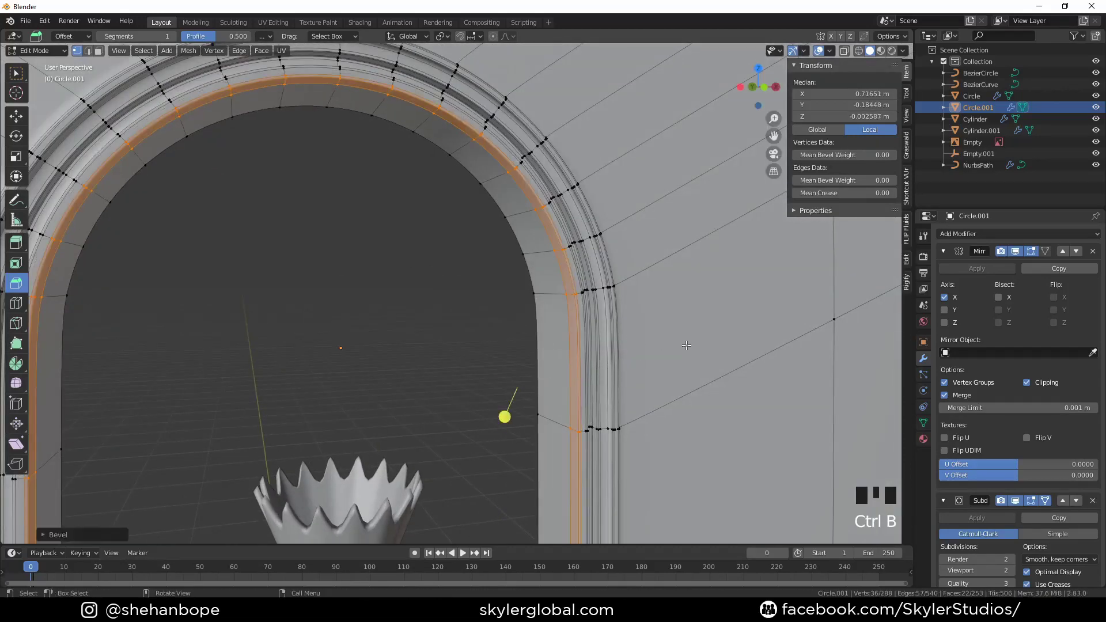
Try scaling the back edge loop of the arch opening, and undo it
{"action": "key", "text": "Tab"}
{"action": "scroll", "coordinate": [513, 346], "scroll_direction": "down", "scroll_amount": 3}
{"action": "middle_click_drag", "start_coordinate": [510, 346], "coordinate": [484, 342]}
{"action": "key", "text": "Tab"}
{"action": "left_click", "coordinate": [494, 277], "text": "alt"}
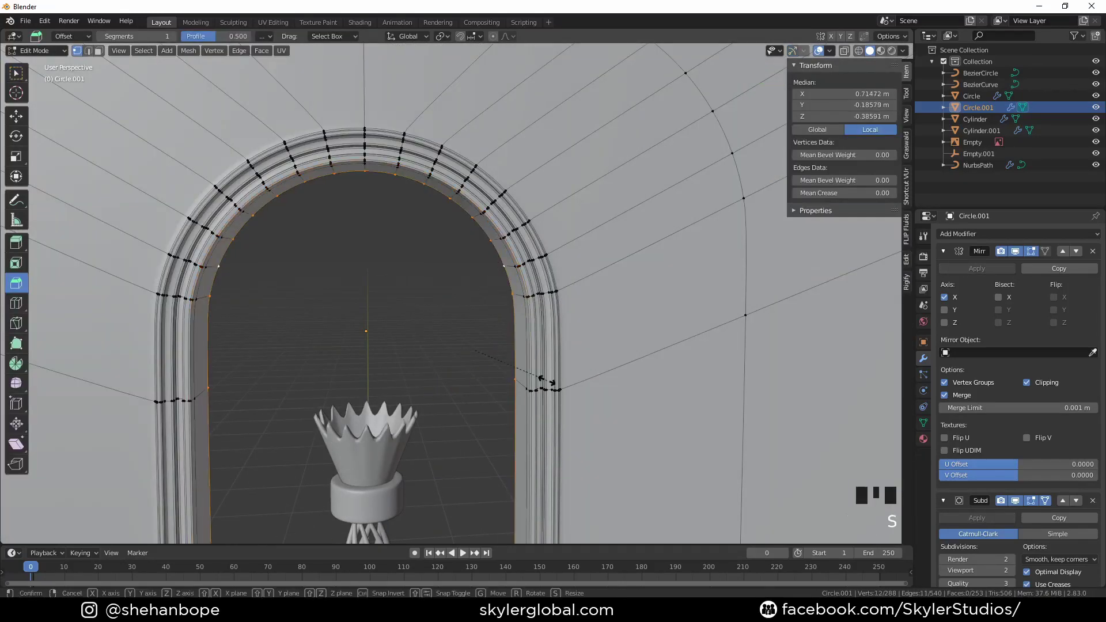
{"action": "left_click", "coordinate": [551, 381]}
{"action": "key", "text": "s"}
{"action": "left_click", "coordinate": [624, 390]}
{"action": "key", "text": "ctrl+z"}
Extrude the opening's back edge loop and scale the new edge outward behind the wall
{"action": "middle_click_drag", "start_coordinate": [586, 402], "coordinate": [489, 373]}
{"action": "key", "text": "e"}
{"action": "right_click", "coordinate": [491, 374]}
{"action": "key", "text": "s"}
{"action": "left_click", "coordinate": [553, 389]}
Bevel the back corner edge loop of the arch opening with 2 segments
{"action": "middle_click_drag", "start_coordinate": [553, 389], "coordinate": [430, 244]}
{"action": "scroll", "coordinate": [443, 357], "scroll_direction": "down", "scroll_amount": 1}
{"action": "key", "text": "ctrl+b"}
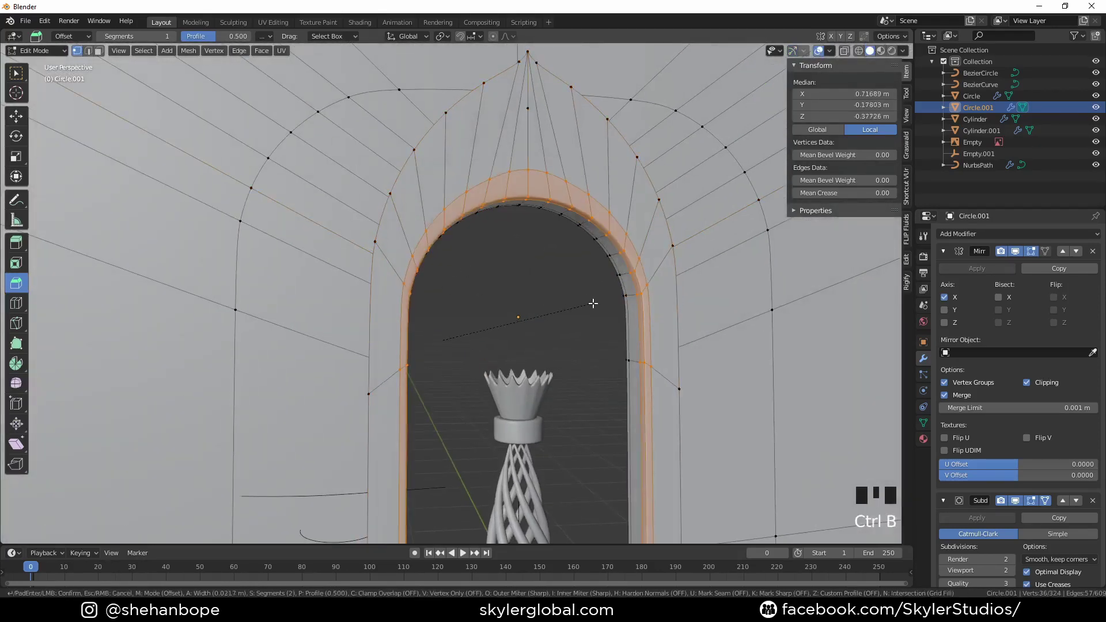
{"action": "left_click", "coordinate": [595, 304]}
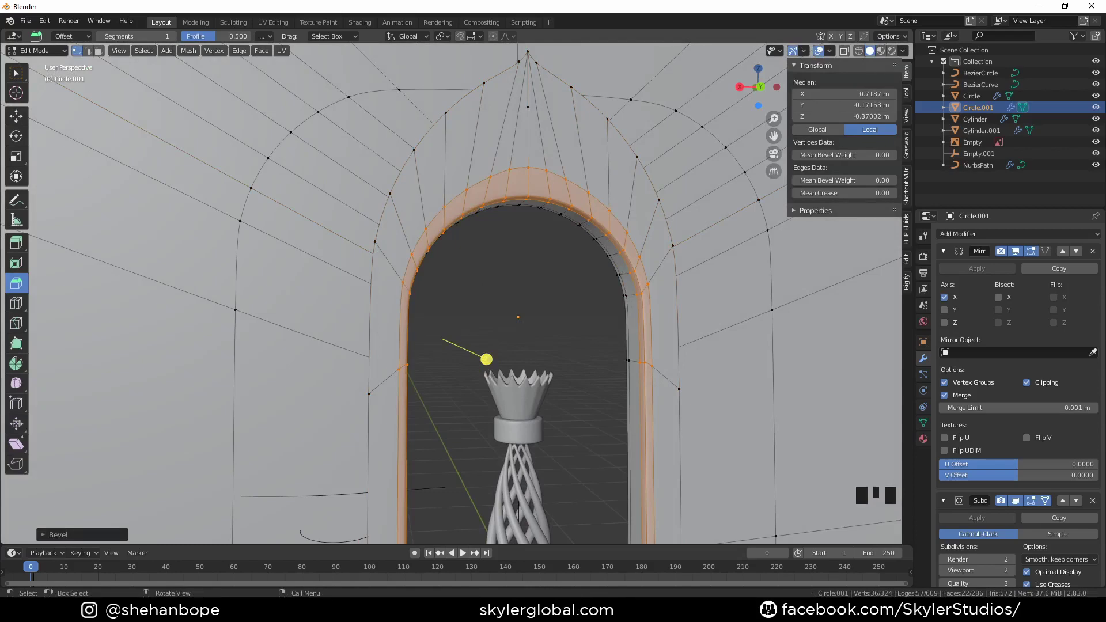
Raise the lowest vertices of the back flange along Z to the wall's bottom edge, and finish editing
{"action": "scroll", "coordinate": [305, 475], "scroll_direction": "down", "scroll_amount": 4}
{"action": "scroll", "coordinate": [305, 474], "scroll_direction": "down", "scroll_amount": 3}
{"action": "scroll", "coordinate": [304, 474], "scroll_direction": "up", "scroll_amount": 3}
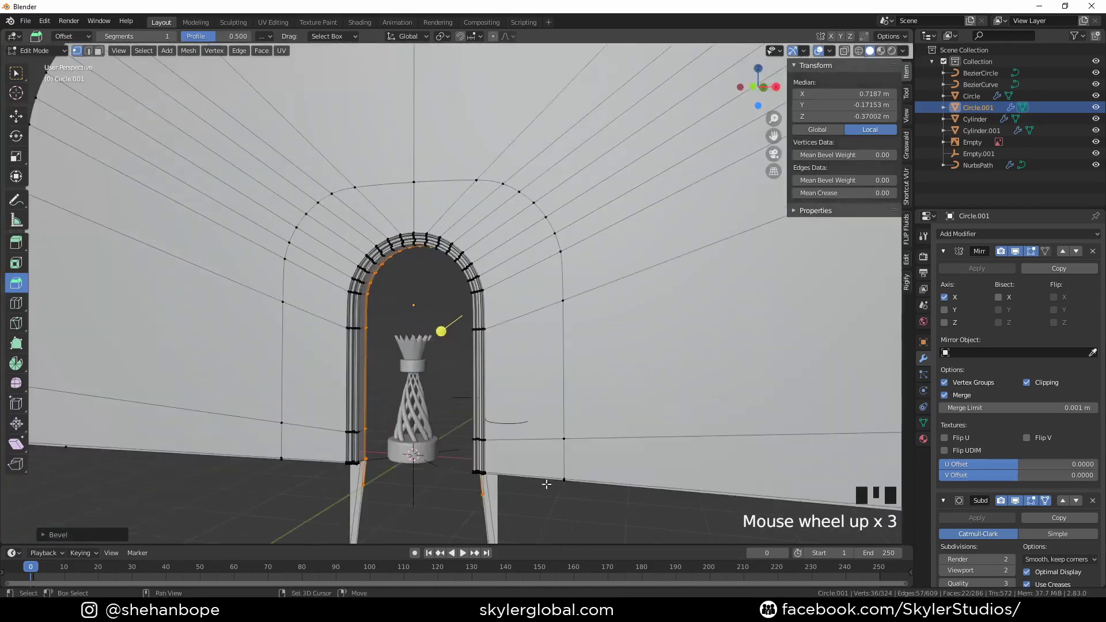
{"action": "middle_click_drag", "start_coordinate": [305, 474], "coordinate": [334, 341], "text": "shift"}
{"action": "left_click_drag", "start_coordinate": [334, 341], "coordinate": [461, 429]}
{"action": "key", "text": "KP_1"}
{"action": "key", "text": "g"}
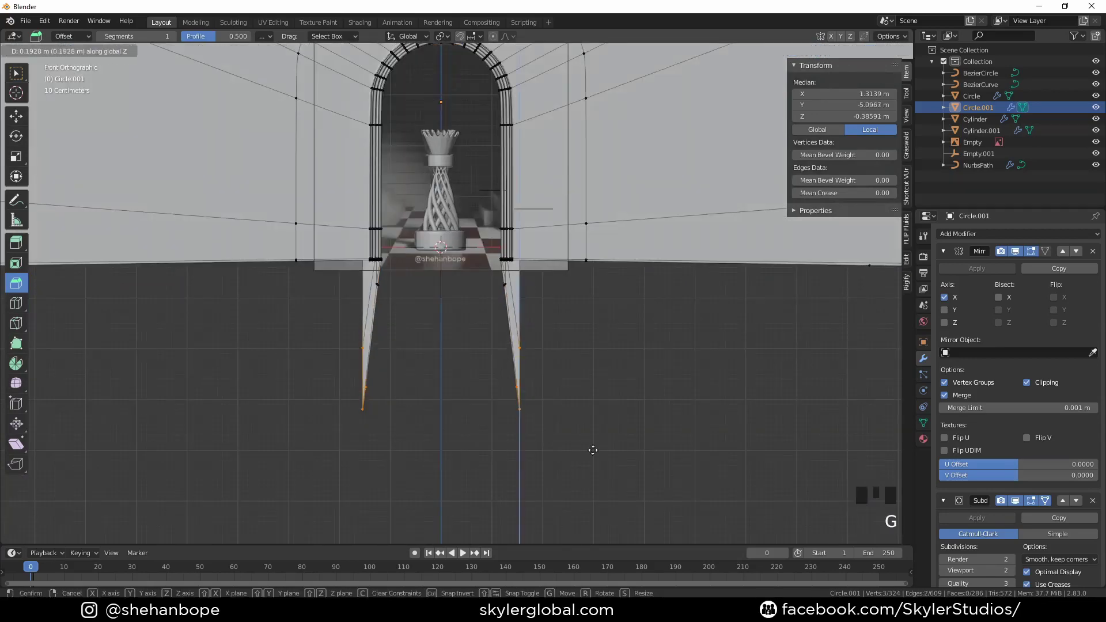
{"action": "left_click", "coordinate": [620, 332]}
{"action": "scroll", "coordinate": [567, 340], "scroll_direction": "down", "scroll_amount": 2}
{"action": "middle_click_drag", "start_coordinate": [532, 347], "coordinate": [499, 448], "text": "shift"}
{"action": "key", "text": "Tab"}
{"action": "scroll", "coordinate": [423, 507], "scroll_direction": "up", "scroll_amount": 3}
{"action": "middle_click_drag", "start_coordinate": [434, 507], "coordinate": [474, 495], "text": "shift"}
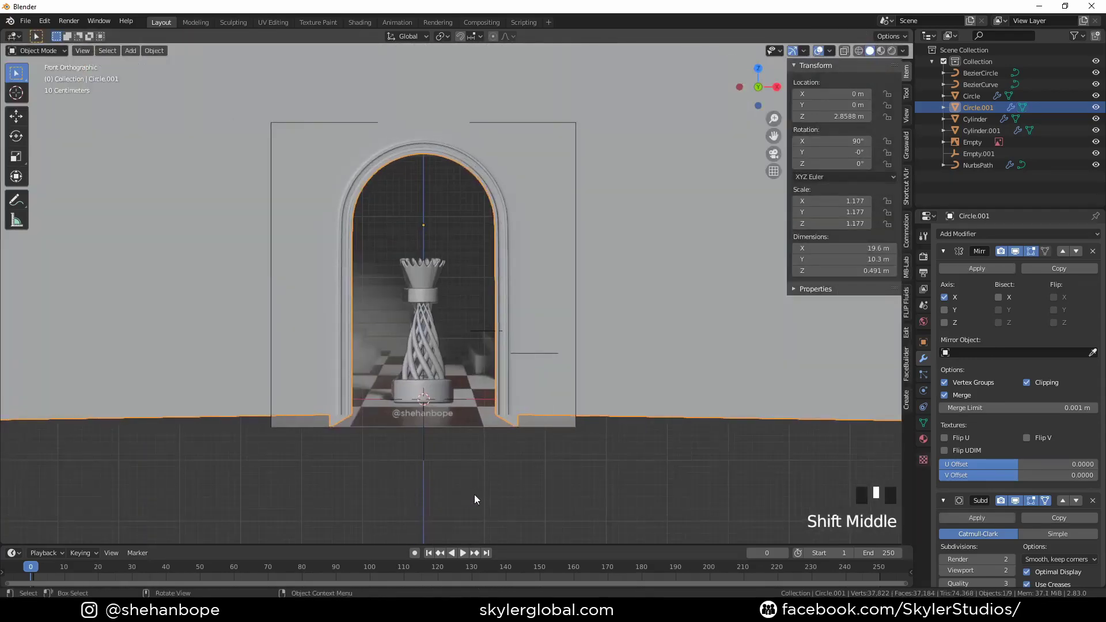
Add a 2 m cube and move it beside the chess piece to about X 1.91 m, Z 0.82 m
{"action": "scroll", "coordinate": [496, 489], "scroll_direction": "down", "scroll_amount": 2}
{"action": "scroll", "coordinate": [483, 440], "scroll_direction": "up", "scroll_amount": 1}
{"action": "key", "text": "shift+a"}
{"action": "mouse_move", "coordinate": [455, 349]}
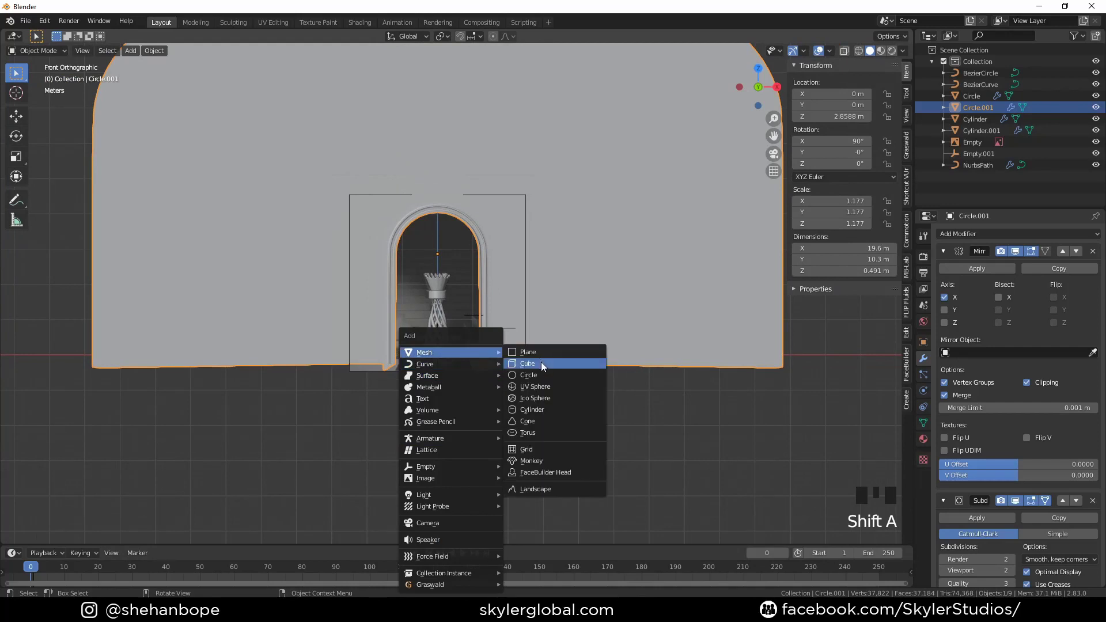
{"action": "left_click", "coordinate": [541, 361]}
{"action": "scroll", "coordinate": [479, 443], "scroll_direction": "up", "scroll_amount": 1}
{"action": "key", "text": "g"}
{"action": "left_click", "coordinate": [574, 406]}
{"action": "scroll", "coordinate": [570, 405], "scroll_direction": "down", "scroll_amount": 3}
{"action": "middle_click_drag", "start_coordinate": [574, 406], "coordinate": [599, 403]}
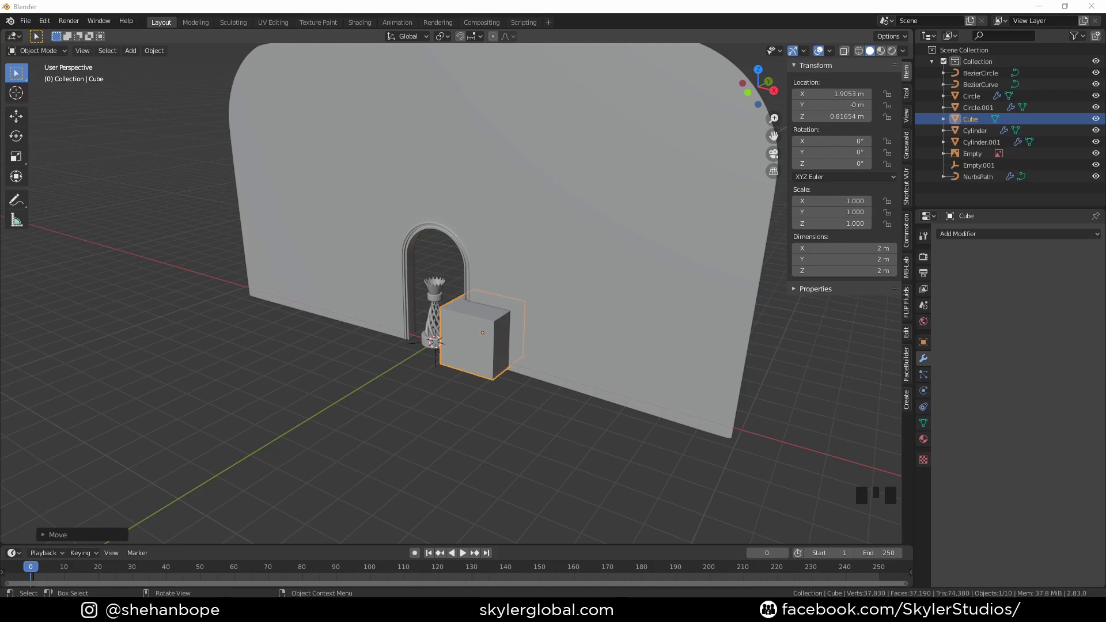
Bevel the cube's upper edge nearest the chess piece by about 1.74 m with 4 segments
{"action": "middle_click_drag", "start_coordinate": [518, 380], "coordinate": [536, 397]}
{"action": "scroll", "coordinate": [496, 396], "scroll_direction": "up", "scroll_amount": 3}
{"action": "key", "text": "Tab"}
{"action": "key", "text": "ctrl+b"}
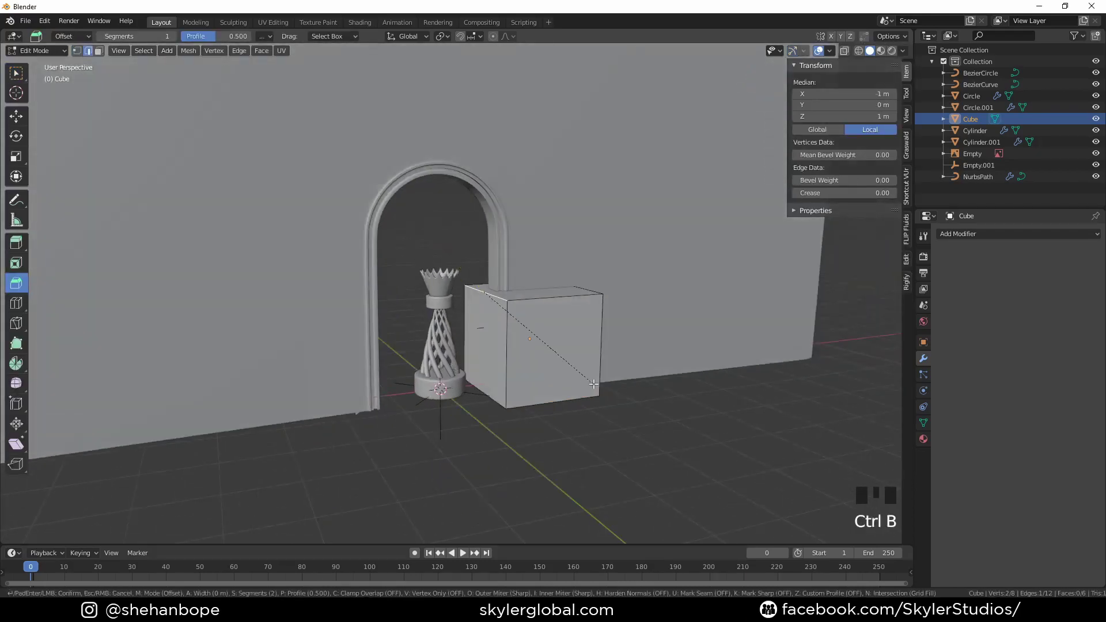
{"action": "left_click", "coordinate": [693, 404]}
{"action": "middle_click_drag", "start_coordinate": [693, 403], "coordinate": [583, 387], "text": "shift"}
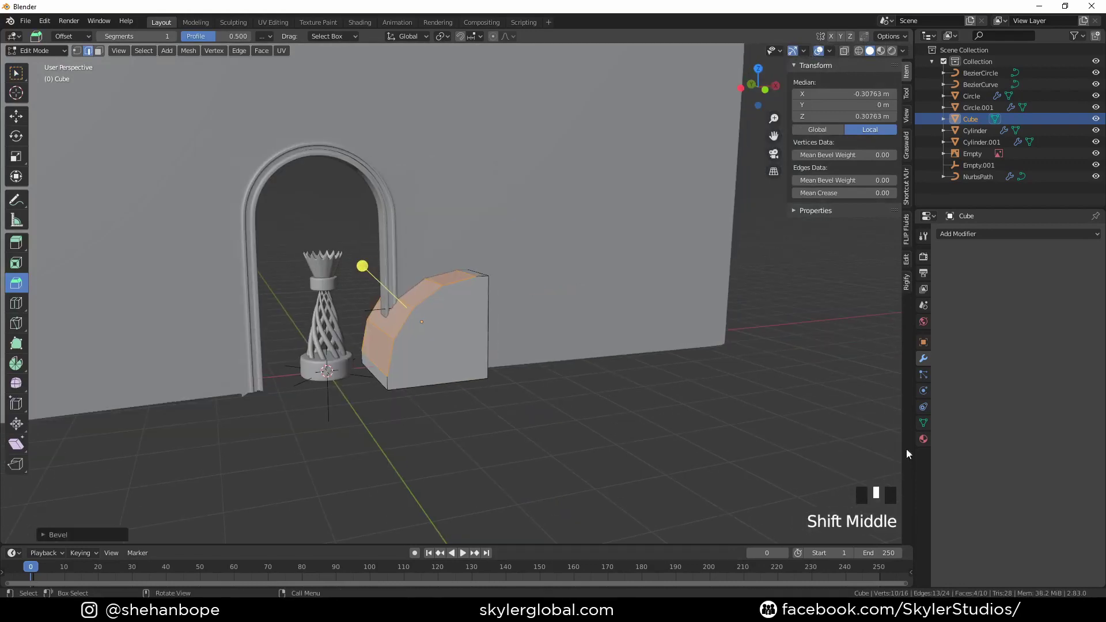
Give the cube's bevel a custom profile using the stepped preset
{"action": "left_click", "coordinate": [57, 534]}
{"action": "left_click", "coordinate": [61, 526]}
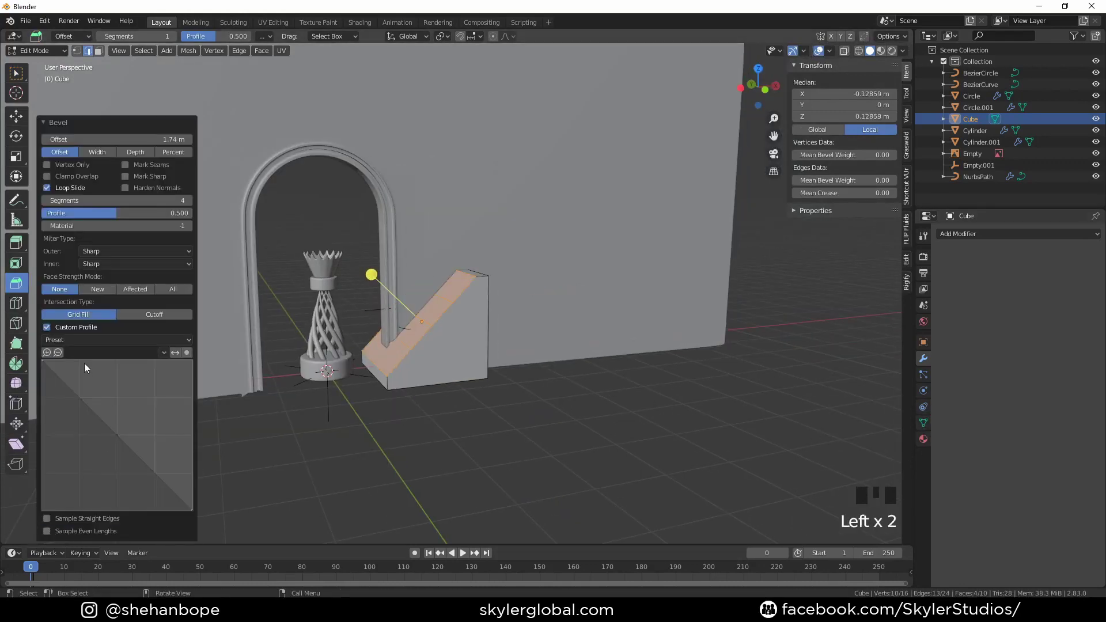
{"action": "left_click", "coordinate": [66, 397]}
{"action": "scroll", "coordinate": [474, 412], "scroll_direction": "up", "scroll_amount": 2}
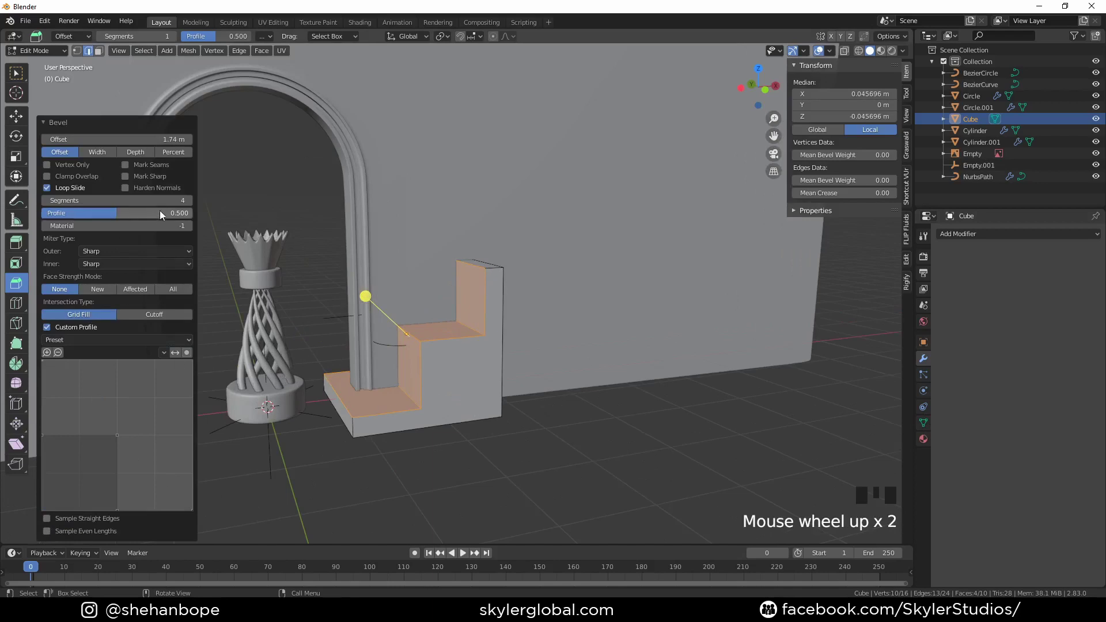
Increase the bevel to 12 segments, reapply the stepped preset, raise the segments further for an even staircase, and finish editing
{"action": "left_click", "coordinate": [188, 200]}
{"action": "left_click", "coordinate": [188, 201]}
{"action": "left_click", "coordinate": [188, 200]}
{"action": "left_click", "coordinate": [188, 201]}
{"action": "left_click", "coordinate": [188, 200]}
{"action": "left_click", "coordinate": [188, 201]}
{"action": "left_click", "coordinate": [188, 201]}
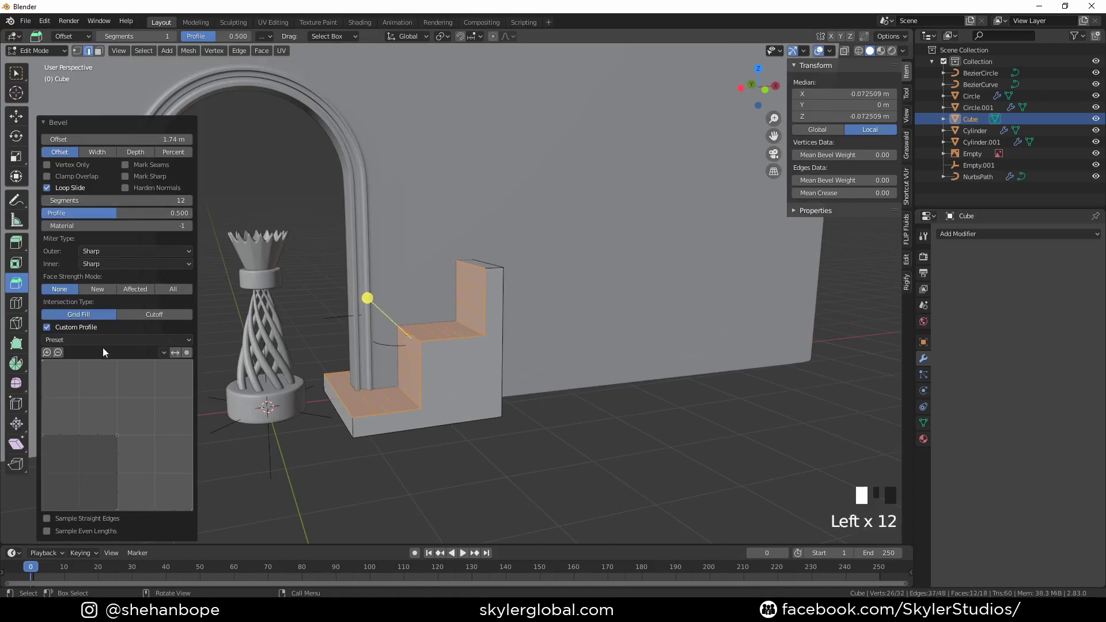
{"action": "left_click", "coordinate": [103, 397]}
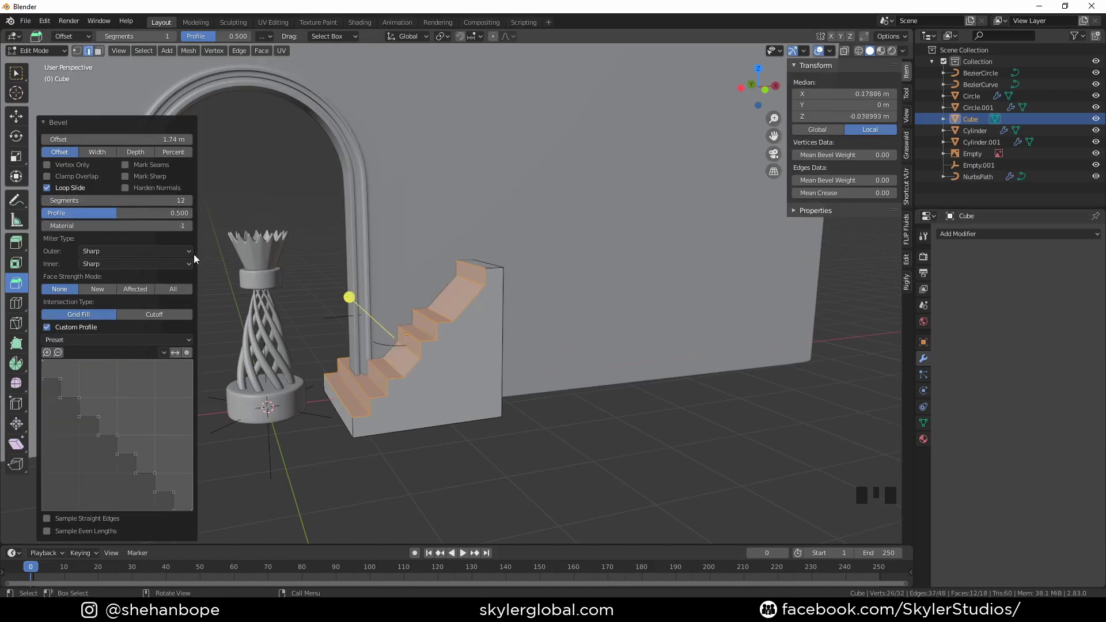
{"action": "left_click", "coordinate": [189, 202]}
{"action": "key", "text": "Tab"}
{"action": "scroll", "coordinate": [380, 368], "scroll_direction": "down", "scroll_amount": 3}
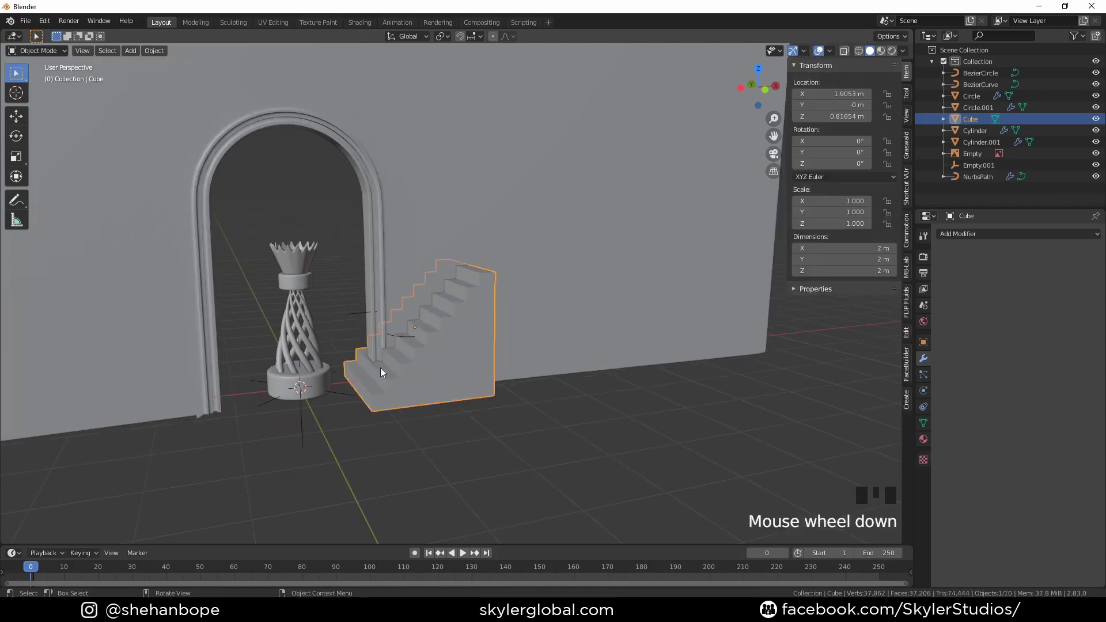
Scale the staircase to 2.635 along Y and place it behind the arched wall at about Y 3 m
{"action": "key", "text": "g"}
{"action": "key", "text": "y"}
{"action": "left_click", "coordinate": [446, 395]}
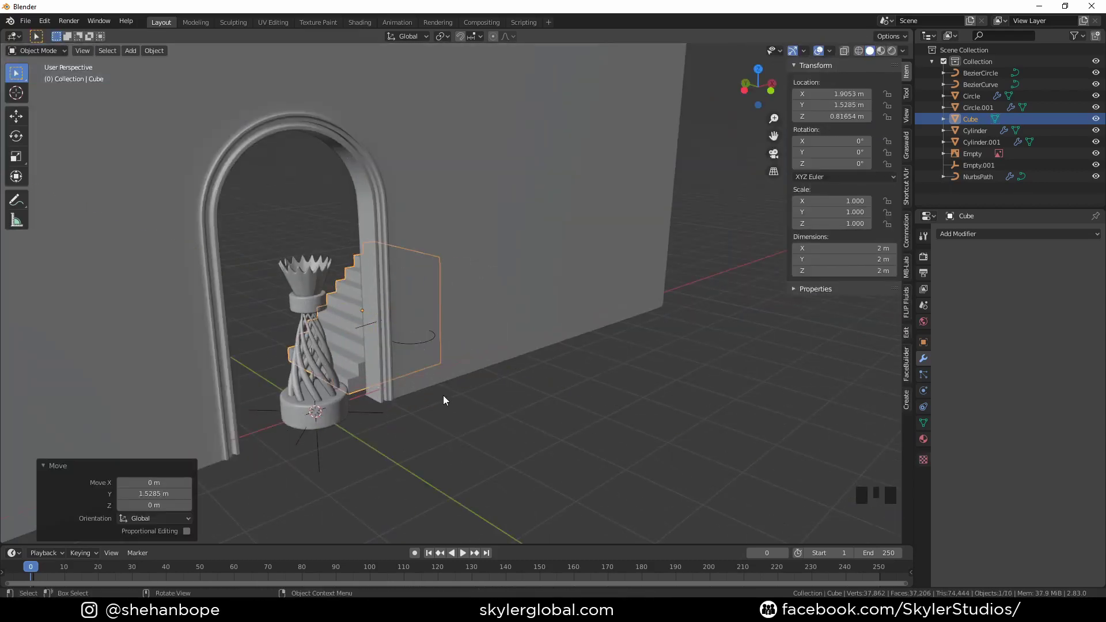
{"action": "key", "text": "s"}
{"action": "key", "text": "y"}
{"action": "left_click", "coordinate": [579, 452]}
{"action": "left_click", "coordinate": [588, 454]}
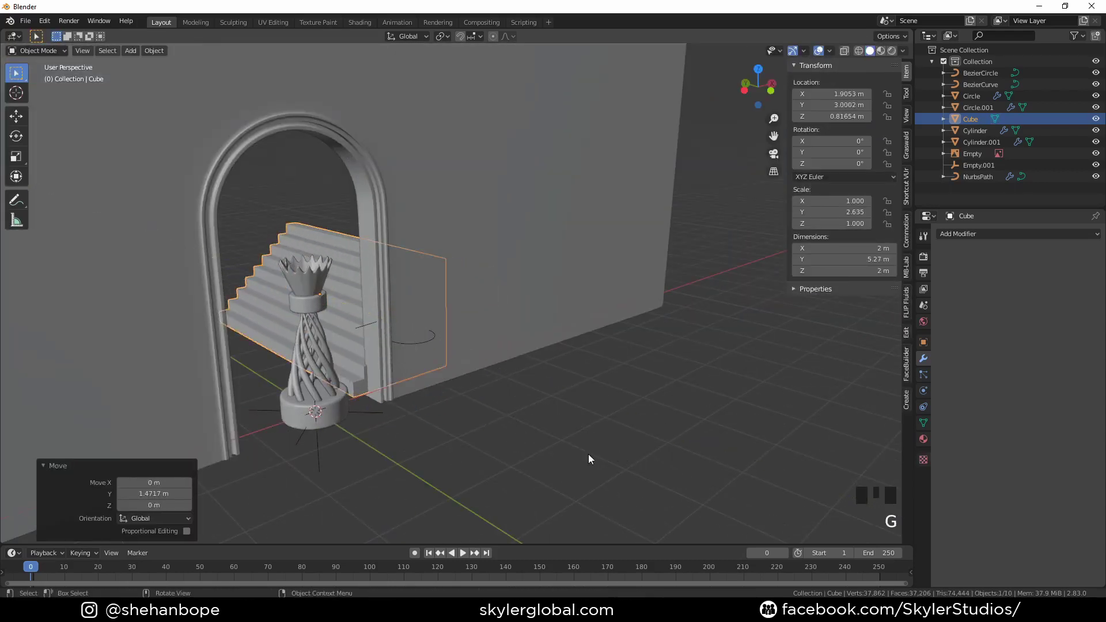
Add a camera aligned to the front view and move it to about X 0.36 m, Z 1.77 m
{"action": "key", "text": "KP_1"}
{"action": "key", "text": "g"}
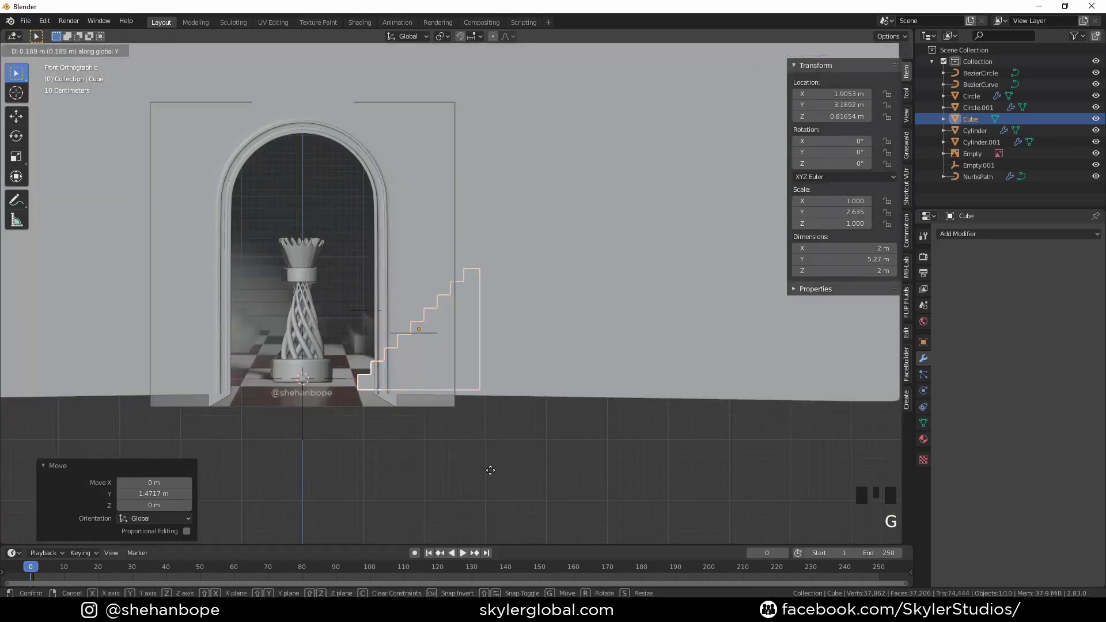
{"action": "right_click", "coordinate": [447, 434]}
{"action": "key", "text": "shift+a"}
{"action": "left_click", "coordinate": [434, 523]}
{"action": "scroll", "coordinate": [389, 406], "scroll_direction": "down", "scroll_amount": 2}
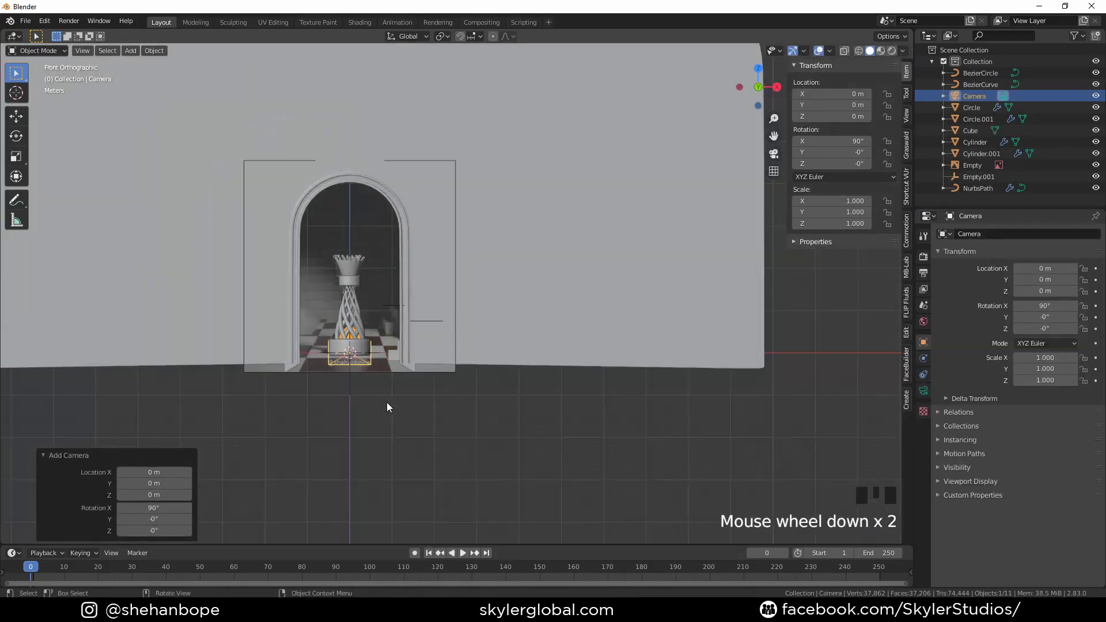
{"action": "key", "text": "ctrl+alt+KP_0"}
{"action": "key", "text": "g"}
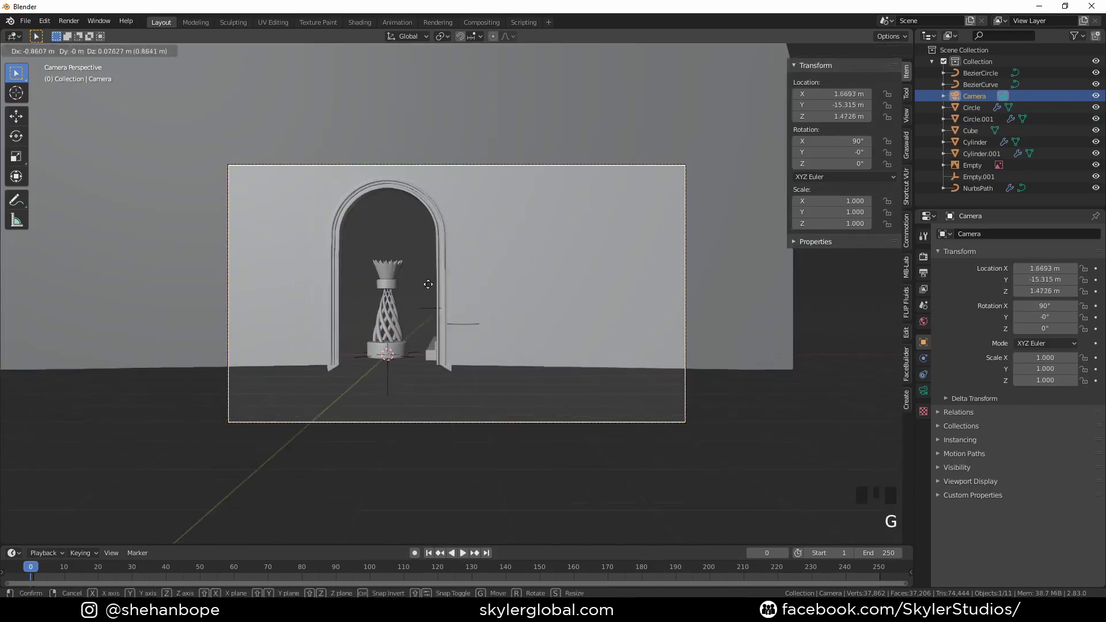
{"action": "left_click", "coordinate": [311, 262]}
{"action": "middle_click_drag", "start_coordinate": [311, 262], "coordinate": [479, 383], "text": "shift"}
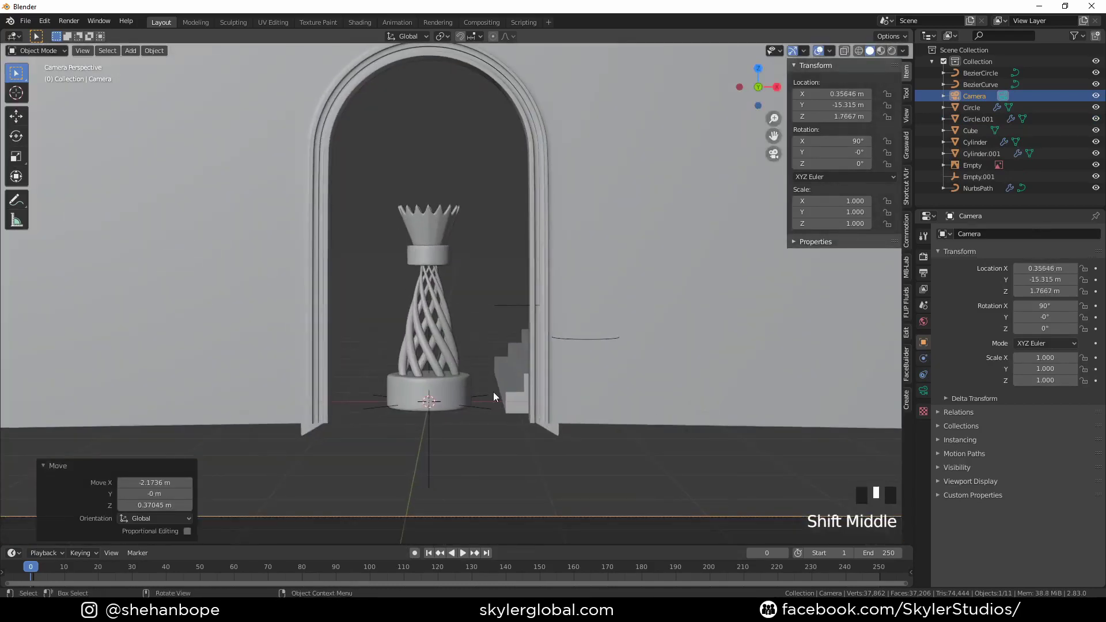
{"action": "left_click", "coordinate": [508, 357]}
{"action": "key", "text": "g"}
{"action": "left_click", "coordinate": [571, 393]}
{"action": "scroll", "coordinate": [531, 376], "scroll_direction": "down", "scroll_amount": 4}
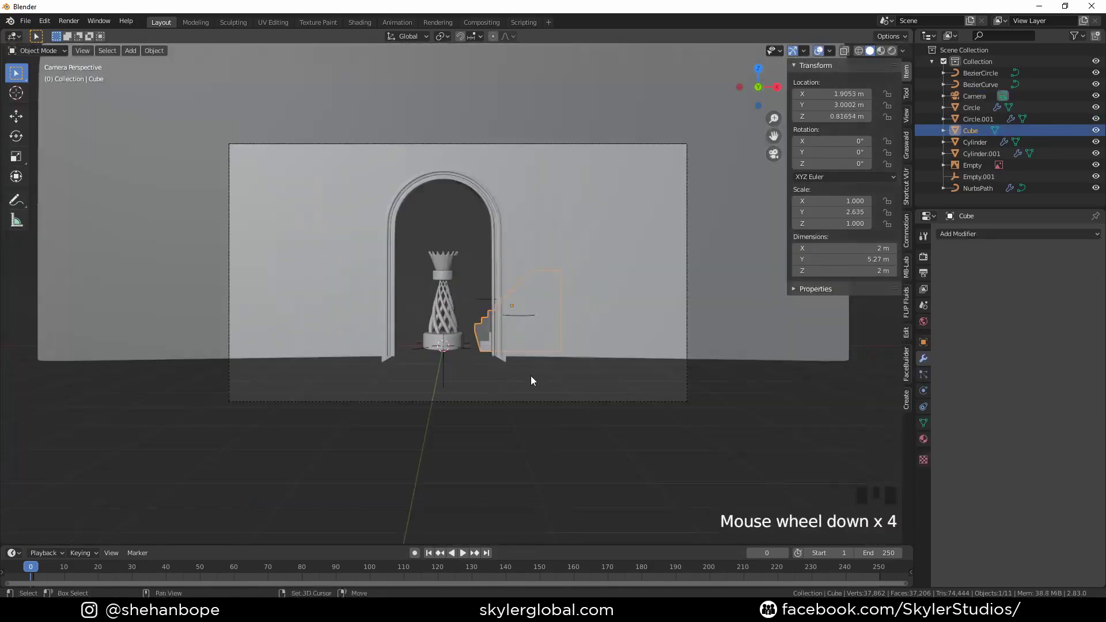
Add a plane at the origin as the floor and scale it up until it extends well beyond the wall
{"action": "key", "text": "shift+a"}
{"action": "left_click", "coordinate": [636, 204]}
{"action": "key", "text": "s"}
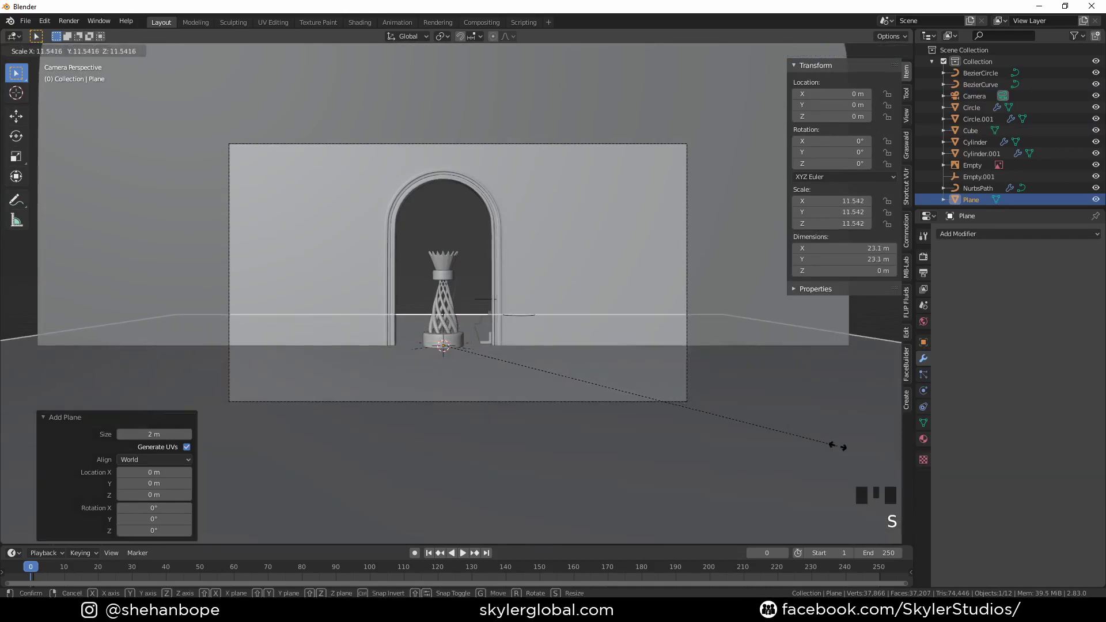
{"action": "left_click", "coordinate": [900, 467]}
{"action": "scroll", "coordinate": [720, 420], "scroll_direction": "up", "scroll_amount": 2}
{"action": "key", "text": "s"}
{"action": "left_click", "coordinate": [719, 408]}
Raise the staircase behind the arched wall to about Z 0.98 m
{"action": "left_click", "coordinate": [497, 349]}
{"action": "key", "text": "g"}
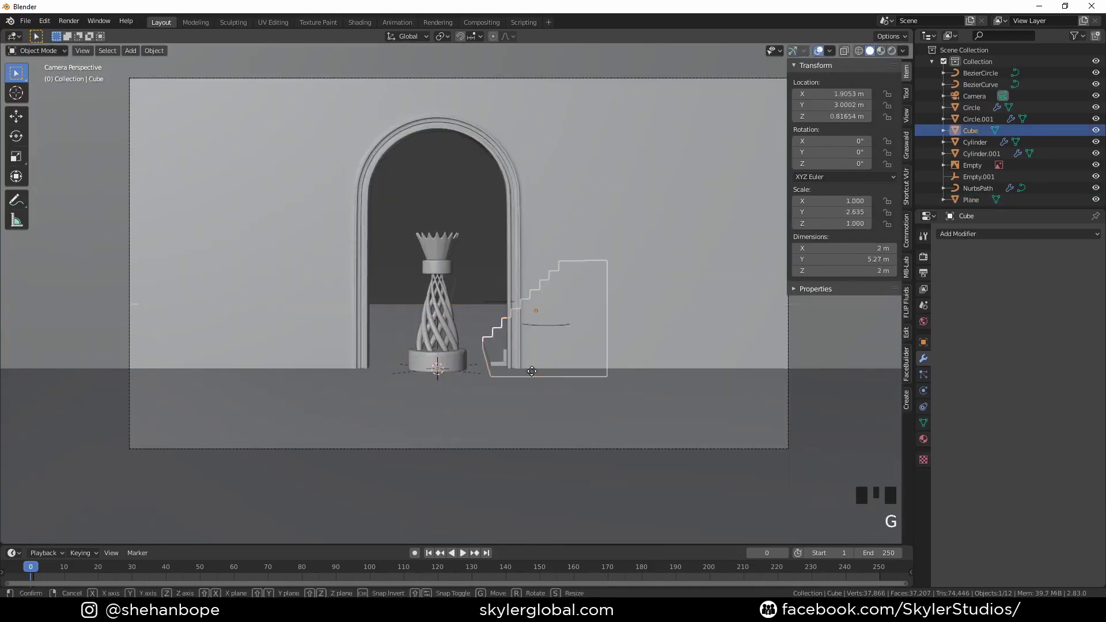
{"action": "key", "text": "z"}
{"action": "left_click", "coordinate": [536, 363]}
Stretch the staircase along Y to a scale of about 5.5 and move it back to about Y 7.81 m
{"action": "key", "text": "g"}
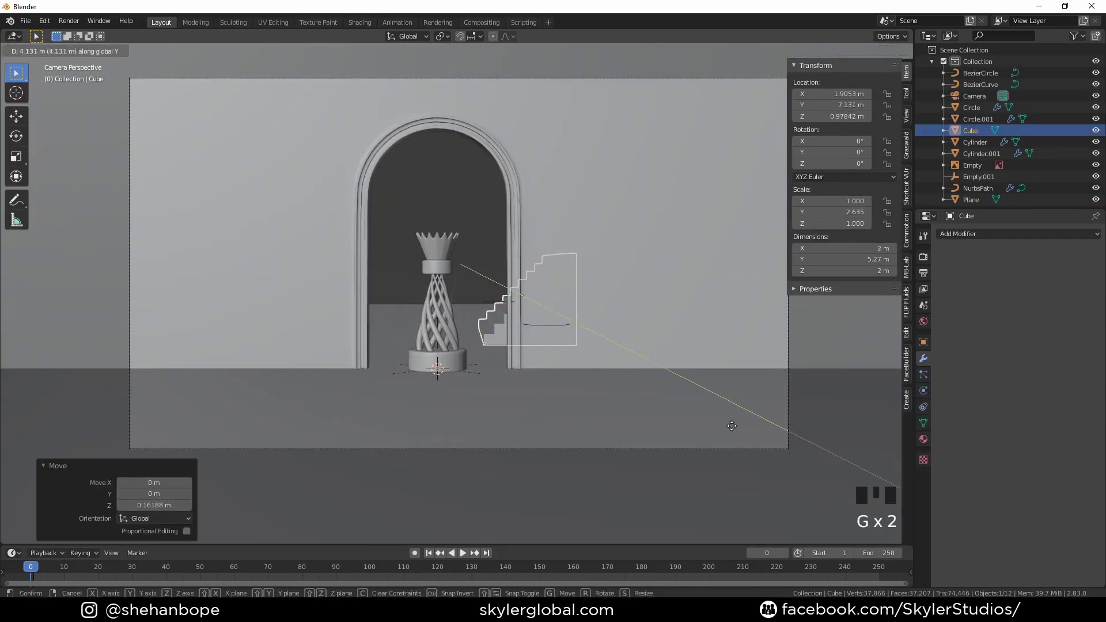
{"action": "key", "text": "s"}
{"action": "left_click", "coordinate": [609, 541]}
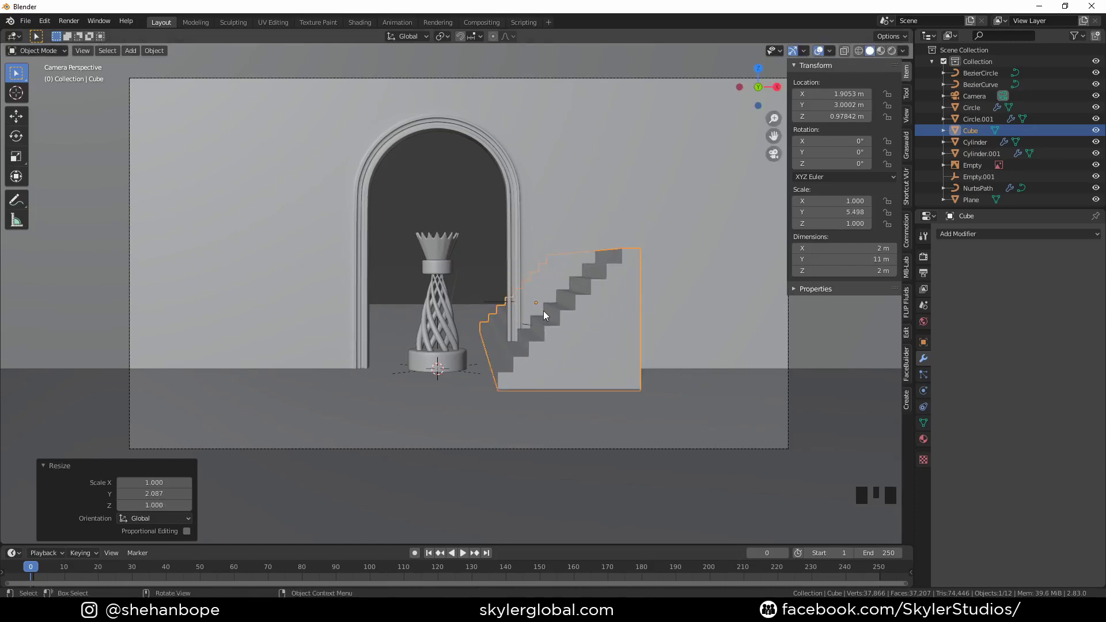
{"action": "key", "text": "g"}
{"action": "key", "text": "y"}
{"action": "left_click", "coordinate": [568, 364]}
Duplicate the staircase, mirror the copy with an X scale of -1, and move it to about X -2.23 m
{"action": "key", "text": "shift+d"}
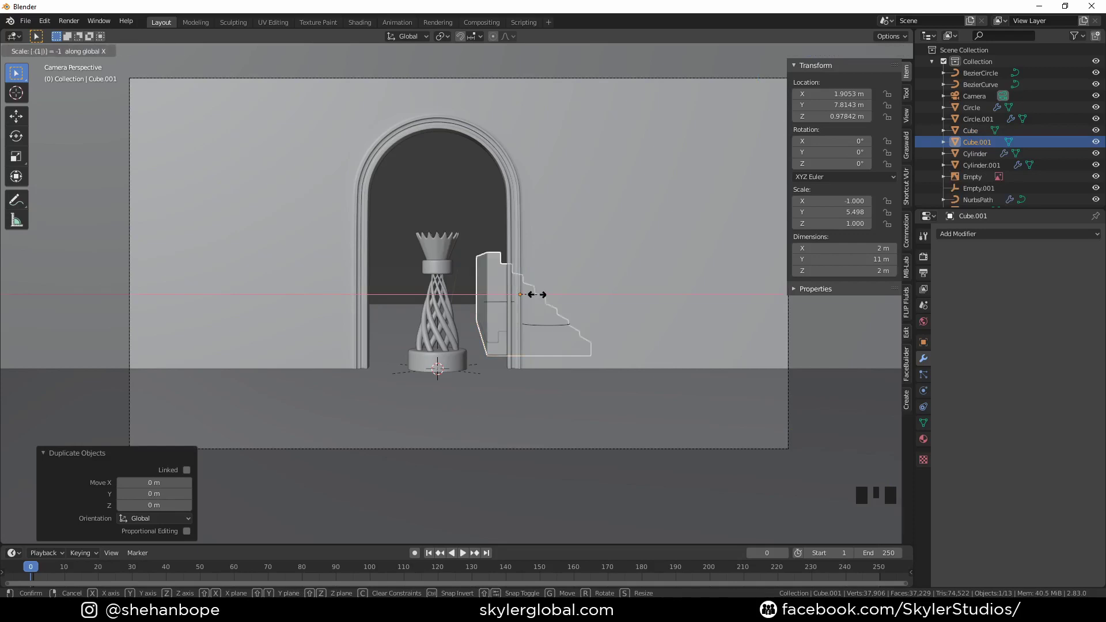
{"action": "left_click", "coordinate": [535, 295]}
{"action": "key", "text": "g"}
{"action": "key", "text": "x"}
{"action": "left_click", "coordinate": [372, 319]}
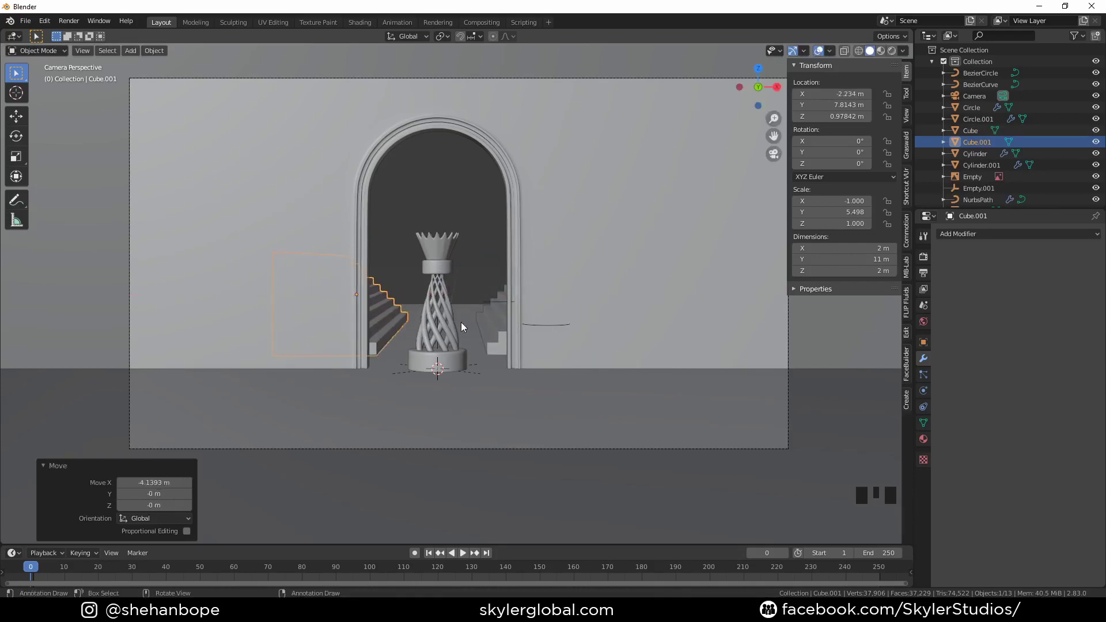
Duplicate the mirrored staircase in place and rotate the copy -90° about Z
{"action": "key", "text": "shift+d"}
{"action": "type", "text": "rz90"}
{"action": "right_click", "coordinate": [462, 321]}
{"action": "type", "text": "r"}
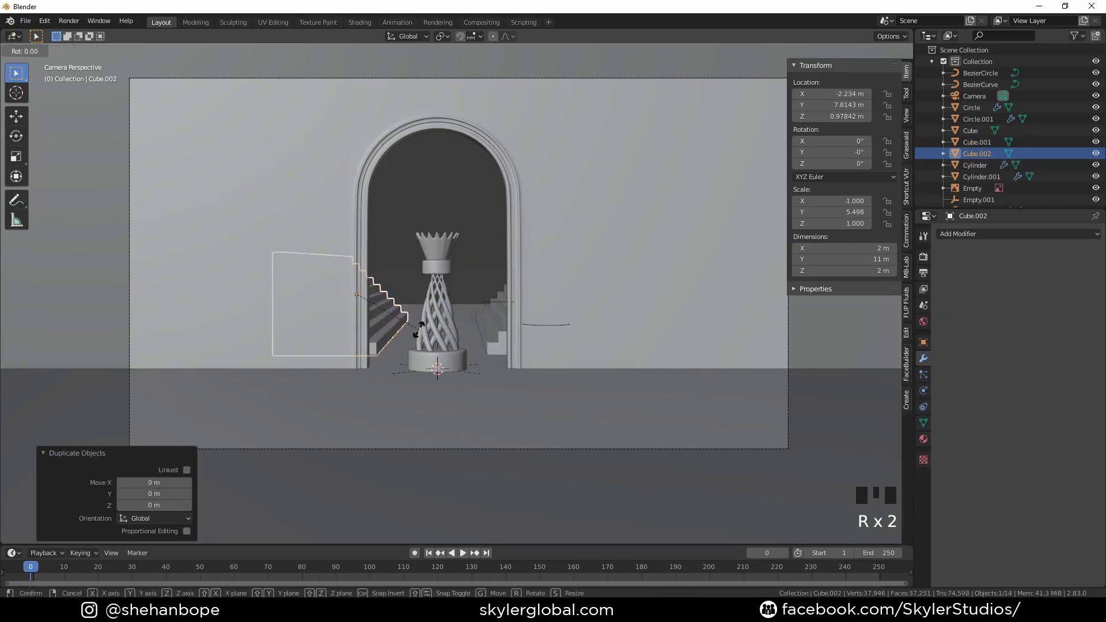
{"action": "type", "text": "z-90"}
{"action": "key", "text": "Return"}
Scale the rotated staircase to about 1.546 along Z and move it back to about Y 13.96 m
{"action": "key", "text": "s"}
{"action": "key", "text": "z"}
{"action": "left_click", "coordinate": [600, 365]}
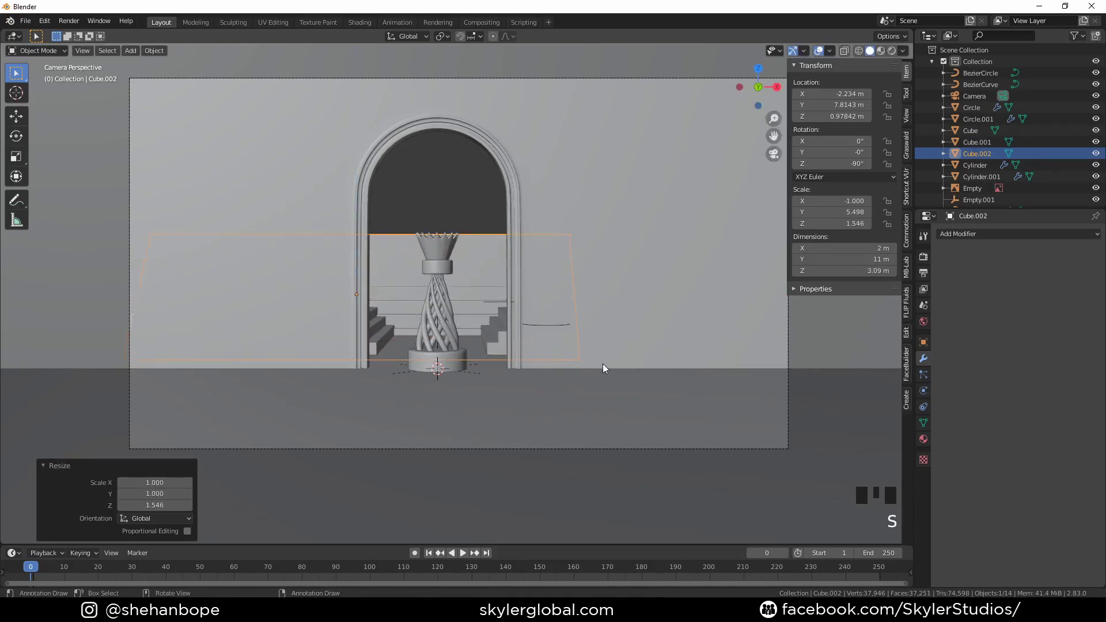
{"action": "key", "text": "g"}
{"action": "key", "text": "y"}
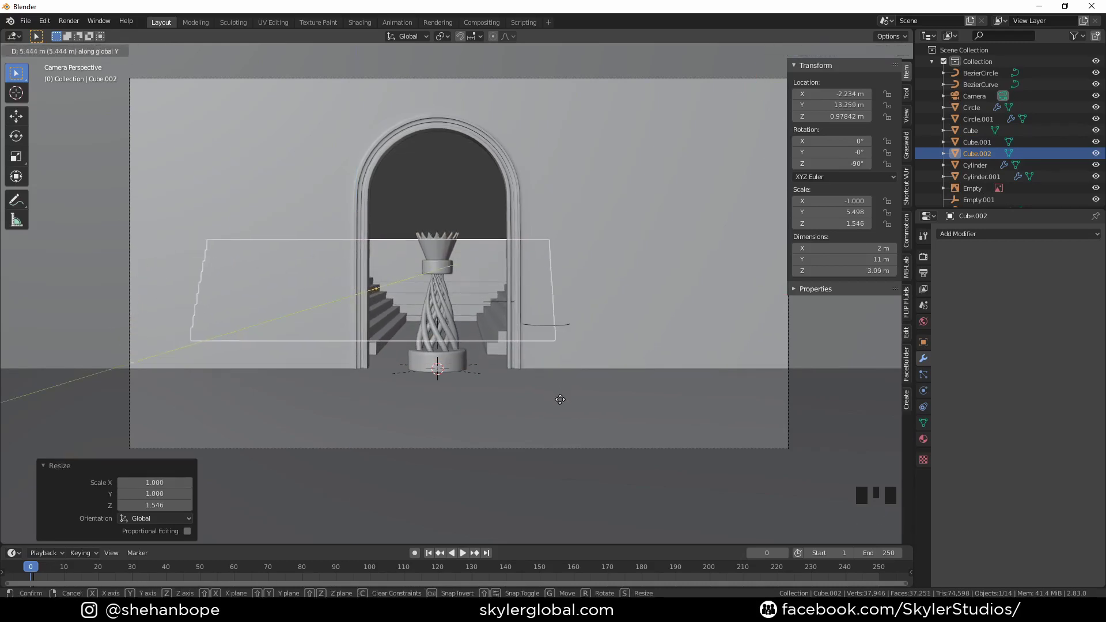
{"action": "left_click", "coordinate": [562, 403]}
Centre the back staircase behind the arch at about X 0.05 m and raise it to about Z 1.48 m
{"action": "key", "text": "g"}
{"action": "key", "text": "x"}
{"action": "key", "text": "Escape"}
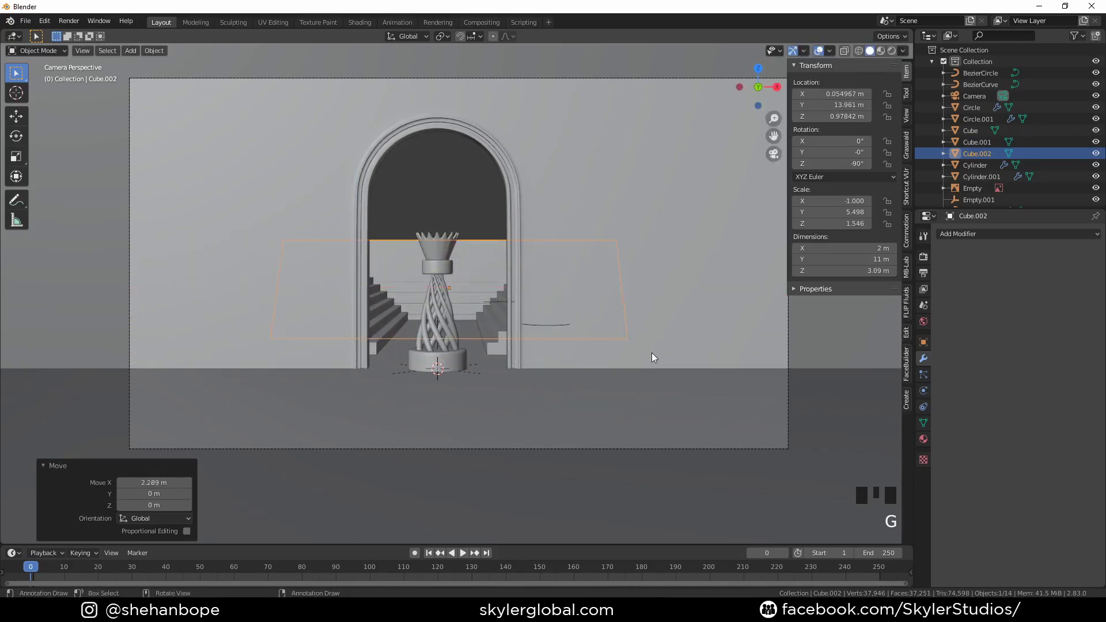
{"action": "key", "text": "g"}
{"action": "key", "text": "z"}
{"action": "left_click", "coordinate": [593, 340]}
Duplicate the back staircase and raise the copy by about 3.07 m to stack it above the first
{"action": "key", "text": "shift+d"}
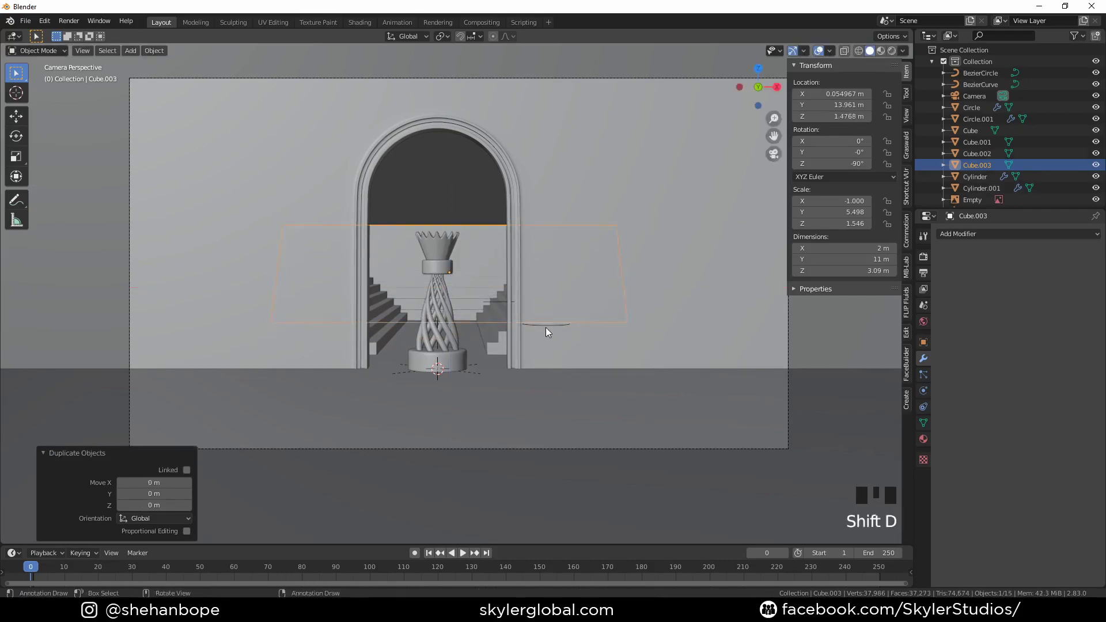
{"action": "key", "text": "Escape"}
{"action": "key", "text": "g"}
{"action": "key", "text": "z"}
{"action": "left_click", "coordinate": [578, 237]}
Move the upper back staircase to about Y 15.94 m so it continues the lower flight, and return to the camera view
{"action": "scroll", "coordinate": [675, 275], "scroll_direction": "down", "scroll_amount": 7}
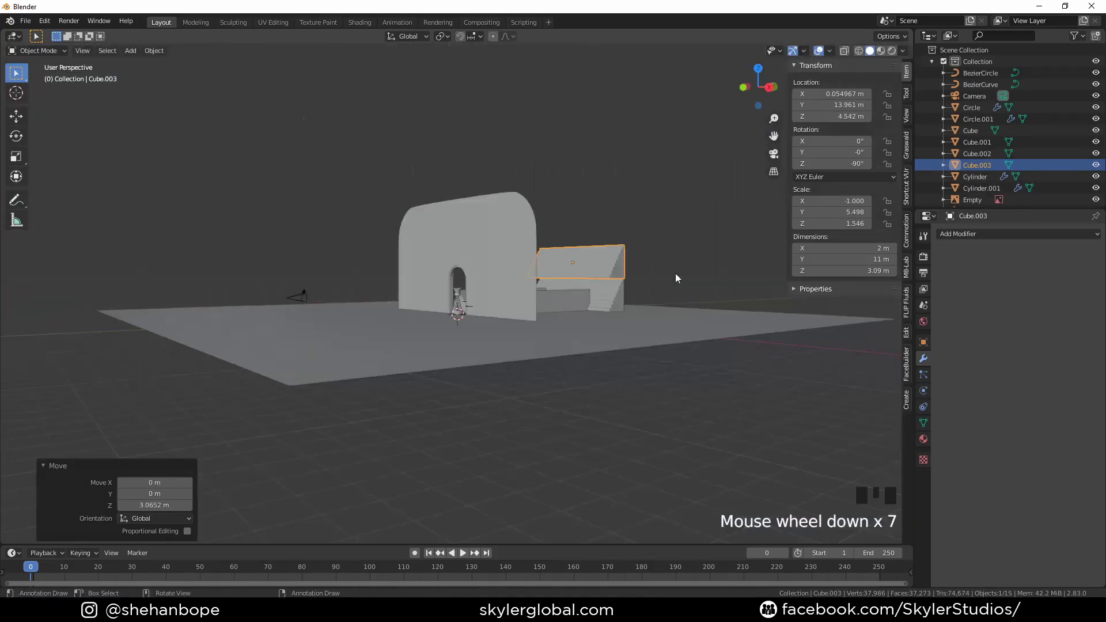
{"action": "middle_click_drag", "start_coordinate": [675, 276], "coordinate": [649, 281]}
{"action": "scroll", "coordinate": [657, 300], "scroll_direction": "up", "scroll_amount": 5}
{"action": "key", "text": "g"}
{"action": "key", "text": "y"}
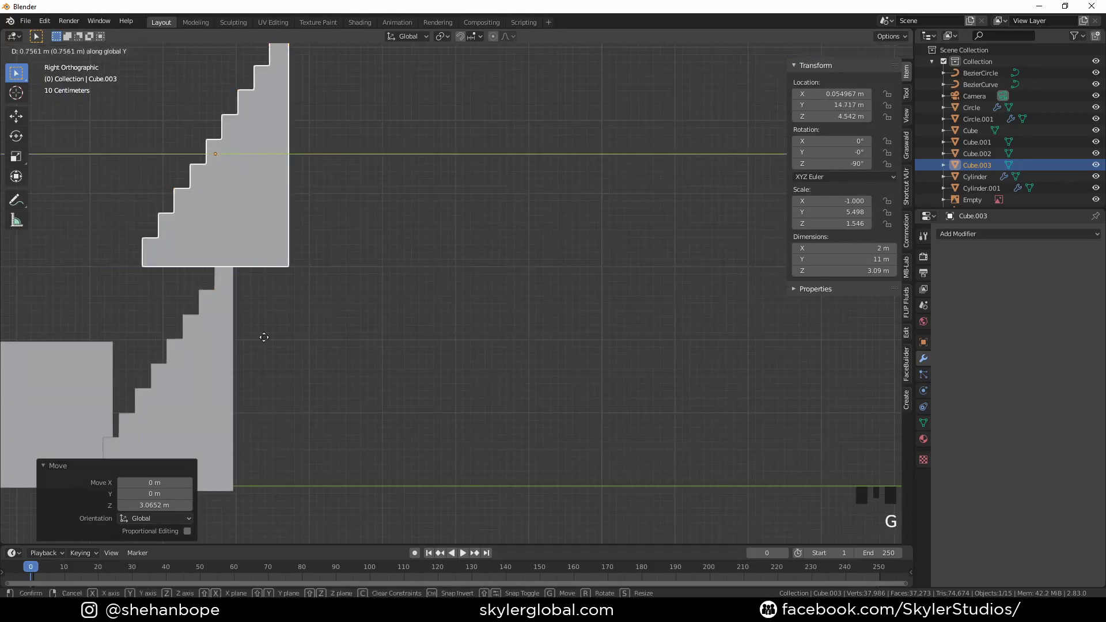
{"action": "left_click", "coordinate": [322, 346]}
{"action": "key", "text": "KP_1"}
{"action": "scroll", "coordinate": [323, 337], "scroll_direction": "down", "scroll_amount": 1}
{"action": "left_click", "coordinate": [602, 462]}
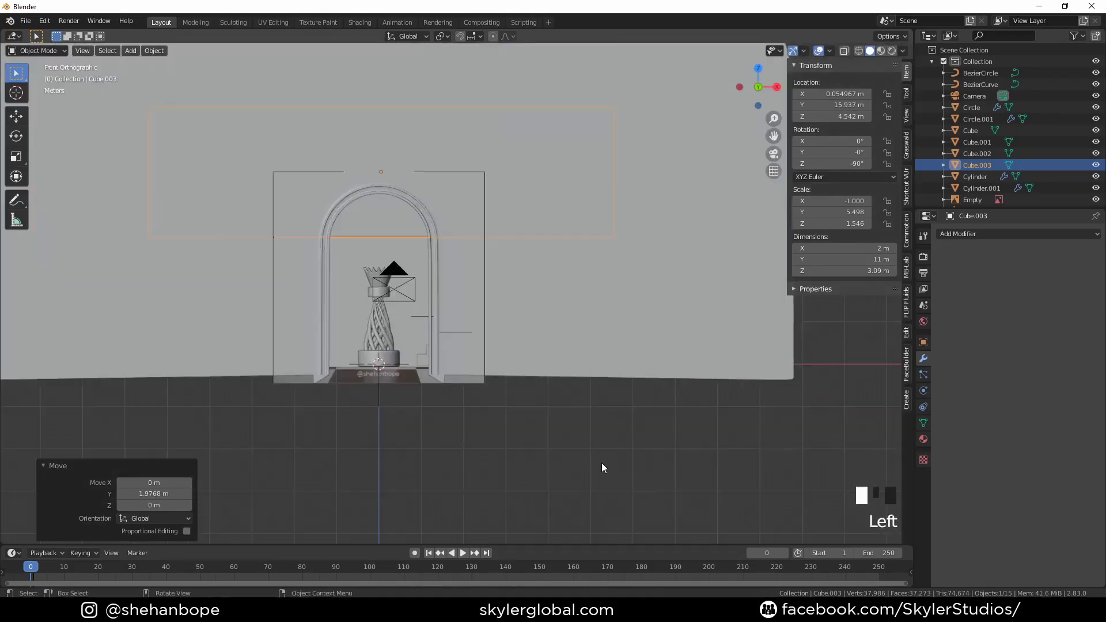
{"action": "scroll", "coordinate": [545, 415], "scroll_direction": "up", "scroll_amount": 3}
{"action": "key", "text": "KP_0"}
{"action": "scroll", "coordinate": [550, 442], "scroll_direction": "down", "scroll_amount": 1}
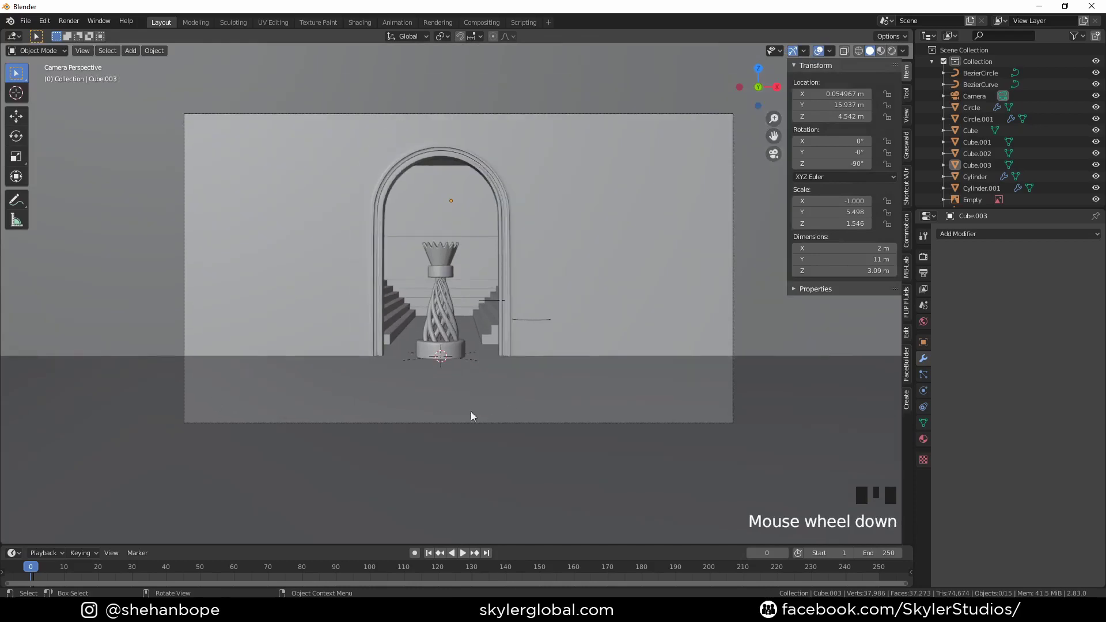
Switch to the Shading workspace in camera view and create a new material for the upper back staircase
{"action": "left_click", "coordinate": [359, 23]}
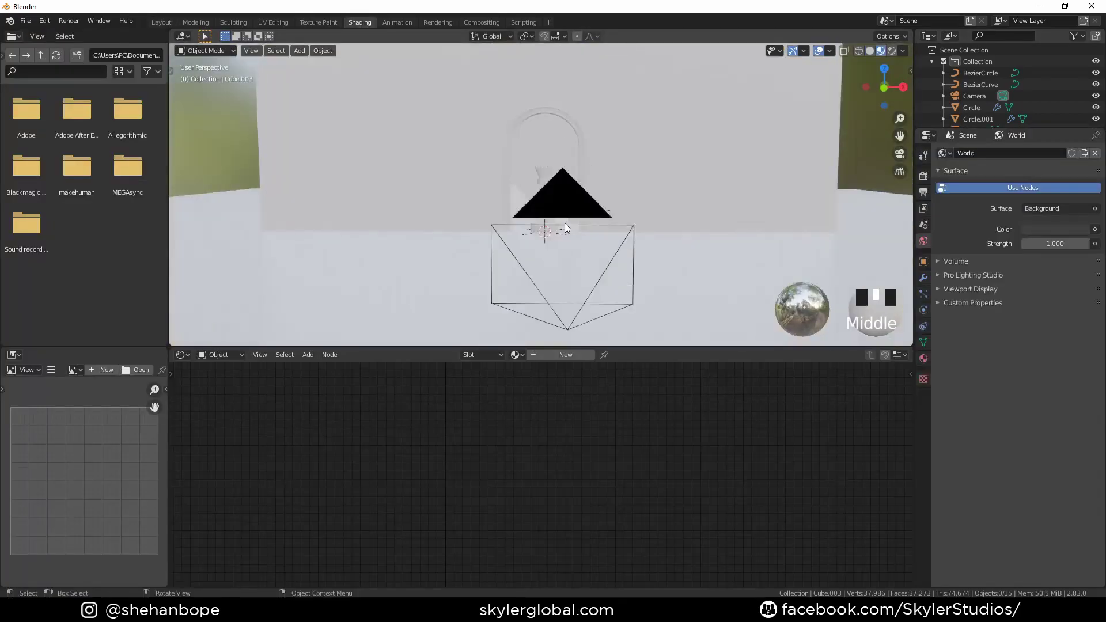
{"action": "key", "text": "KP_0"}
{"action": "middle_click_drag", "start_coordinate": [509, 216], "coordinate": [527, 229], "text": "shift"}
{"action": "left_click", "coordinate": [566, 355]}
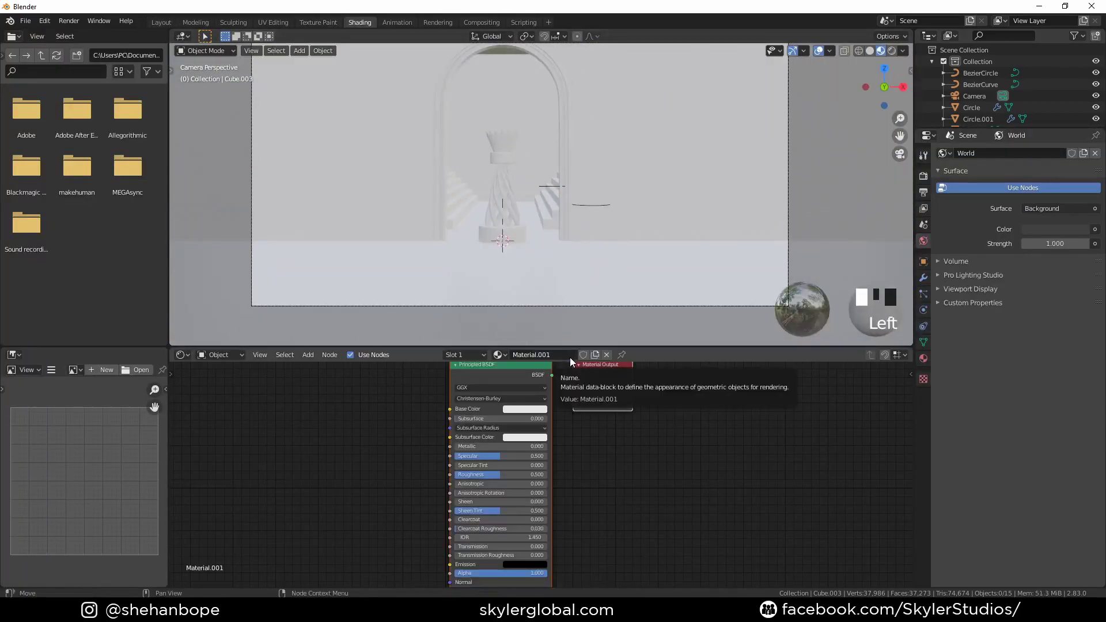
{"action": "scroll", "coordinate": [517, 170], "scroll_direction": "down", "scroll_amount": 2}
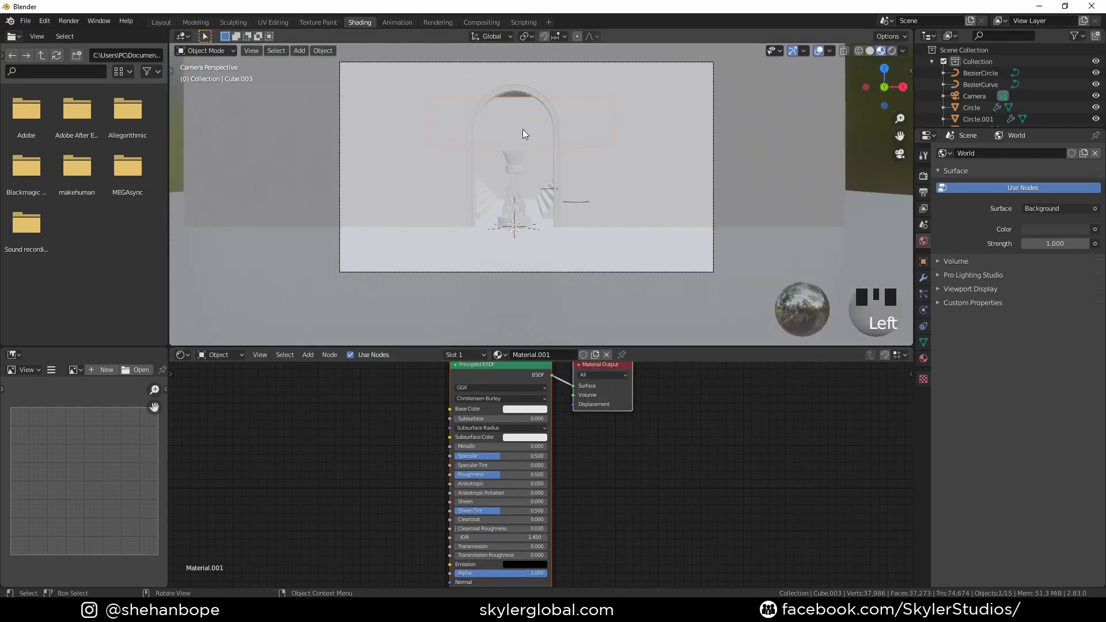
Duplicate the upper back staircase in side view, place the copy as the next higher flight, and return to the camera view
{"action": "scroll", "coordinate": [565, 138], "scroll_direction": "down", "scroll_amount": 2}
{"action": "key", "text": "KP_3"}
{"action": "middle_click_drag", "start_coordinate": [631, 151], "coordinate": [389, 271], "text": "shift"}
{"action": "scroll", "coordinate": [237, 277], "scroll_direction": "up", "scroll_amount": 3}
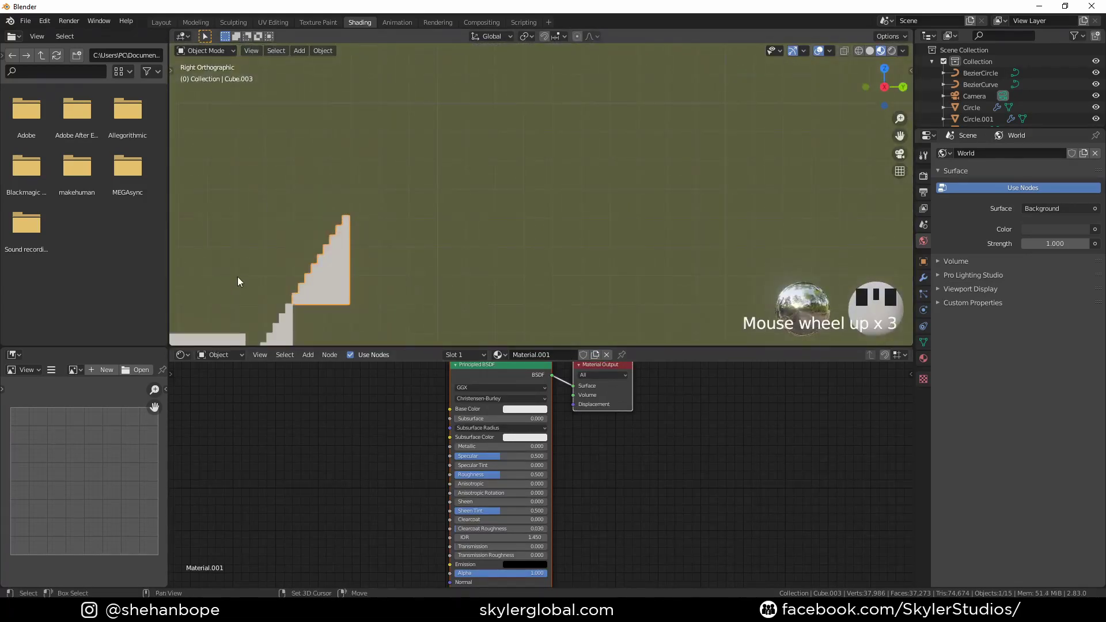
{"action": "key", "text": "shift+d"}
{"action": "left_click", "coordinate": [294, 187]}
{"action": "key", "text": "KP_0"}
{"action": "scroll", "coordinate": [427, 217], "scroll_direction": "up", "scroll_amount": 5}
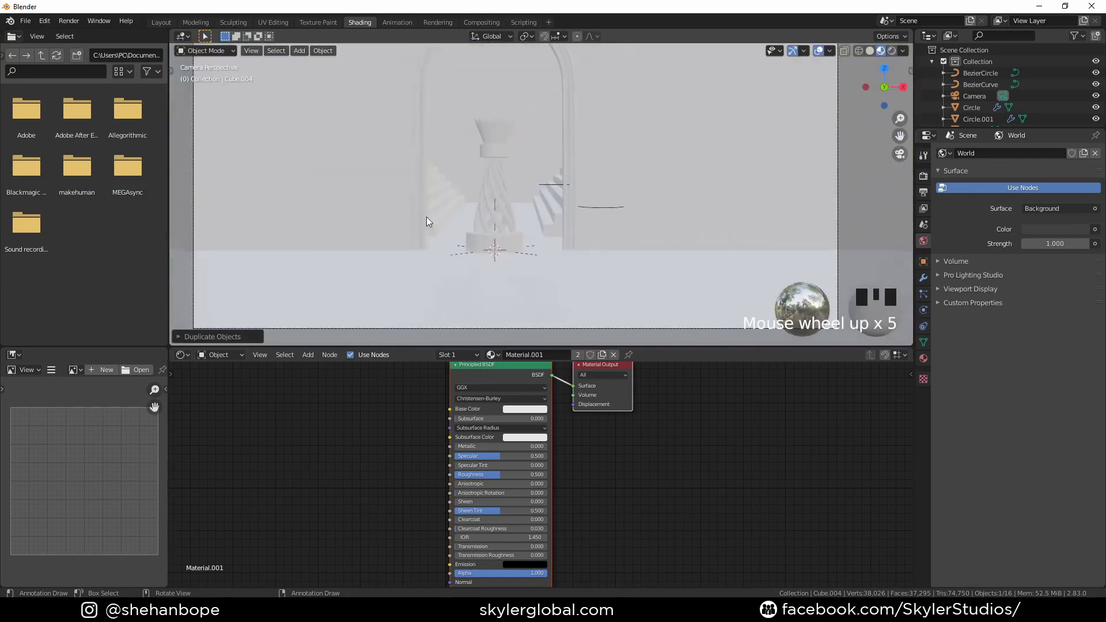
Give the arched wall a new material with a black base color and a roughness of about 0.936
{"action": "scroll", "coordinate": [482, 262], "scroll_direction": "down", "scroll_amount": 3}
{"action": "left_click", "coordinate": [482, 258]}
{"action": "left_click", "coordinate": [582, 356]}
{"action": "left_click", "coordinate": [531, 407]}
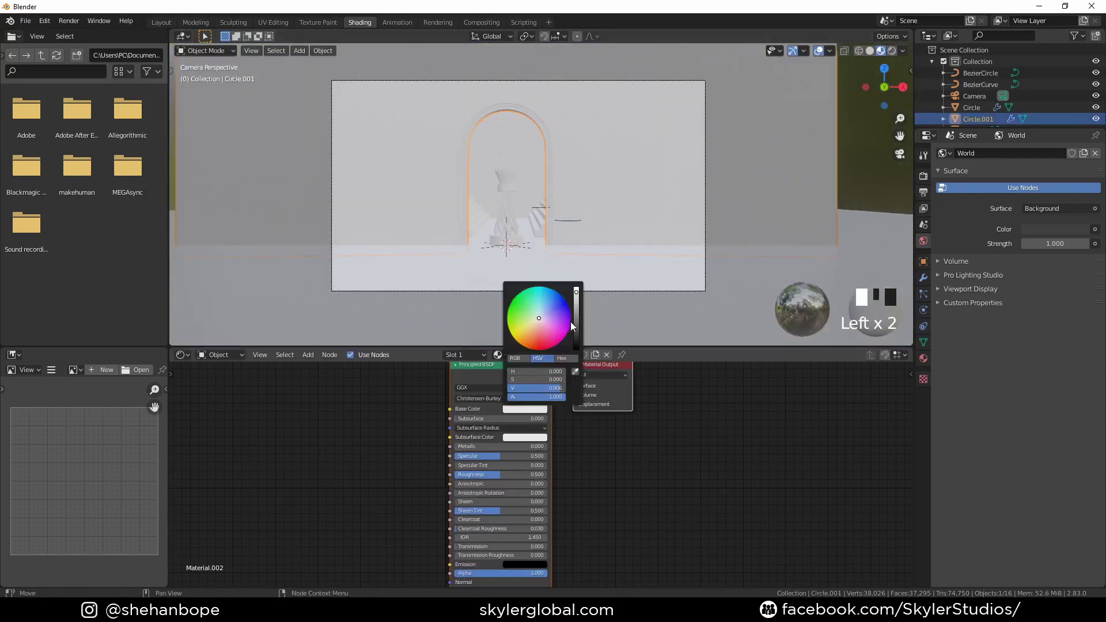
{"action": "left_click_drag", "start_coordinate": [573, 325], "coordinate": [570, 368]}
{"action": "scroll", "coordinate": [537, 468], "scroll_direction": "up", "scroll_amount": 4}
{"action": "left_click_drag", "start_coordinate": [491, 478], "coordinate": [539, 479]}
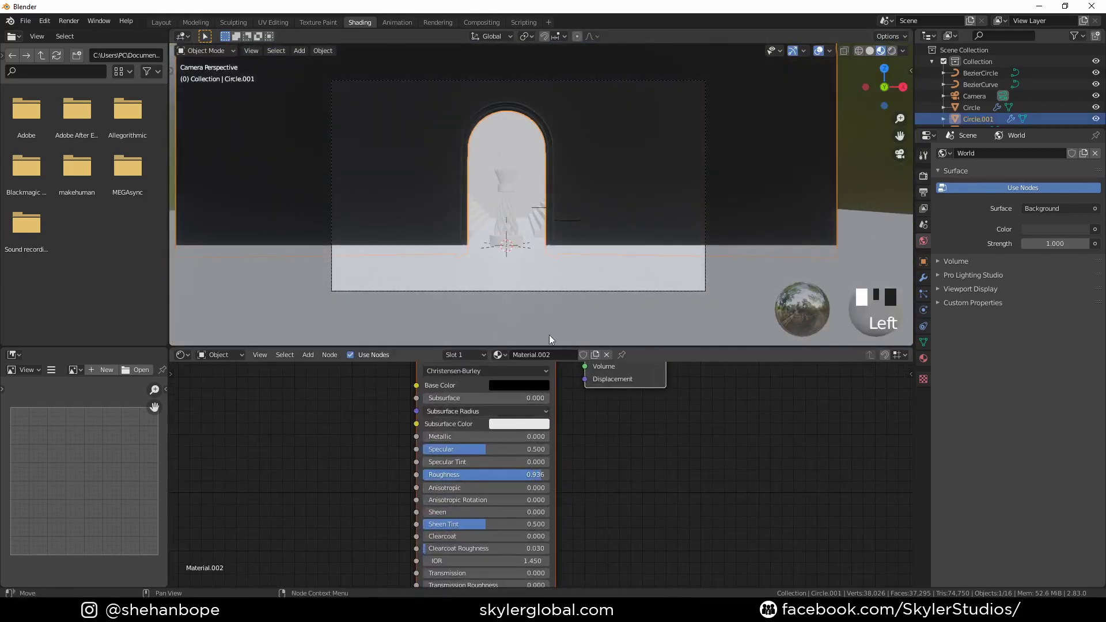
Convert the chess piece's twisted strands from a curve to a mesh and check the result in edit mode
{"action": "scroll", "coordinate": [607, 250], "scroll_direction": "up", "scroll_amount": 3}
{"action": "middle_click_drag", "start_coordinate": [607, 250], "coordinate": [534, 151], "text": "shift"}
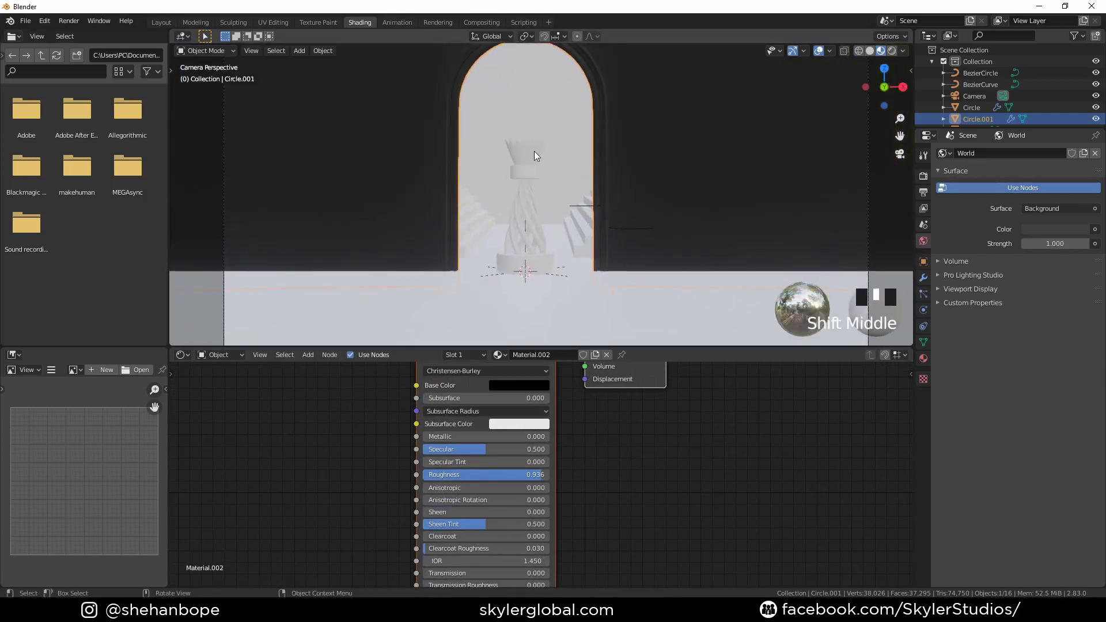
{"action": "left_click", "coordinate": [535, 151]}
{"action": "scroll", "coordinate": [530, 222], "scroll_direction": "up", "scroll_amount": 1}
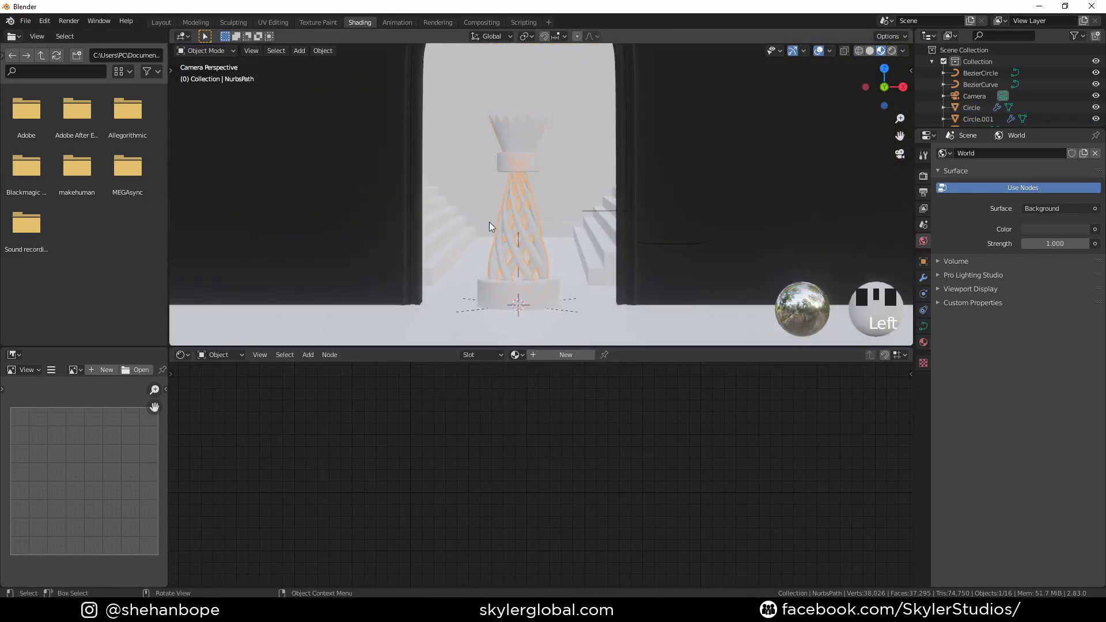
{"action": "key", "text": "F3"}
{"action": "key", "text": "Down"}
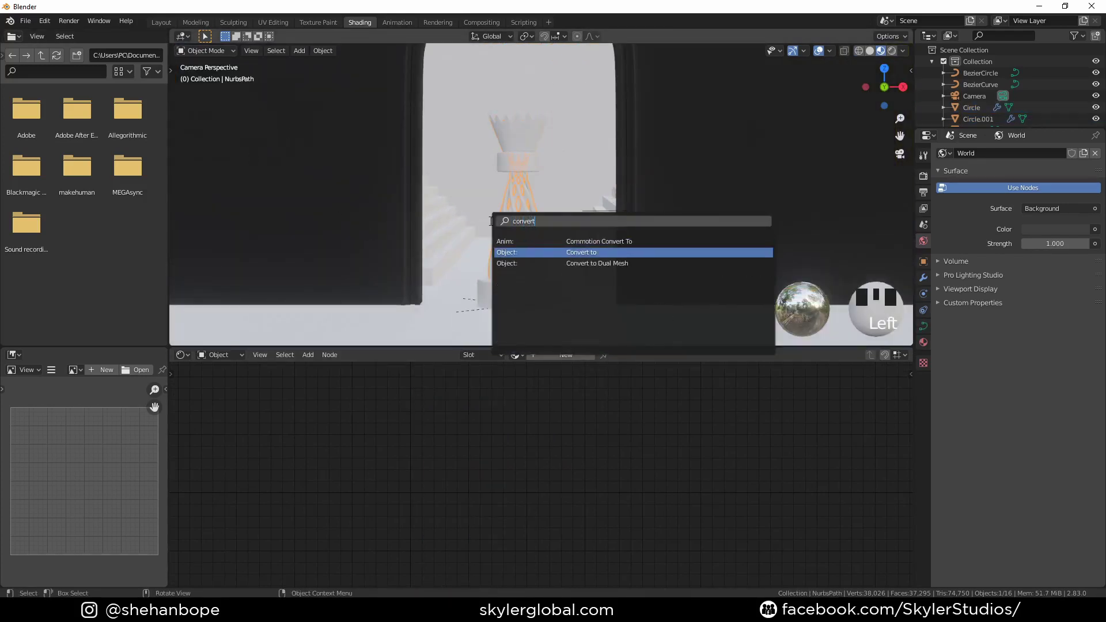
{"action": "key", "text": "Return"}
{"action": "left_click", "coordinate": [462, 237]}
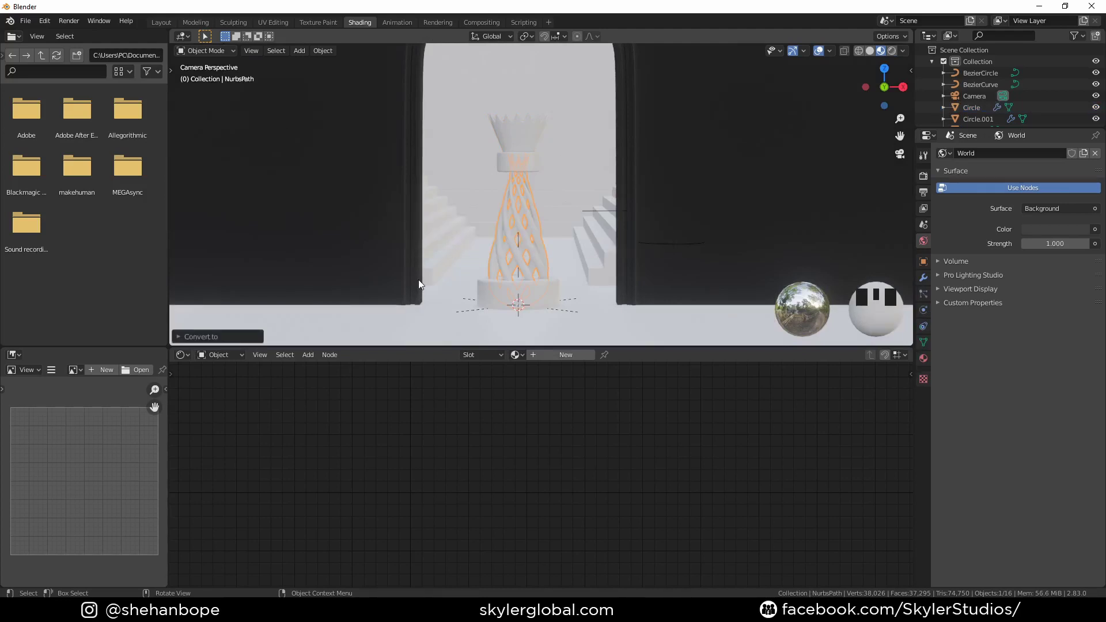
{"action": "key", "text": "Tab"}
{"action": "scroll", "coordinate": [482, 227], "scroll_direction": "up", "scroll_amount": 3}
{"action": "key", "text": "Tab"}
{"action": "scroll", "coordinate": [482, 226], "scroll_direction": "down", "scroll_amount": 4}
Apply the modifiers on the chess piece's collar, base and crown
{"action": "left_click", "coordinate": [533, 157]}
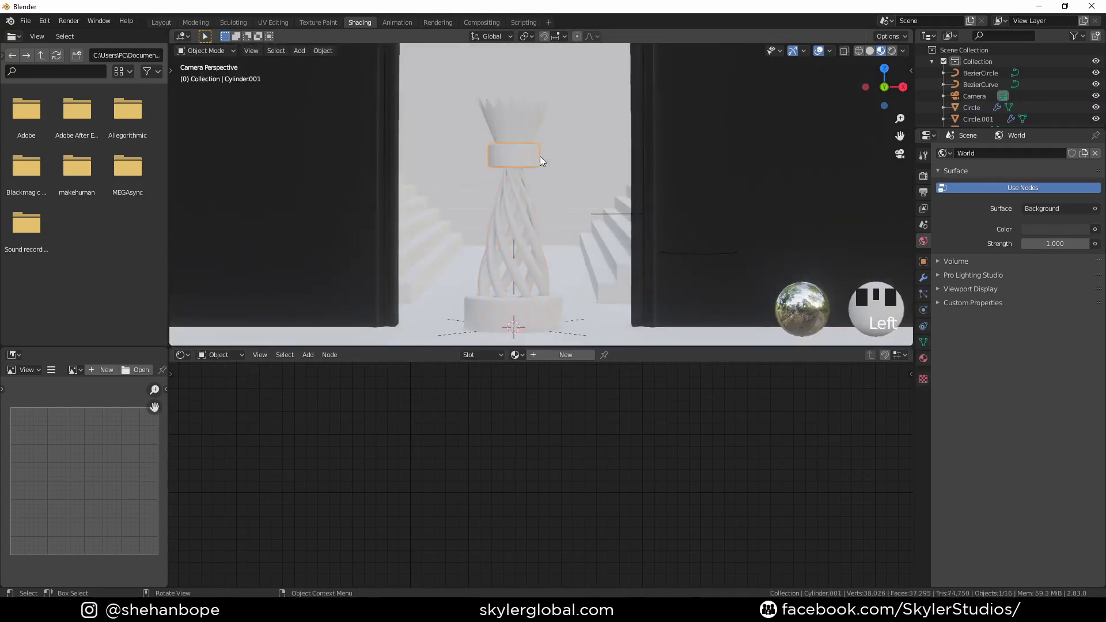
{"action": "left_click", "coordinate": [924, 278]}
{"action": "left_click", "coordinate": [976, 188]}
{"action": "left_click", "coordinate": [546, 314]}
{"action": "left_click", "coordinate": [977, 188]}
{"action": "scroll", "coordinate": [407, 251], "scroll_direction": "up", "scroll_amount": 2}
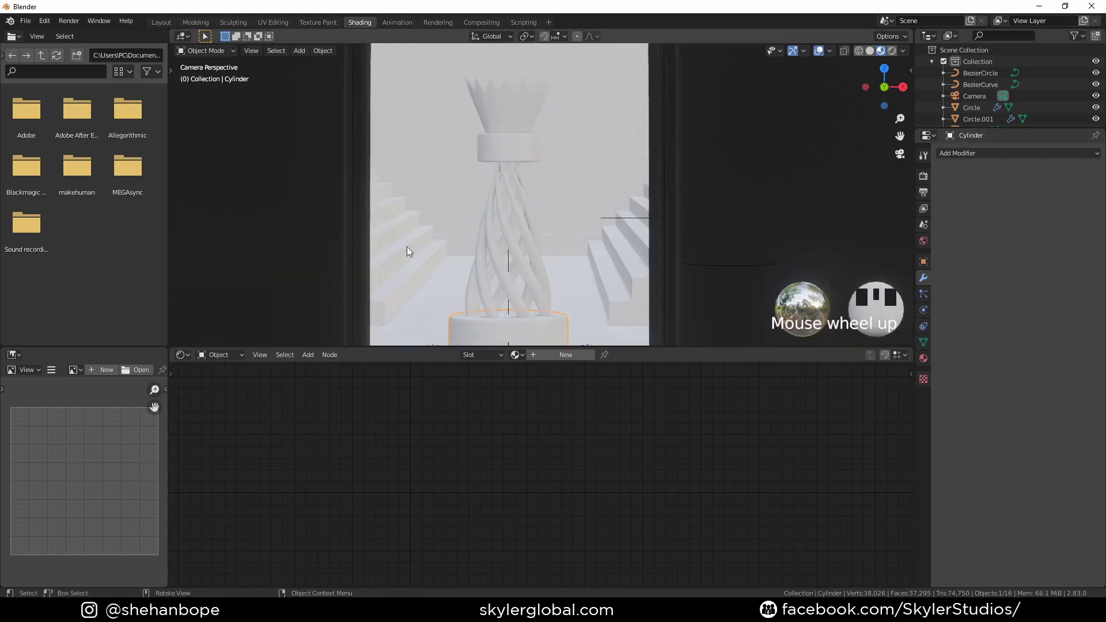
{"action": "left_click", "coordinate": [526, 118]}
{"action": "left_click", "coordinate": [977, 188]}
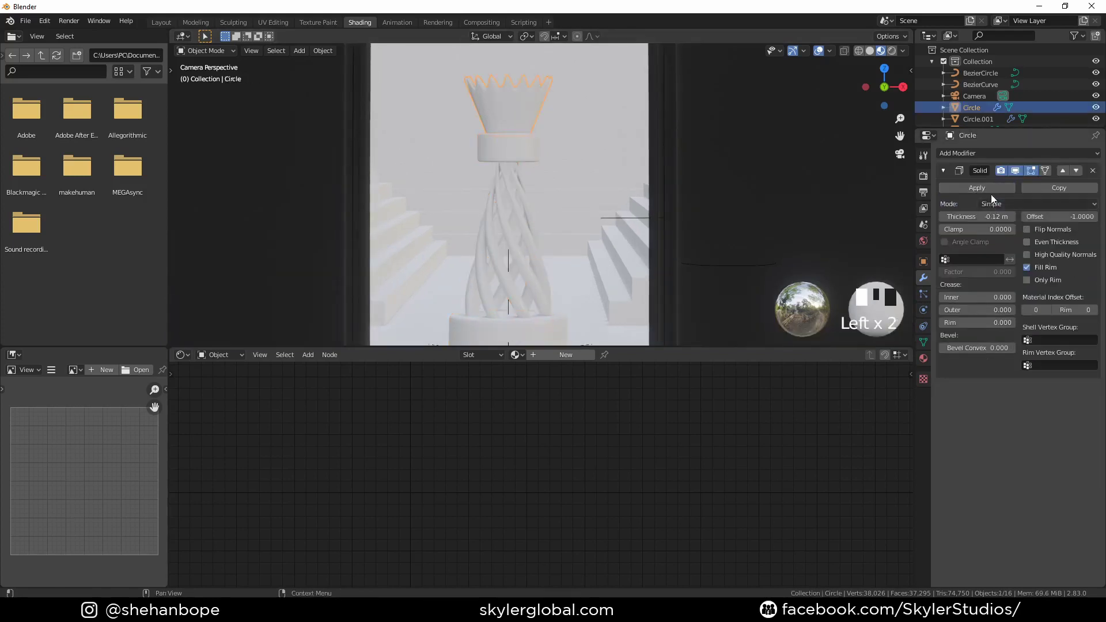
{"action": "left_click", "coordinate": [977, 188]}
Join the crown, collar, twisted strands and base into one chess piece object
{"action": "left_click", "coordinate": [513, 138]}
{"action": "scroll", "coordinate": [522, 222], "scroll_direction": "down", "scroll_amount": 2}
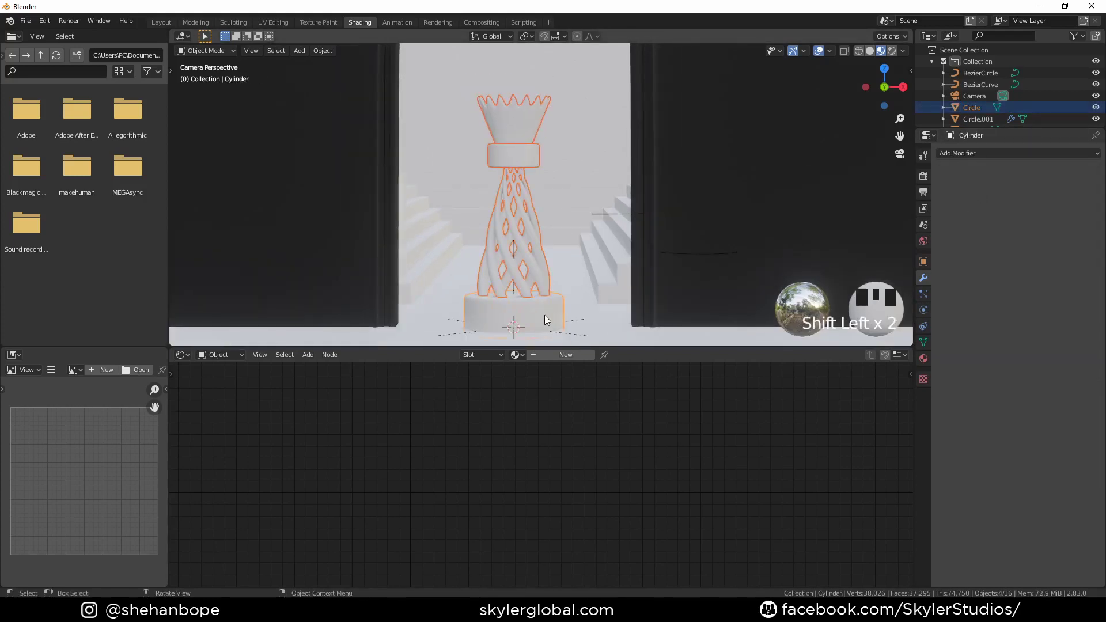
{"action": "key", "text": "ctrl+j"}
Give the joined chess piece a new material with a roughness of 0.150
{"action": "left_click", "coordinate": [566, 354]}
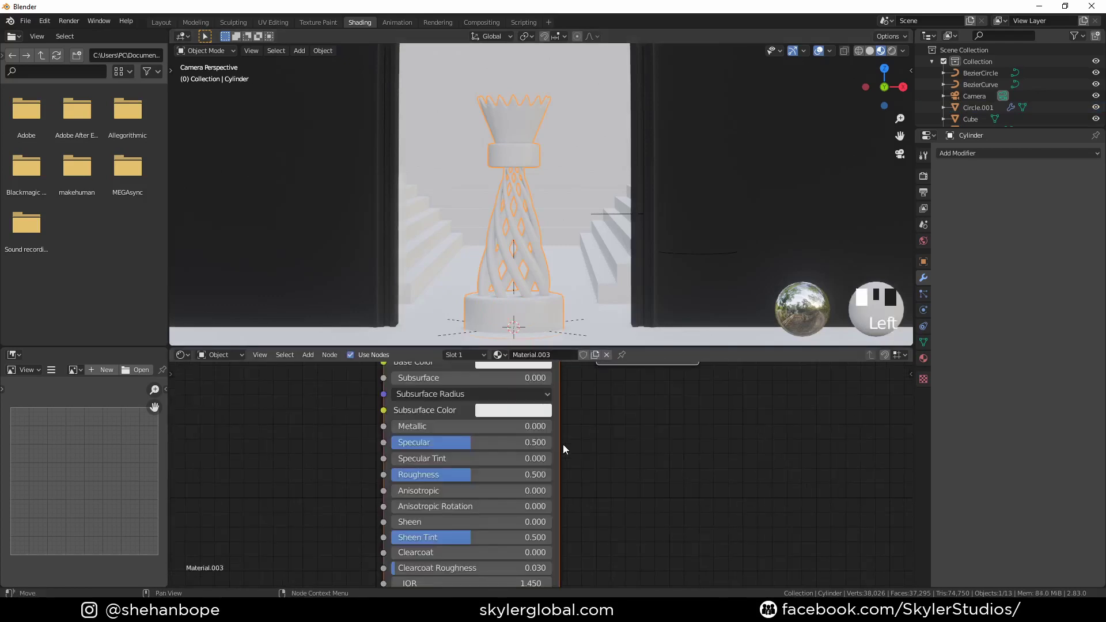
{"action": "scroll", "coordinate": [538, 475], "scroll_direction": "down", "scroll_amount": 2}
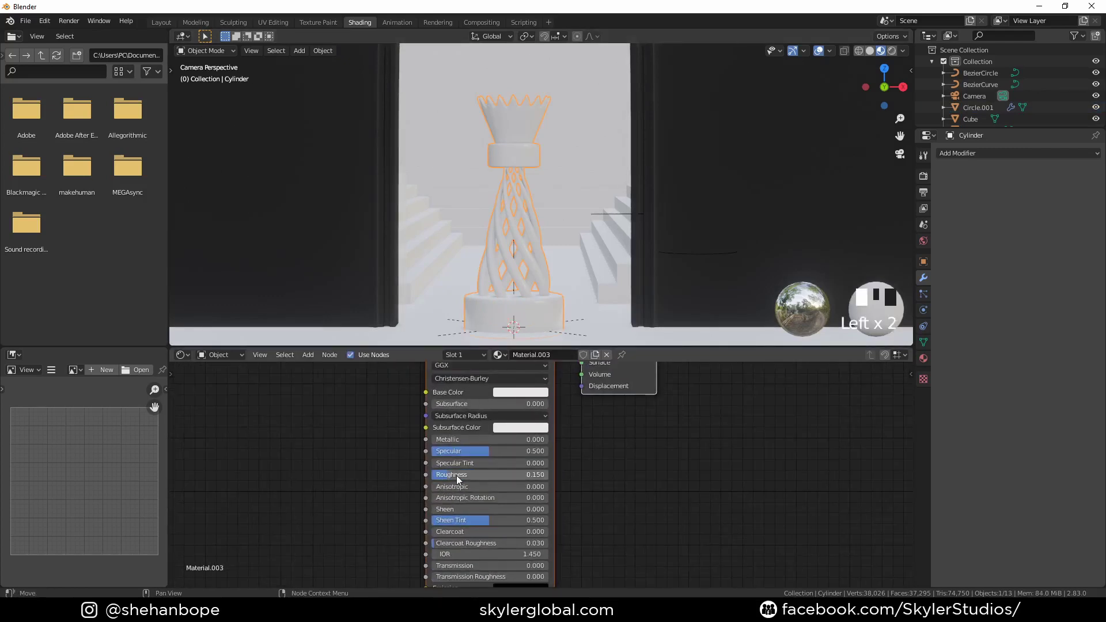
{"action": "scroll", "coordinate": [624, 253], "scroll_direction": "up", "scroll_amount": 2}
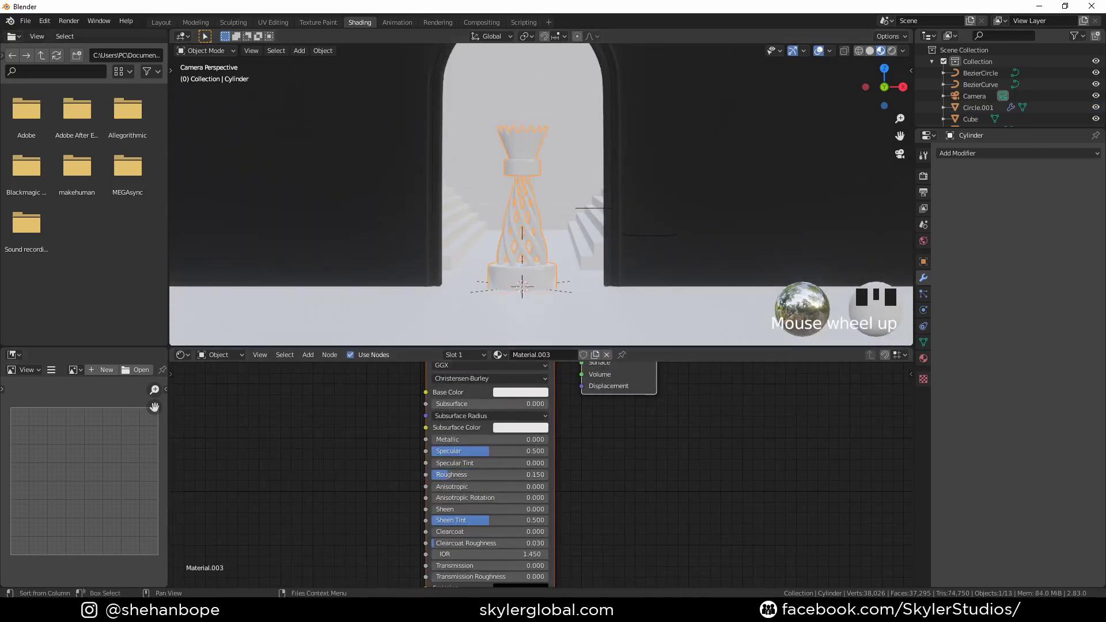
{"action": "scroll", "coordinate": [501, 282], "scroll_direction": "down", "scroll_amount": 3}
{"action": "scroll", "coordinate": [501, 282], "scroll_direction": "up", "scroll_amount": 1}
Create a new material for the floor plane and add a Checker Texture node to it
{"action": "left_click", "coordinate": [502, 293]}
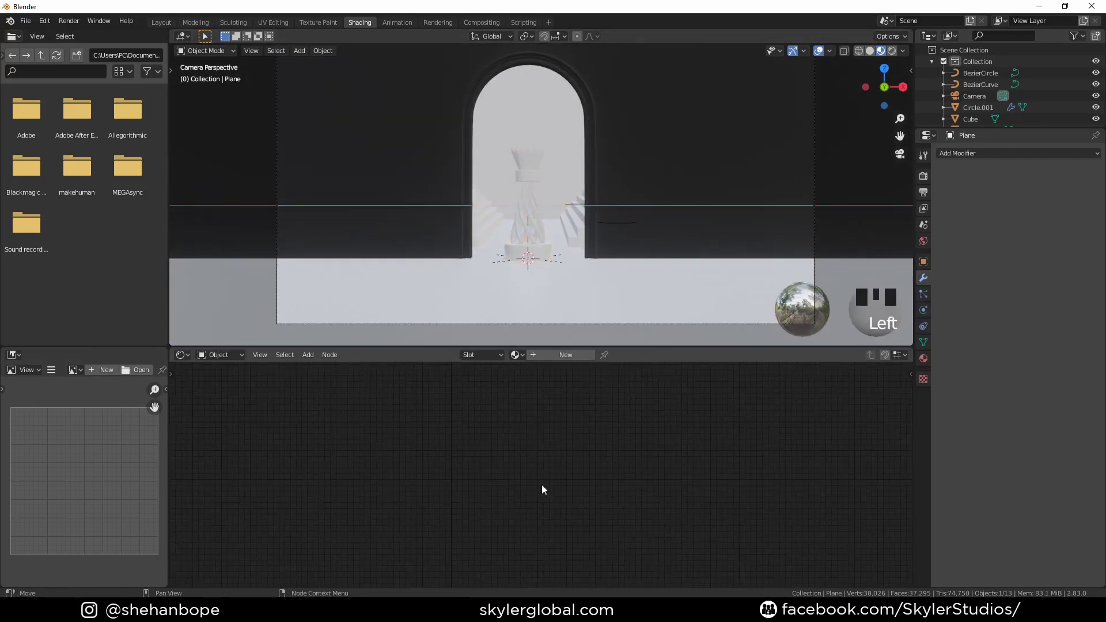
{"action": "left_click", "coordinate": [565, 354]}
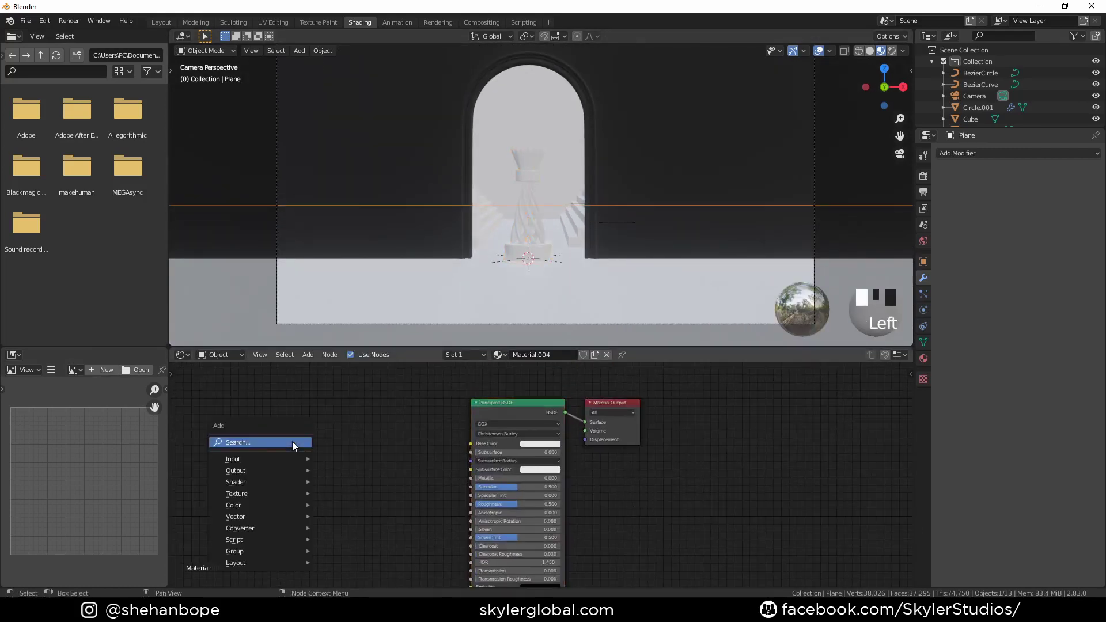
{"action": "left_click", "coordinate": [294, 443]}
{"action": "type", "text": "chec"}
{"action": "key", "text": "Return"}
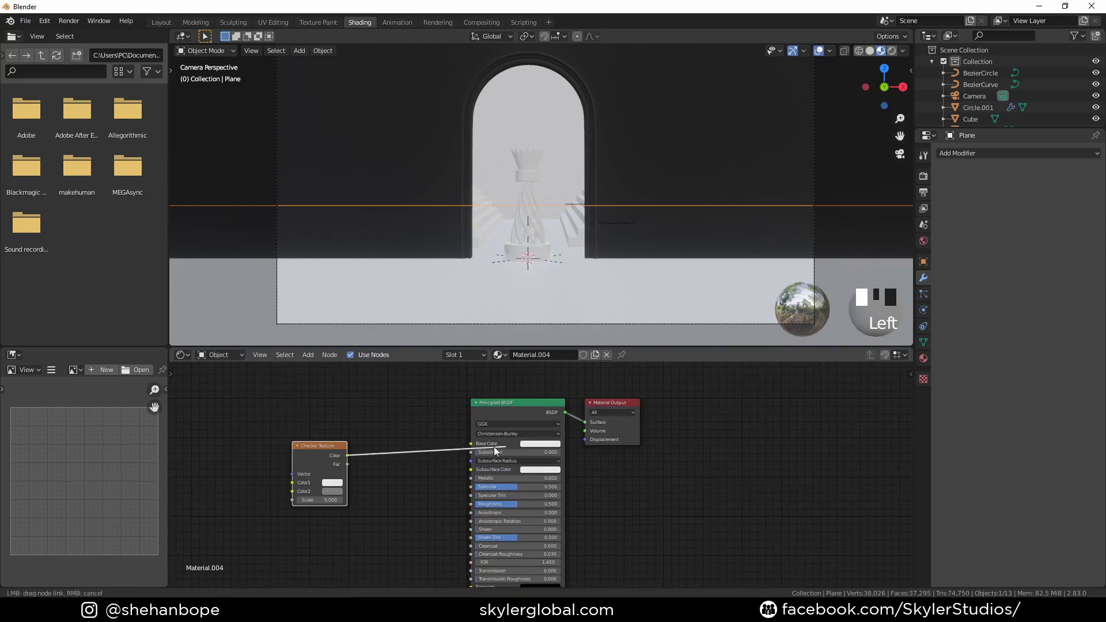
Connect the Checker Texture colour to the floor shader's Base Color and set the checker scale to 17
{"action": "left_click_drag", "start_coordinate": [494, 448], "coordinate": [472, 444]}
{"action": "scroll", "coordinate": [492, 501], "scroll_direction": "up", "scroll_amount": 6}
{"action": "left_click_drag", "start_coordinate": [397, 473], "coordinate": [447, 473]}
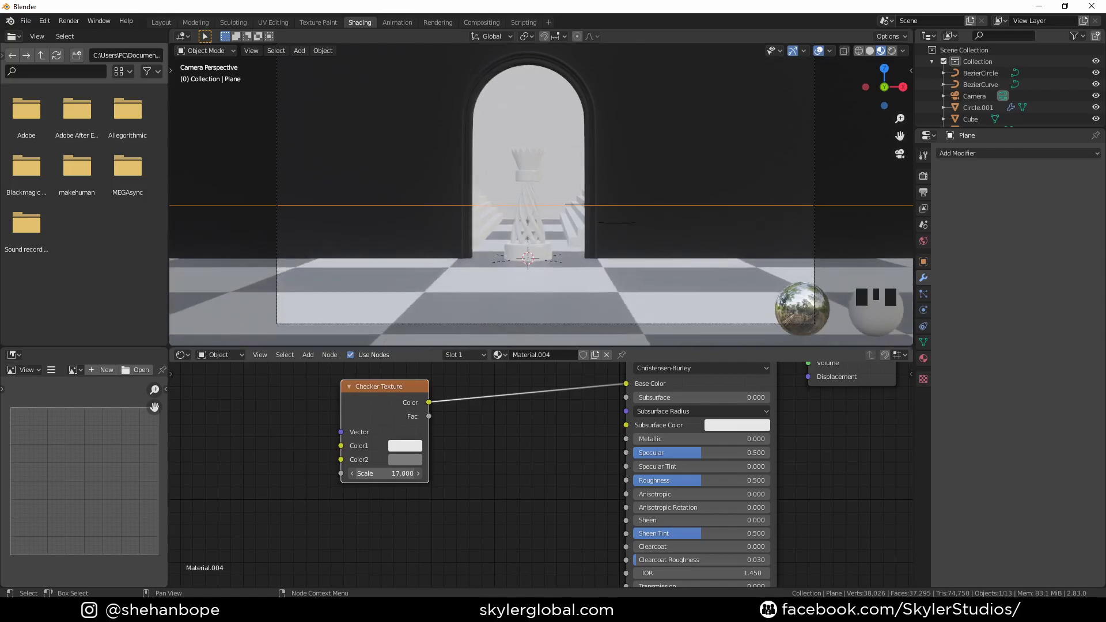
{"action": "scroll", "coordinate": [540, 234], "scroll_direction": "up", "scroll_amount": 1}
{"action": "scroll", "coordinate": [540, 233], "scroll_direction": "down", "scroll_amount": 2}
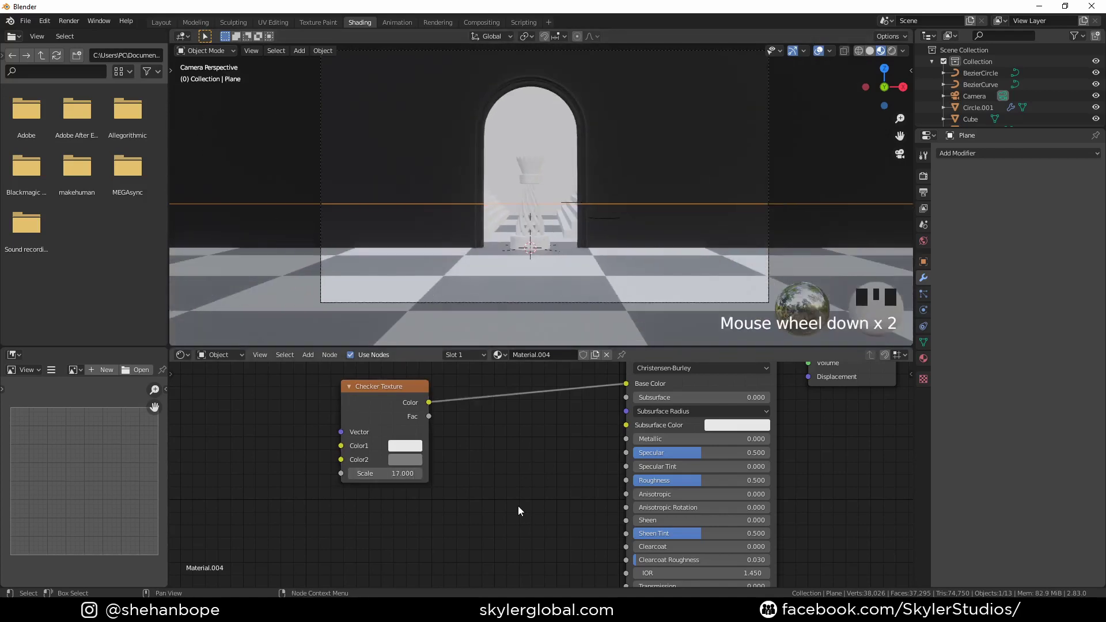
{"action": "scroll", "coordinate": [459, 509], "scroll_direction": "down", "scroll_amount": 2}
{"action": "middle_click_drag", "start_coordinate": [487, 484], "coordinate": [586, 477]}
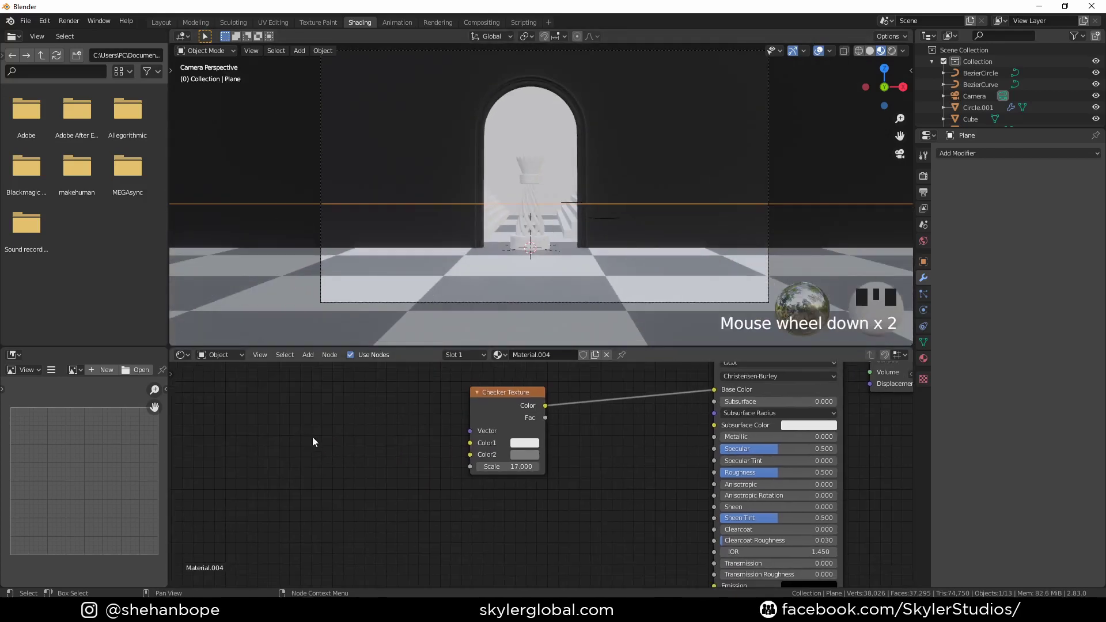
{"action": "middle_click_drag", "start_coordinate": [355, 431], "coordinate": [407, 445]}
{"action": "middle_click_drag", "start_coordinate": [658, 452], "coordinate": [552, 471]}
{"action": "key", "text": "ctrl+t"}
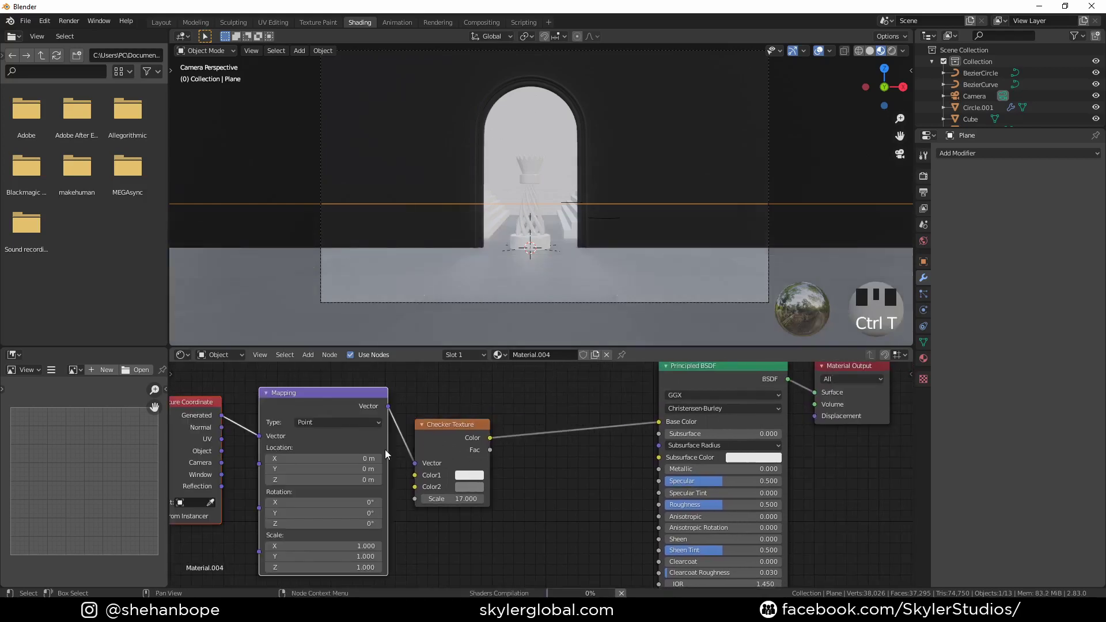
{"action": "key", "text": "ctrl+z"}
Add an Image Texture node beside the Checker Texture and attach Mapping and Texture Coordinate nodes to it
{"action": "middle_click_drag", "start_coordinate": [442, 440], "coordinate": [526, 441]}
{"action": "left_click", "coordinate": [526, 440]}
{"action": "scroll", "coordinate": [527, 440], "scroll_direction": "down", "scroll_amount": 2}
{"action": "middle_click_drag", "start_coordinate": [418, 468], "coordinate": [478, 452]}
{"action": "left_click", "coordinate": [478, 453]}
{"action": "scroll", "coordinate": [471, 455], "scroll_direction": "up", "scroll_amount": 1}
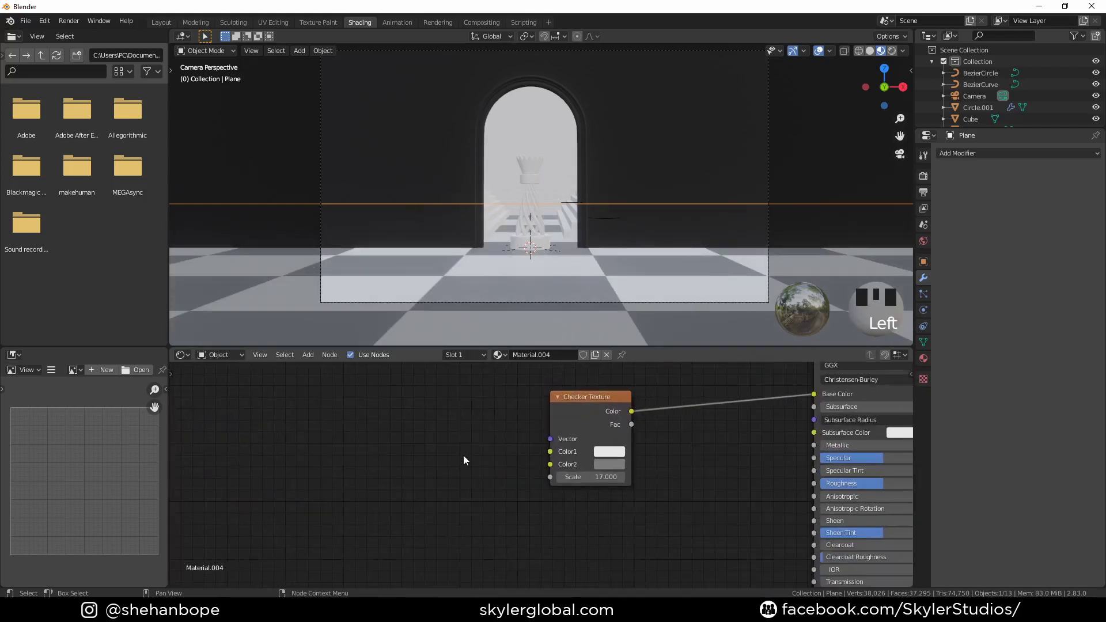
{"action": "key", "text": "shift+a"}
{"action": "left_click", "coordinate": [449, 453]}
{"action": "key", "text": "Return"}
{"action": "left_click", "coordinate": [328, 448]}
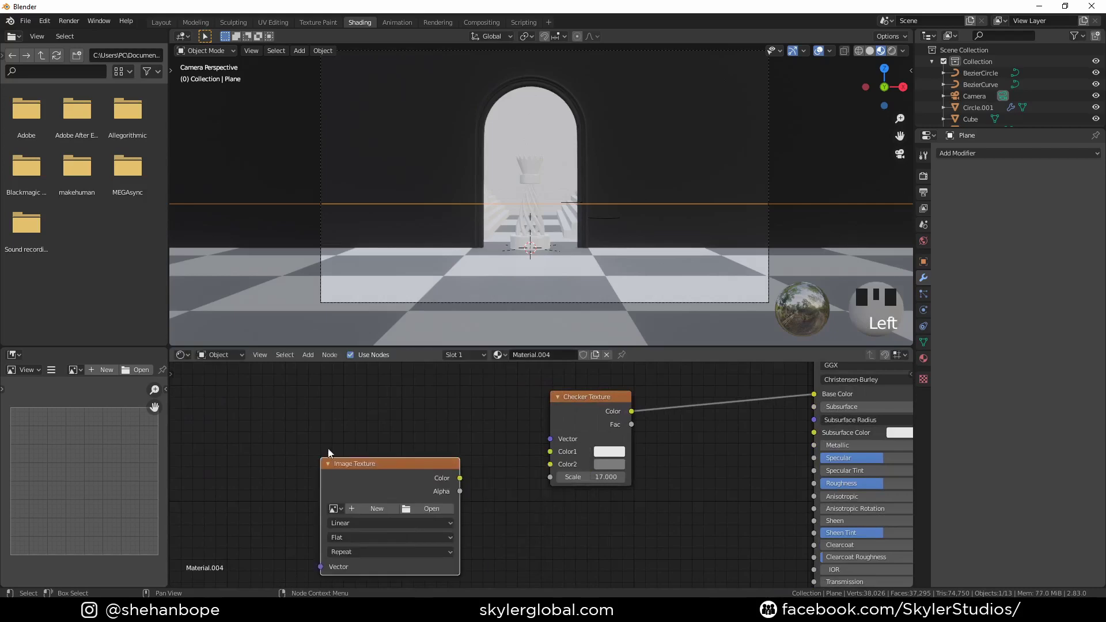
{"action": "key", "text": "ctrl+t"}
{"action": "middle_click_drag", "start_coordinate": [426, 481], "coordinate": [570, 410]}
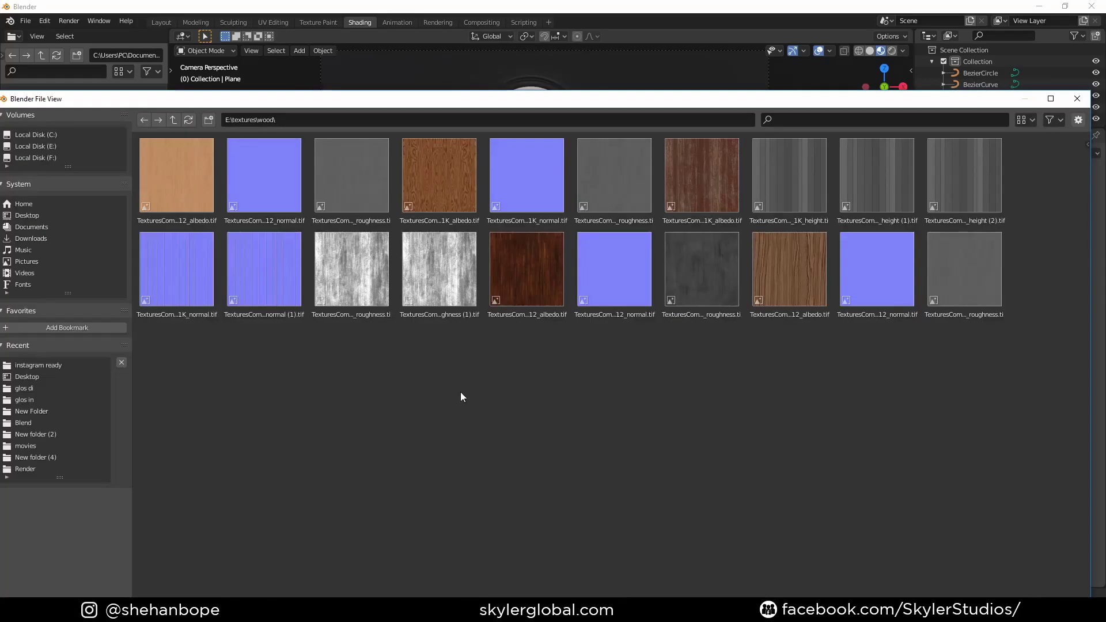
Load the dark TexturesCom_Wood_Wenge_512_albedo image from E:\textures\wood into the Image Texture node
{"action": "left_click", "coordinate": [531, 279]}
{"action": "left_click", "coordinate": [614, 281], "text": "ctrl"}
{"action": "left_click", "coordinate": [686, 281], "text": "ctrl"}
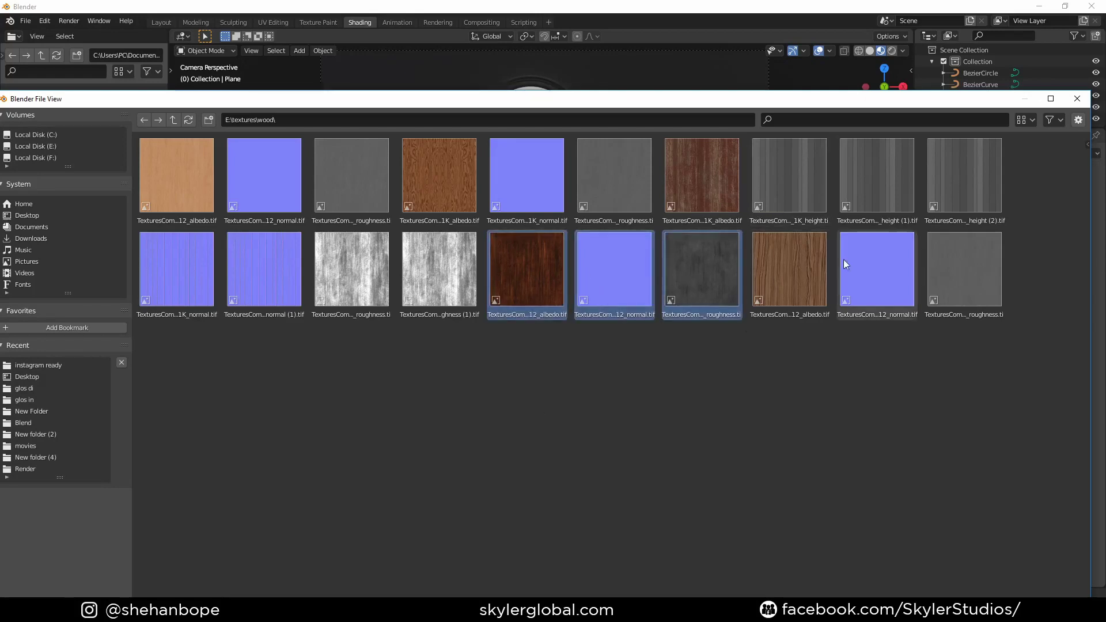
{"action": "mouse_move", "coordinate": [828, 97]}
{"action": "left_mouse_down"}
{"action": "mouse_move", "coordinate": [774, 44]}
{"action": "mouse_move", "coordinate": [759, 6]}
{"action": "left_mouse_up"}
{"action": "left_click", "coordinate": [925, 578]}
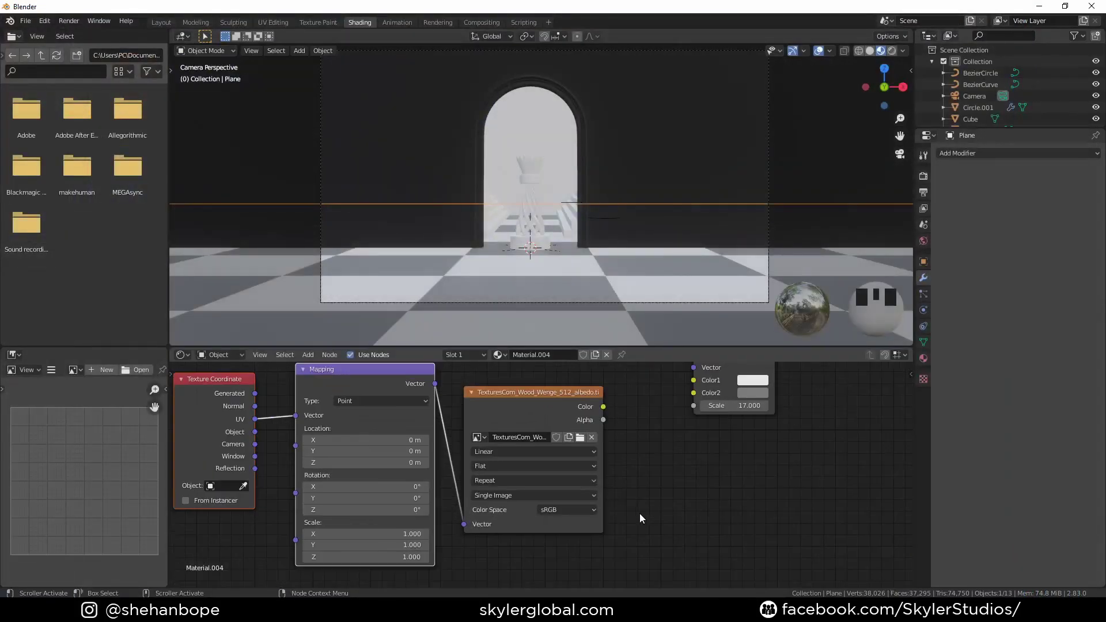
{"action": "left_click", "coordinate": [585, 440]}
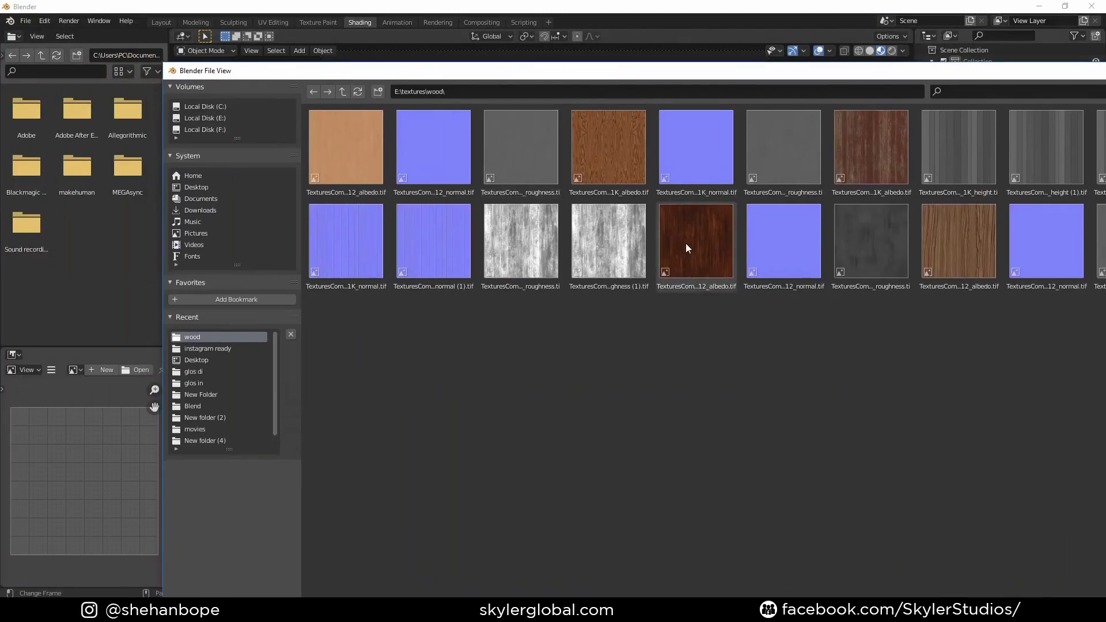
{"action": "double_click", "coordinate": [686, 244]}
Connect the wenge albedo texture's colour output to the Checker Texture's Color2 input
{"action": "scroll", "coordinate": [593, 473], "scroll_direction": "up", "scroll_amount": 2}
{"action": "middle_click_drag", "start_coordinate": [738, 474], "coordinate": [571, 518]}
{"action": "scroll", "coordinate": [572, 517], "scroll_direction": "down", "scroll_amount": 3}
{"action": "left_click_drag", "start_coordinate": [461, 458], "coordinate": [543, 445]}
{"action": "scroll", "coordinate": [541, 336], "scroll_direction": "up", "scroll_amount": 1}
{"action": "middle_click_drag", "start_coordinate": [499, 515], "coordinate": [589, 465]}
{"action": "scroll", "coordinate": [589, 465], "scroll_direction": "down", "scroll_amount": 2}
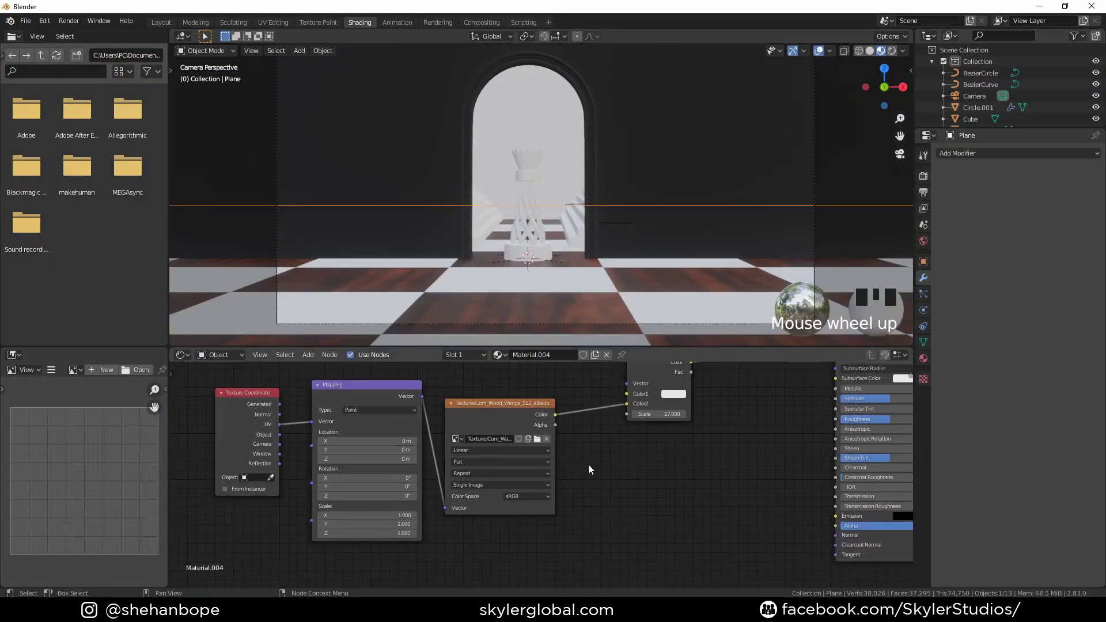
Set the Mapping node's scale to 4 on the X, Y and Z axes
{"action": "scroll", "coordinate": [571, 478], "scroll_direction": "up", "scroll_amount": 3}
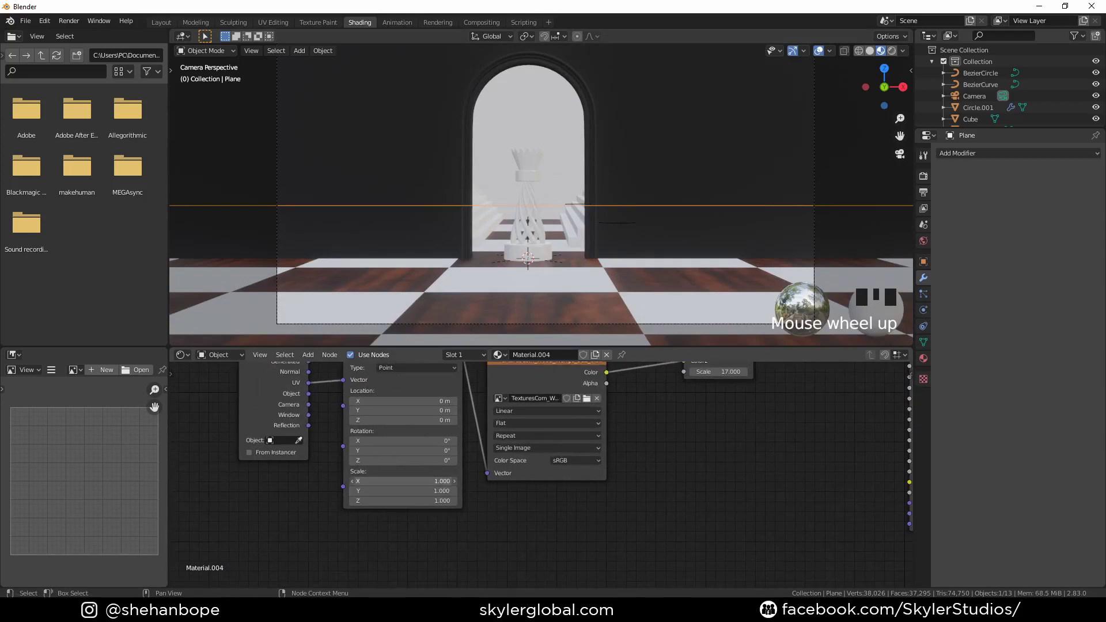
{"action": "type", "text": "2"}
{"action": "key", "text": "Return"}
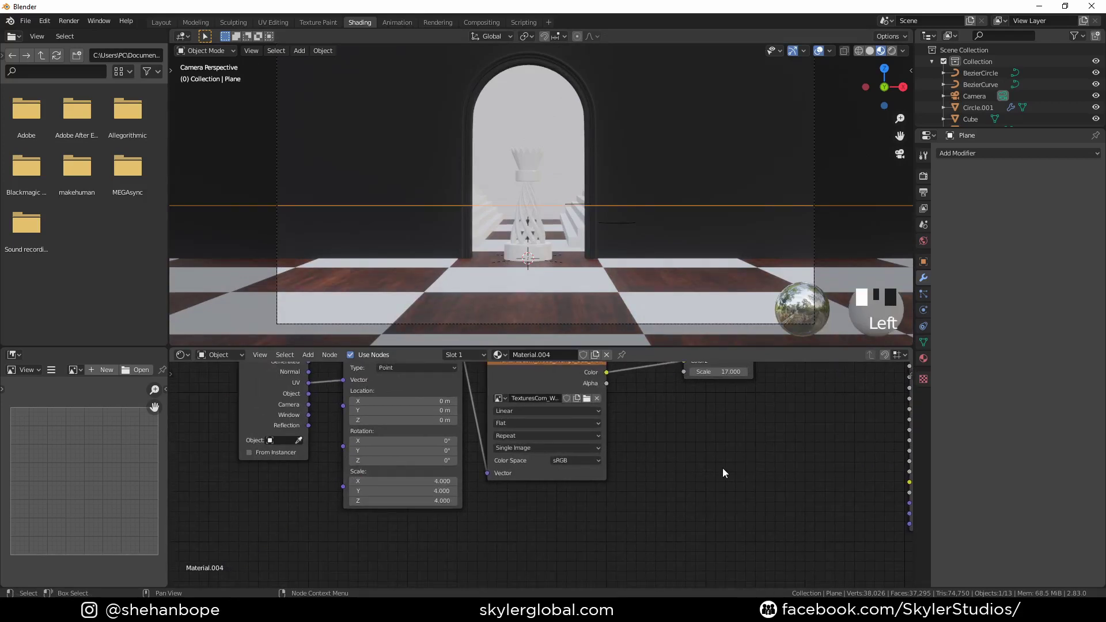
{"action": "scroll", "coordinate": [655, 424], "scroll_direction": "down", "scroll_amount": 2}
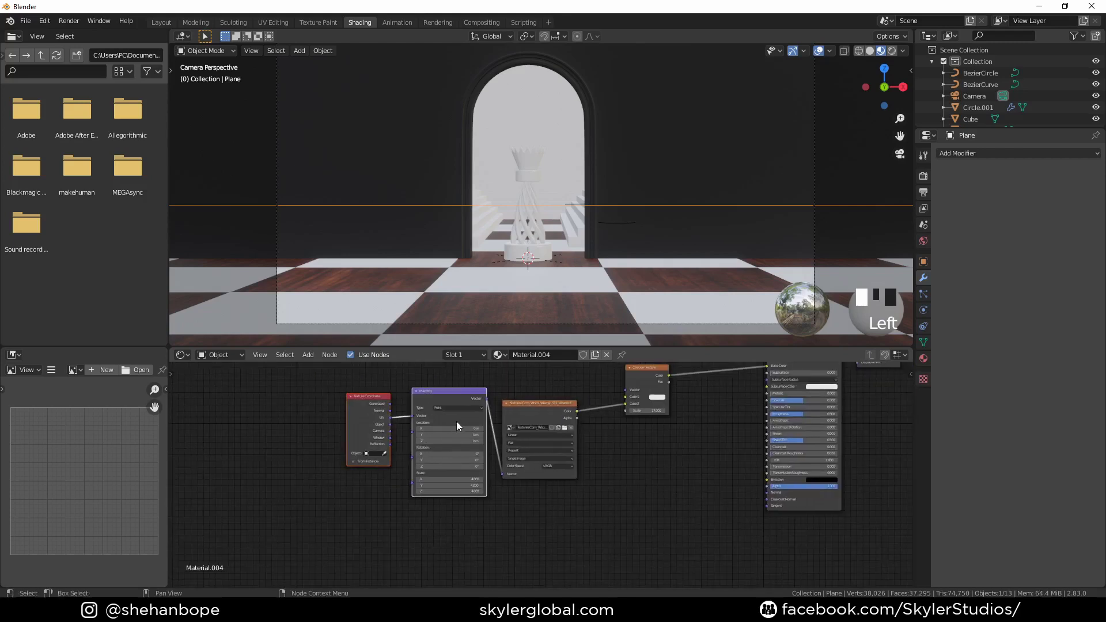
Spread out the texture nodes and place a duplicate of the albedo Image Texture node below the original
{"action": "left_click_drag", "start_coordinate": [457, 424], "coordinate": [269, 413]}
{"action": "left_click_drag", "start_coordinate": [570, 438], "coordinate": [462, 403]}
{"action": "scroll", "coordinate": [471, 403], "scroll_direction": "down", "scroll_amount": 2}
{"action": "left_click", "coordinate": [445, 391]}
{"action": "key", "text": "shift+d"}
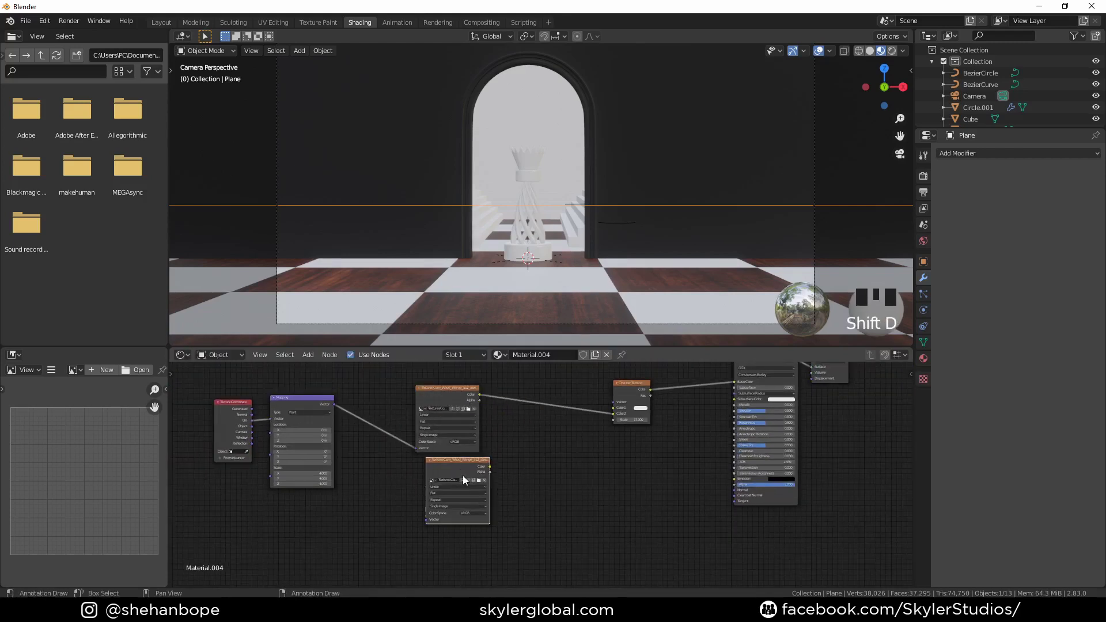
{"action": "scroll", "coordinate": [465, 480], "scroll_direction": "up", "scroll_amount": 2}
Load the wenge roughness image into the duplicated texture node and set its colour space to Non-Color
{"action": "left_click", "coordinate": [461, 481]}
{"action": "left_click", "coordinate": [458, 483]}
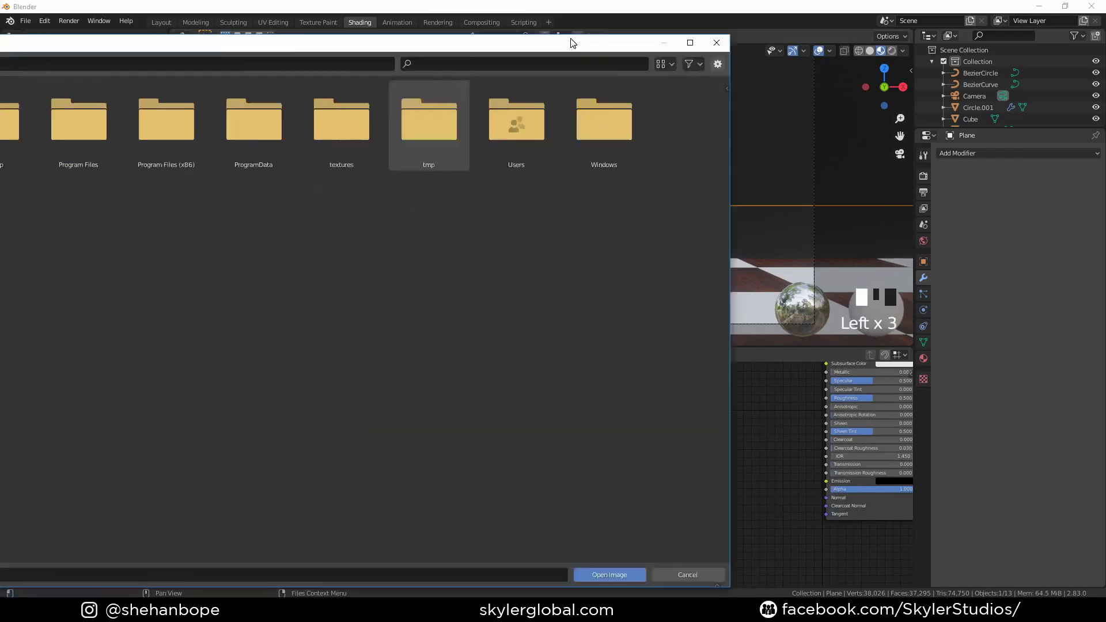
{"action": "left_click_drag", "start_coordinate": [572, 40], "coordinate": [915, 19]}
{"action": "left_click", "coordinate": [40, 286]}
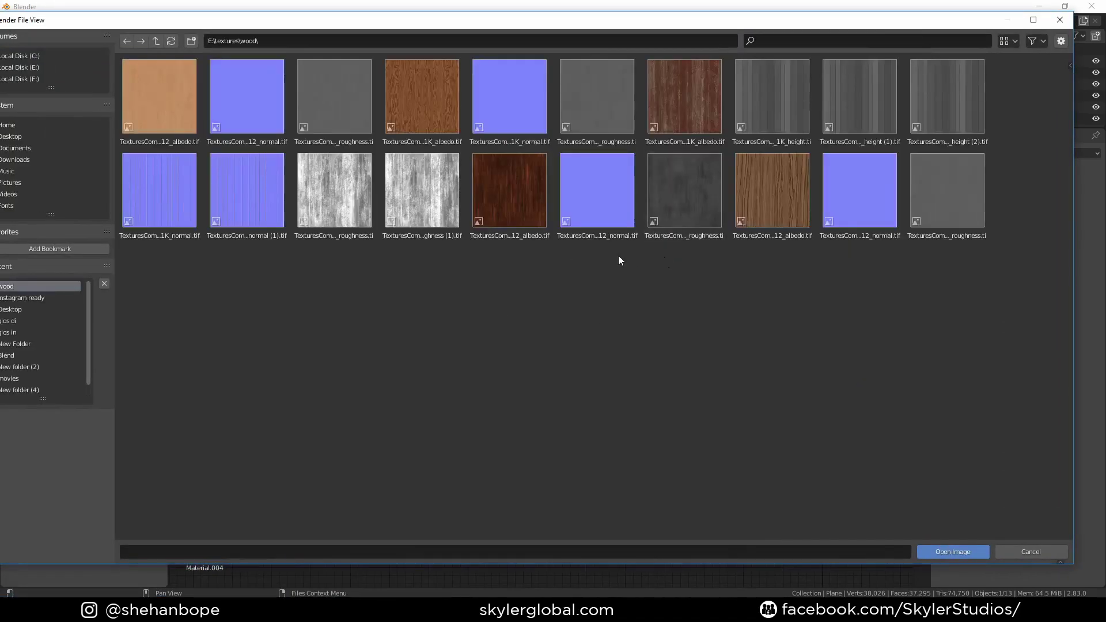
{"action": "double_click", "coordinate": [684, 190]}
{"action": "left_click", "coordinate": [382, 541]}
{"action": "left_click", "coordinate": [389, 512]}
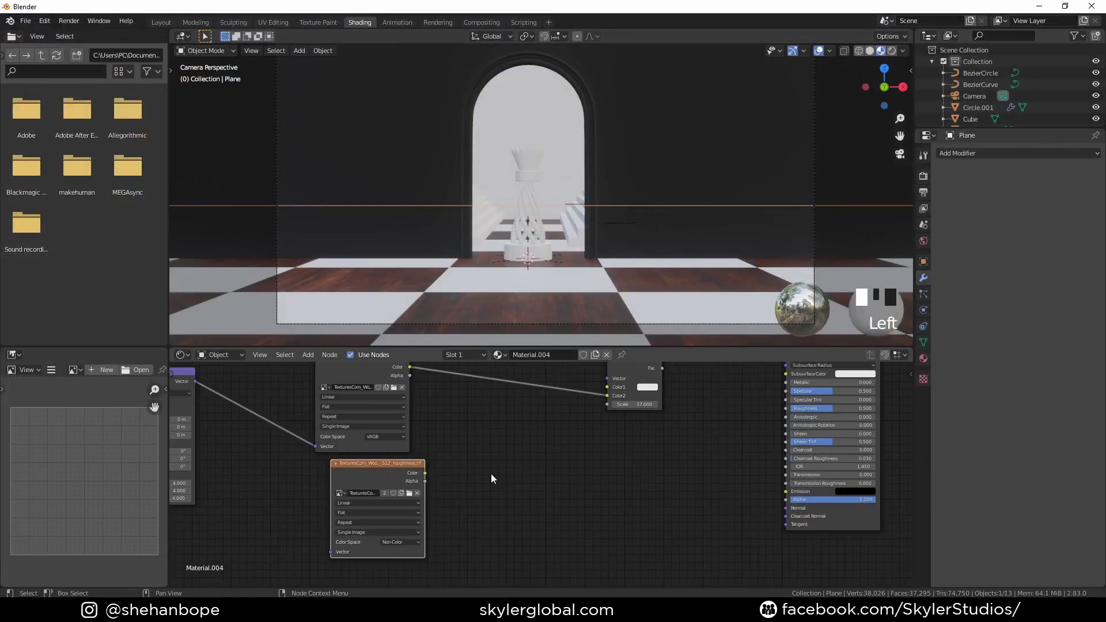
Connect the roughness texture's colour to the shader's Roughness and the Mapping vector to the roughness texture
{"action": "middle_click_drag", "start_coordinate": [491, 479], "coordinate": [446, 510]}
{"action": "left_click_drag", "start_coordinate": [739, 439], "coordinate": [740, 440]}
{"action": "middle_click_drag", "start_coordinate": [478, 504], "coordinate": [783, 444]}
{"action": "middle_click_drag", "start_coordinate": [464, 375], "coordinate": [459, 398]}
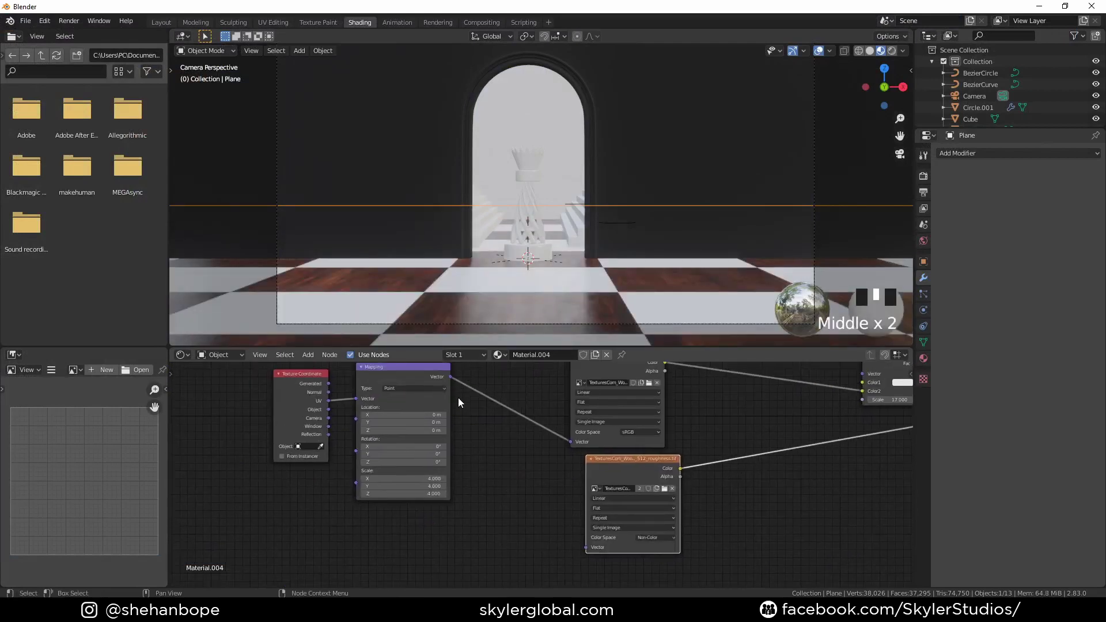
{"action": "left_click_drag", "start_coordinate": [450, 378], "coordinate": [585, 546]}
{"action": "middle_click_drag", "start_coordinate": [769, 535], "coordinate": [739, 532]}
{"action": "middle_click_drag", "start_coordinate": [646, 536], "coordinate": [444, 534]}
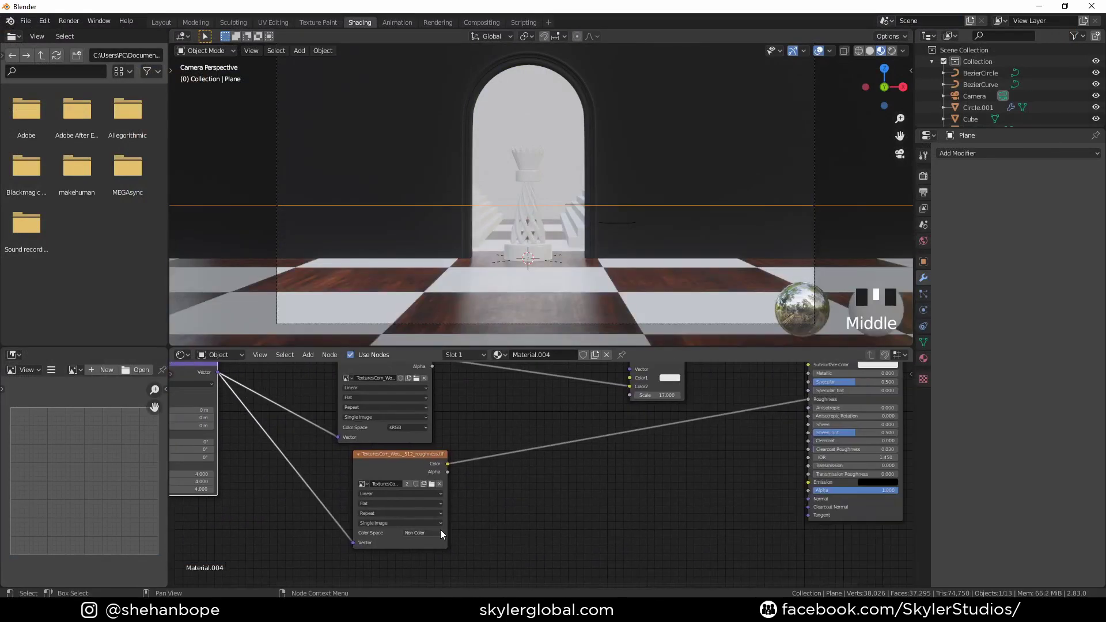
Duplicate the roughness texture node below itself and add a Normal Map node next to the copy
{"action": "scroll", "coordinate": [513, 473], "scroll_direction": "down", "scroll_amount": 1}
{"action": "left_click", "coordinate": [427, 472]}
{"action": "key", "text": "shift+d"}
{"action": "left_click", "coordinate": [446, 567]}
{"action": "middle_click_drag", "start_coordinate": [536, 521], "coordinate": [540, 483]}
{"action": "key", "text": "shift+a"}
{"action": "left_click", "coordinate": [589, 466]}
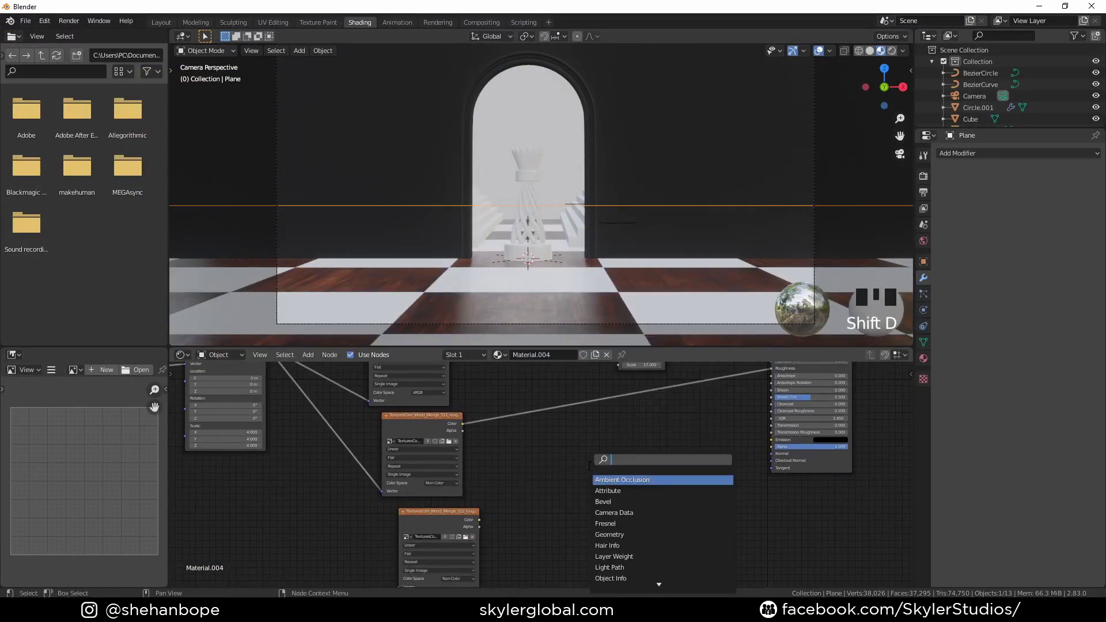
{"action": "key", "text": "Down"}
{"action": "key", "text": "Return"}
{"action": "left_click", "coordinate": [589, 466]}
Link the duplicated texture's colour to the Normal Map node and the Normal Map output to the shader's Normal input
{"action": "scroll", "coordinate": [611, 513], "scroll_direction": "up", "scroll_amount": 3}
{"action": "middle_click_drag", "start_coordinate": [605, 513], "coordinate": [570, 499]}
{"action": "left_click_drag", "start_coordinate": [408, 506], "coordinate": [545, 496]}
{"action": "middle_click_drag", "start_coordinate": [627, 485], "coordinate": [353, 533]}
{"action": "left_click_drag", "start_coordinate": [506, 474], "coordinate": [503, 470]}
{"action": "middle_click_drag", "start_coordinate": [398, 546], "coordinate": [738, 470]}
{"action": "scroll", "coordinate": [536, 473], "scroll_direction": "up", "scroll_amount": 1}
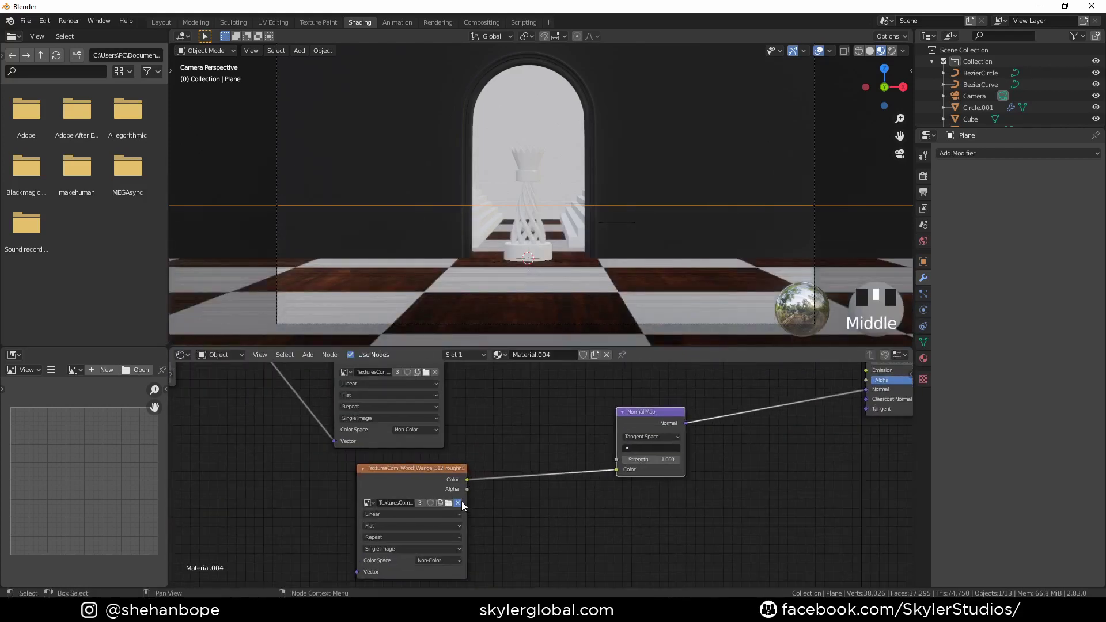
Replace the image in the duplicated texture node with the wenge normal map from the wood textures folder
{"action": "left_click", "coordinate": [459, 503]}
{"action": "left_click", "coordinate": [458, 505]}
{"action": "left_click_drag", "start_coordinate": [0, 81], "coordinate": [415, 70]}
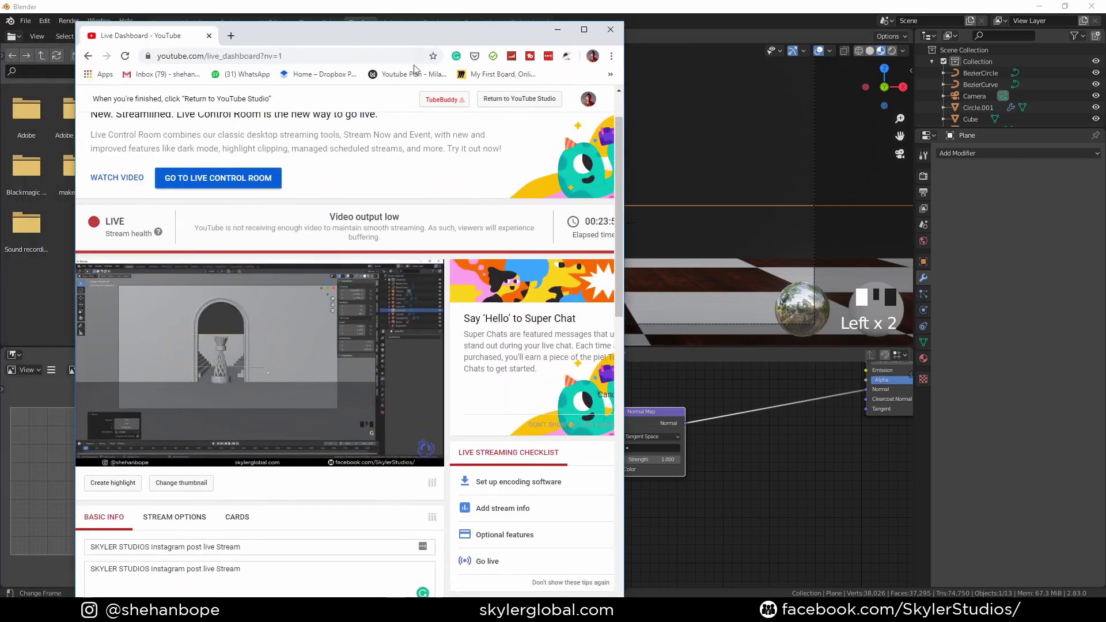
{"action": "key", "text": "alt+Tab"}
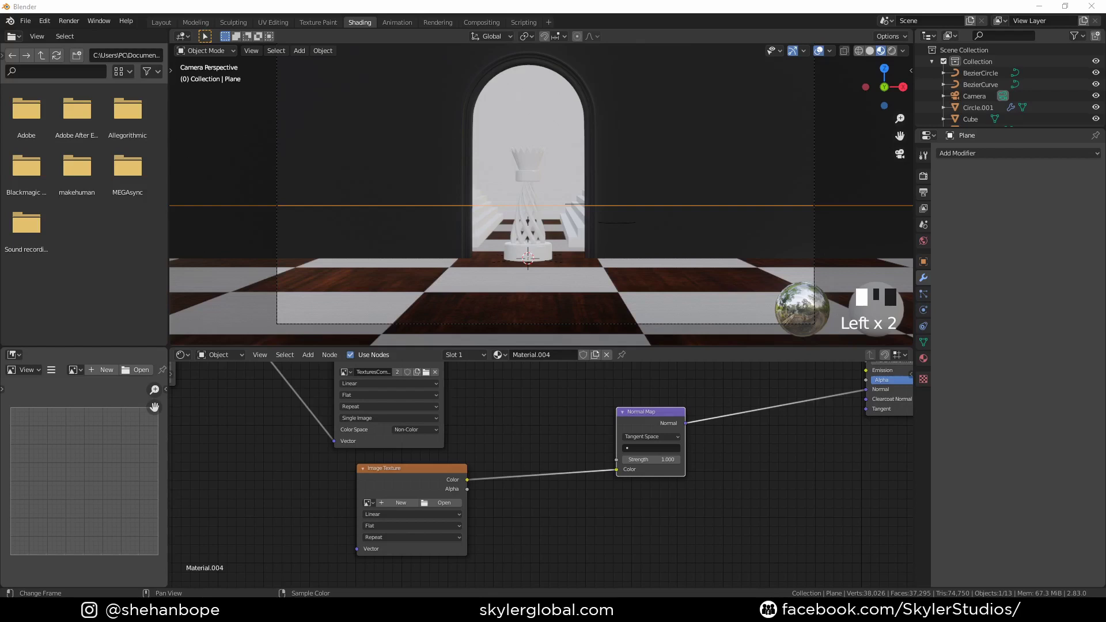
{"action": "scroll", "coordinate": [518, 279], "scroll_direction": "up", "scroll_amount": 4}
{"action": "scroll", "coordinate": [573, 291], "scroll_direction": "down", "scroll_amount": 5}
{"action": "left_click", "coordinate": [112, 323]}
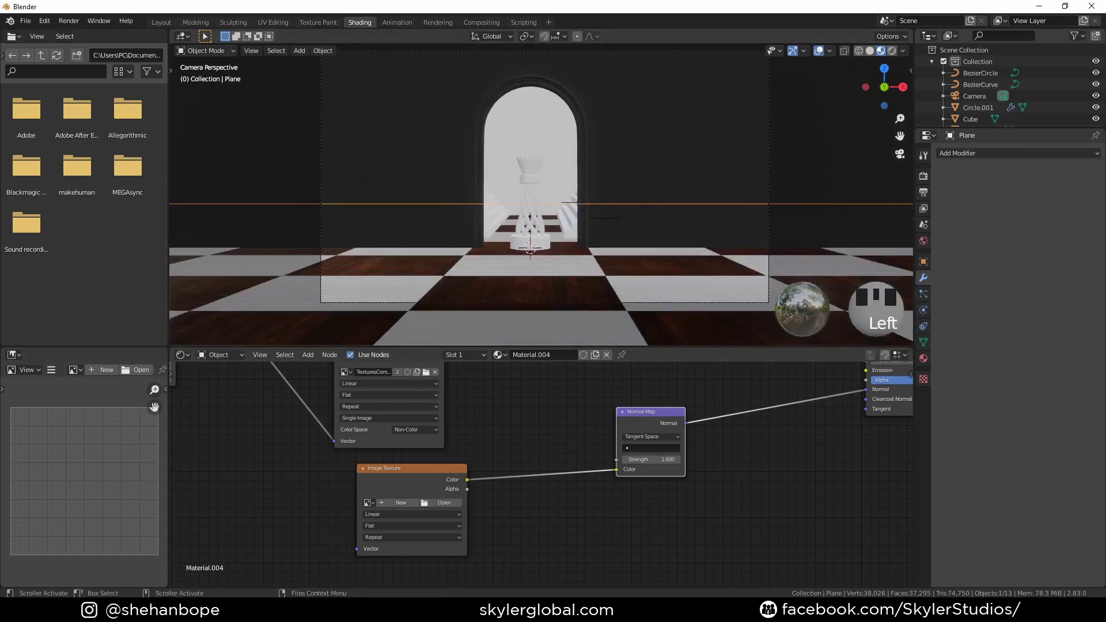
Move the Mapping node lower and connect its vector output to the normal map's image texture
{"action": "scroll", "coordinate": [271, 442], "scroll_direction": "down", "scroll_amount": 3}
{"action": "middle_click_drag", "start_coordinate": [271, 440], "coordinate": [419, 434]}
{"action": "middle_click_drag", "start_coordinate": [342, 374], "coordinate": [348, 480]}
{"action": "left_click_drag", "start_coordinate": [349, 385], "coordinate": [452, 563]}
{"action": "middle_click_drag", "start_coordinate": [451, 563], "coordinate": [417, 523]}
{"action": "scroll", "coordinate": [410, 462], "scroll_direction": "down", "scroll_amount": 4}
{"action": "left_click_drag", "start_coordinate": [339, 413], "coordinate": [348, 488]}
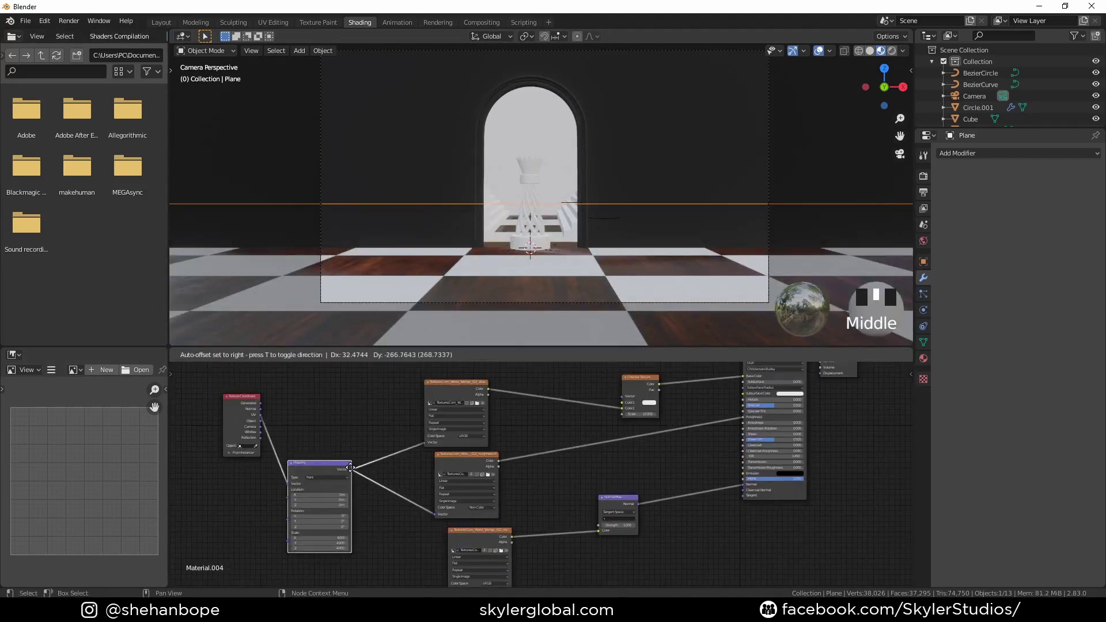
{"action": "scroll", "coordinate": [348, 489], "scroll_direction": "down", "scroll_amount": 1}
{"action": "middle_click_drag", "start_coordinate": [348, 490], "coordinate": [375, 414]}
{"action": "left_click_drag", "start_coordinate": [467, 496], "coordinate": [469, 504]}
{"action": "scroll", "coordinate": [535, 470], "scroll_direction": "up", "scroll_amount": 3}
{"action": "scroll", "coordinate": [548, 279], "scroll_direction": "up", "scroll_amount": 2}
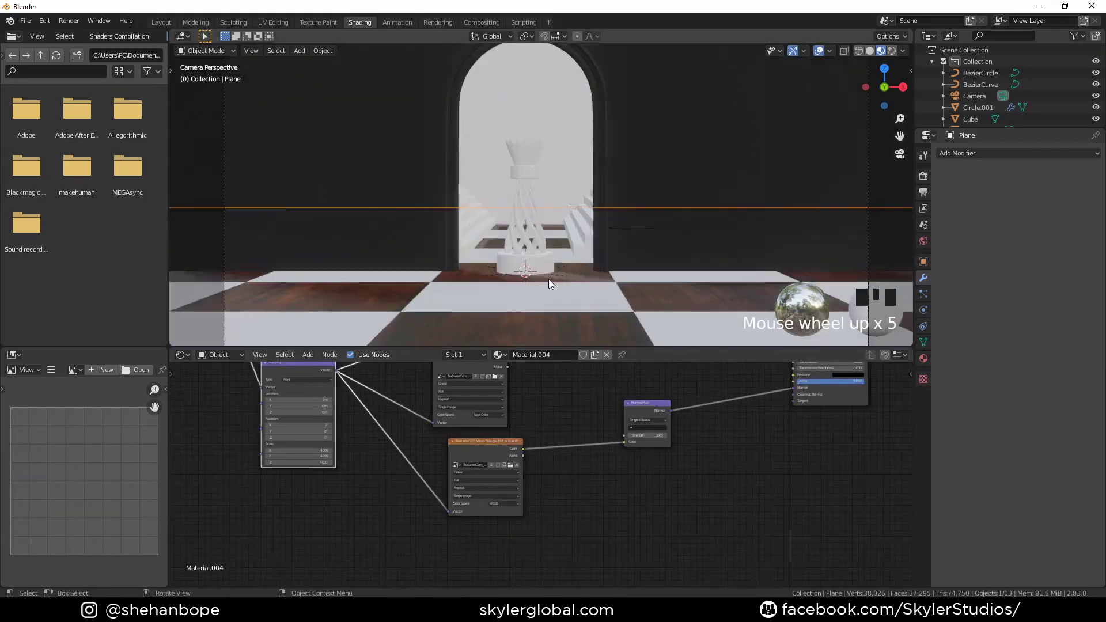
Preview the floor material through the camera with rendered viewport shading
{"action": "middle_click_drag", "start_coordinate": [689, 491], "coordinate": [594, 535]}
{"action": "scroll", "coordinate": [594, 534], "scroll_direction": "down", "scroll_amount": 1}
{"action": "scroll", "coordinate": [599, 267], "scroll_direction": "down", "scroll_amount": 2}
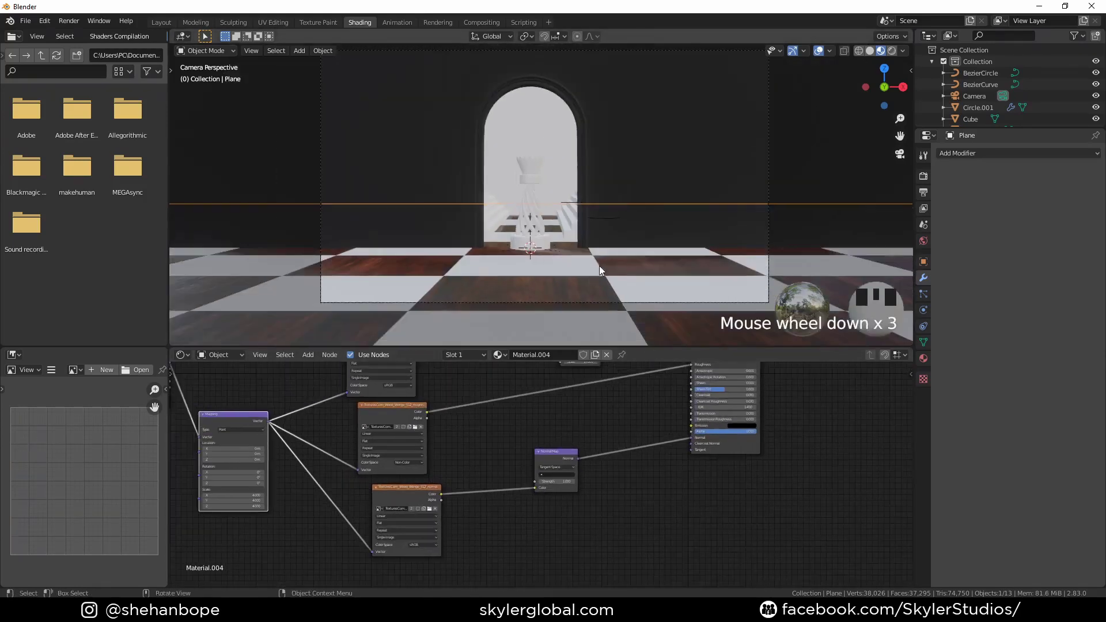
{"action": "scroll", "coordinate": [600, 266], "scroll_direction": "up", "scroll_amount": 1}
{"action": "left_click", "coordinate": [892, 51]}
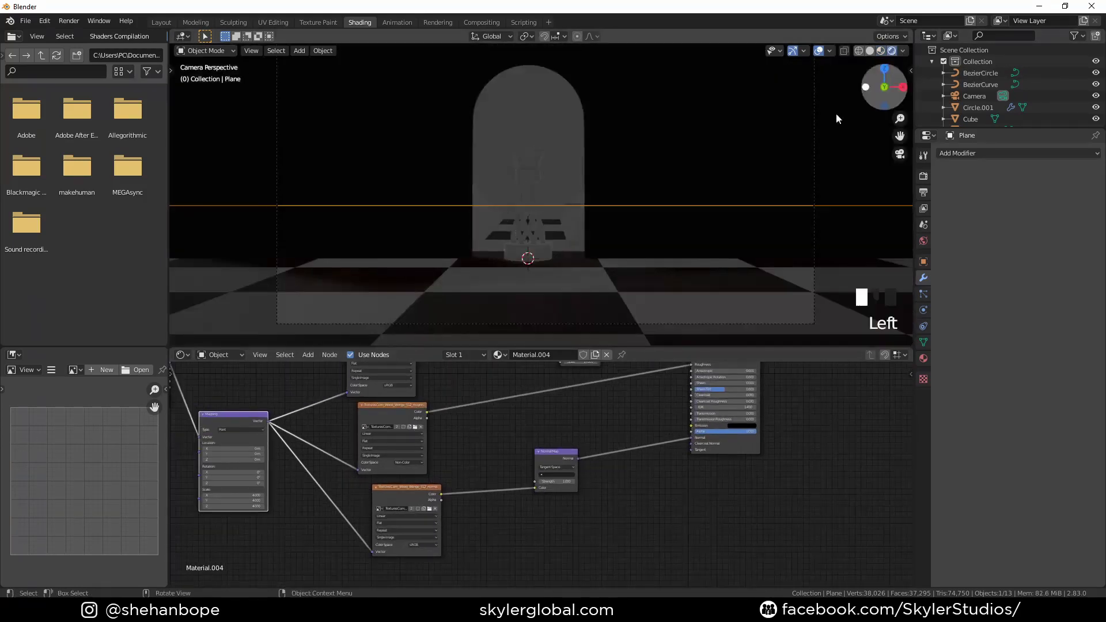
{"action": "scroll", "coordinate": [568, 469], "scroll_direction": "up", "scroll_amount": 1}
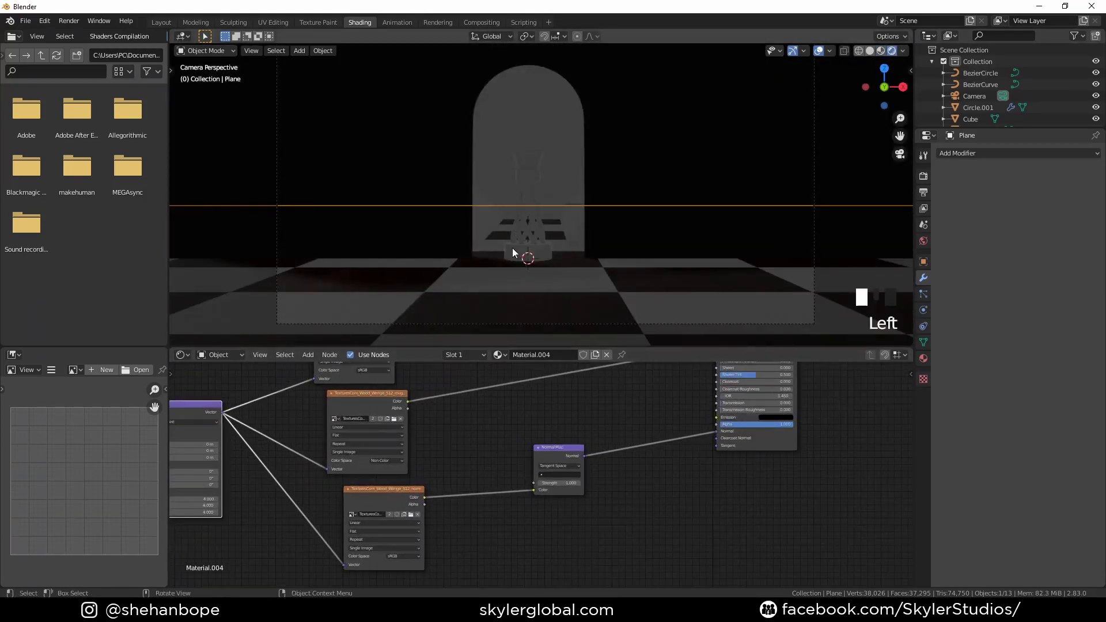
{"action": "scroll", "coordinate": [513, 248], "scroll_direction": "down", "scroll_amount": 2}
Add a point light and raise it along the Z axis to about 3.04 m, above the chess piece
{"action": "key", "text": "shift+a"}
{"action": "left_click", "coordinate": [647, 261]}
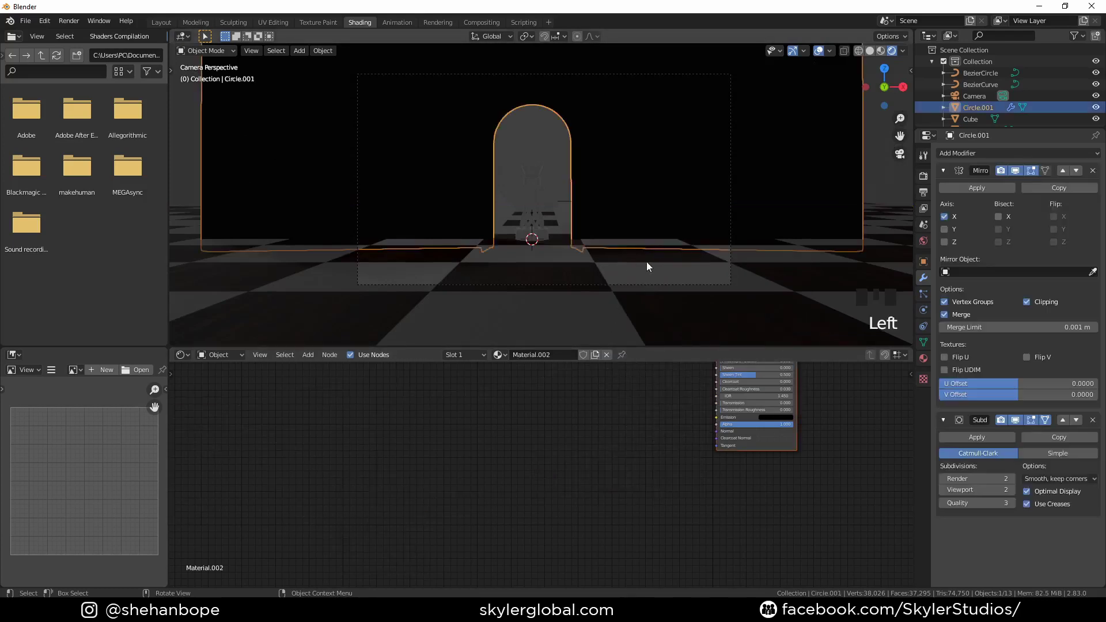
{"action": "key", "text": "shift+a"}
{"action": "mouse_move", "coordinate": [662, 260]}
{"action": "mouse_move", "coordinate": [637, 401]}
{"action": "left_click", "coordinate": [719, 401]}
{"action": "key", "text": "g"}
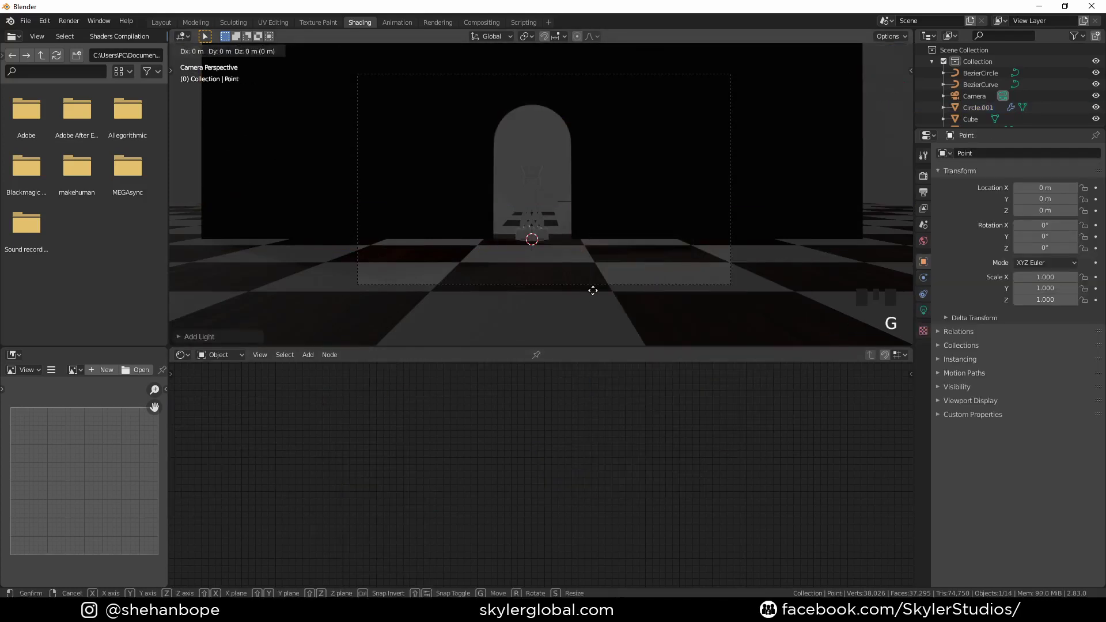
{"action": "key", "text": "z"}
{"action": "left_click", "coordinate": [632, 195]}
Change the light's type to Area and scale it up to 9.6
{"action": "left_click", "coordinate": [924, 310]}
{"action": "left_click", "coordinate": [1080, 201]}
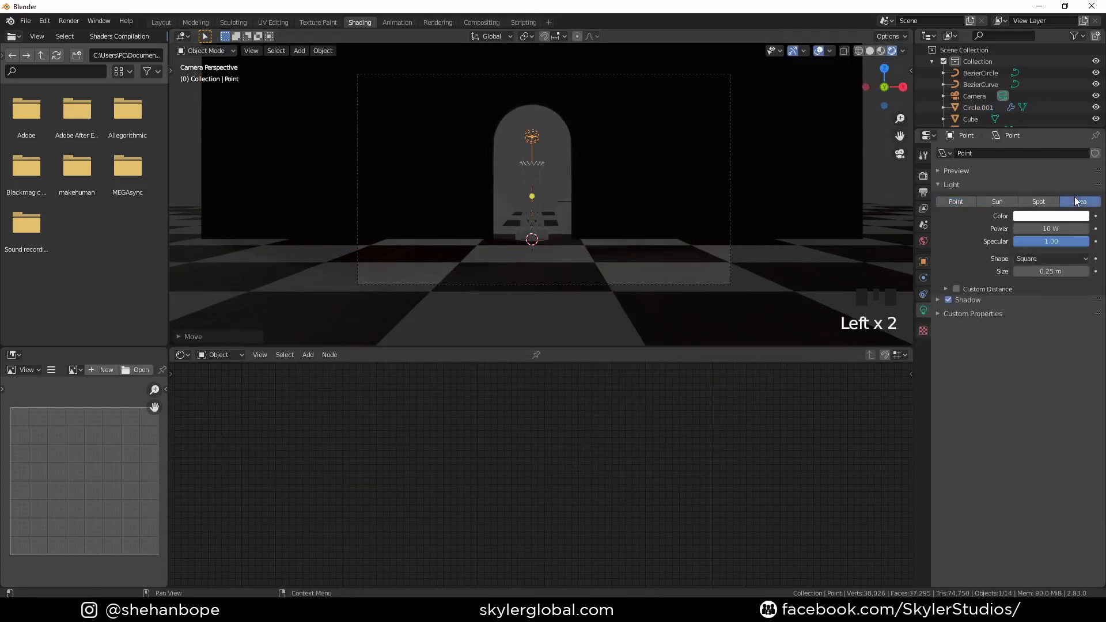
{"action": "key", "text": "s"}
{"action": "left_click", "coordinate": [761, 238]}
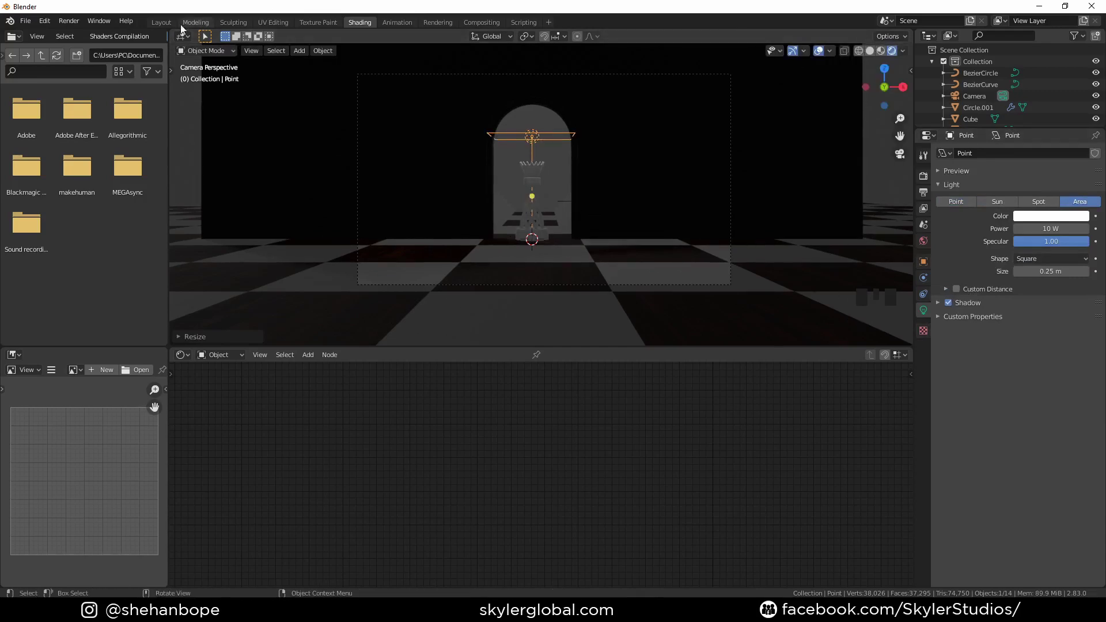
Switch to the Layout workspace and set the render engine to Cycles
{"action": "left_click", "coordinate": [162, 23]}
{"action": "left_click", "coordinate": [891, 50]}
{"action": "left_click", "coordinate": [923, 256]}
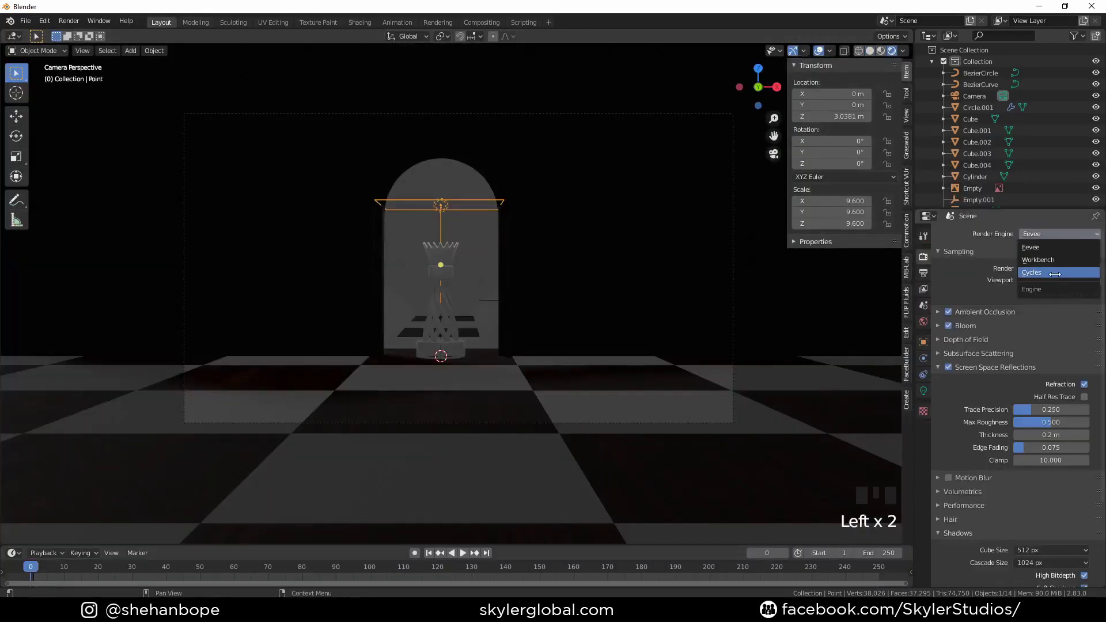
{"action": "left_click", "coordinate": [1055, 274]}
Scale the area light up to 21 and raise it along Z to about 4.26 m
{"action": "key", "text": "s"}
{"action": "key", "text": "Return"}
{"action": "key", "text": "g"}
{"action": "key", "text": "z"}
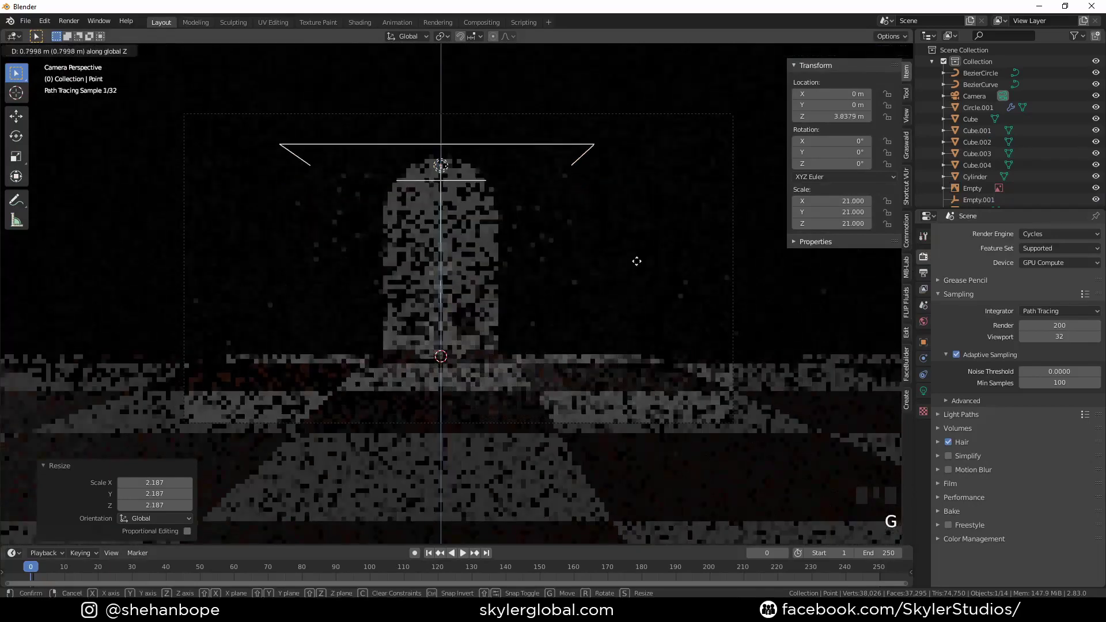
{"action": "left_click", "coordinate": [663, 281]}
Move the area light along Y to about -4.71 m and raise it to about 6.48 m, then return to the camera view
{"action": "middle_click_drag", "start_coordinate": [662, 281], "coordinate": [467, 347]}
{"action": "scroll", "coordinate": [467, 346], "scroll_direction": "down", "scroll_amount": 3}
{"action": "key", "text": "g"}
{"action": "key", "text": "y"}
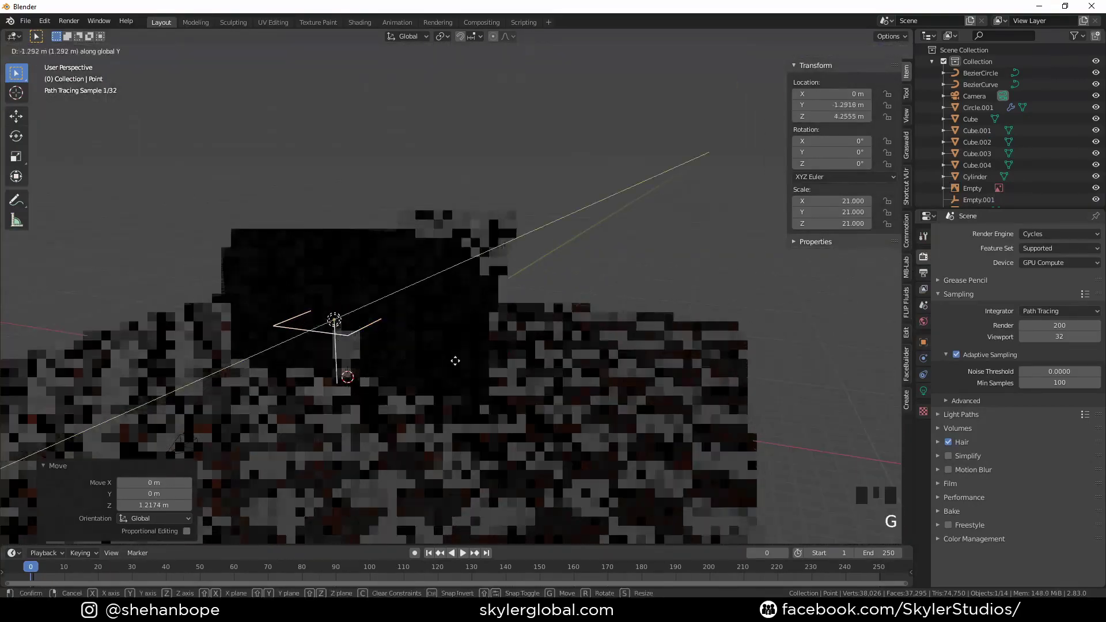
{"action": "left_click", "coordinate": [429, 386]}
{"action": "key", "text": "g"}
{"action": "key", "text": "z"}
{"action": "left_click", "coordinate": [438, 349]}
{"action": "key", "text": "KP_0"}
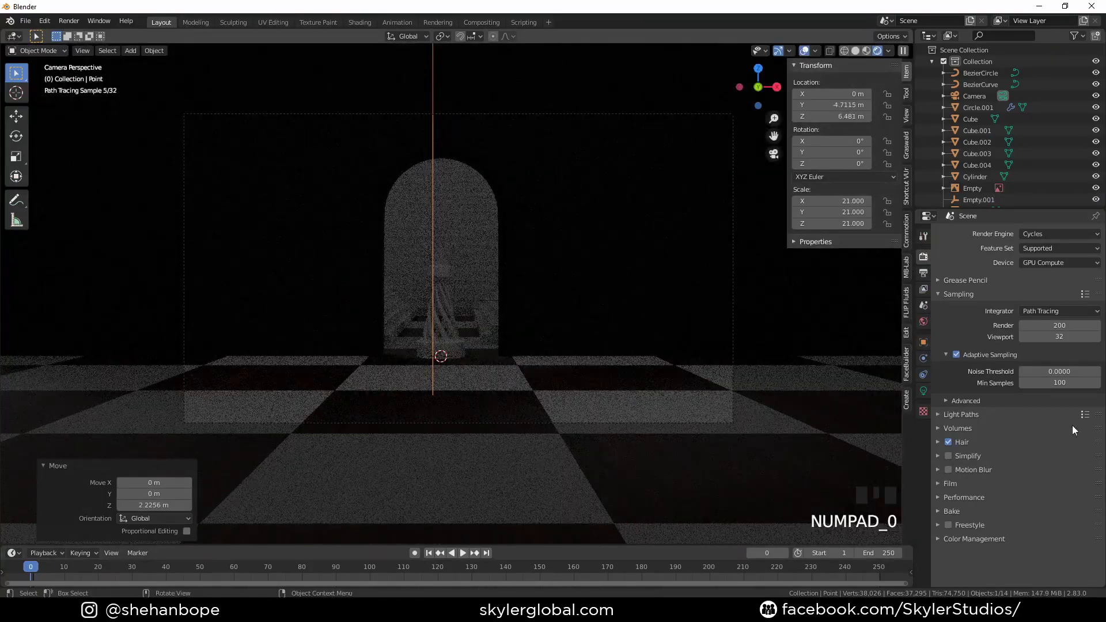
Enable nodes on the area light and set its emission strength to 20
{"action": "left_click", "coordinate": [924, 392]}
{"action": "left_click", "coordinate": [1023, 424]}
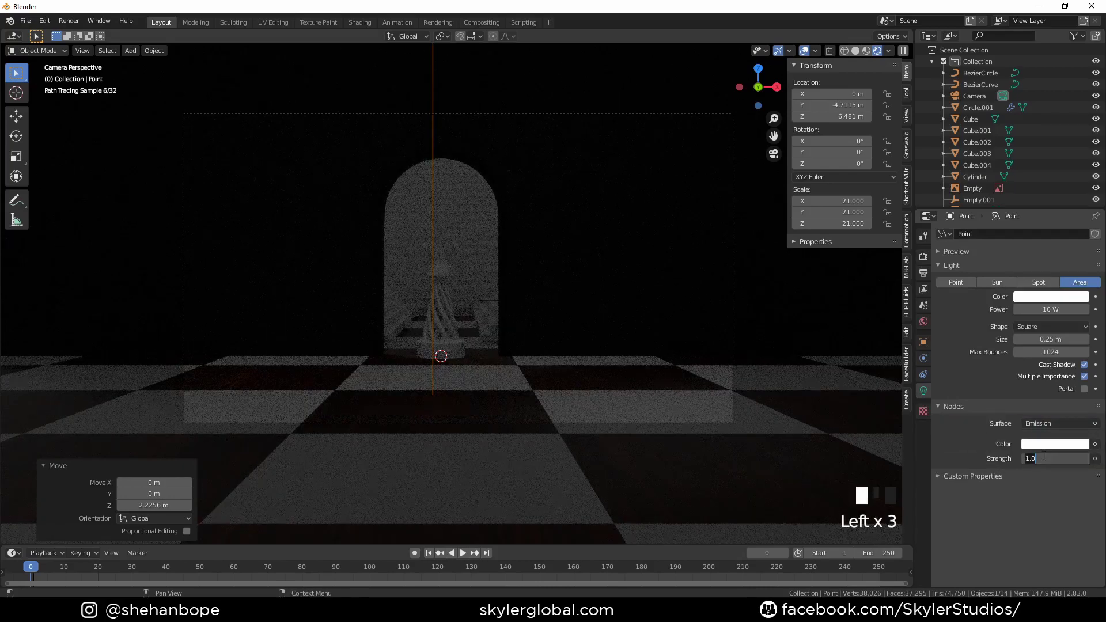
{"action": "type", "text": "20"}
{"action": "key", "text": "Return"}
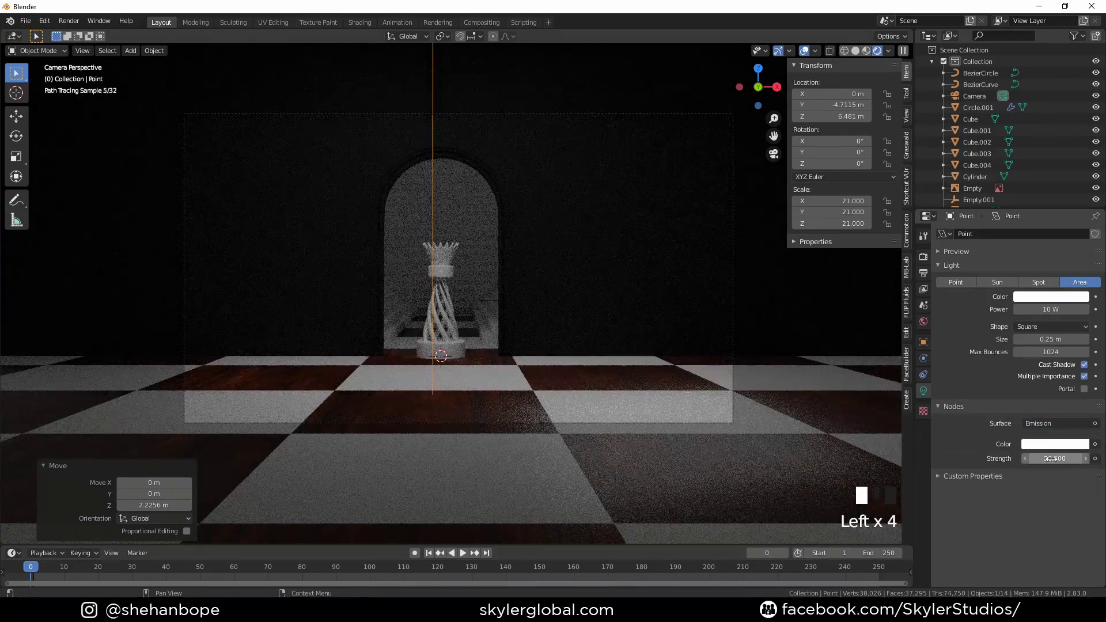
Select the camera and shift it to about X 0.27 m and Z 1.96 m to reframe the chess piece
{"action": "left_click", "coordinate": [573, 129]}
{"action": "left_click", "coordinate": [487, 294]}
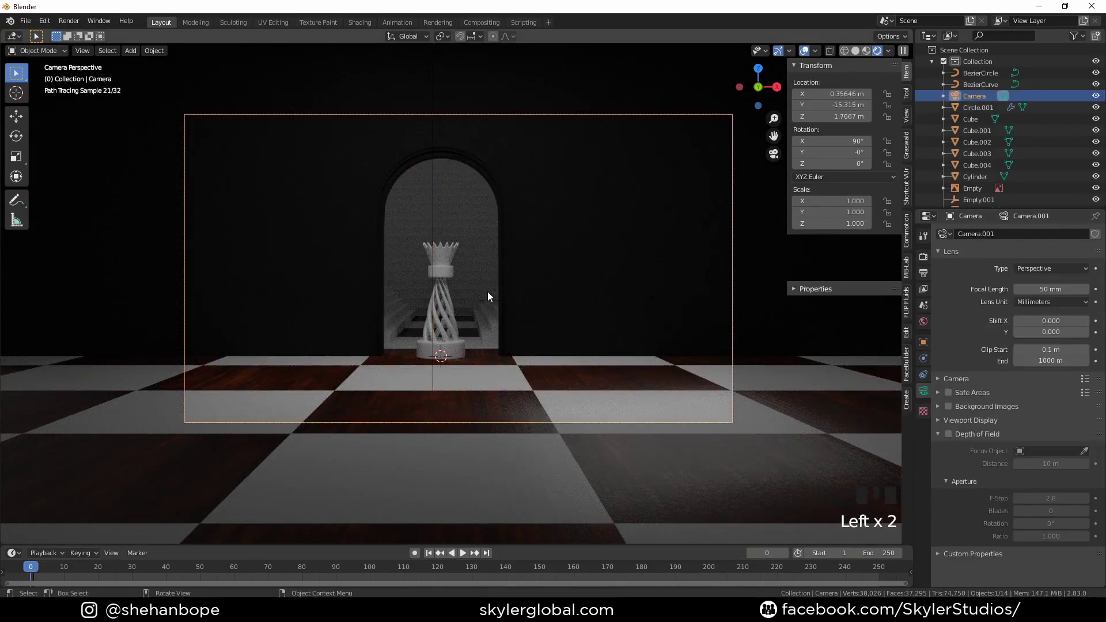
{"action": "key", "text": "g"}
{"action": "left_click", "coordinate": [600, 324]}
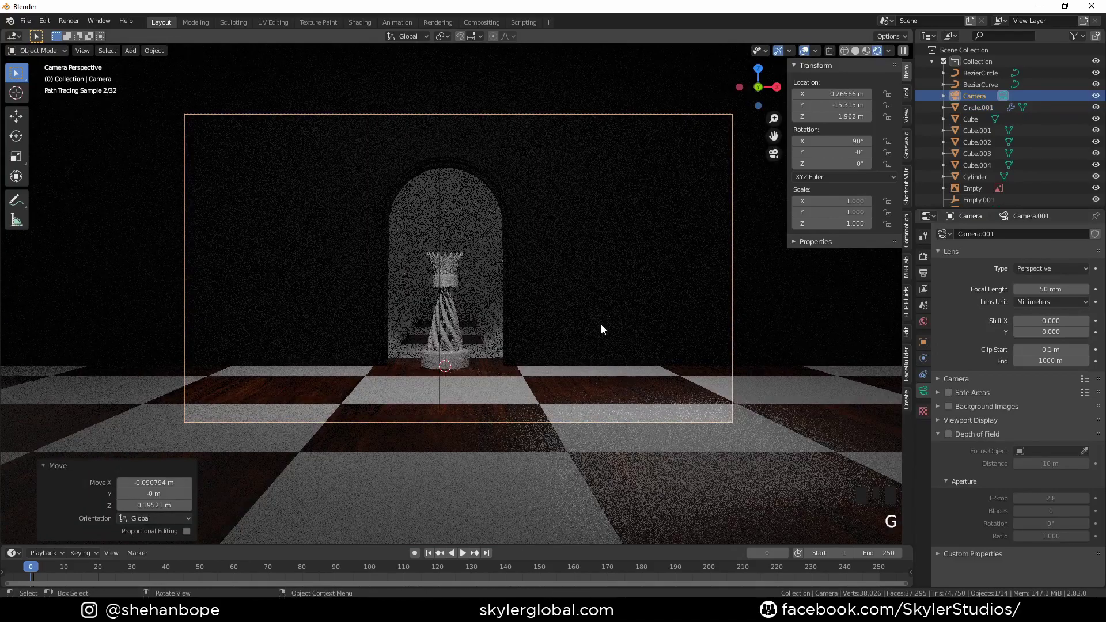
Rotate the area light 45° about the X axis so it faces the chess piece and wall
{"action": "middle_click_drag", "start_coordinate": [601, 323], "coordinate": [575, 338]}
{"action": "scroll", "coordinate": [575, 338], "scroll_direction": "down", "scroll_amount": 4}
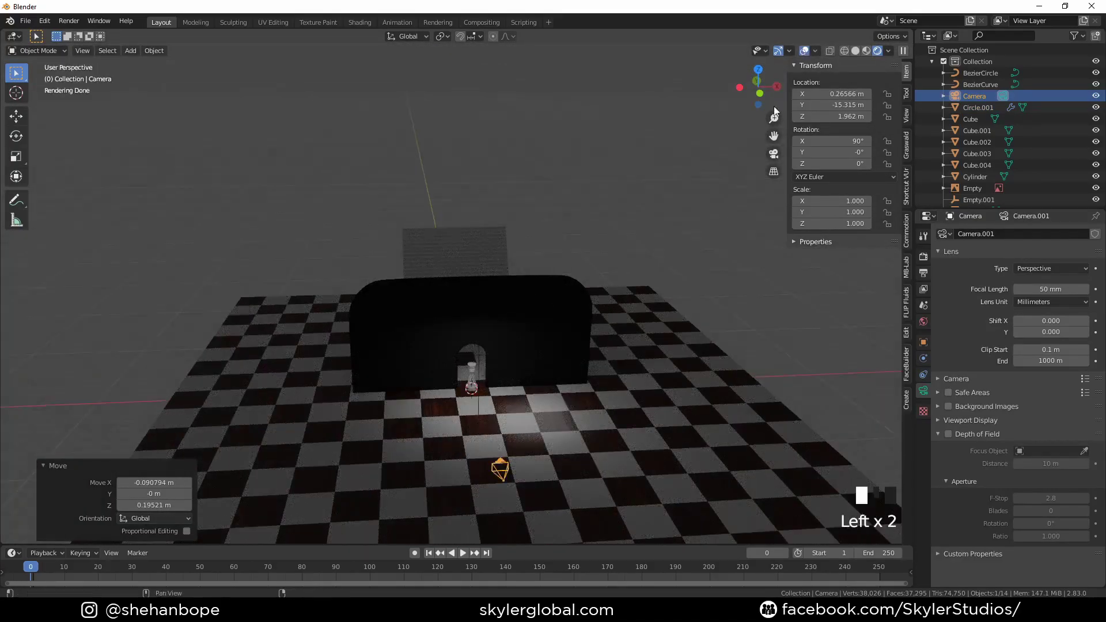
{"action": "middle_click_drag", "start_coordinate": [775, 111], "coordinate": [613, 301]}
{"action": "left_click", "coordinate": [613, 301]}
{"action": "middle_click_drag", "start_coordinate": [829, 429], "coordinate": [675, 392]}
{"action": "type", "text": "rx45"}
{"action": "key", "text": "Return"}
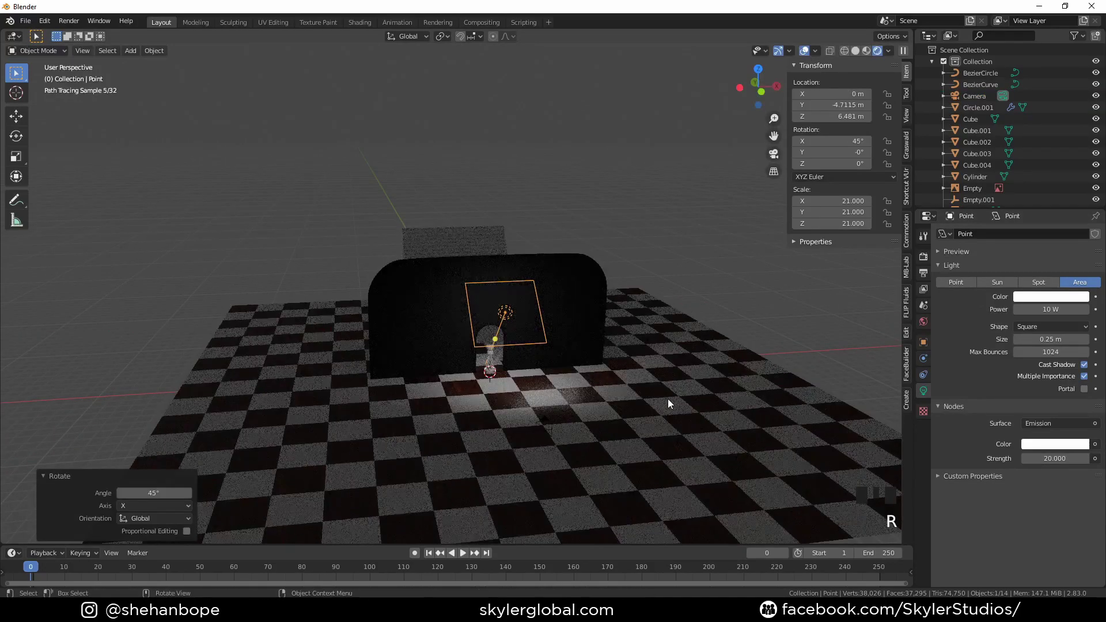
Duplicate the area light in the camera view and place the copy at about X 4.02 m, Z 4.36 m
{"action": "key", "text": "KP_0"}
{"action": "key", "text": "shift+d"}
{"action": "left_click", "coordinate": [646, 365]}
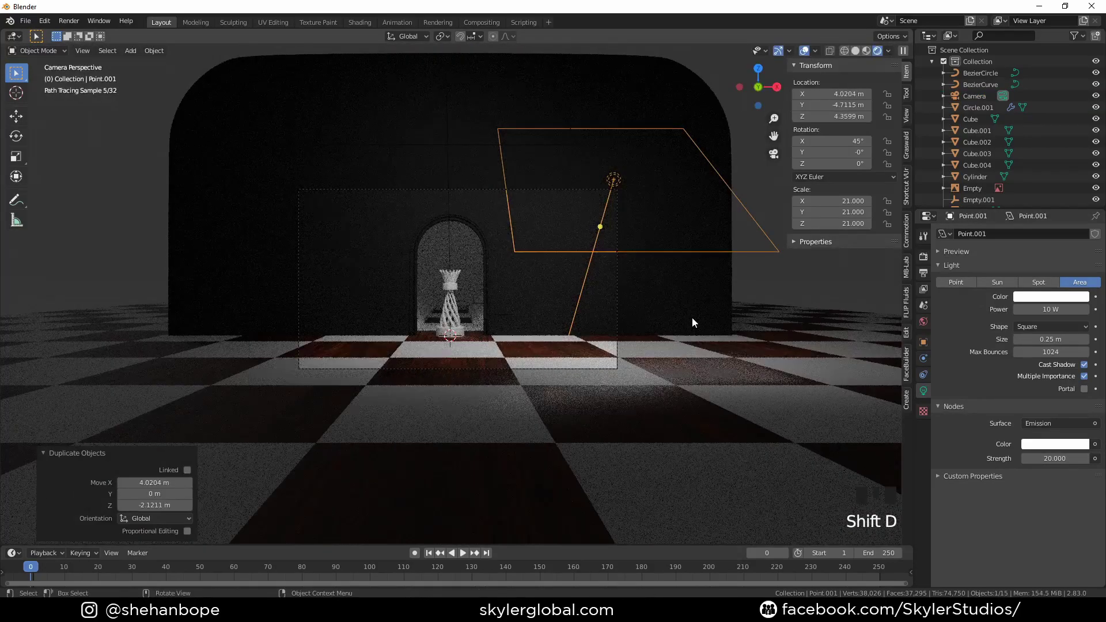
{"action": "key", "text": "n"}
{"action": "key", "text": "n"}
Set the duplicated light's rotation to X 0° and Y 90°, and move it to about X 6.83 m, Z 1.74 m
{"action": "left_click", "coordinate": [855, 141]}
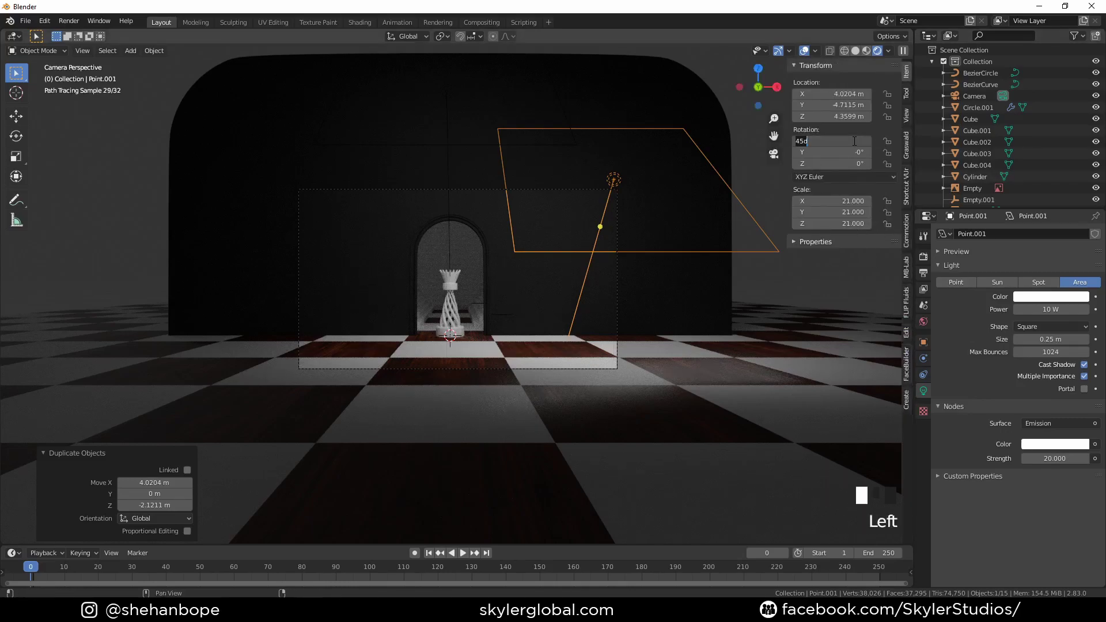
{"action": "type", "text": "0"}
{"action": "key", "text": "Return"}
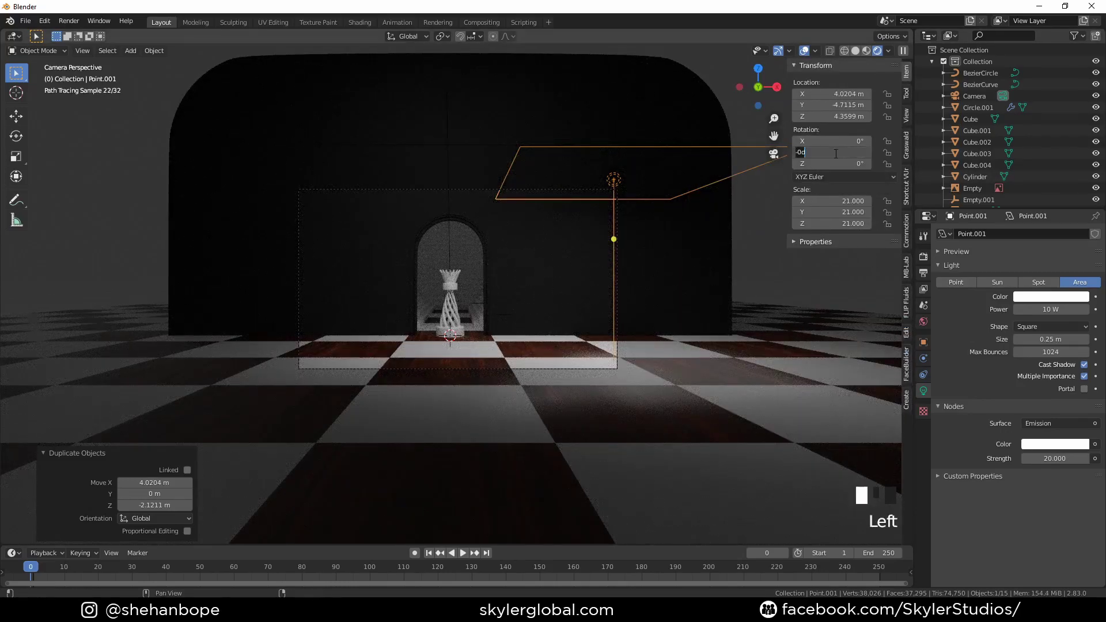
{"action": "type", "text": "90"}
{"action": "key", "text": "Return"}
{"action": "key", "text": "g"}
{"action": "left_click", "coordinate": [760, 390]}
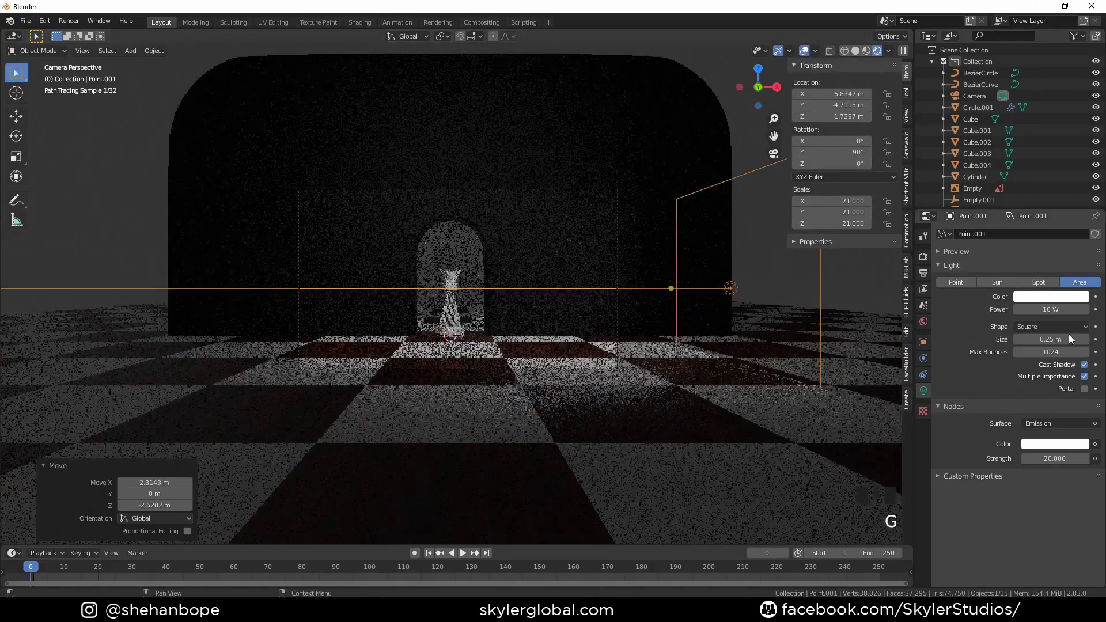
Set the side area light's emission strength to 50
{"action": "left_click", "coordinate": [1056, 459]}
{"action": "type", "text": "50"}
{"action": "key", "text": "Return"}
{"action": "scroll", "coordinate": [644, 365], "scroll_direction": "up", "scroll_amount": 5}
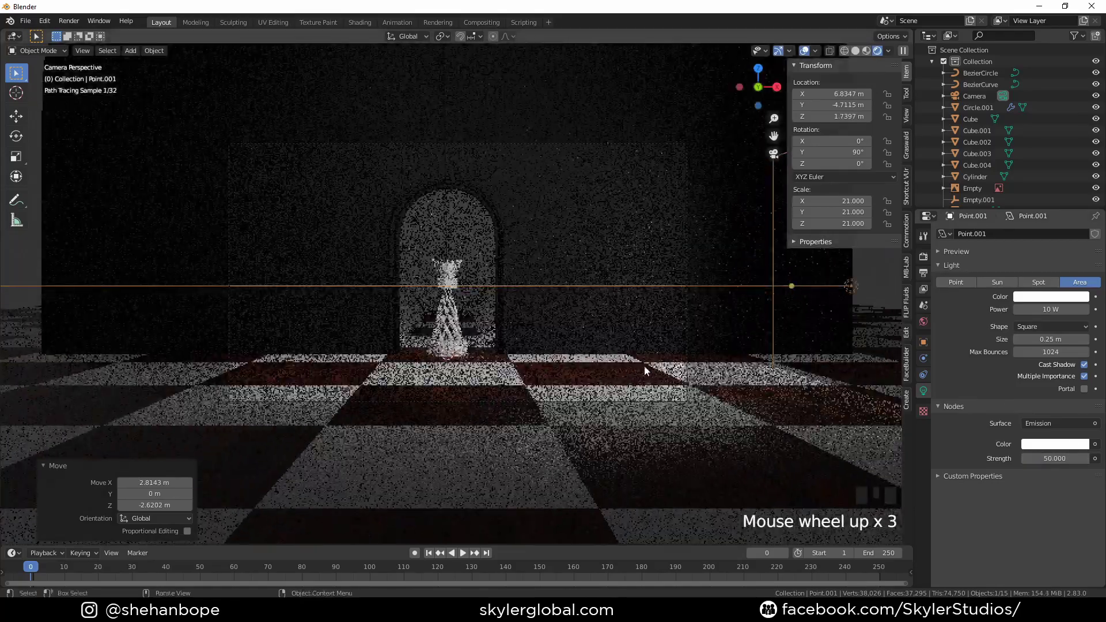
{"action": "scroll", "coordinate": [594, 344], "scroll_direction": "down", "scroll_amount": 2}
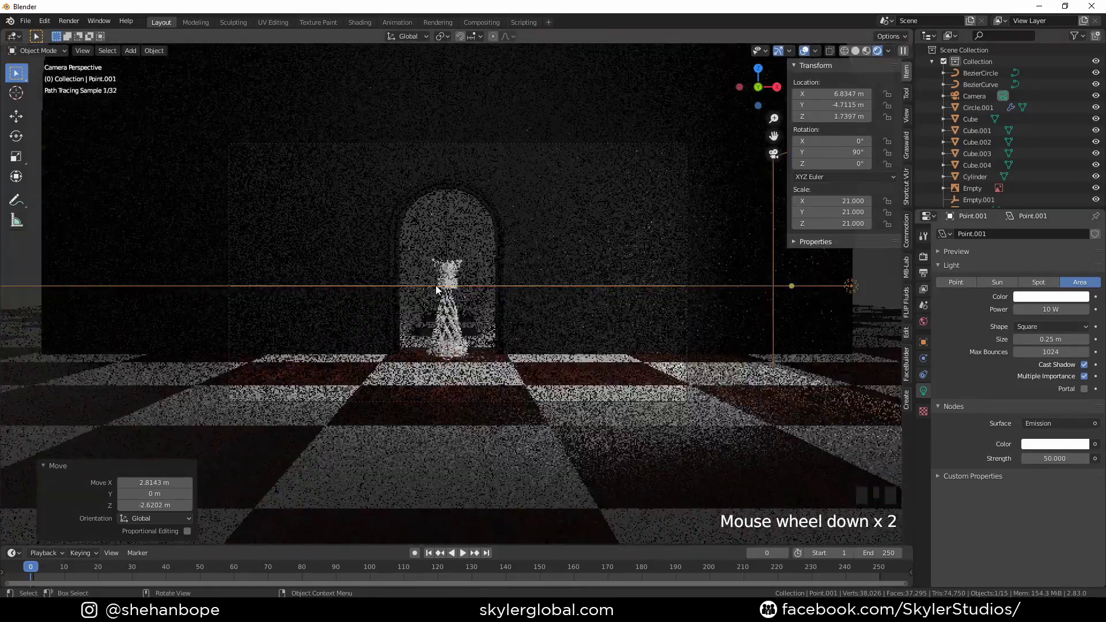
Add a point light and move it along Y to about 11.53 m, behind the arched wall
{"action": "key", "text": "shift+a"}
{"action": "left_click", "coordinate": [500, 296]}
{"action": "middle_click_drag", "start_coordinate": [506, 351], "coordinate": [563, 408]}
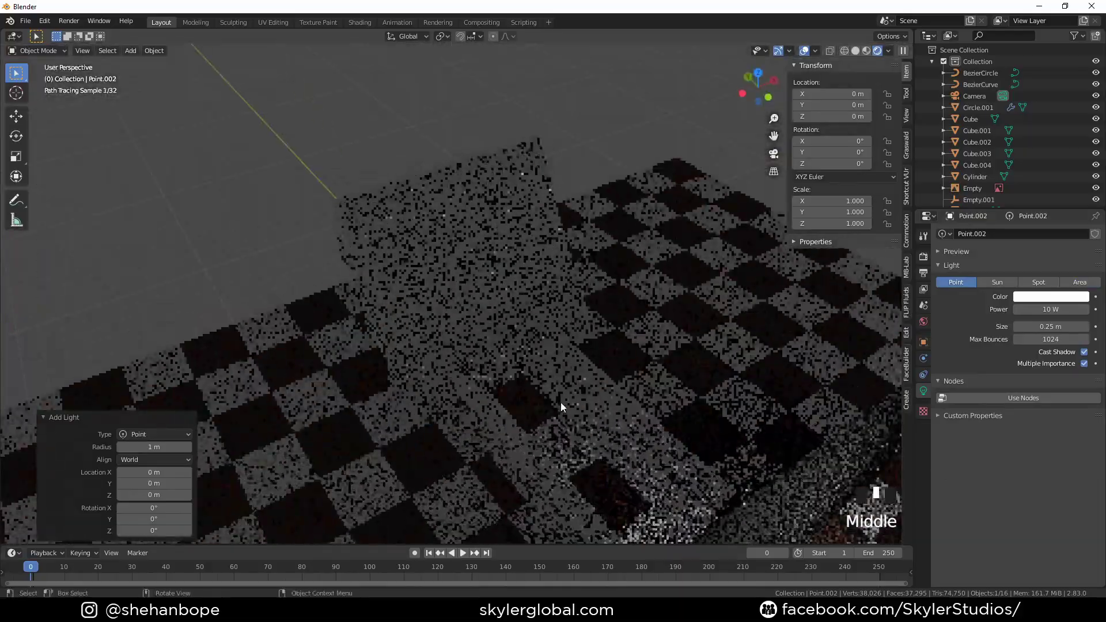
{"action": "key", "text": "g"}
{"action": "key", "text": "y"}
{"action": "left_click", "coordinate": [356, 206]}
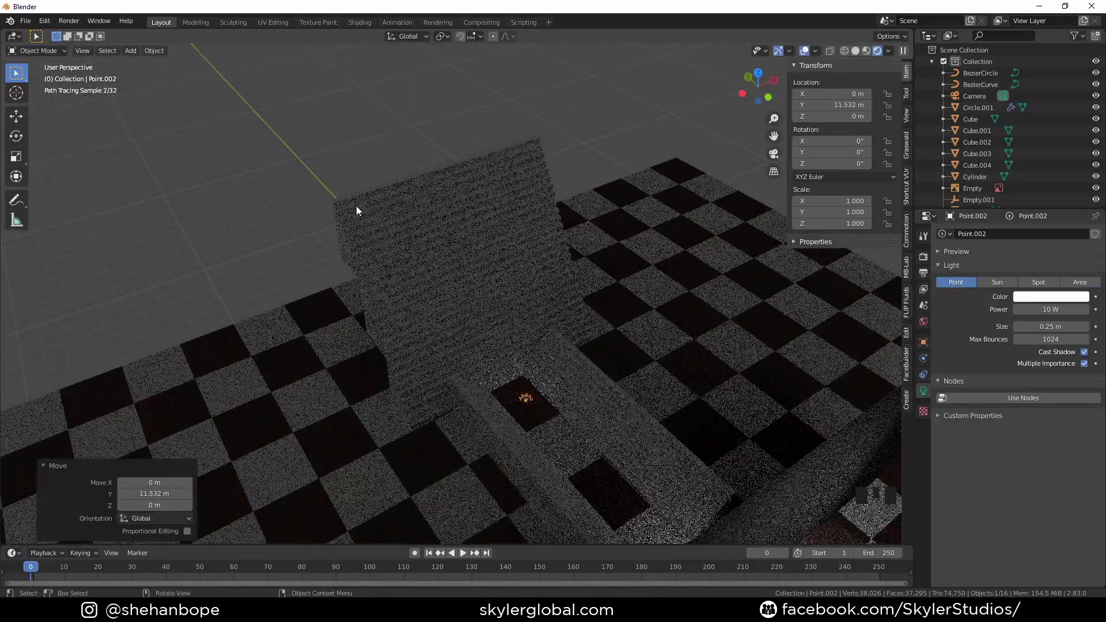
Raise the new point light along Z to about 5.36 m, near the arch's top in the camera view
{"action": "key", "text": "KP_0"}
{"action": "key", "text": "g"}
{"action": "key", "text": "z"}
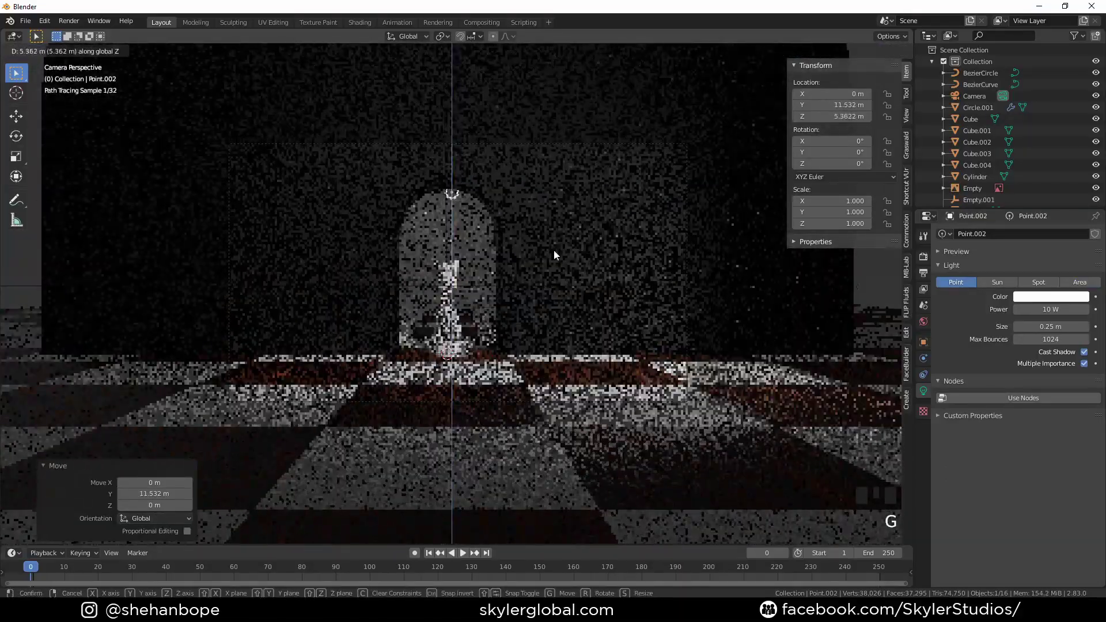
{"action": "left_click", "coordinate": [555, 250]}
Enable nodes on the point light, with an emission strength of 20 and a salmon-orange emission color
{"action": "left_click", "coordinate": [1029, 398]}
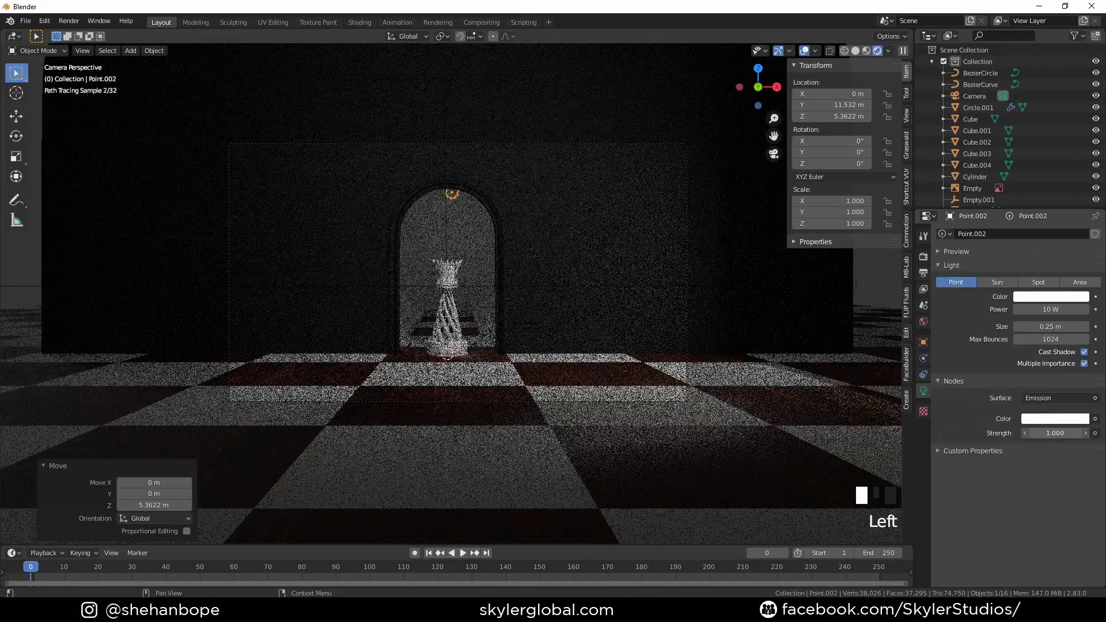
{"action": "left_click_drag", "start_coordinate": [1055, 433], "coordinate": [1060, 437]}
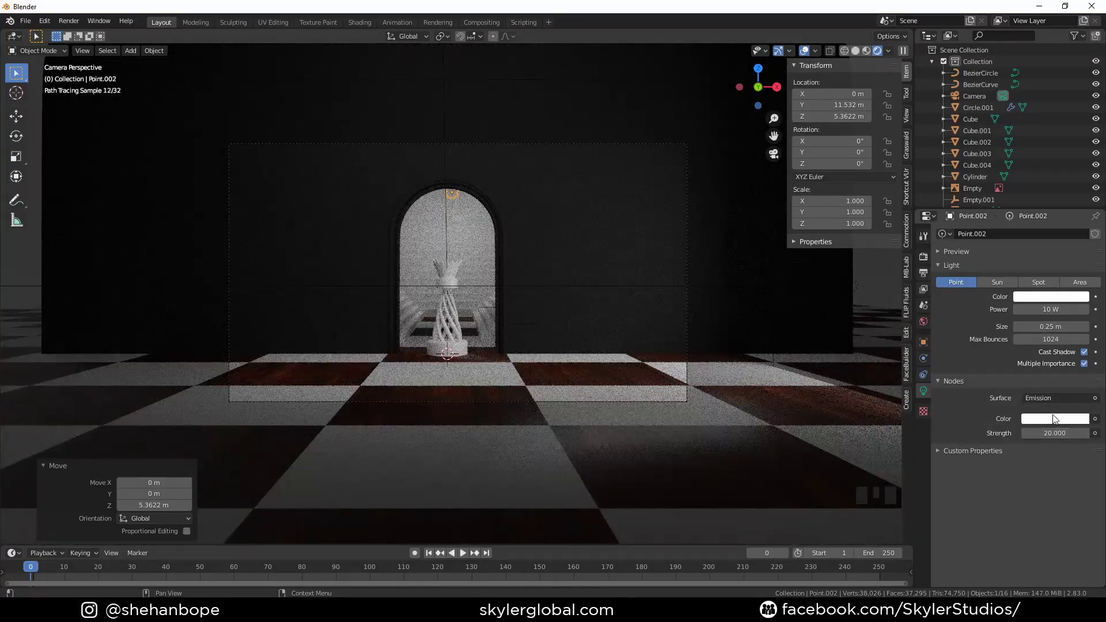
{"action": "left_click", "coordinate": [1056, 419]}
{"action": "left_click", "coordinate": [1024, 315]}
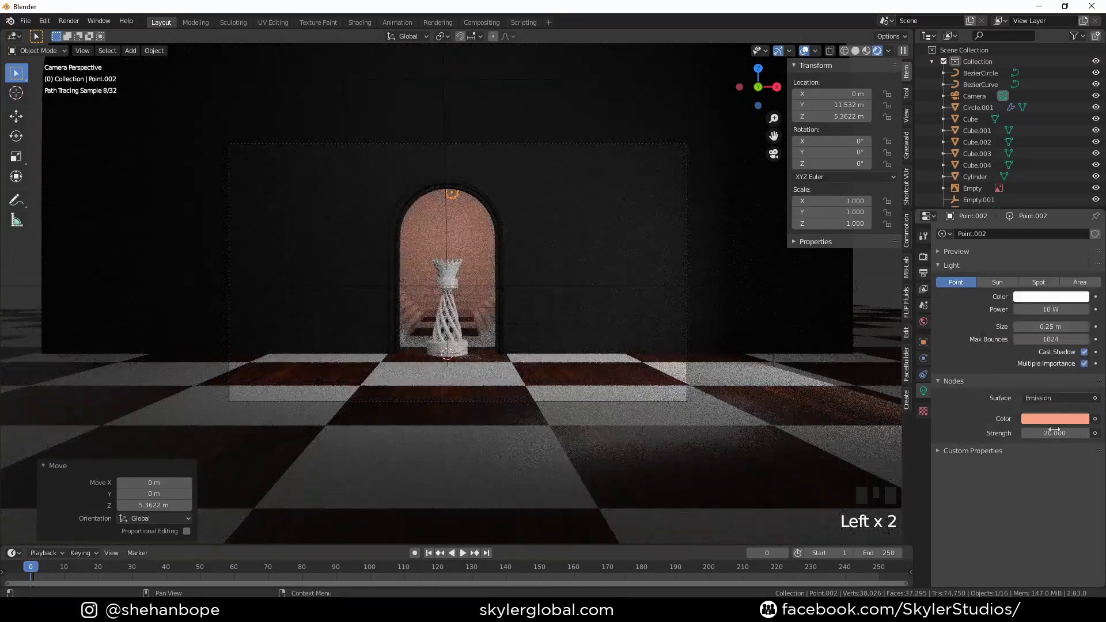
Reduce the point light's emission strength in stages down to 2
{"action": "left_click", "coordinate": [1055, 433]}
{"action": "type", "text": "10.0"}
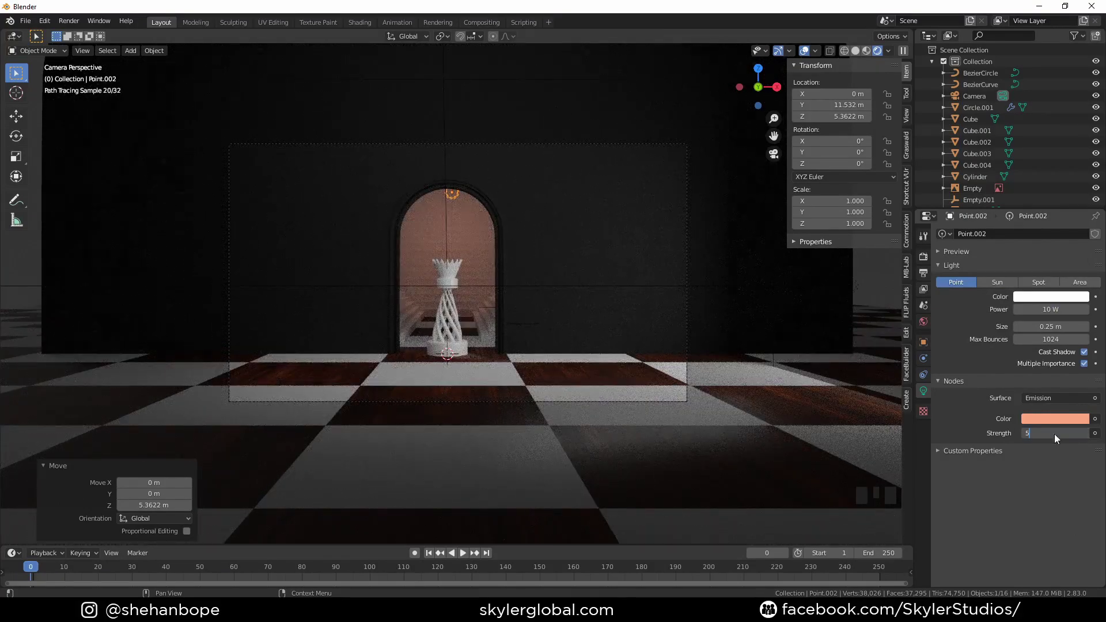
{"action": "key", "text": "Return"}
{"action": "left_click", "coordinate": [1055, 433]}
{"action": "type", "text": "2"}
{"action": "key", "text": "Return"}
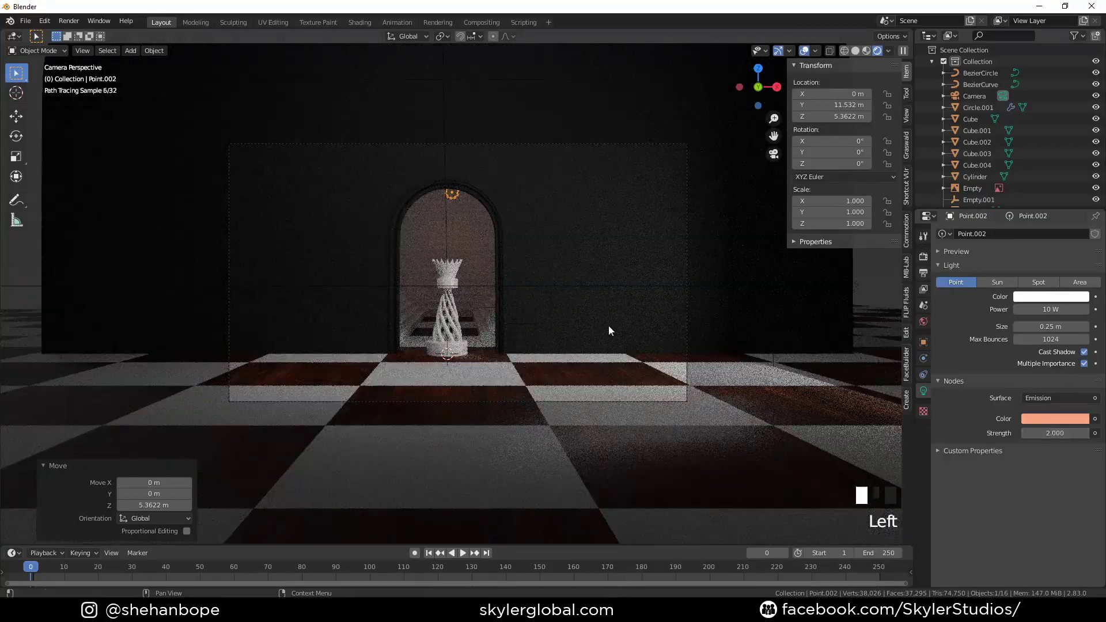
Change the point light's emission color to a pale lavender with hue about 0.708 and saturation about 0.097
{"action": "left_click", "coordinate": [1061, 418]}
{"action": "left_click", "coordinate": [1034, 295]}
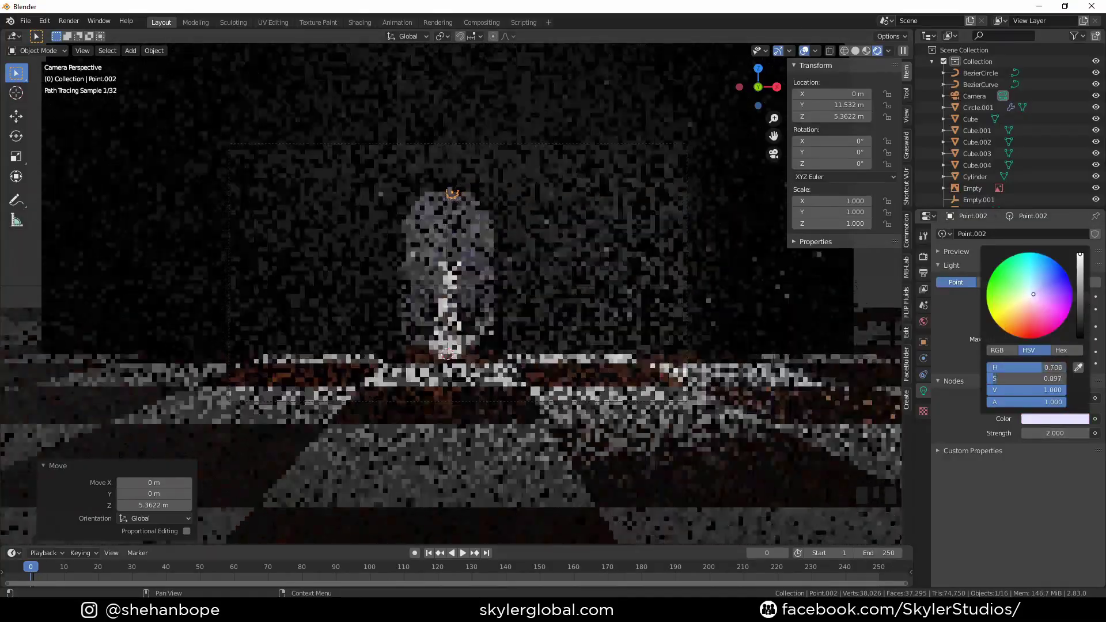
{"action": "scroll", "coordinate": [662, 455], "scroll_direction": "up", "scroll_amount": 1}
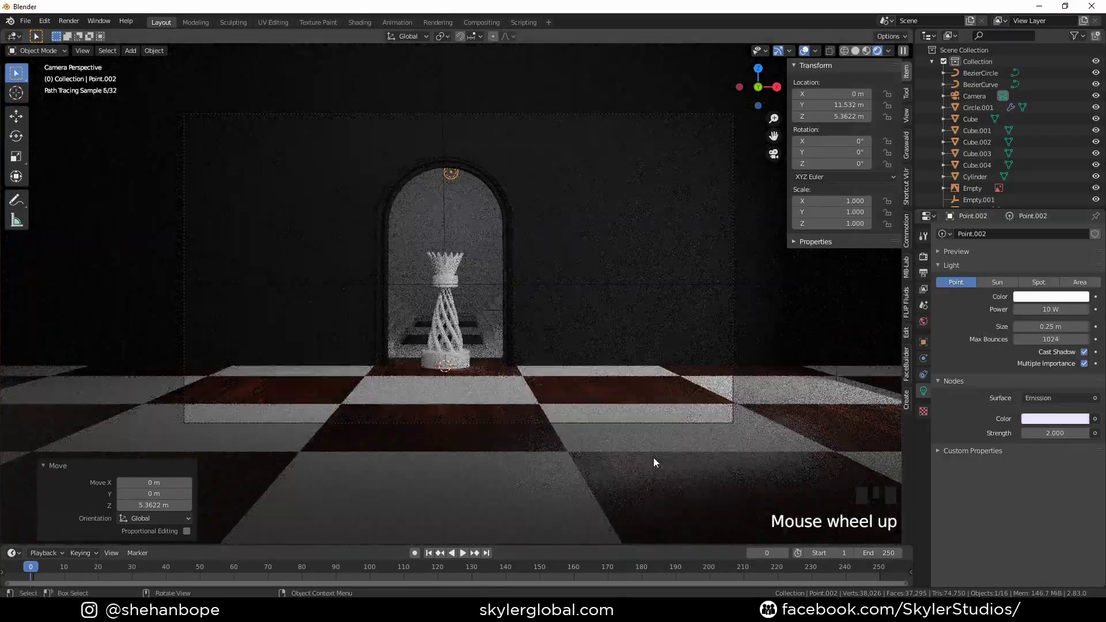
{"action": "scroll", "coordinate": [582, 407], "scroll_direction": "up", "scroll_amount": 1}
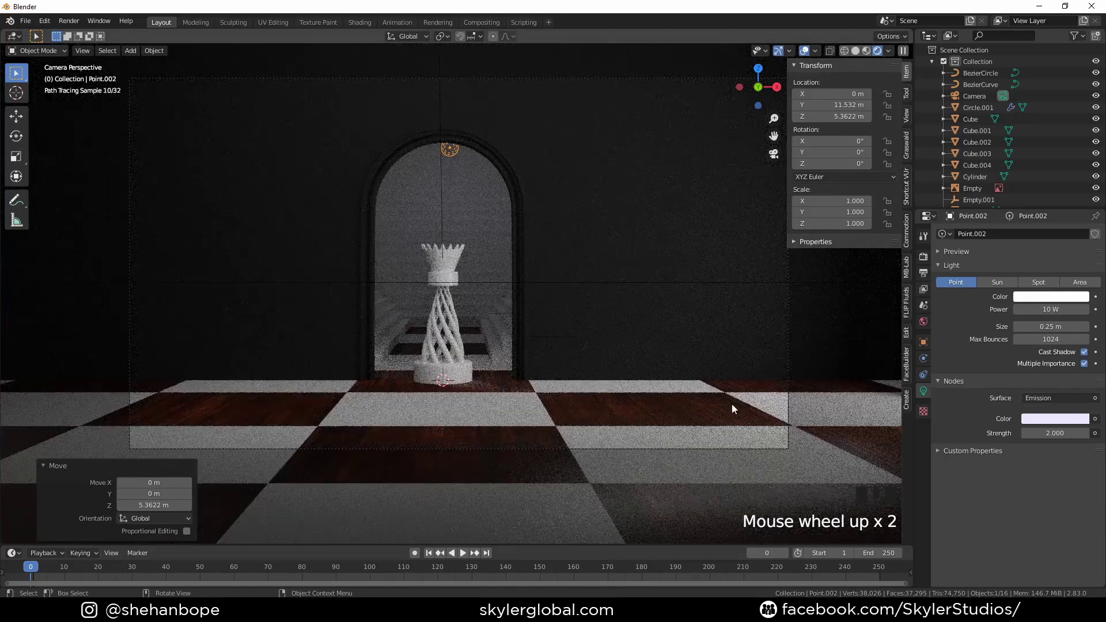
Save the scene to the Desktop as Queen.blend and save the file once more
{"action": "left_click", "coordinate": [25, 21]}
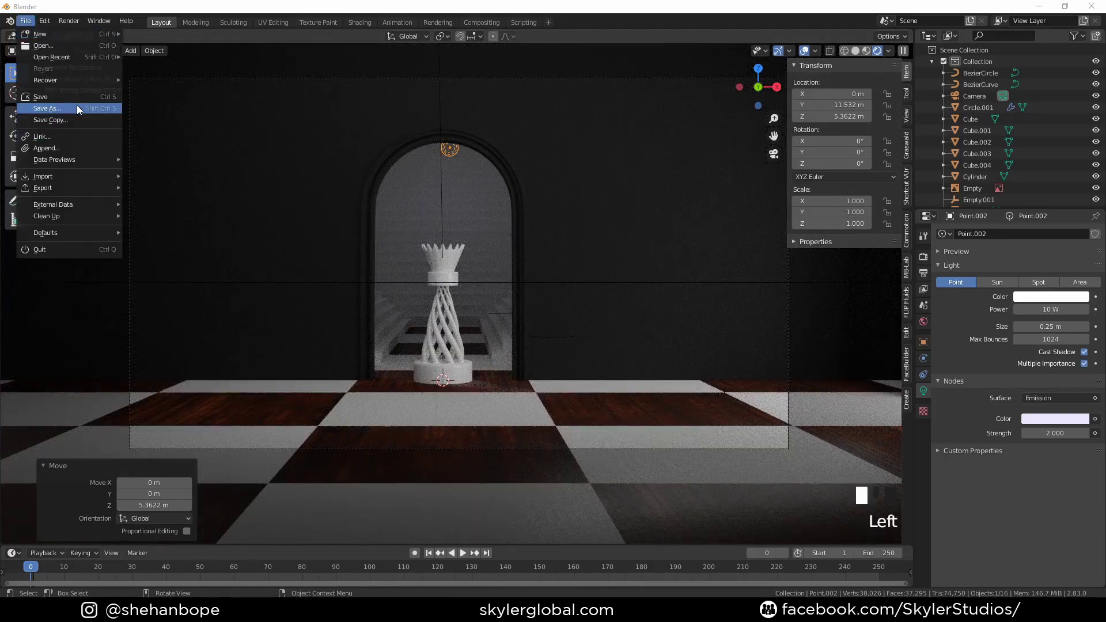
{"action": "left_click", "coordinate": [77, 105]}
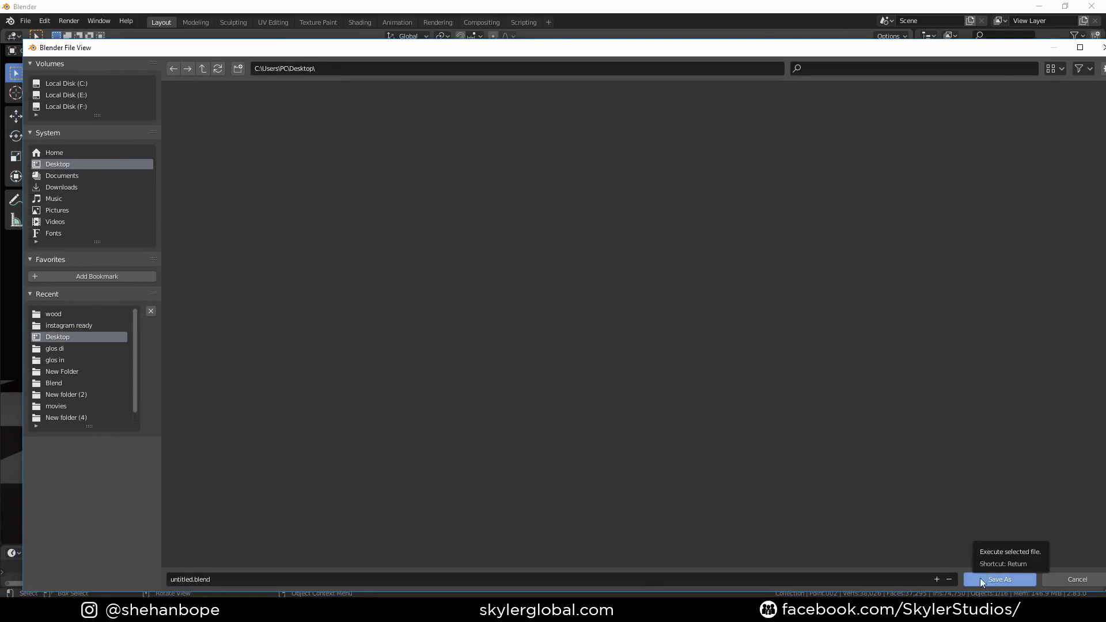
{"action": "left_click", "coordinate": [817, 578]}
{"action": "key", "text": "Return"}
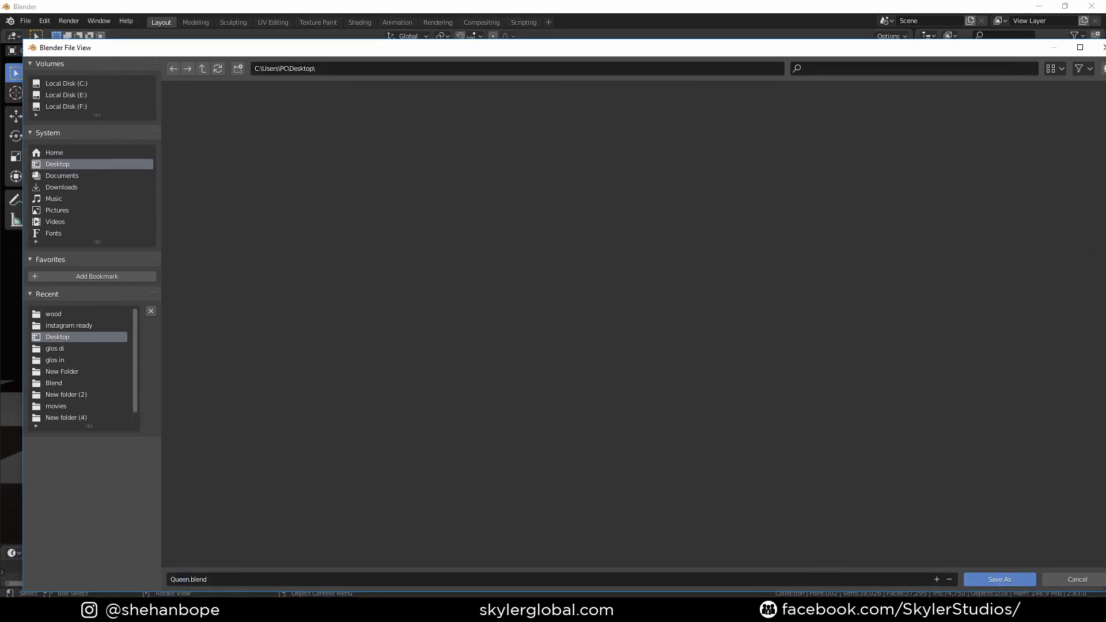
{"action": "left_click", "coordinate": [1002, 579]}
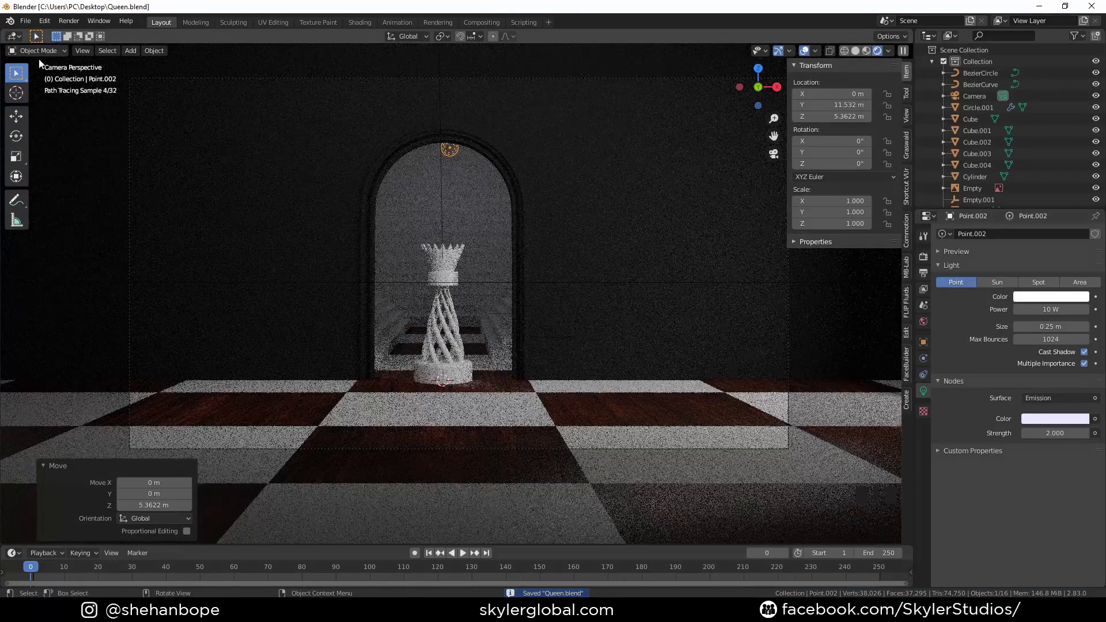
{"action": "left_click", "coordinate": [26, 21]}
{"action": "left_click", "coordinate": [49, 98]}
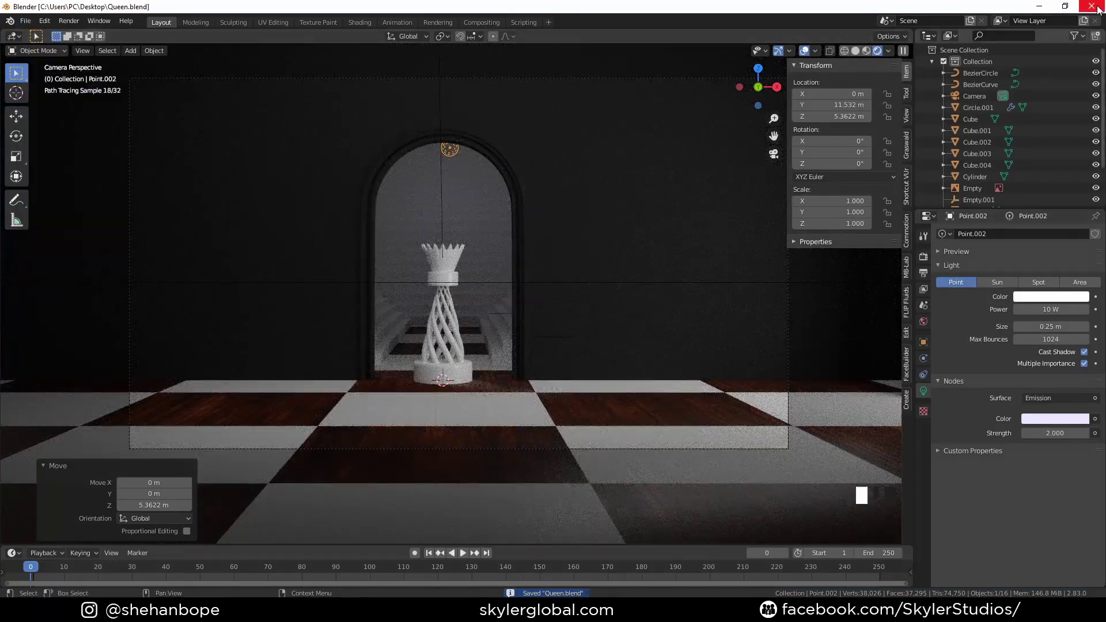